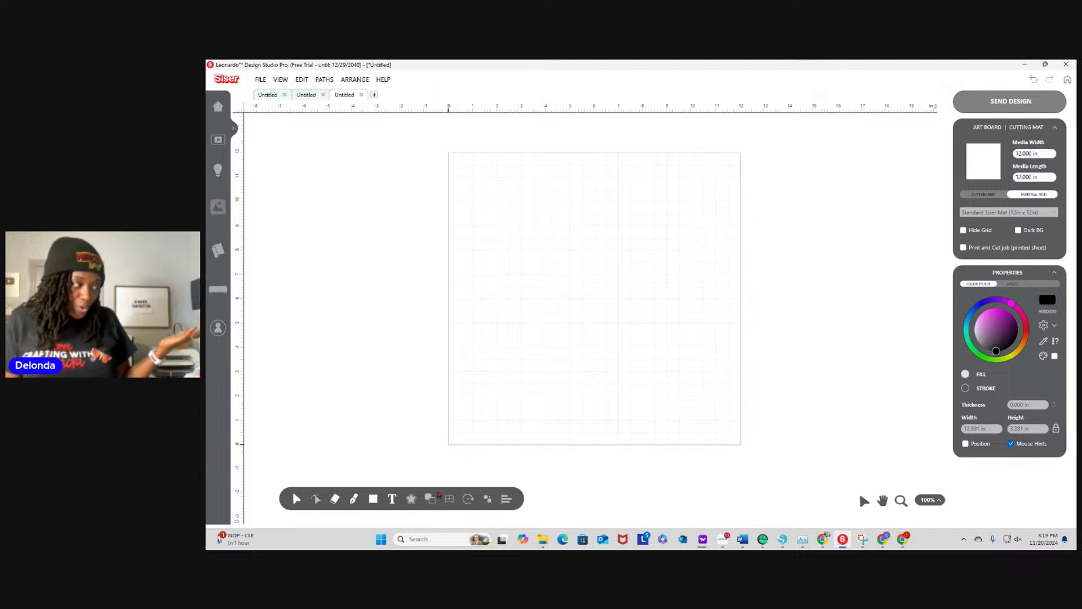
{"action": "left_click", "coordinate": [374, 499]}
{"action": "left_click", "coordinate": [391, 505]}
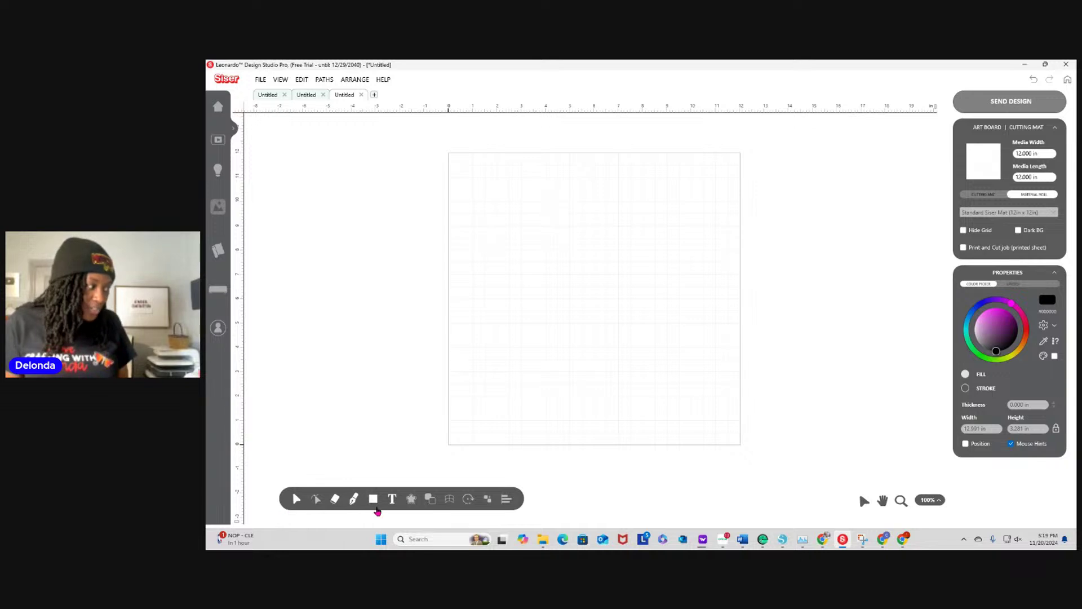
{"action": "left_click", "coordinate": [295, 500]}
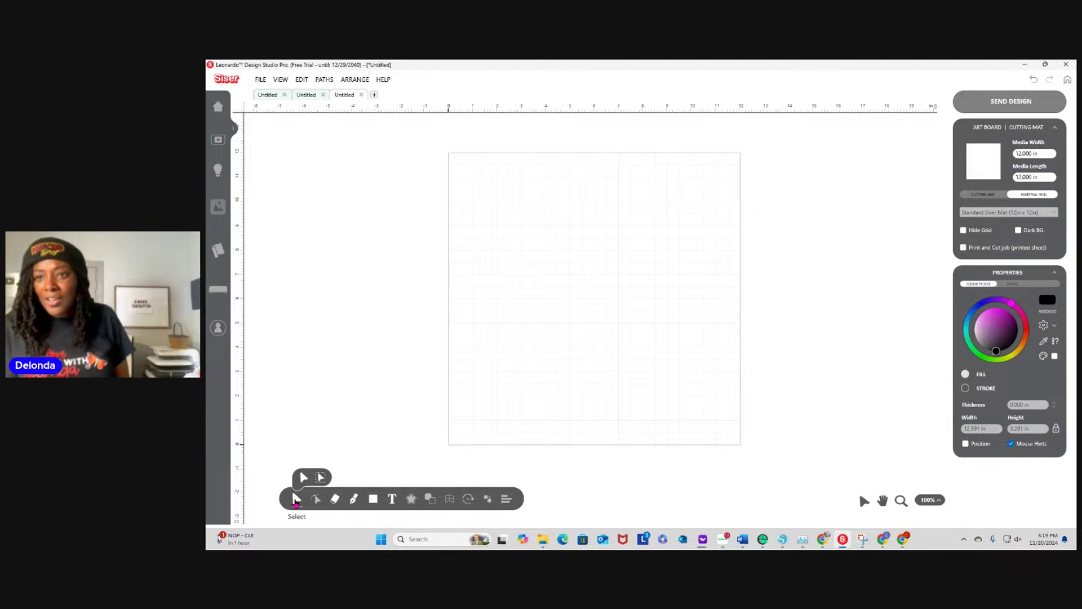
Open the editor for a new text object and look through the font samples back to the start of the list
{"action": "left_click", "coordinate": [392, 499]}
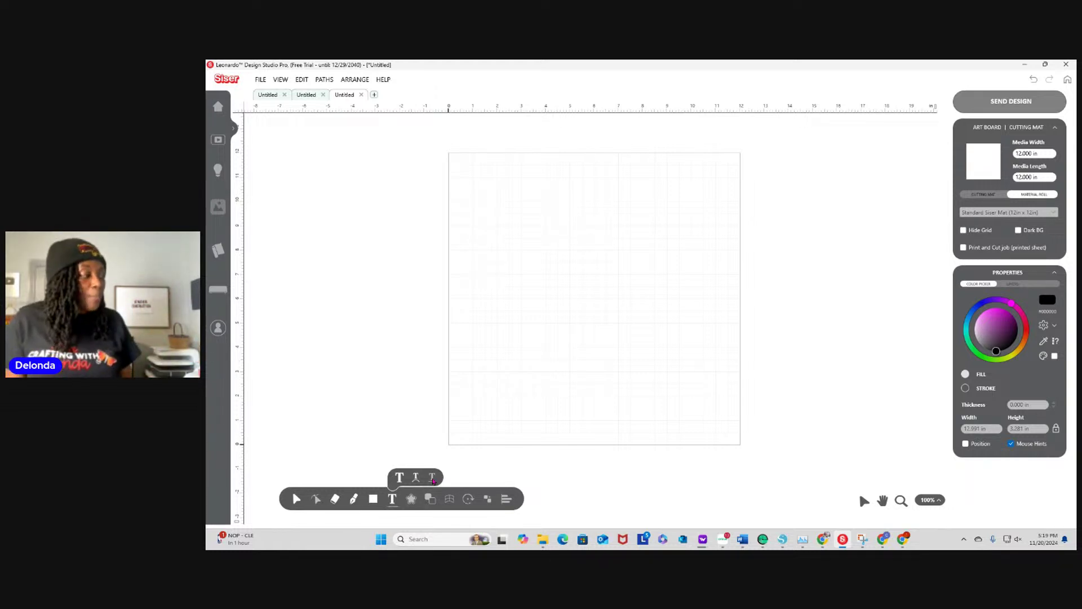
{"action": "left_click", "coordinate": [393, 500]}
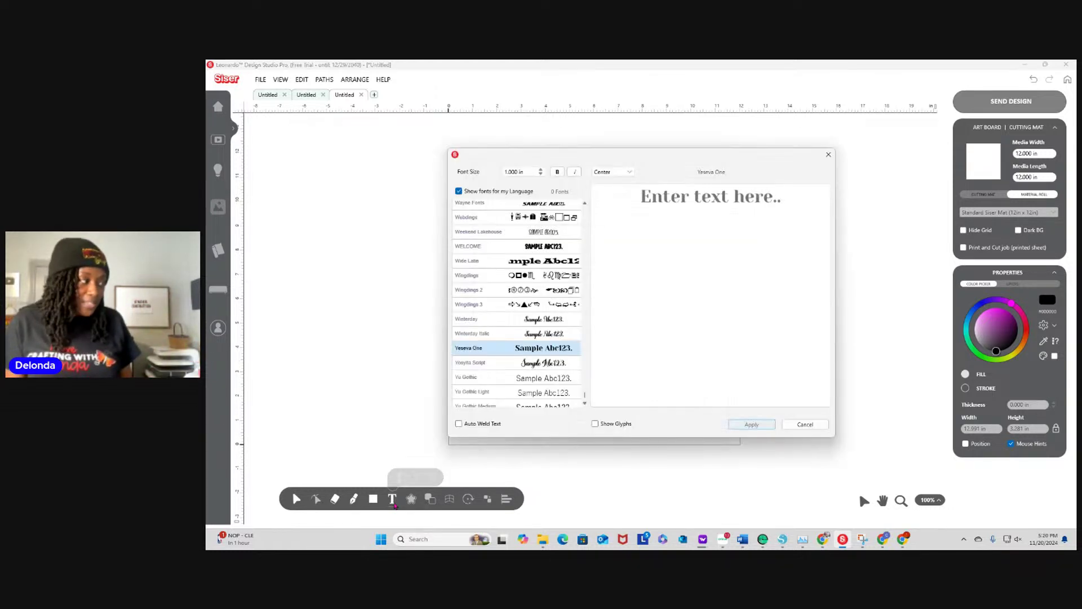
{"action": "scroll", "coordinate": [558, 295], "scroll_direction": "up", "scroll_amount": 10}
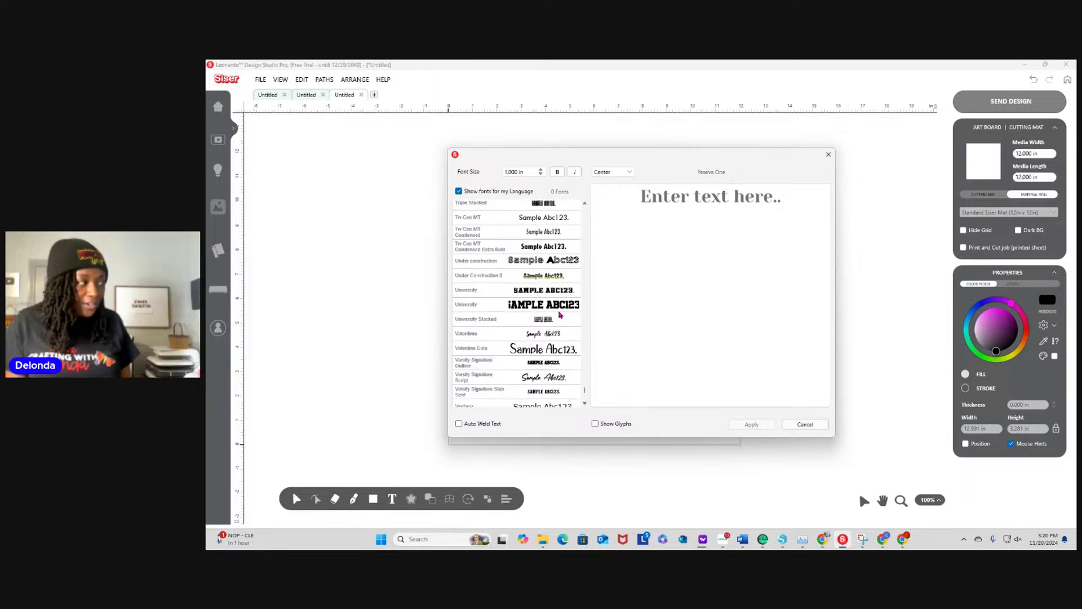
{"action": "scroll", "coordinate": [558, 294], "scroll_direction": "up", "scroll_amount": 8}
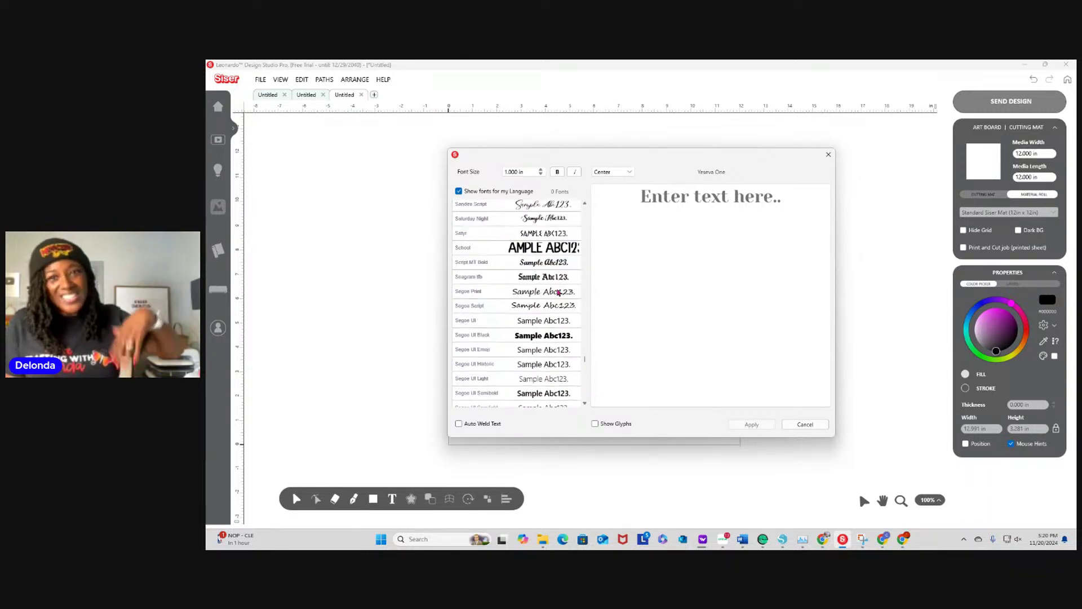
{"action": "scroll", "coordinate": [558, 292], "scroll_direction": "up", "scroll_amount": 12}
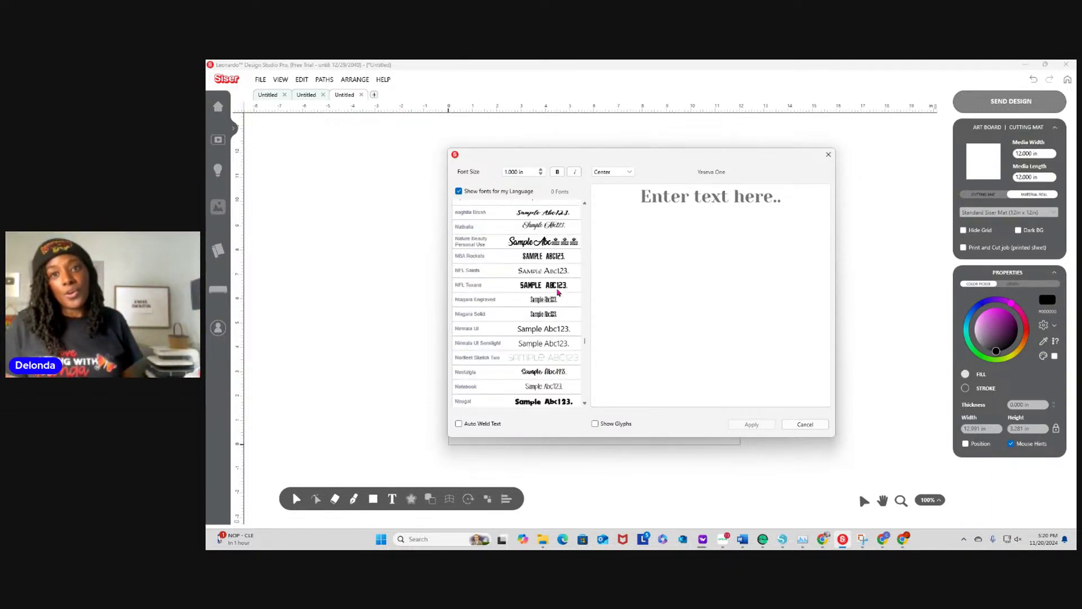
{"action": "scroll", "coordinate": [558, 292], "scroll_direction": "up", "scroll_amount": 5}
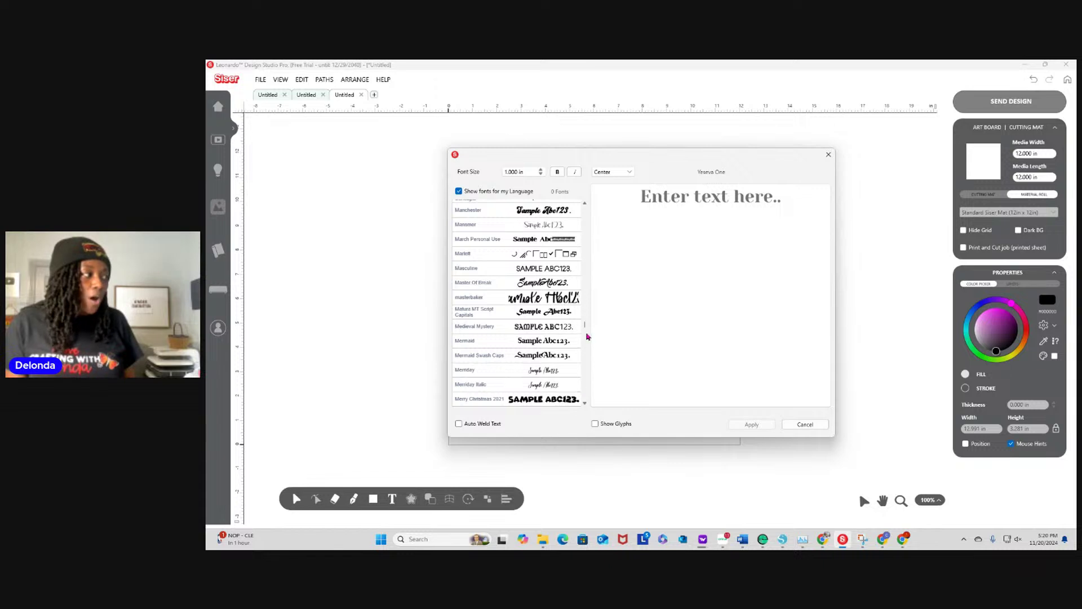
{"action": "left_click_drag", "start_coordinate": [585, 327], "coordinate": [586, 194]}
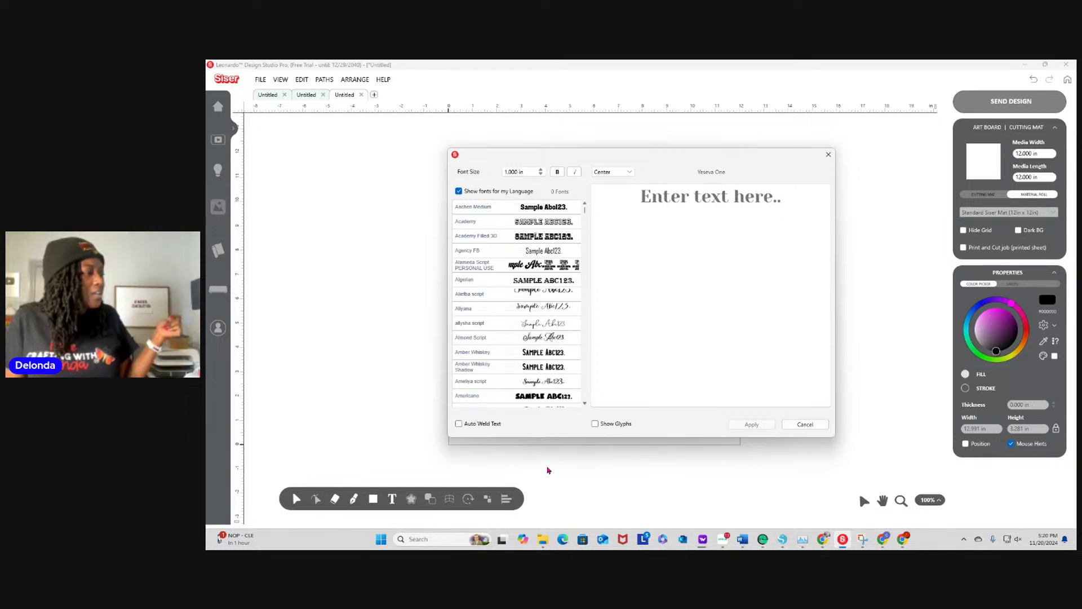
{"action": "scroll", "coordinate": [531, 280], "scroll_direction": "down", "scroll_amount": 5}
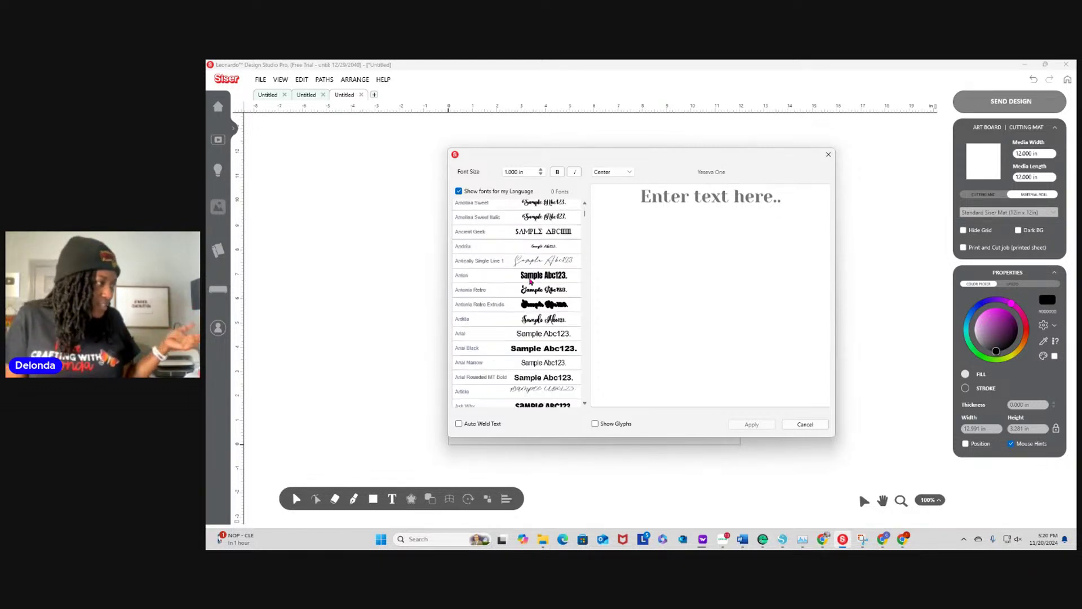
{"action": "scroll", "coordinate": [530, 280], "scroll_direction": "down", "scroll_amount": 3}
Choose the University font for the new text and make it bold
{"action": "left_click", "coordinate": [527, 266]}
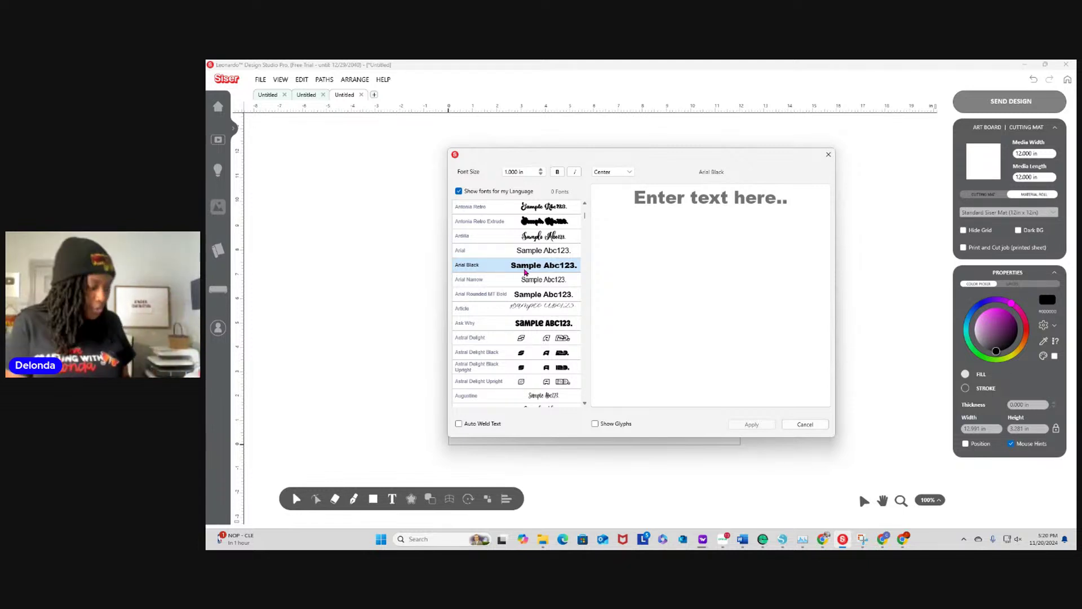
{"action": "key", "text": "u"}
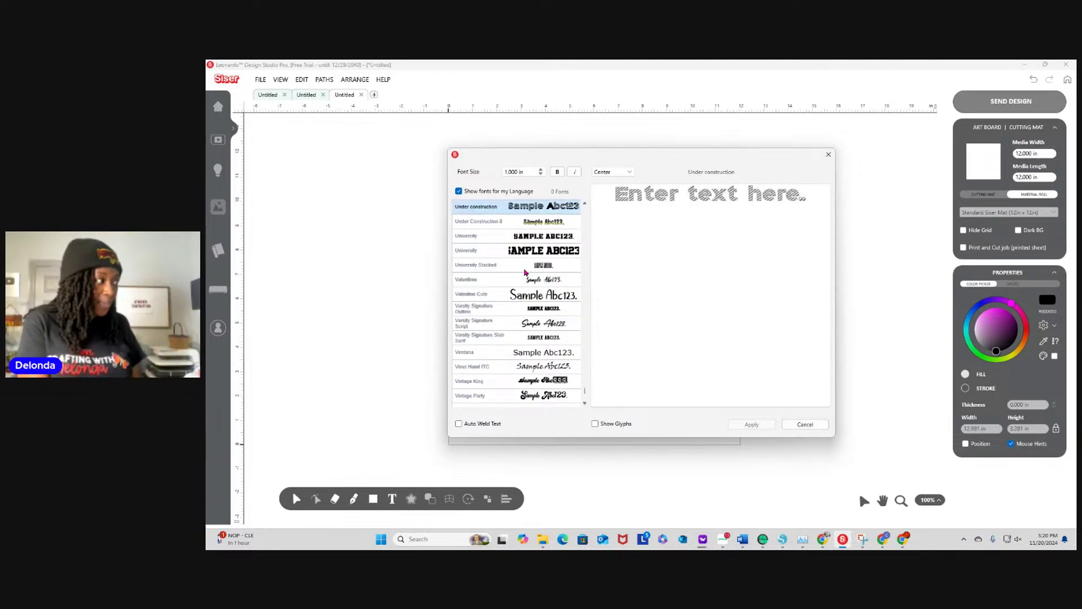
{"action": "key", "text": "n"}
{"action": "key", "text": "i"}
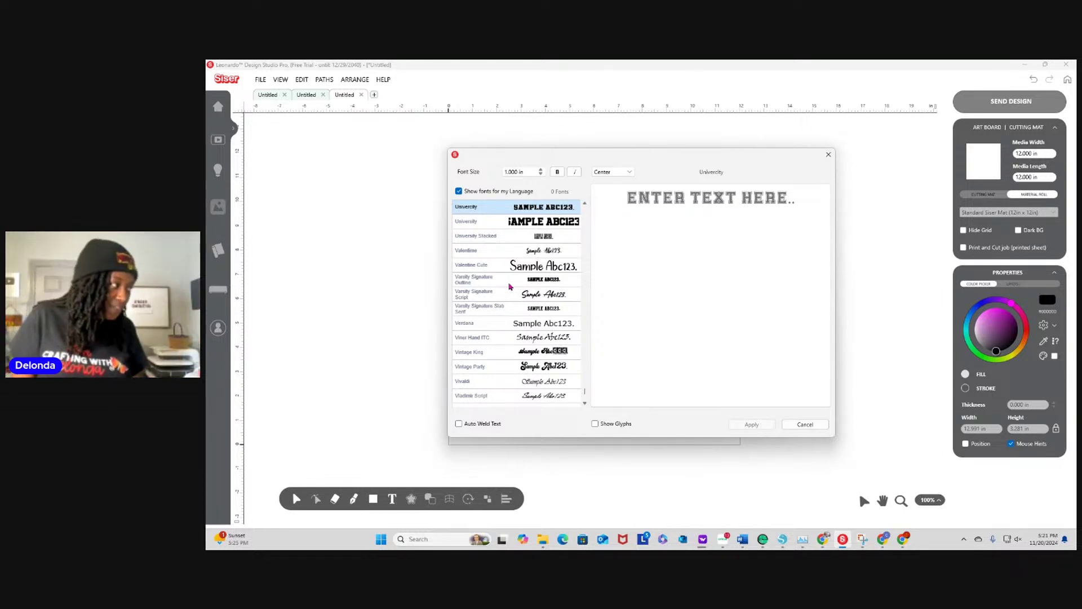
{"action": "left_click", "coordinate": [539, 224]}
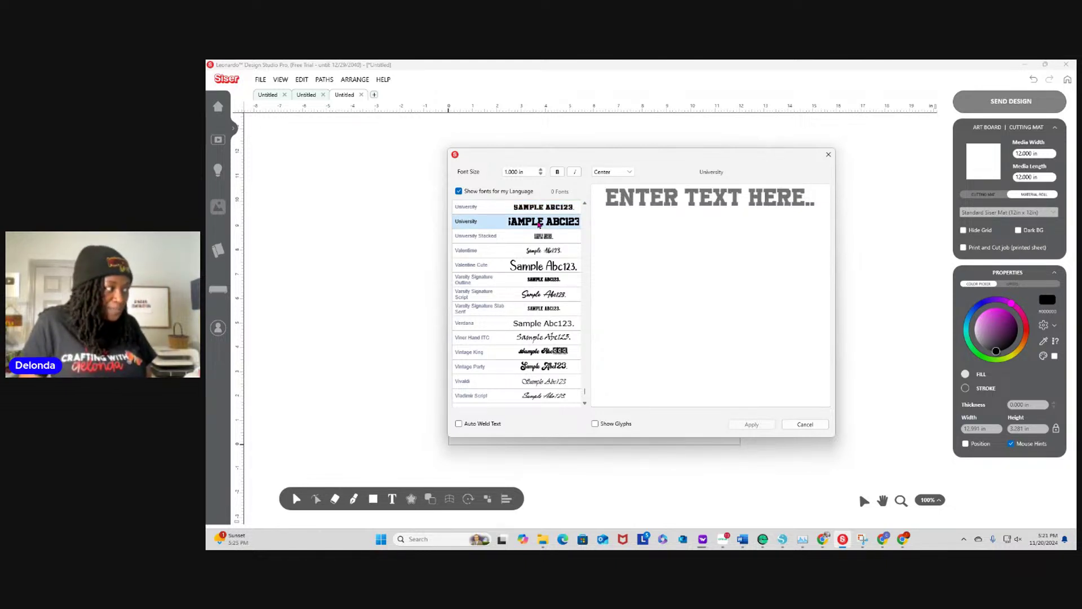
{"action": "left_click", "coordinate": [557, 172]}
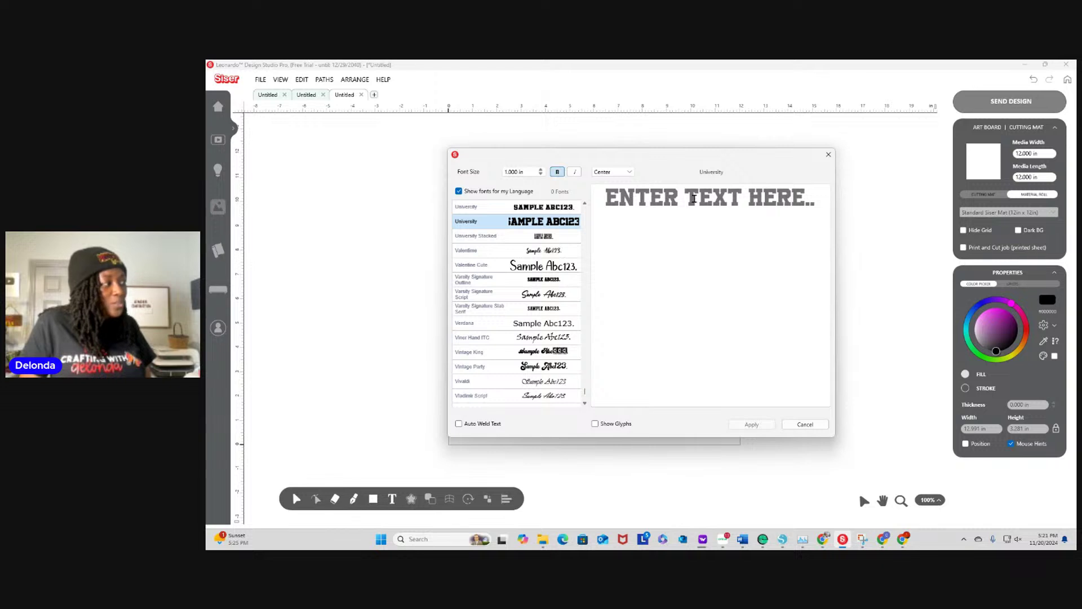
Enter the text ROMEO WEDNESDAY and compare its look without and with bold, leaving bold on
{"action": "left_click", "coordinate": [779, 213]}
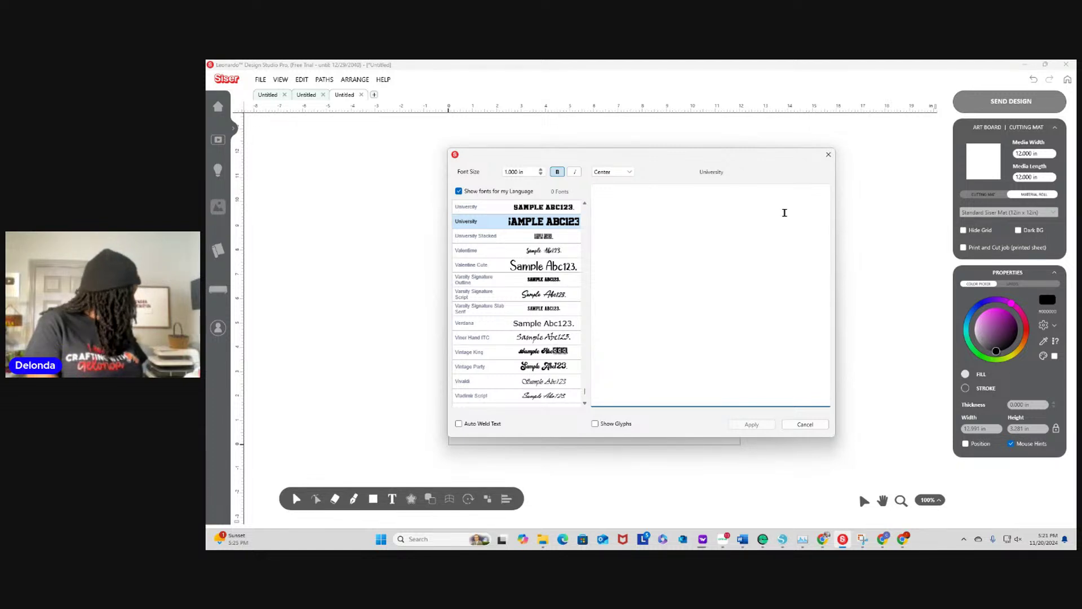
{"action": "type", "text": "R"}
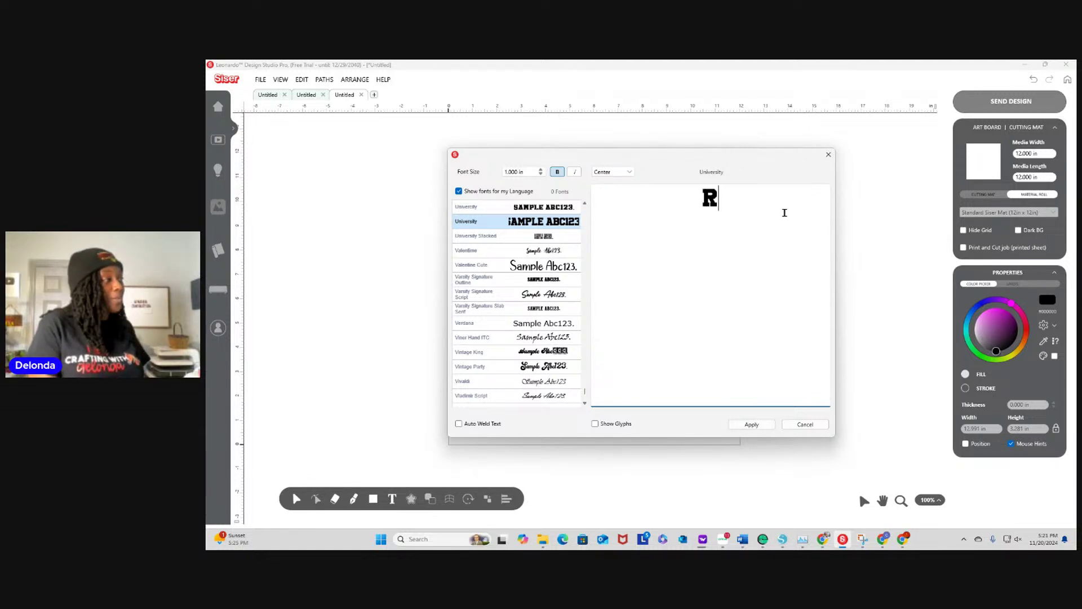
{"action": "type", "text": "OMEO WEDNESDAY"}
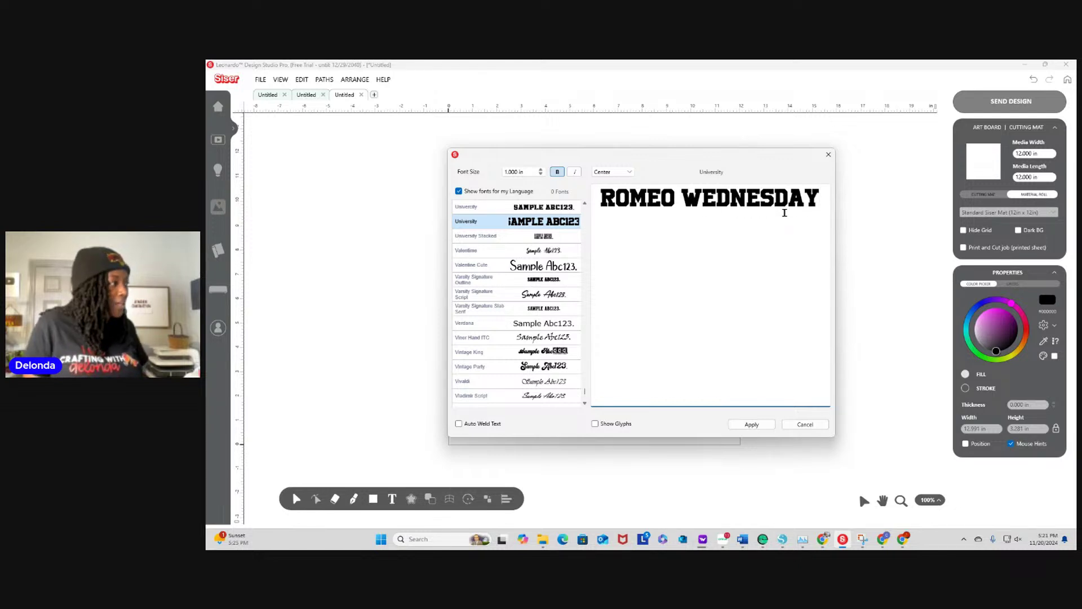
{"action": "left_click", "coordinate": [559, 174]}
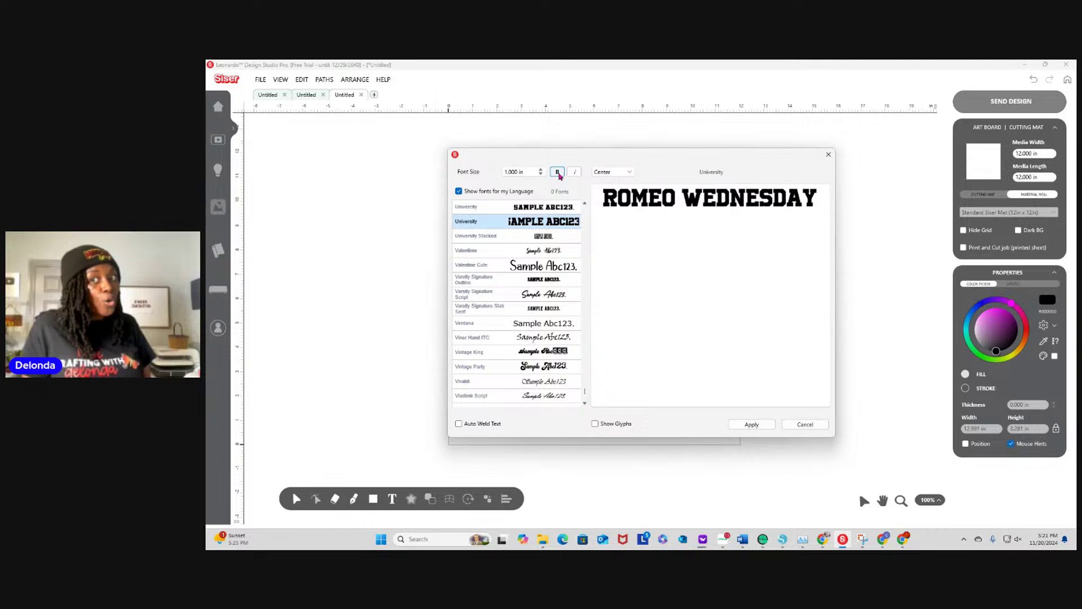
{"action": "left_click", "coordinate": [559, 176]}
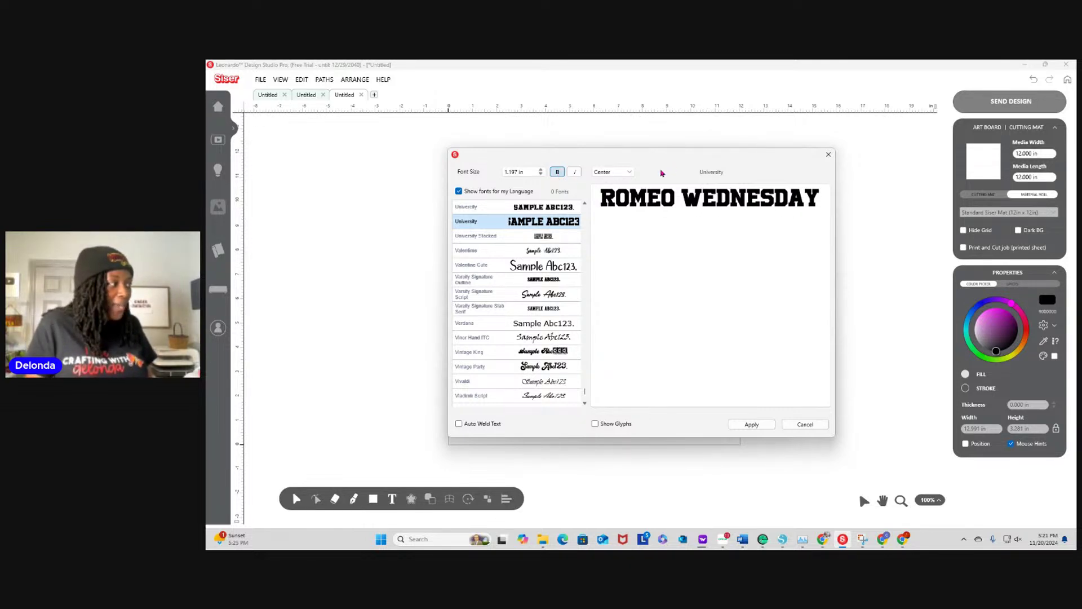
Try the left, center and right alignments on the single line of text
{"action": "left_click", "coordinate": [631, 173]}
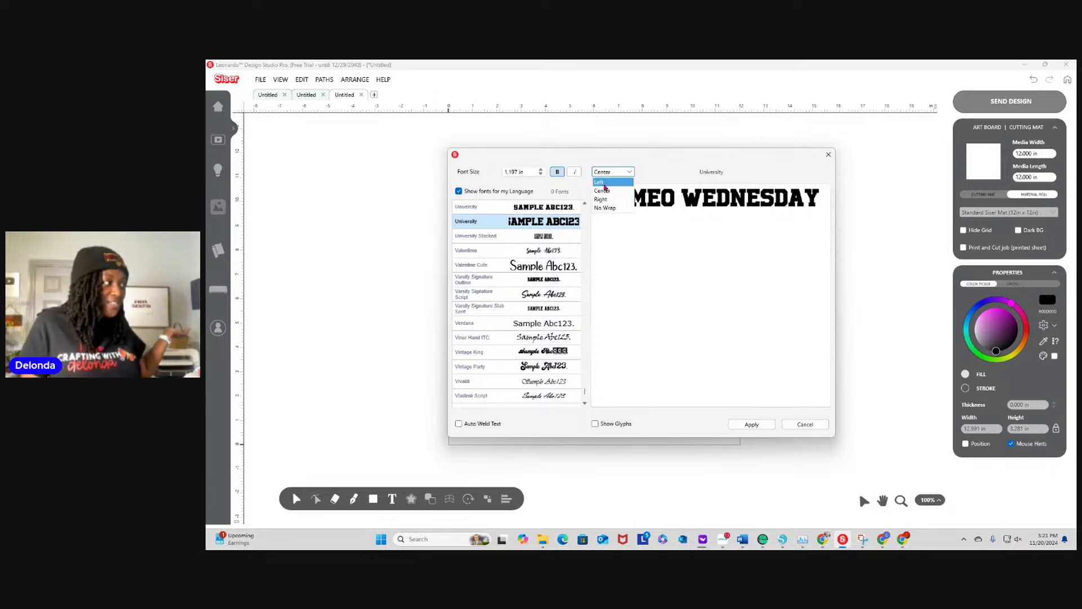
{"action": "left_click", "coordinate": [603, 183]}
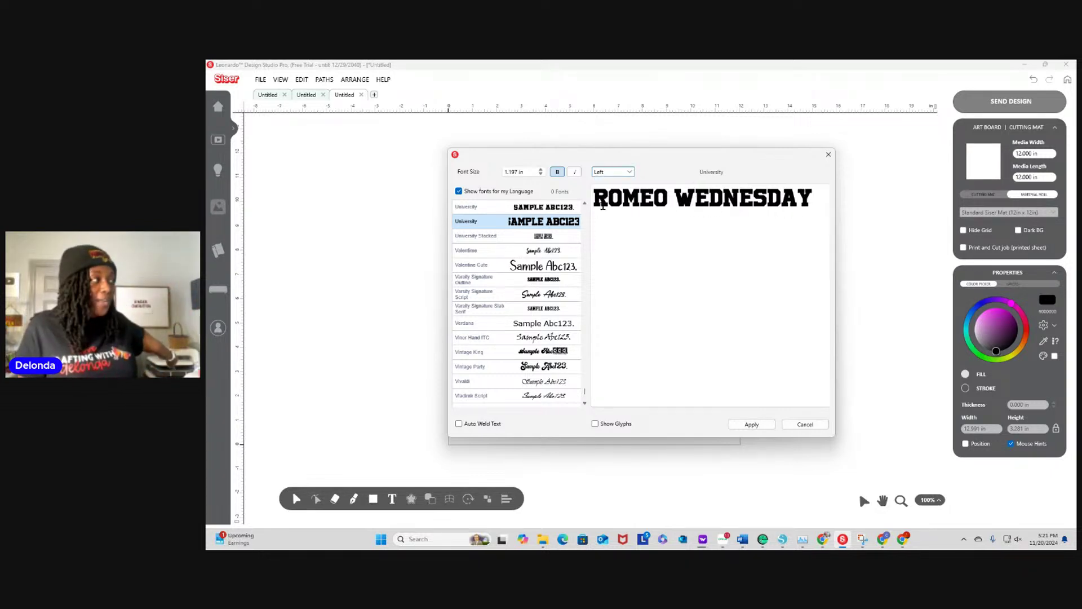
{"action": "left_click", "coordinate": [631, 173]}
{"action": "left_click", "coordinate": [613, 190]}
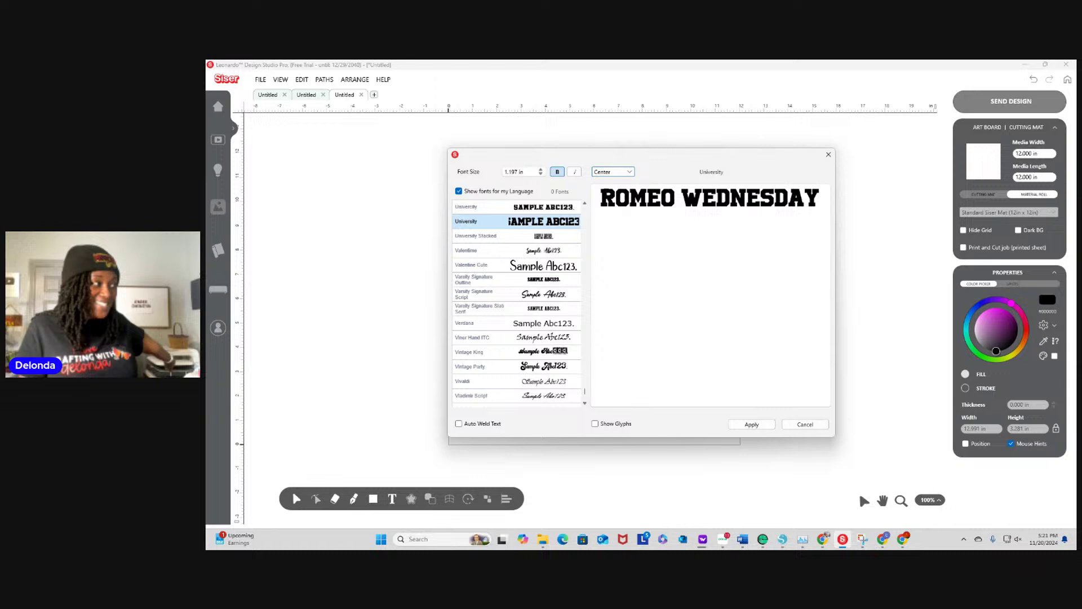
{"action": "left_click", "coordinate": [630, 173]}
{"action": "left_click", "coordinate": [613, 196]}
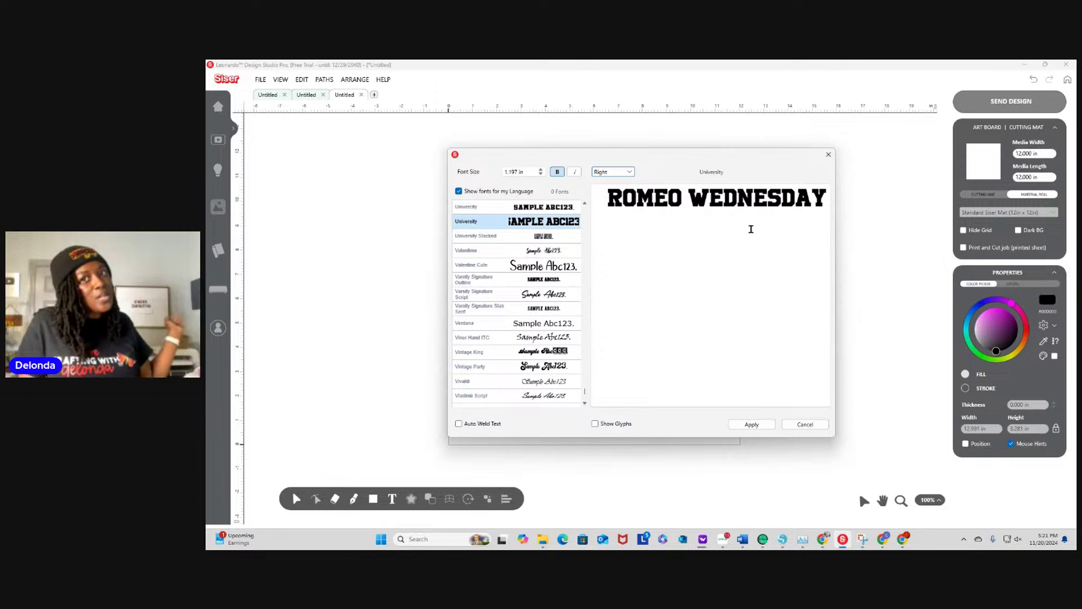
Copy the whole phrase ROMEO WEDNESDAY and paste it five times at the end of the text
{"action": "left_click", "coordinate": [819, 211]}
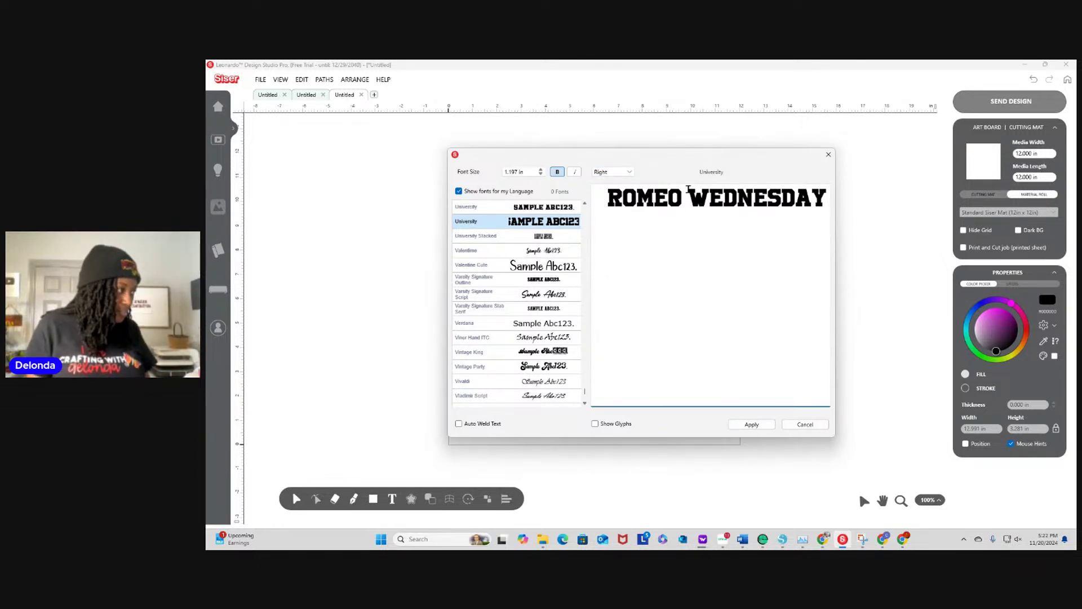
{"action": "double_click", "coordinate": [666, 202]}
{"action": "right_click", "coordinate": [665, 204]}
{"action": "key", "text": "Escape"}
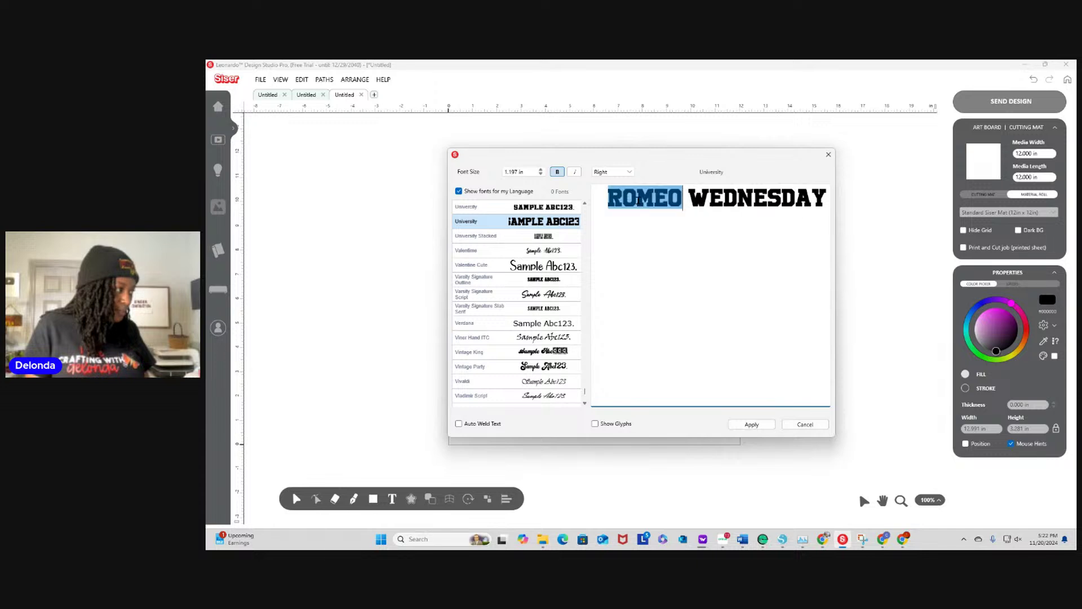
{"action": "left_click", "coordinate": [638, 200]}
{"action": "left_click_drag", "start_coordinate": [609, 200], "coordinate": [832, 208]}
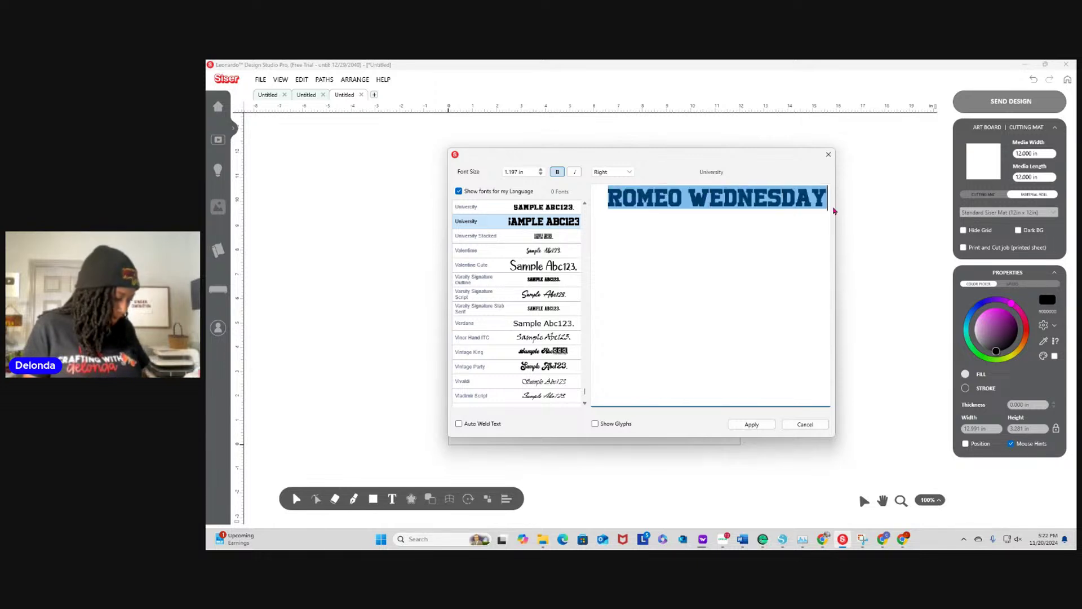
{"action": "key", "text": "ctrl+c"}
{"action": "left_click", "coordinate": [826, 205]}
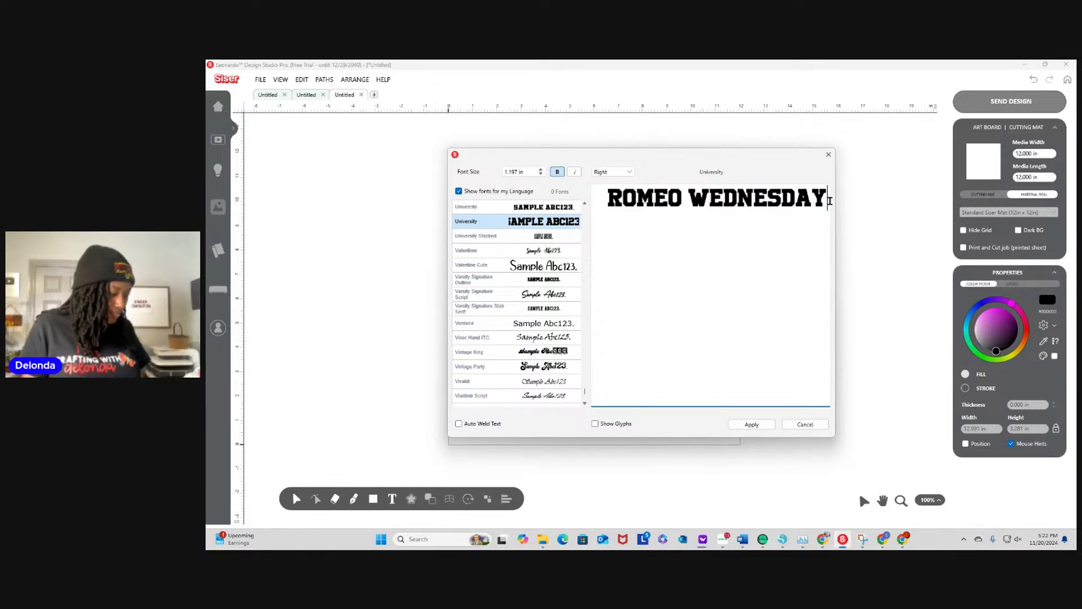
{"action": "key", "text": "ctrl+v"}
{"action": "key", "text": "ctrl+v"}
{"action": "key", "text": "ctrl+v"}
{"action": "key", "text": "ctrl+v"}
{"action": "key", "text": "ctrl+v"}
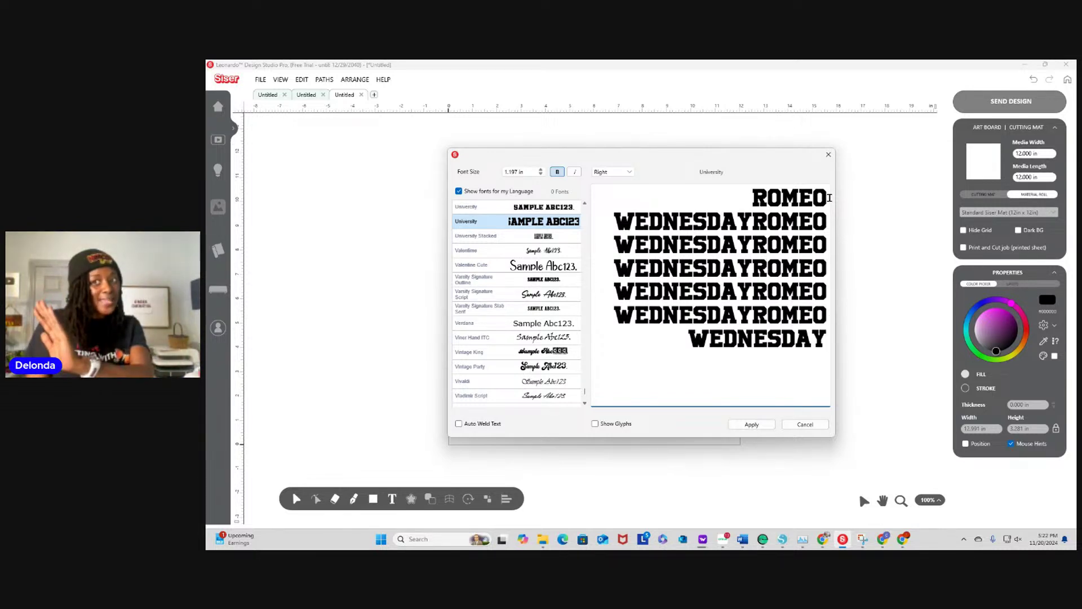
Try center and left alignment on the repeated, multi-line text
{"action": "left_click", "coordinate": [630, 172]}
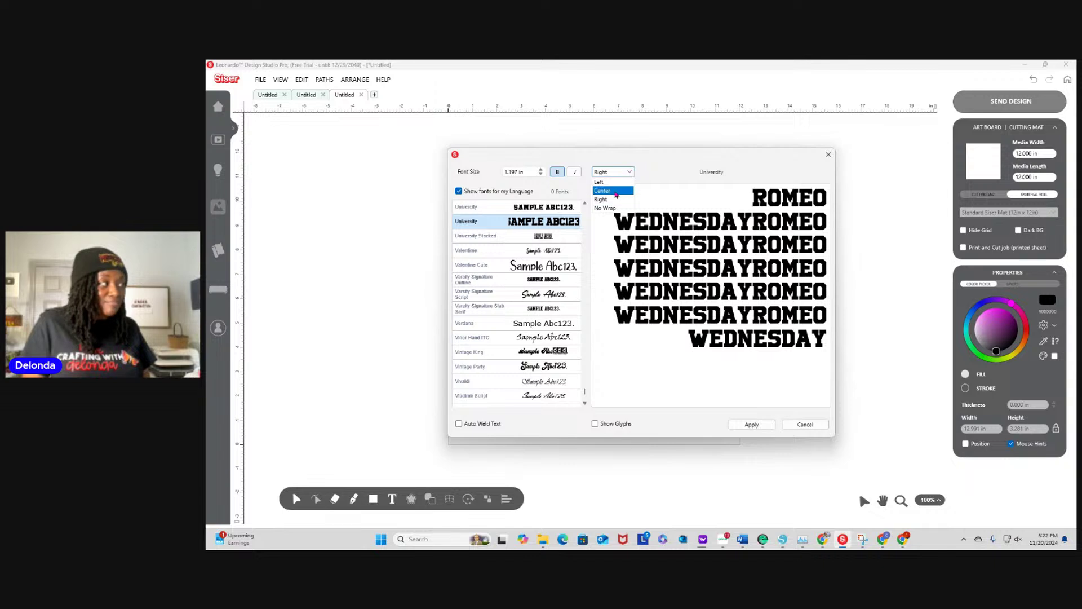
{"action": "left_click", "coordinate": [612, 190]}
{"action": "left_click", "coordinate": [631, 172]}
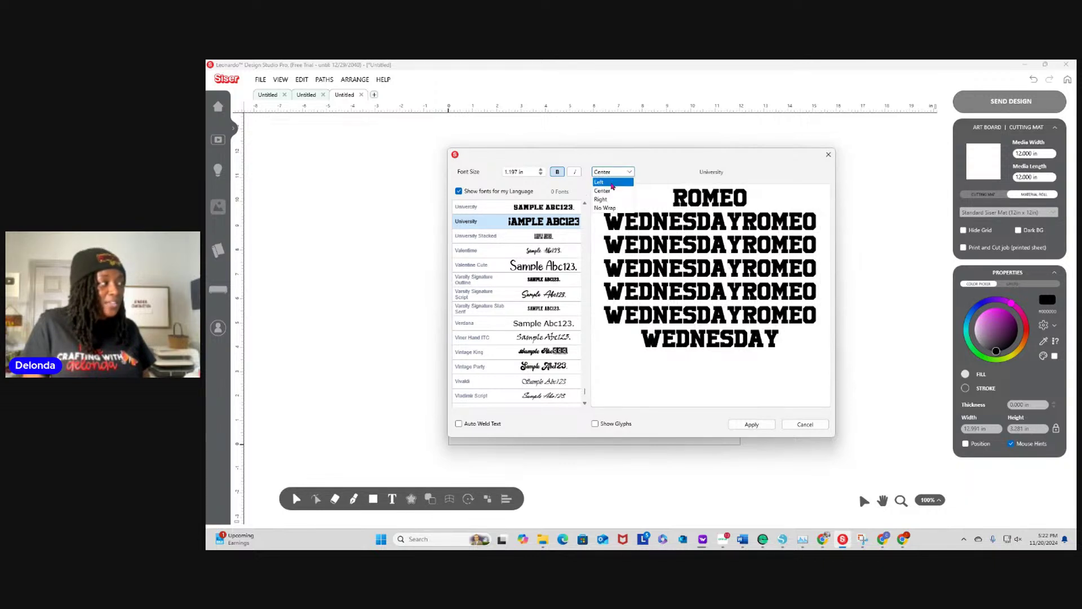
{"action": "left_click", "coordinate": [611, 182]}
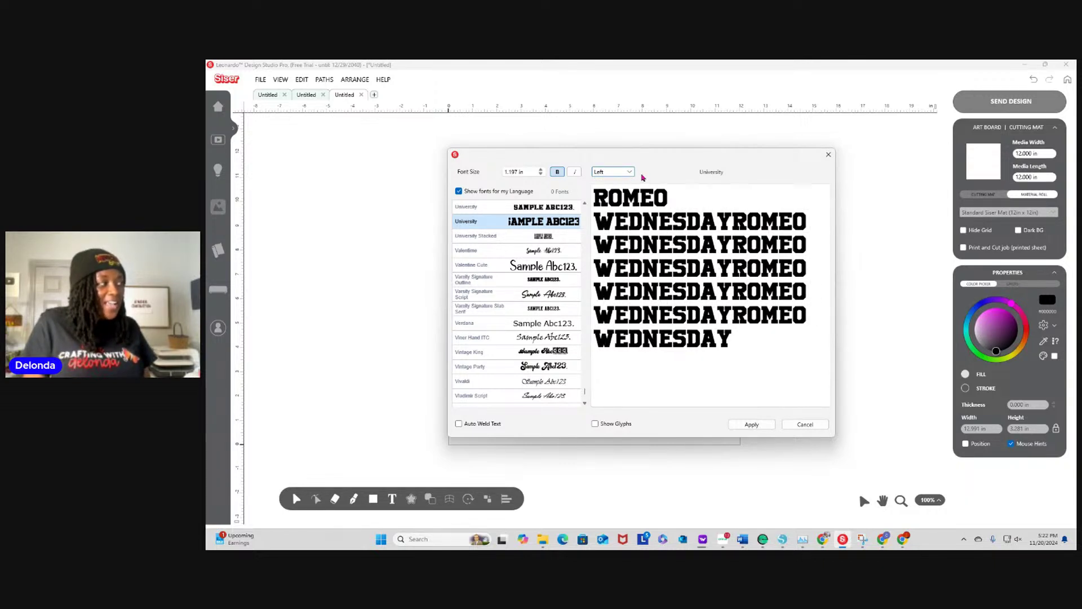
Set the text alignment to No Wrap and place the repeated phrase on the artboard
{"action": "left_click", "coordinate": [630, 172]}
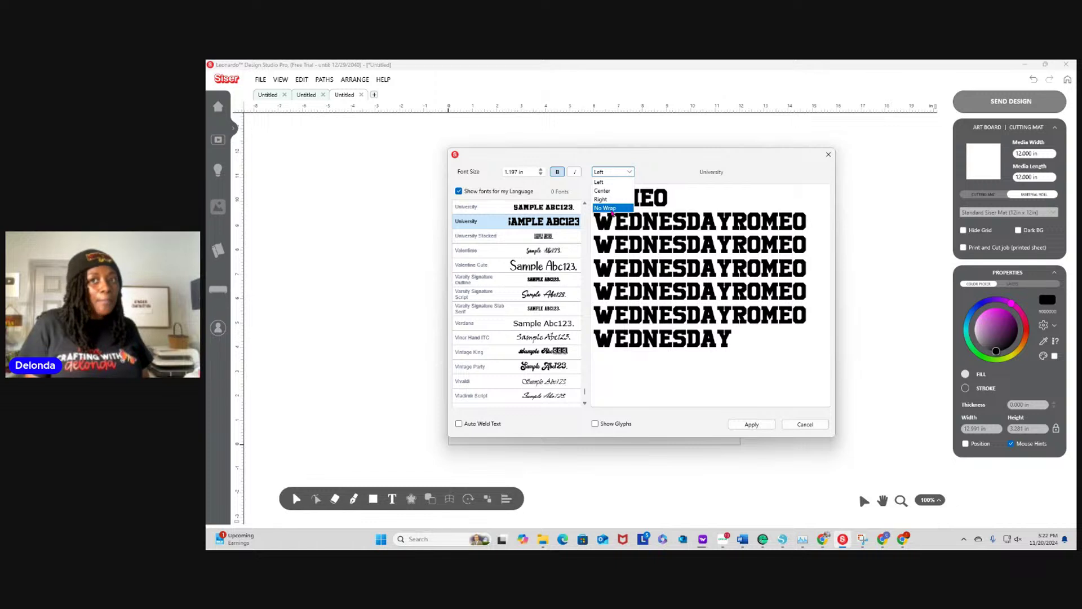
{"action": "left_click", "coordinate": [612, 208]}
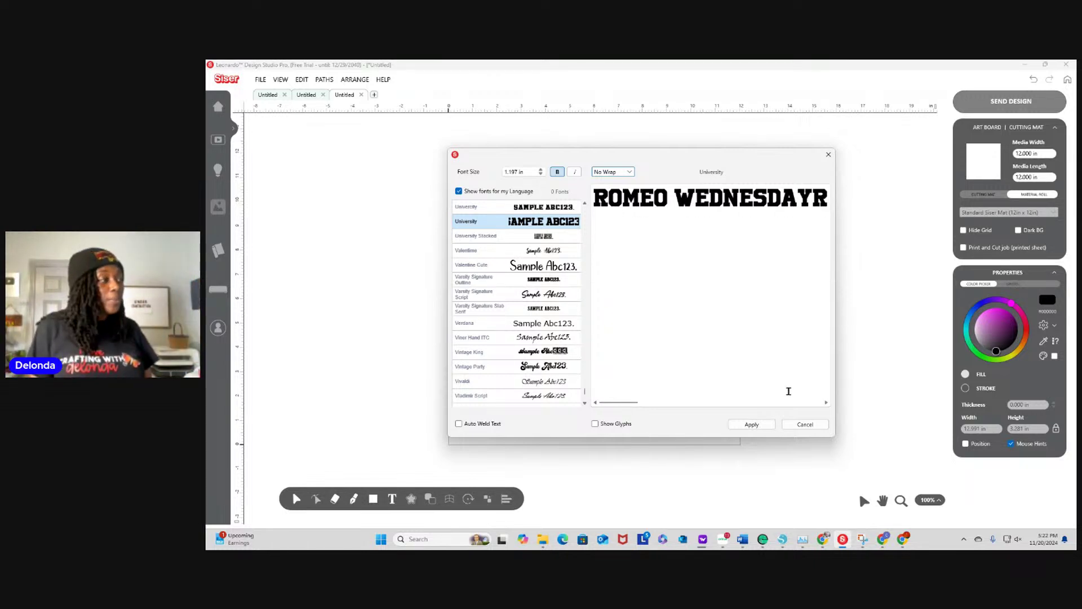
{"action": "left_click", "coordinate": [751, 424]}
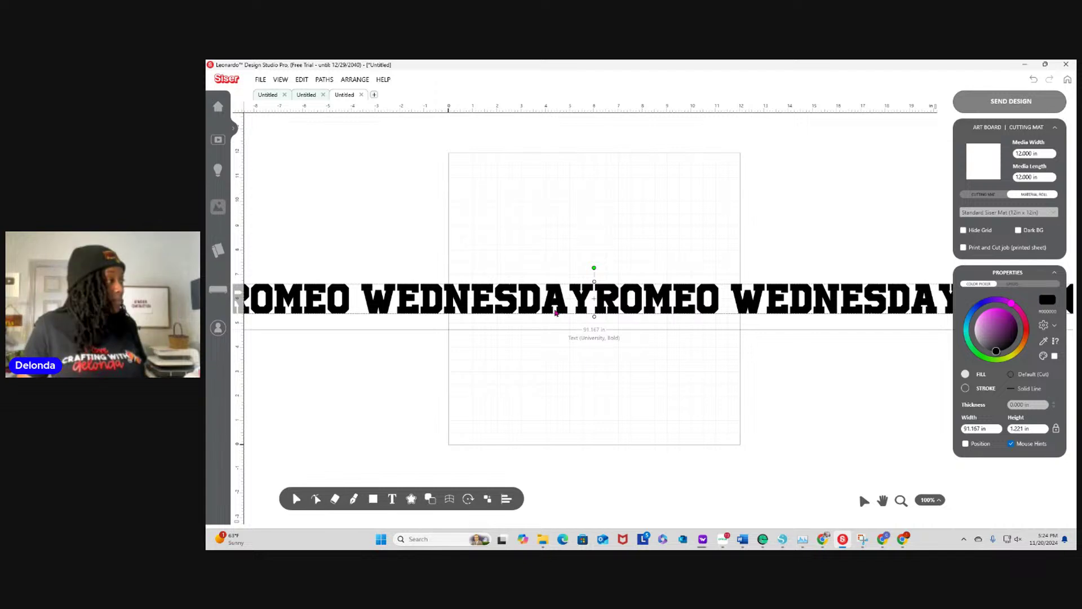
Reopen the placed text, set its alignment to Center and delete everything after the first ROMEO
{"action": "left_click", "coordinate": [393, 499]}
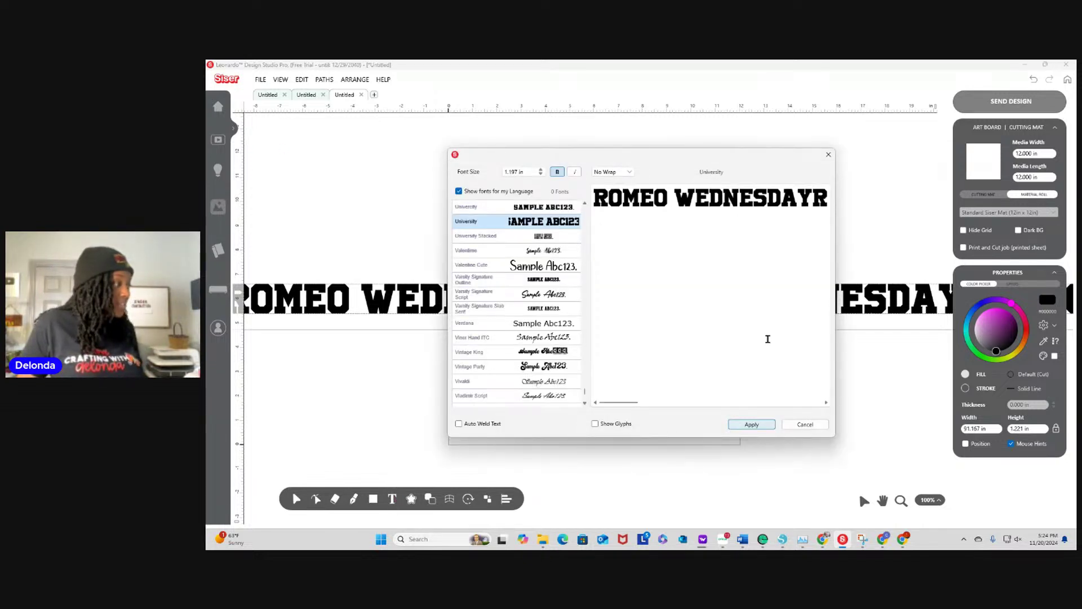
{"action": "left_click", "coordinate": [629, 172]}
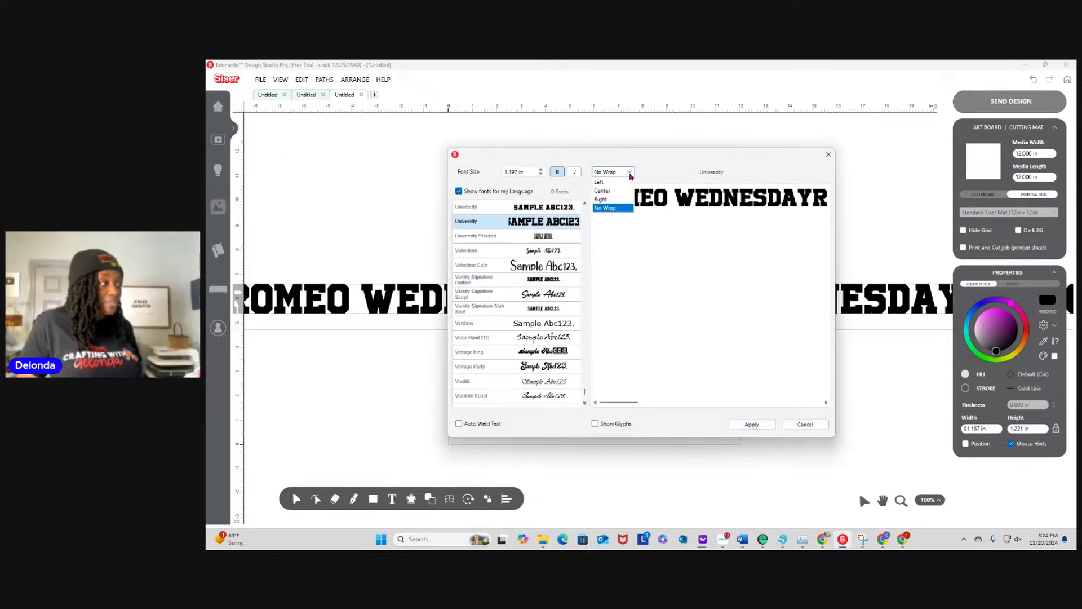
{"action": "left_click", "coordinate": [617, 208]}
{"action": "left_click", "coordinate": [629, 172]}
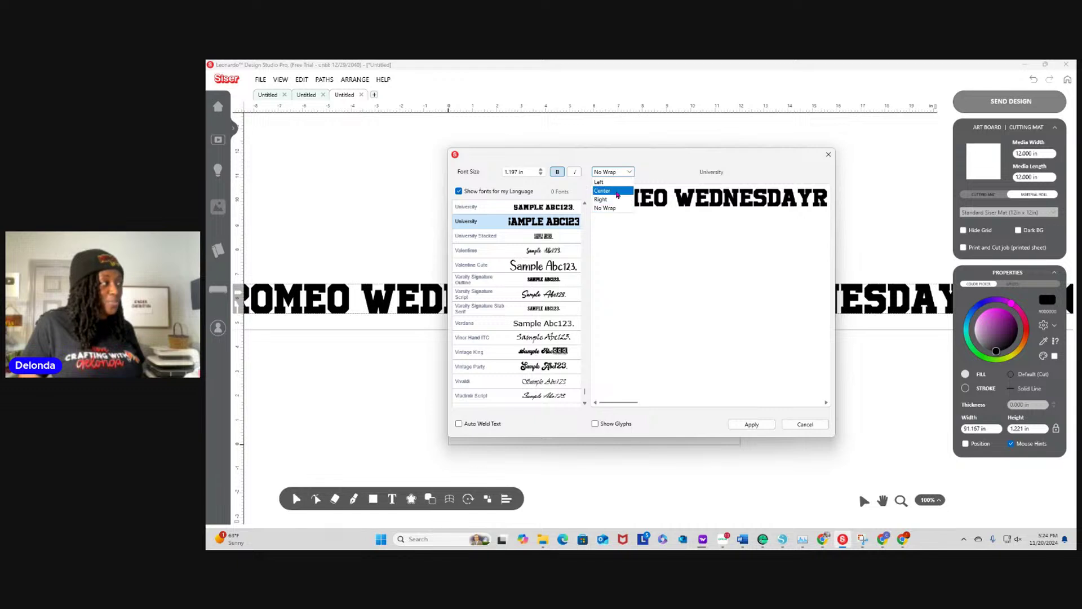
{"action": "left_click", "coordinate": [616, 192]}
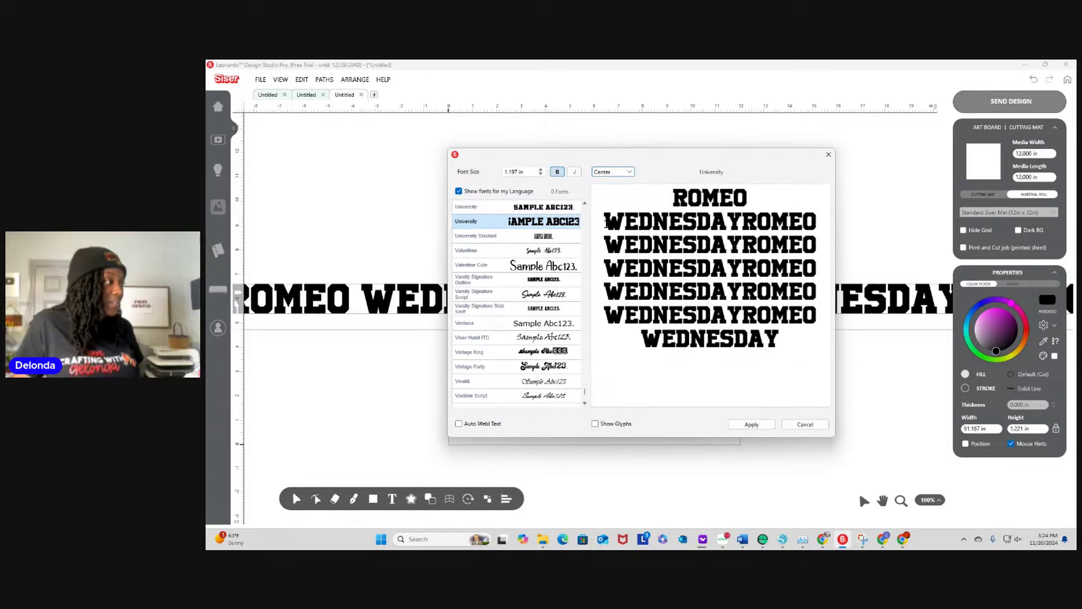
{"action": "left_click_drag", "start_coordinate": [607, 223], "coordinate": [833, 367]}
{"action": "key", "text": "BackSpace"}
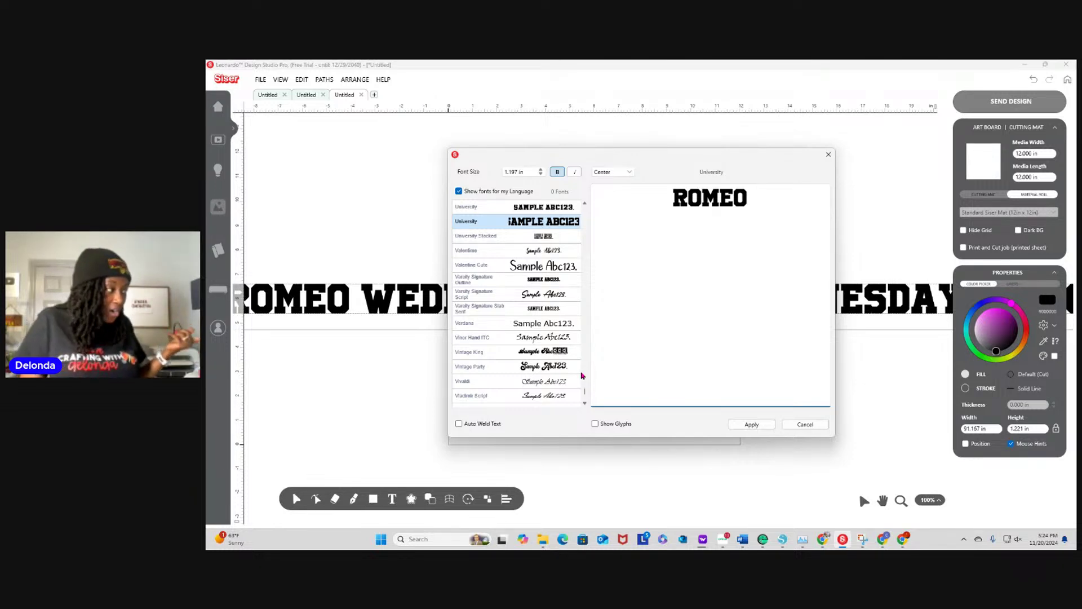
Change the font of the ROMEO text to Mollandia and turn on Auto Weld Text
{"action": "scroll", "coordinate": [583, 376], "scroll_direction": "up", "scroll_amount": 10}
{"action": "scroll", "coordinate": [556, 342], "scroll_direction": "up", "scroll_amount": 10}
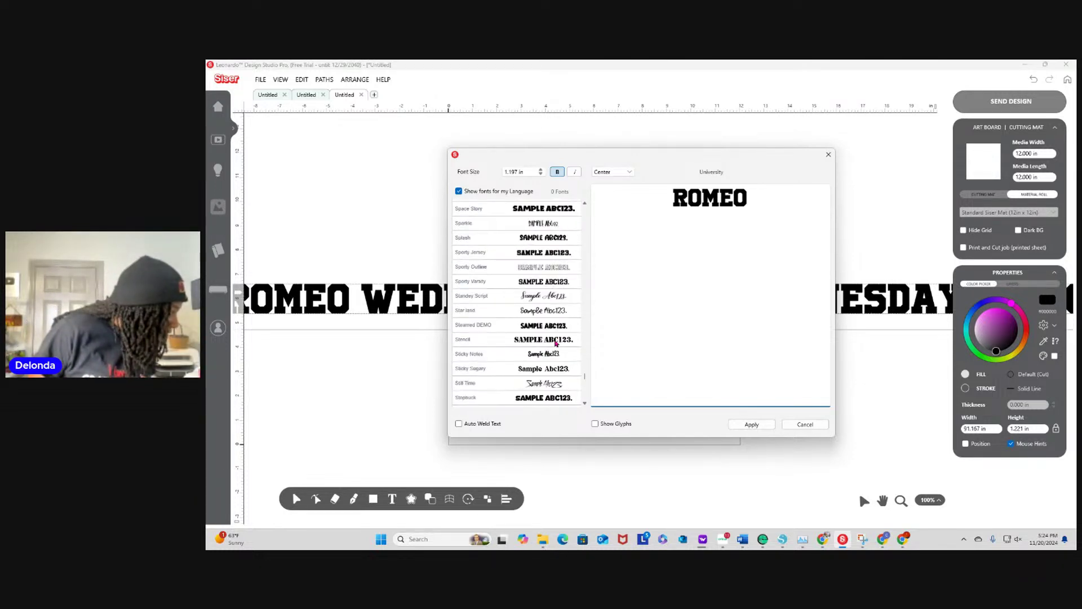
{"action": "scroll", "coordinate": [554, 342], "scroll_direction": "up", "scroll_amount": 10}
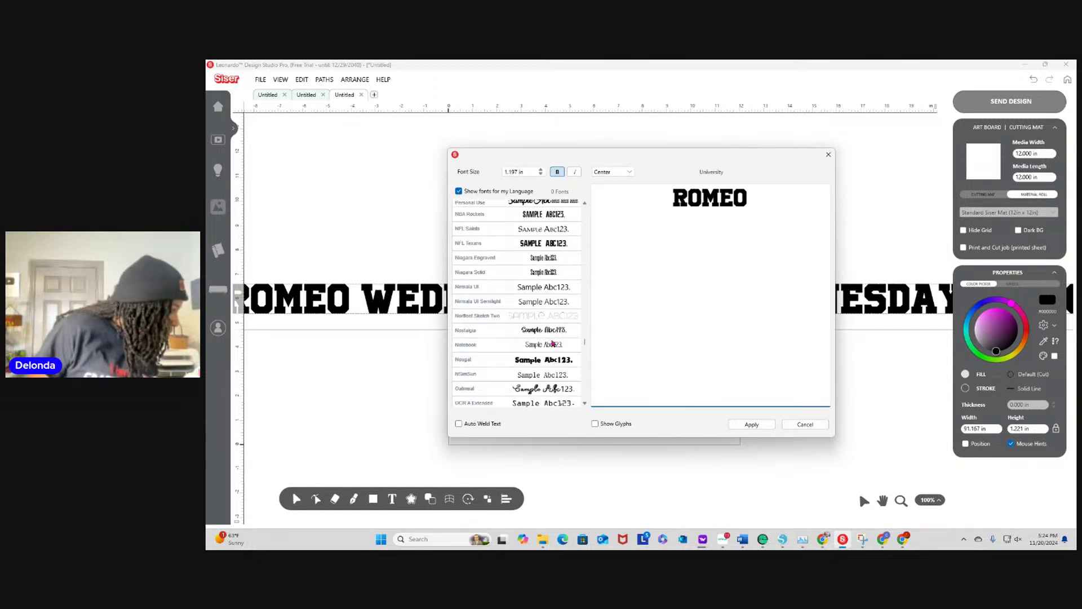
{"action": "scroll", "coordinate": [553, 343], "scroll_direction": "up", "scroll_amount": 5}
{"action": "scroll", "coordinate": [553, 343], "scroll_direction": "up", "scroll_amount": 1}
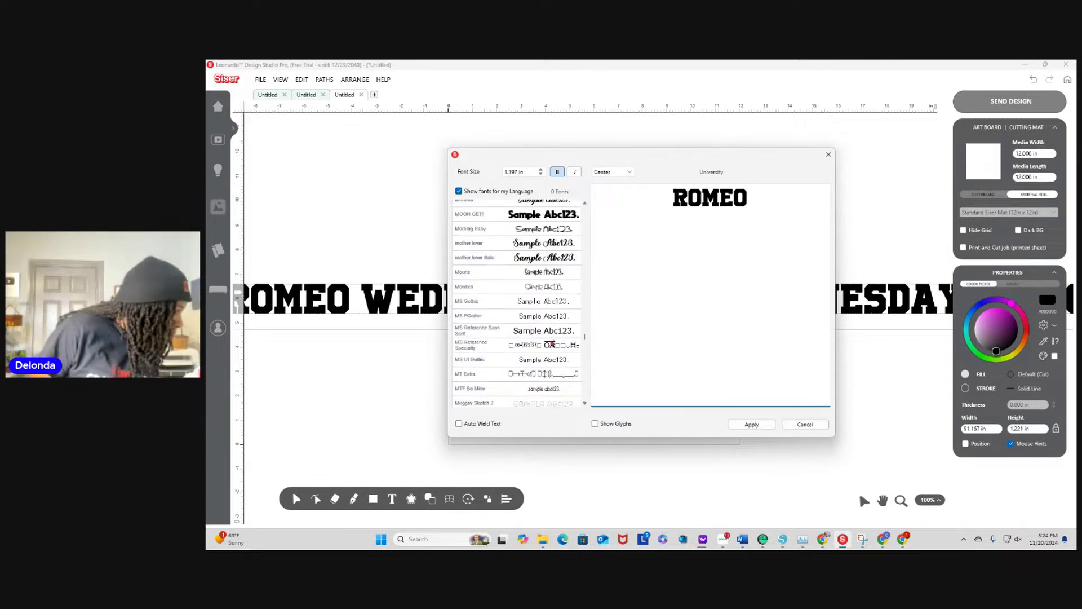
{"action": "scroll", "coordinate": [552, 343], "scroll_direction": "up", "scroll_amount": 3}
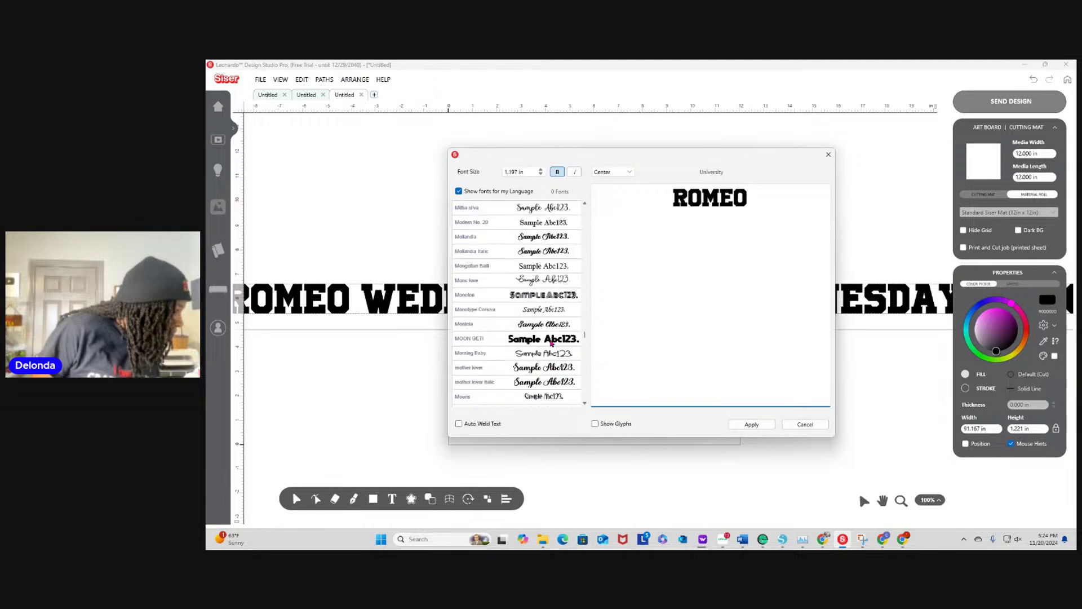
{"action": "left_click", "coordinate": [546, 239]}
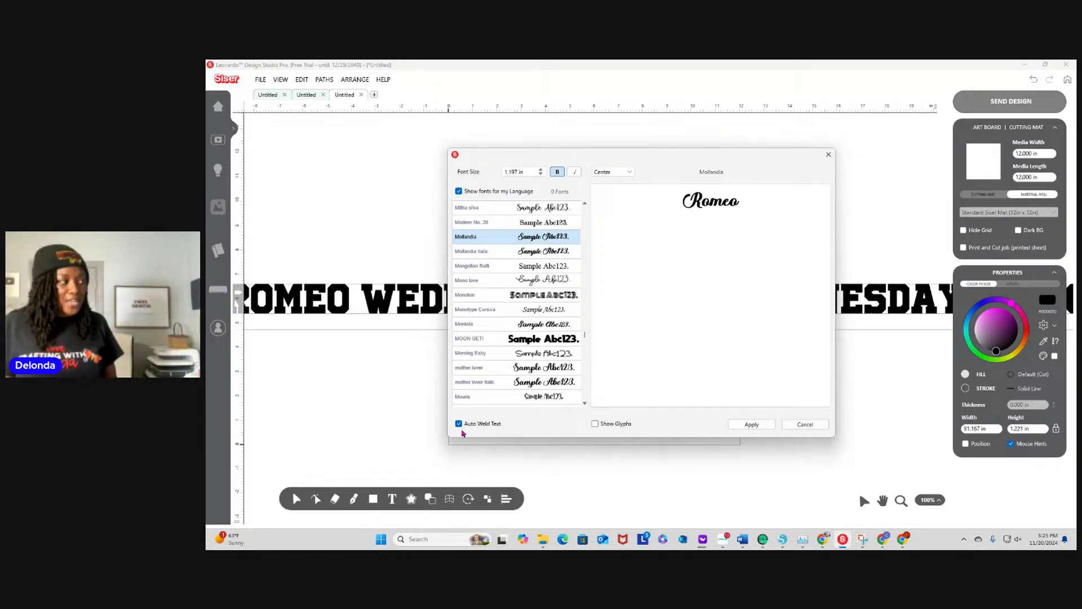
Show the font's glyphs, replace the final o of Romeo with the long-tailed o glyph and apply the text
{"action": "left_click", "coordinate": [595, 424]}
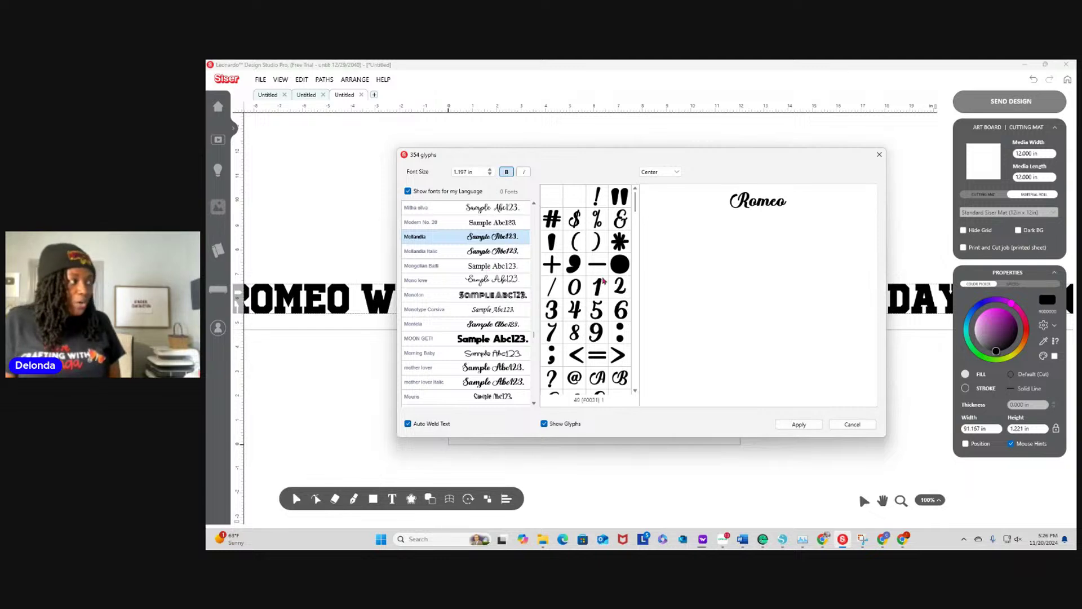
{"action": "scroll", "coordinate": [605, 282], "scroll_direction": "down", "scroll_amount": 7}
{"action": "scroll", "coordinate": [609, 347], "scroll_direction": "down", "scroll_amount": 8}
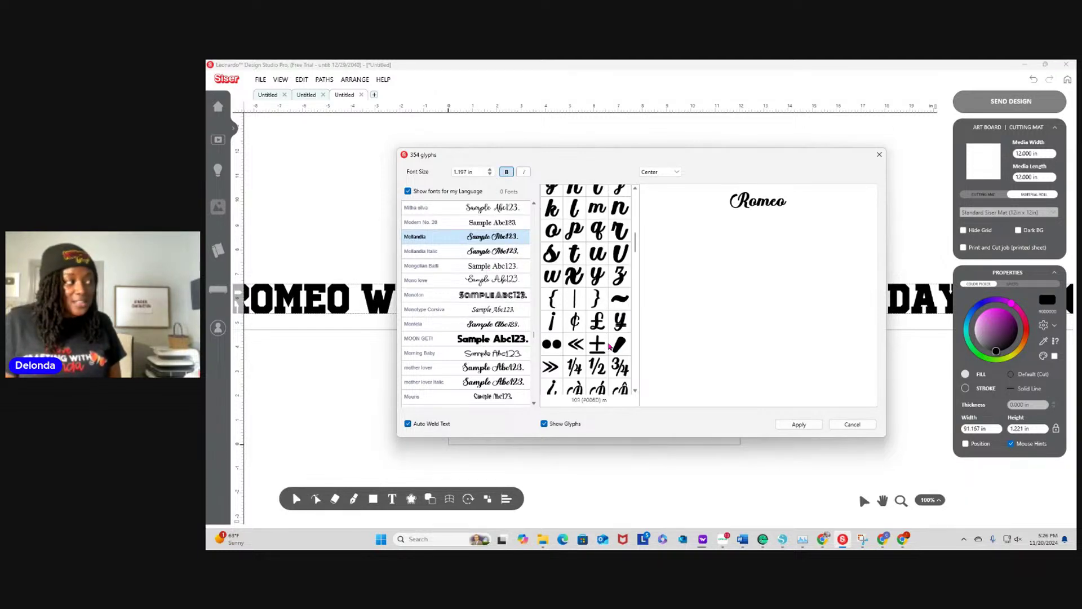
{"action": "scroll", "coordinate": [605, 356], "scroll_direction": "down", "scroll_amount": 8}
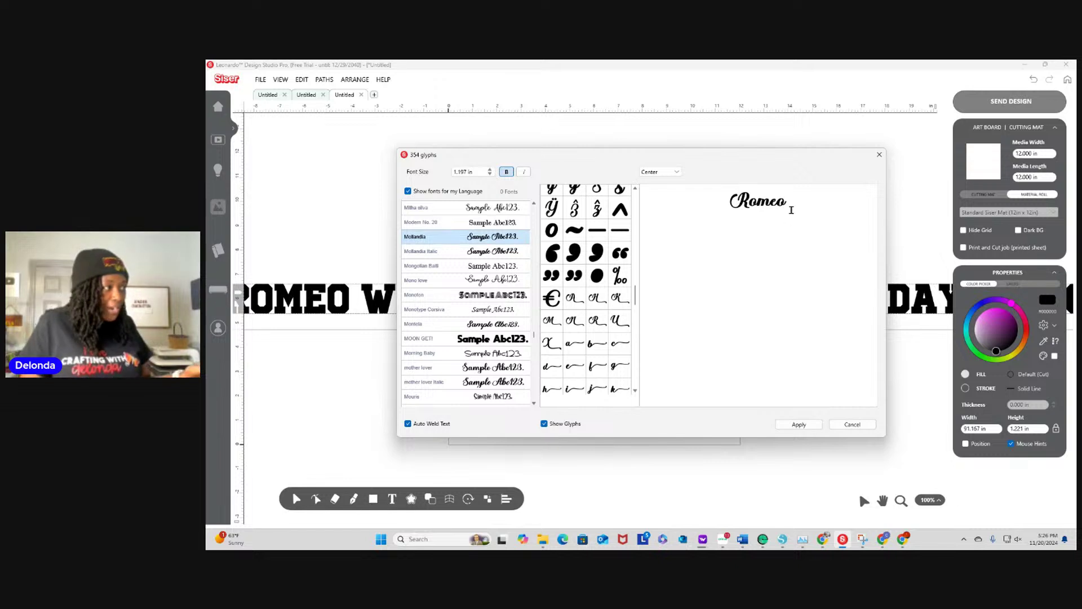
{"action": "scroll", "coordinate": [612, 376], "scroll_direction": "down", "scroll_amount": 2}
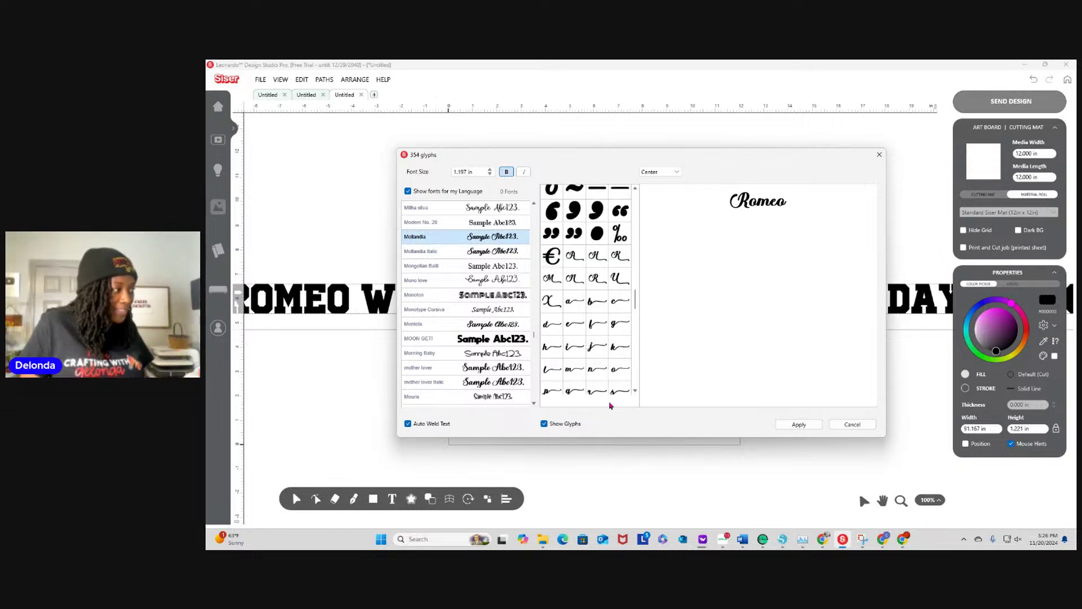
{"action": "scroll", "coordinate": [608, 395], "scroll_direction": "down", "scroll_amount": 2}
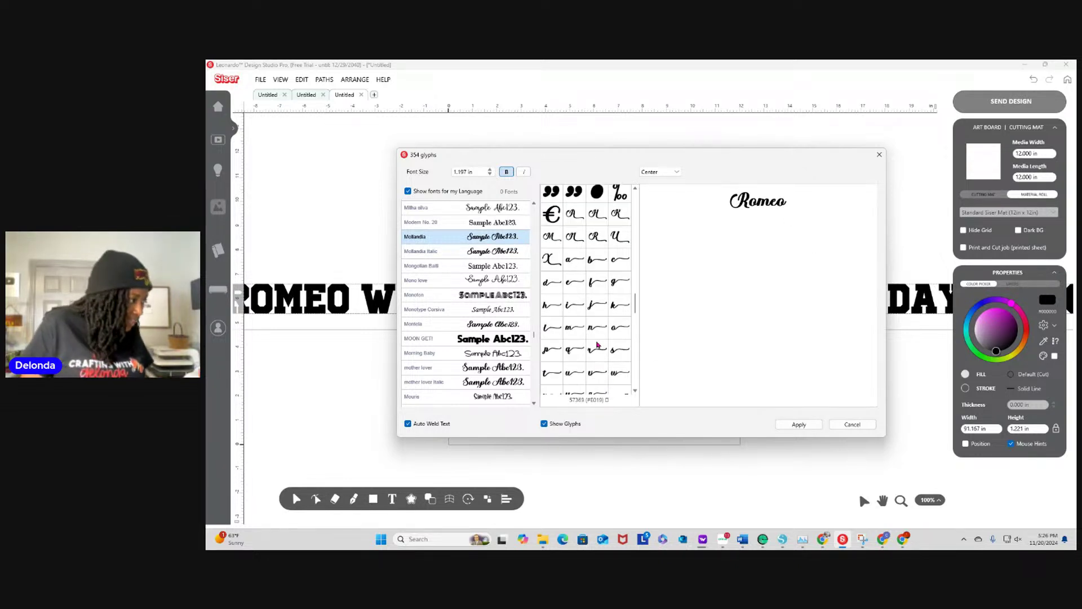
{"action": "left_click", "coordinate": [792, 208]}
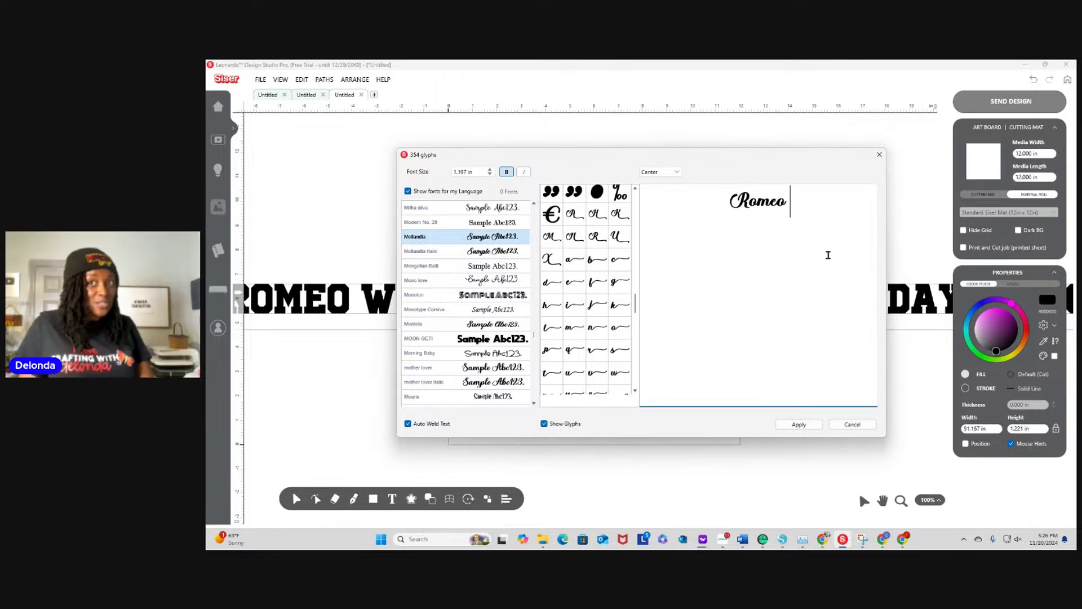
{"action": "key", "text": "BackSpace"}
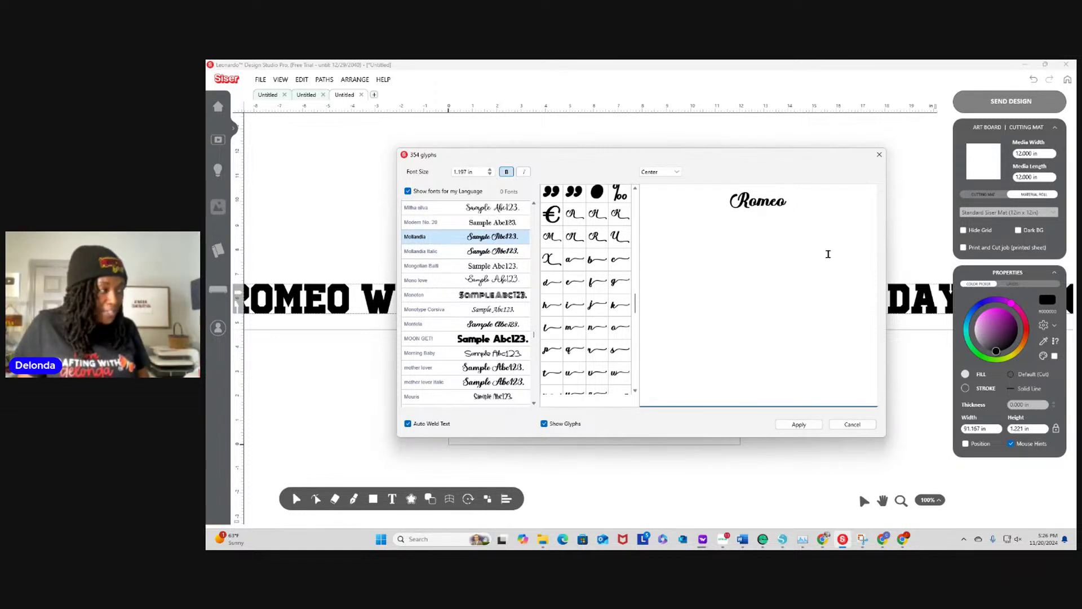
{"action": "key", "text": "BackSpace"}
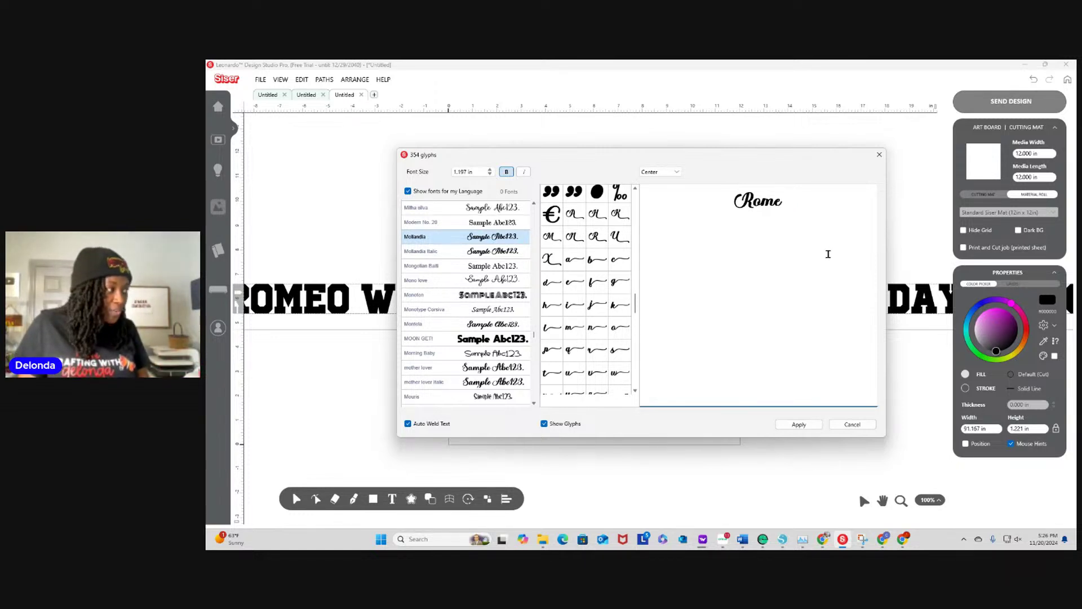
{"action": "left_click", "coordinate": [620, 327]}
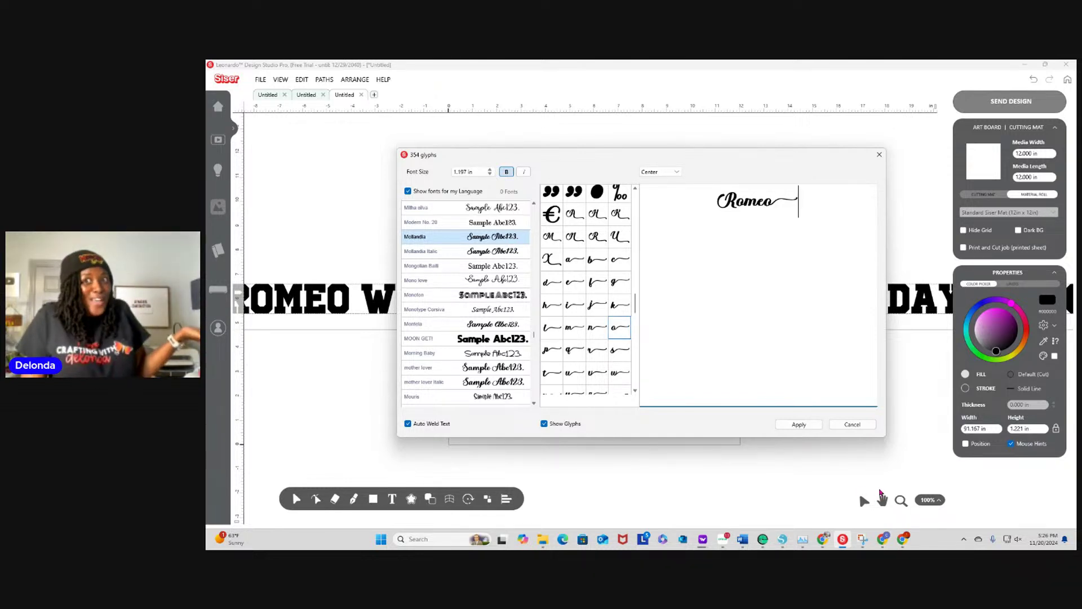
{"action": "left_click", "coordinate": [804, 429]}
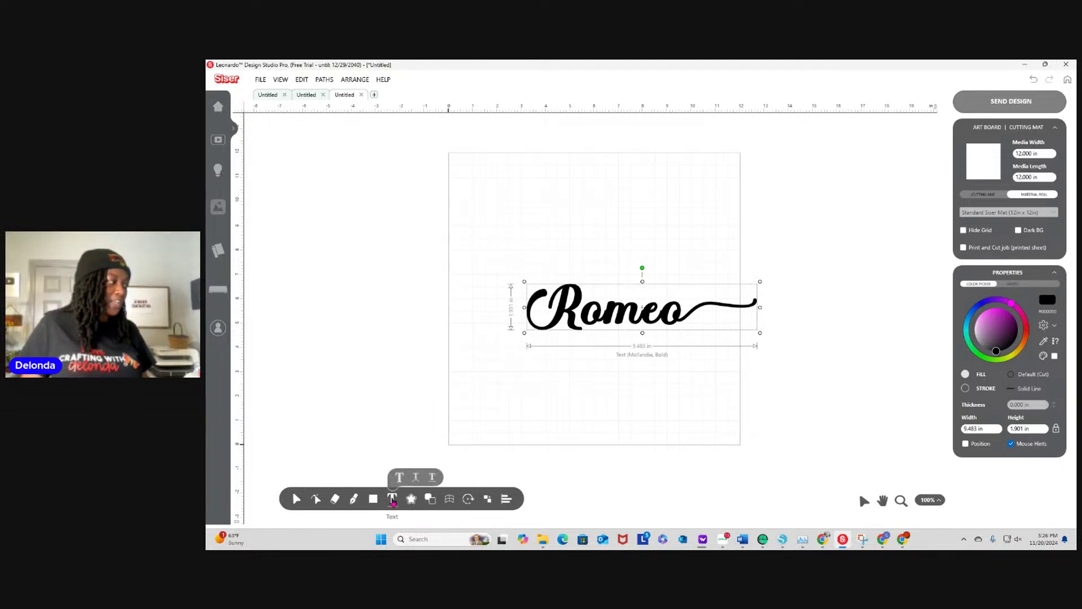
Reopen the Romeo text and examine the alternate swash glyphs available in the Mollandia font
{"action": "left_click", "coordinate": [393, 499]}
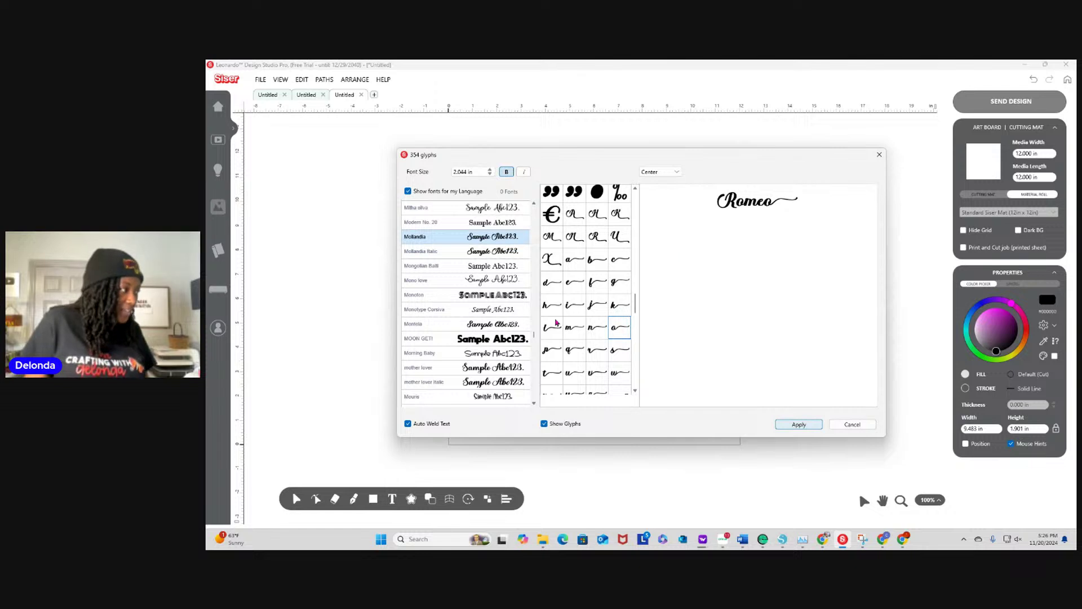
{"action": "scroll", "coordinate": [613, 319], "scroll_direction": "down", "scroll_amount": 5}
{"action": "scroll", "coordinate": [602, 368], "scroll_direction": "down", "scroll_amount": 6}
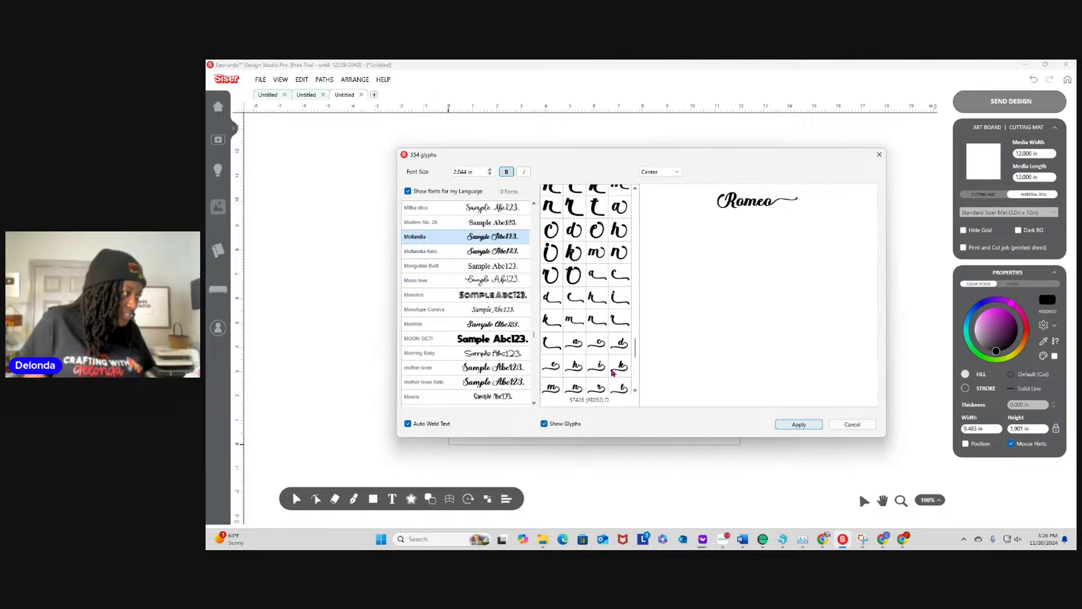
{"action": "scroll", "coordinate": [613, 372], "scroll_direction": "up", "scroll_amount": 3}
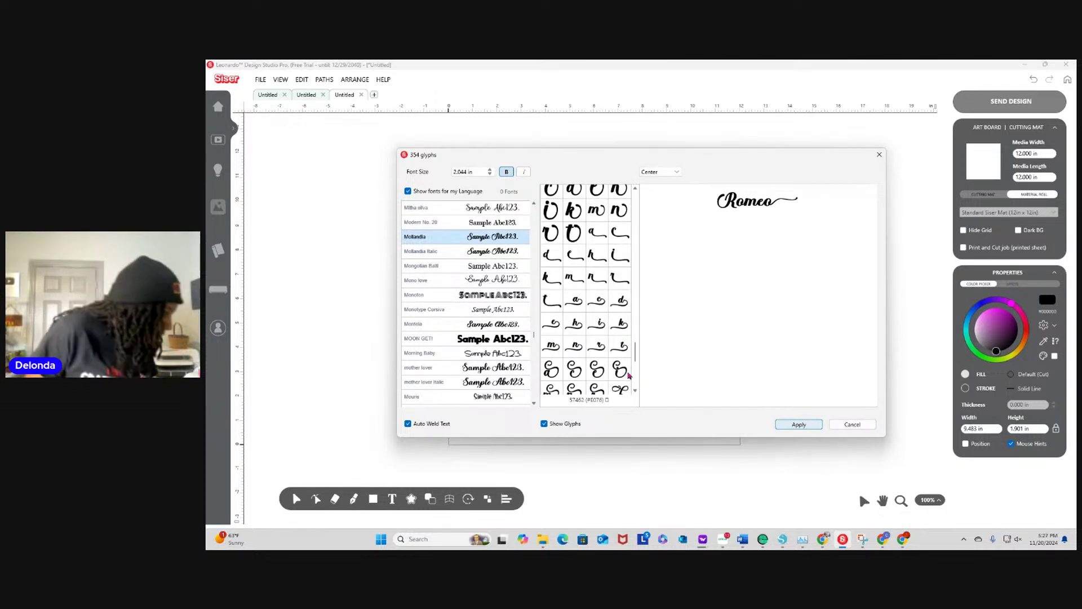
{"action": "scroll", "coordinate": [610, 386], "scroll_direction": "down", "scroll_amount": 8}
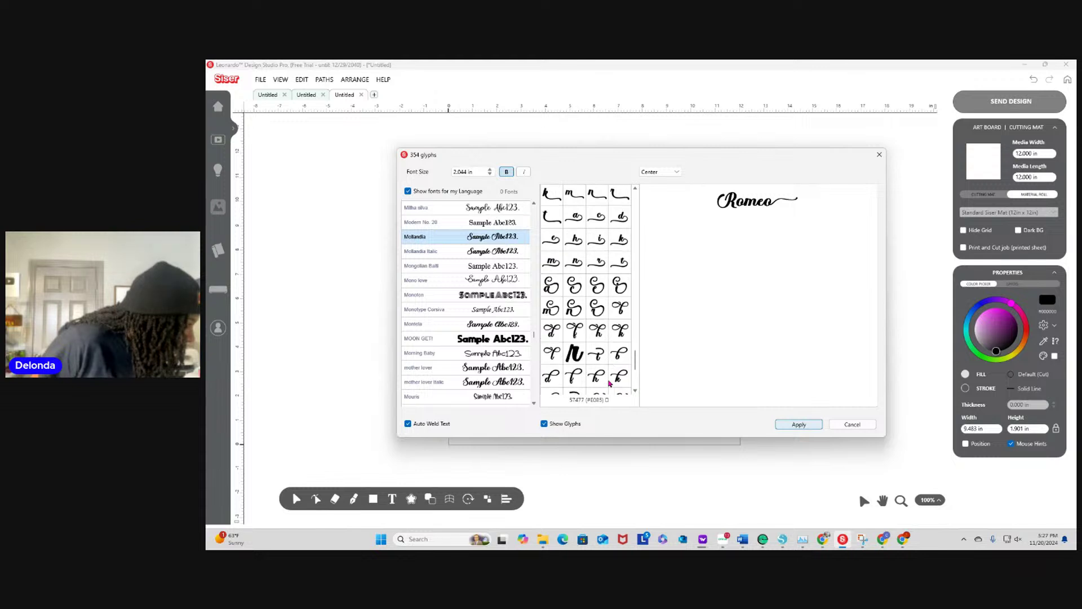
{"action": "scroll", "coordinate": [609, 383], "scroll_direction": "up", "scroll_amount": 6}
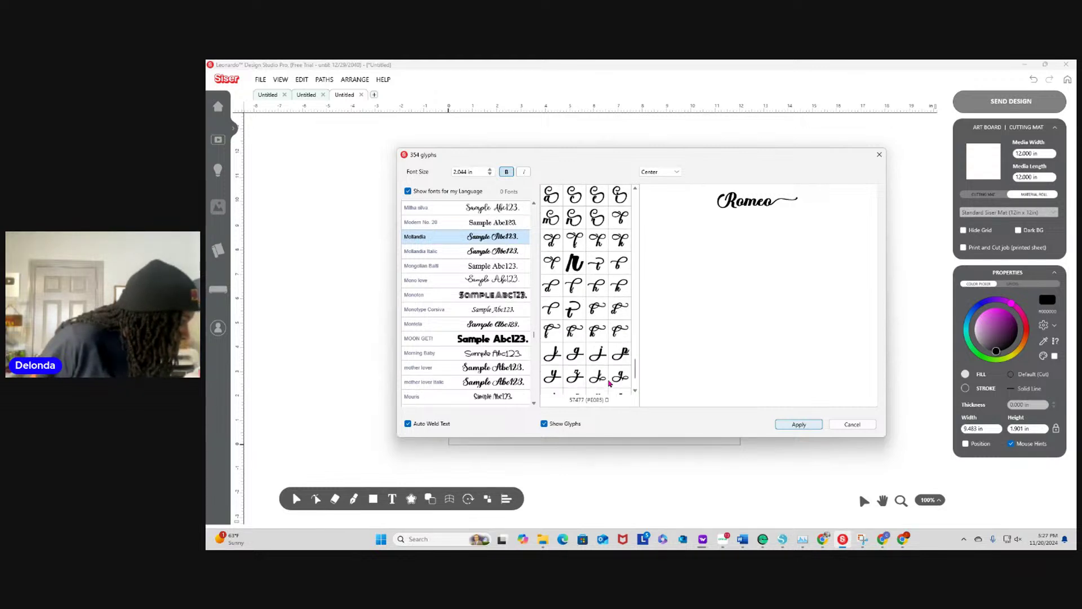
{"action": "scroll", "coordinate": [609, 383], "scroll_direction": "up", "scroll_amount": 2}
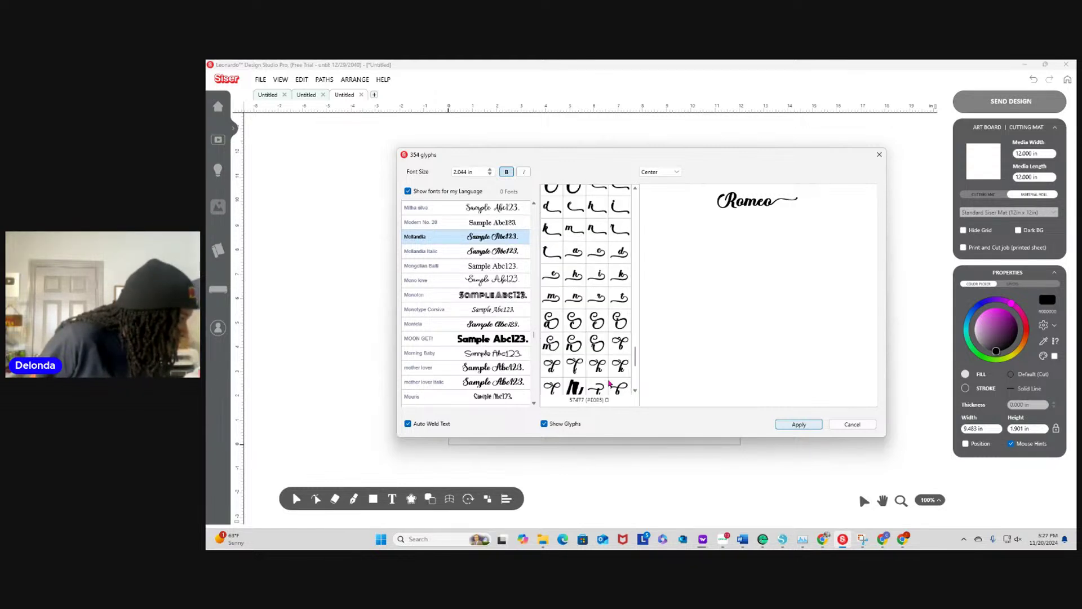
{"action": "scroll", "coordinate": [609, 384], "scroll_direction": "up", "scroll_amount": 6}
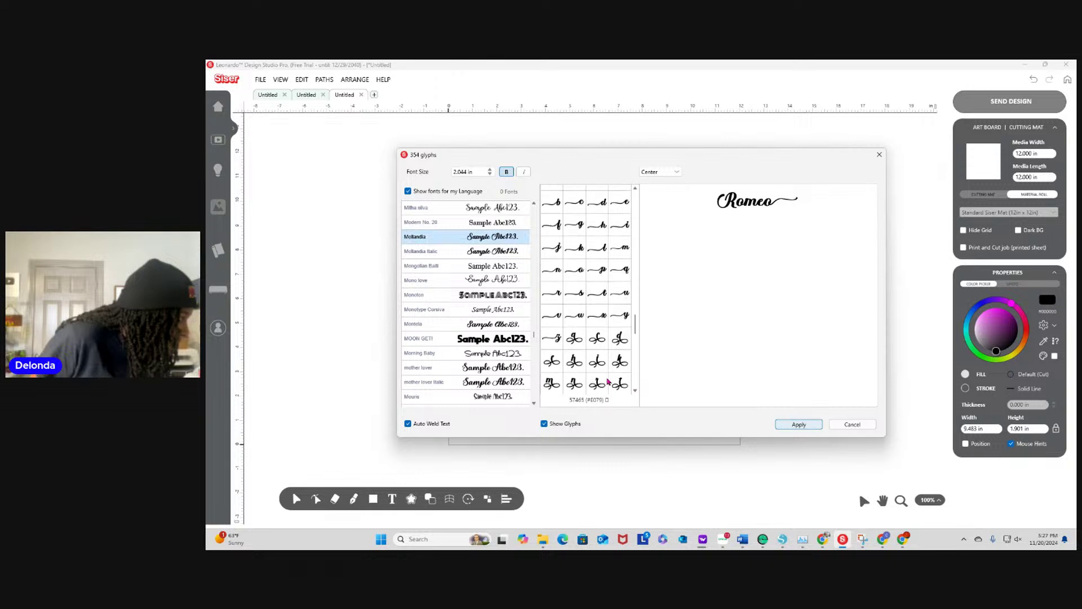
Replace the initial R of Romeo with the R glyph that has a tail swash, and apply the text
{"action": "scroll", "coordinate": [610, 381], "scroll_direction": "up", "scroll_amount": 8}
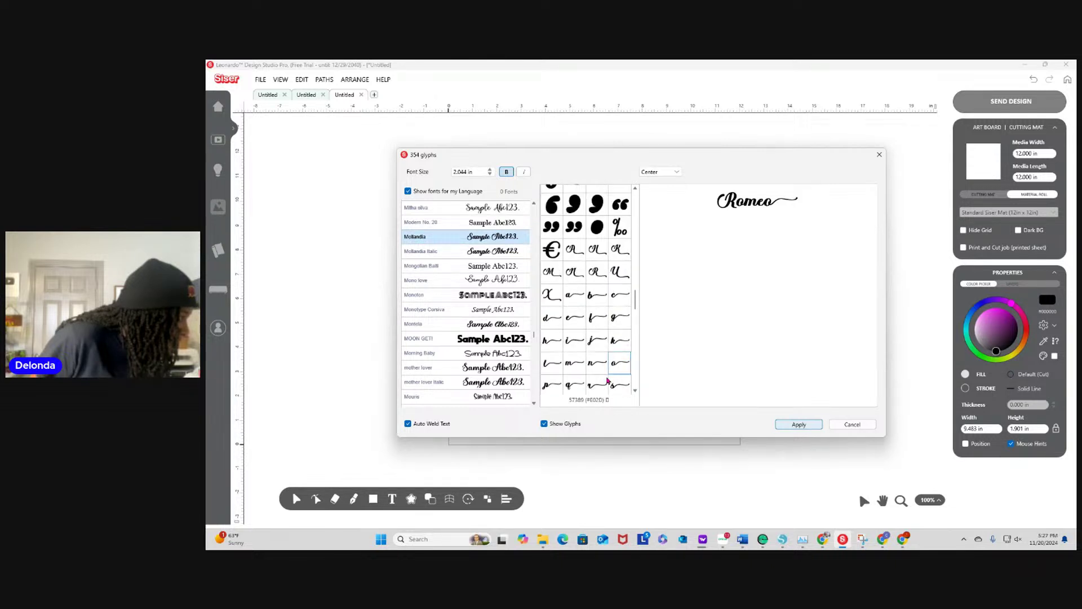
{"action": "scroll", "coordinate": [608, 381], "scroll_direction": "up", "scroll_amount": 2}
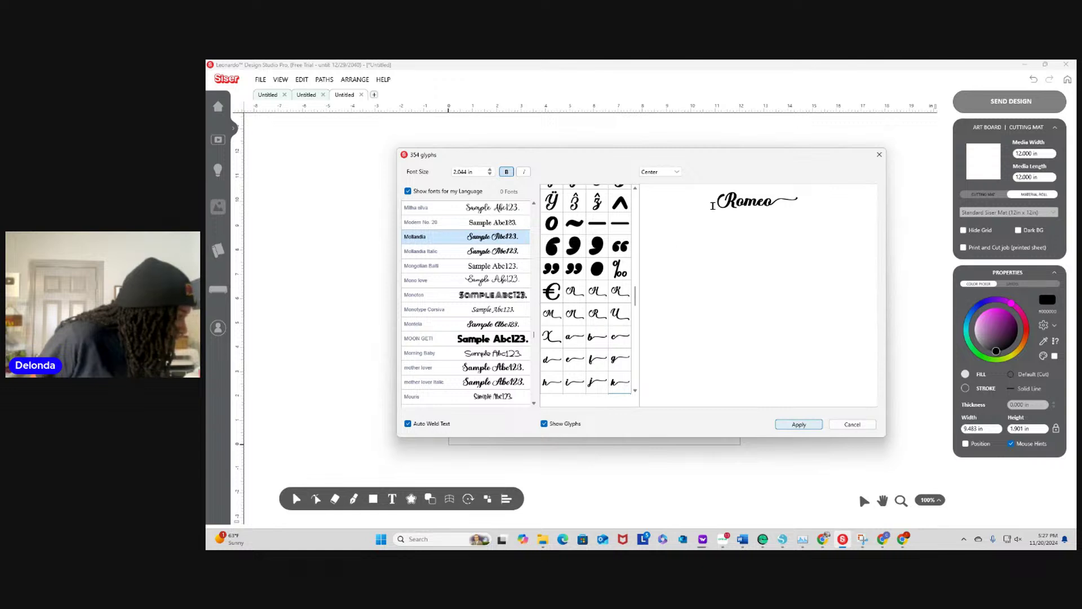
{"action": "left_click", "coordinate": [822, 244]}
{"action": "key", "text": "BackSpace"}
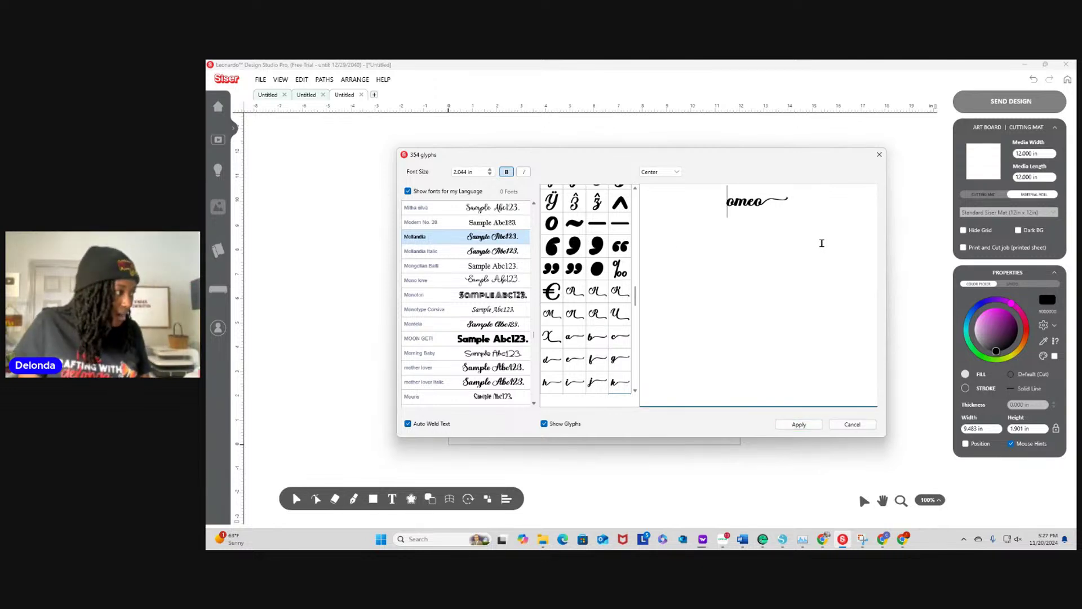
{"action": "left_click", "coordinate": [597, 314]}
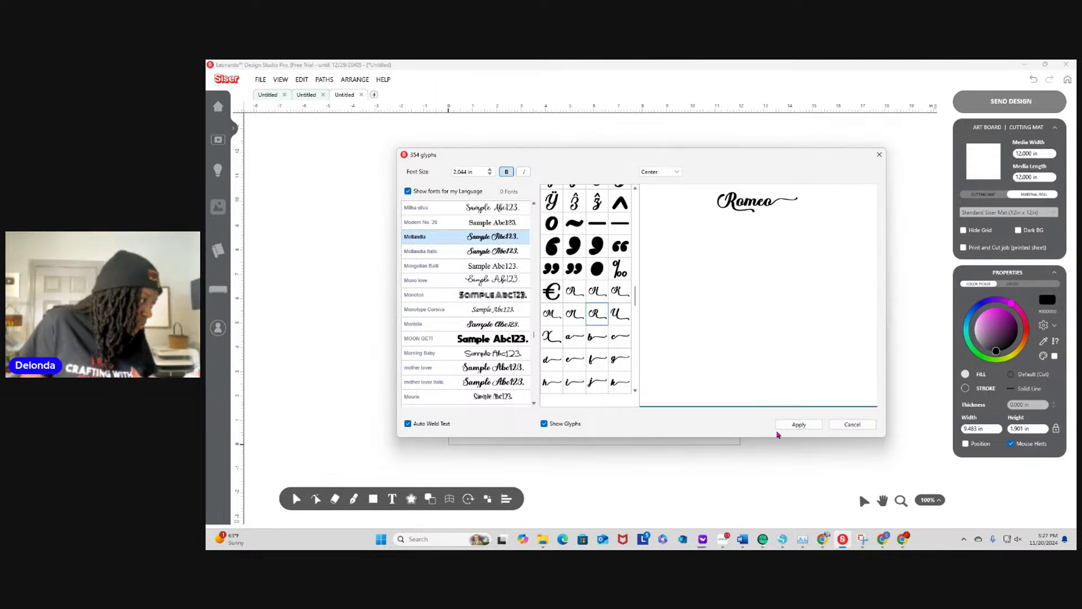
{"action": "scroll", "coordinate": [583, 338], "scroll_direction": "up", "scroll_amount": 5}
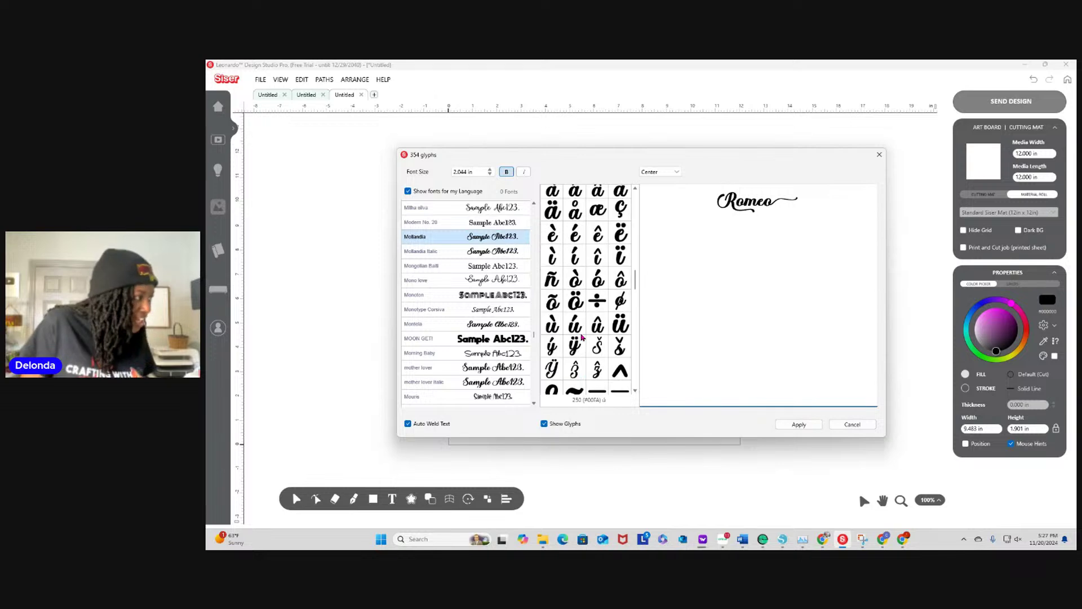
{"action": "scroll", "coordinate": [582, 337], "scroll_direction": "up", "scroll_amount": 10}
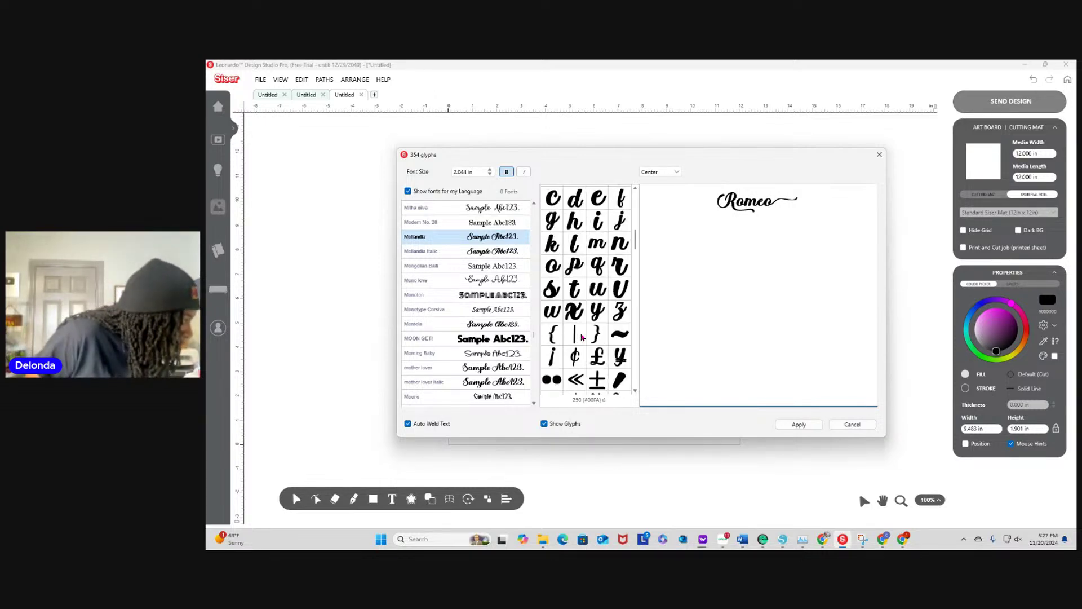
{"action": "scroll", "coordinate": [582, 337], "scroll_direction": "up", "scroll_amount": 5}
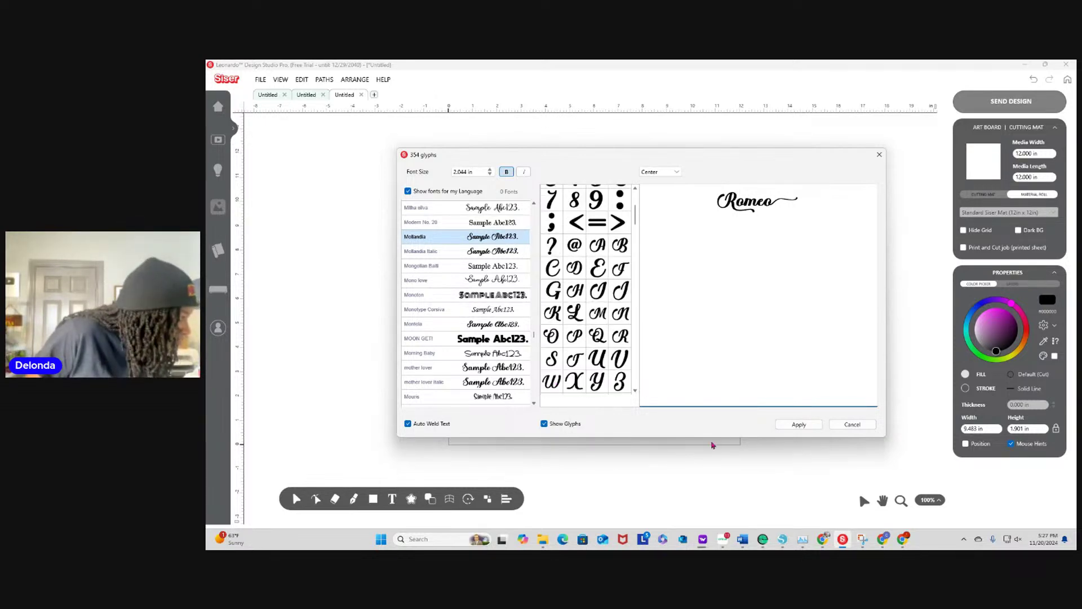
{"action": "left_click", "coordinate": [799, 425]}
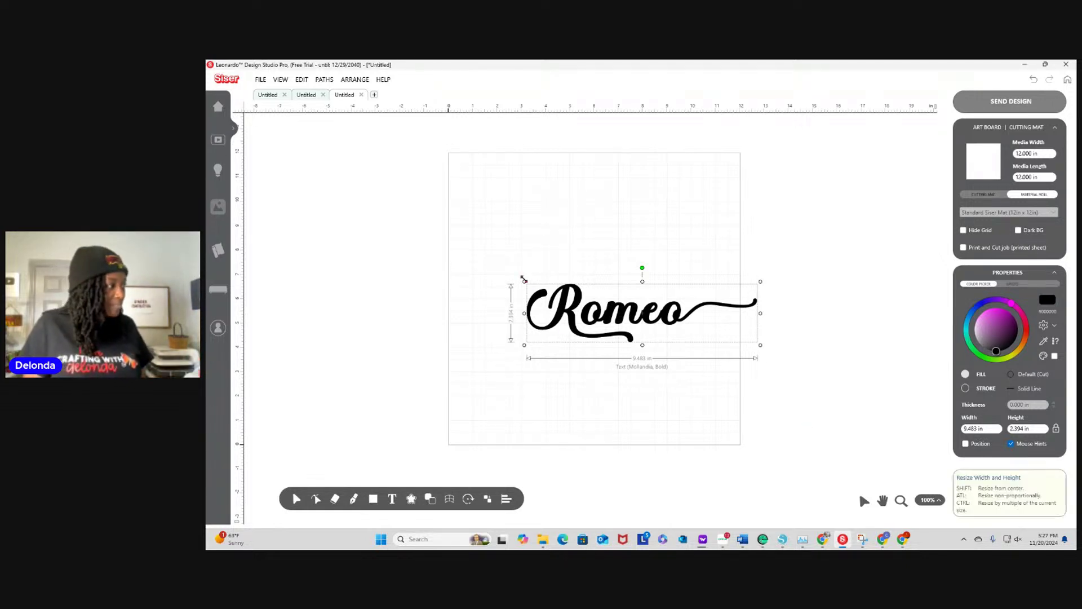
Enlarge the Romeo text to about 13.24 in wide and replace its wording with the presenter's first name
{"action": "left_click_drag", "start_coordinate": [525, 282], "coordinate": [433, 259]}
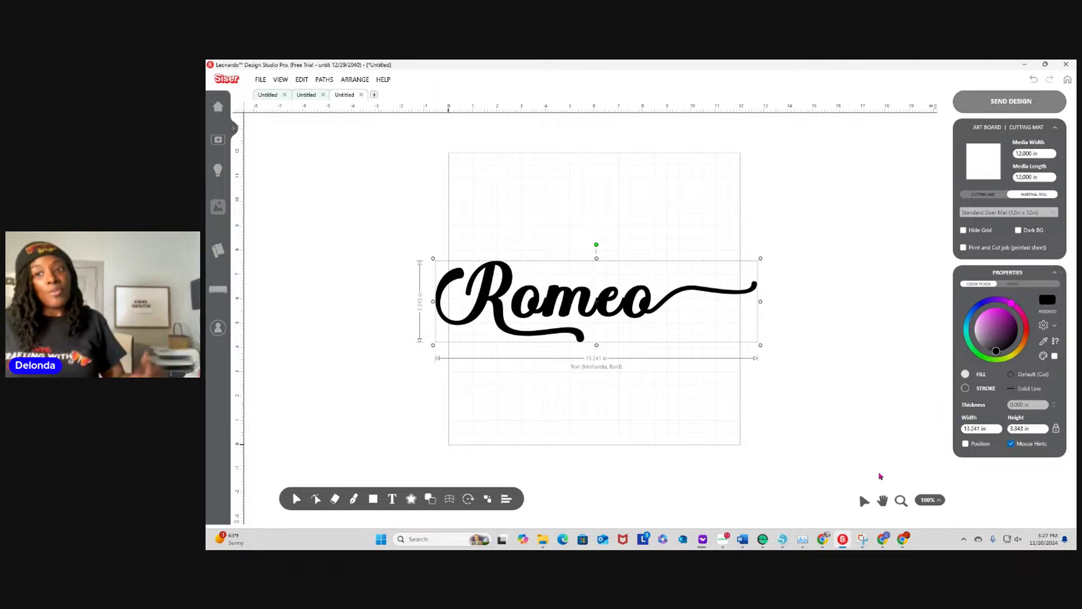
{"action": "left_click", "coordinate": [391, 499]}
{"action": "left_click", "coordinate": [392, 499]}
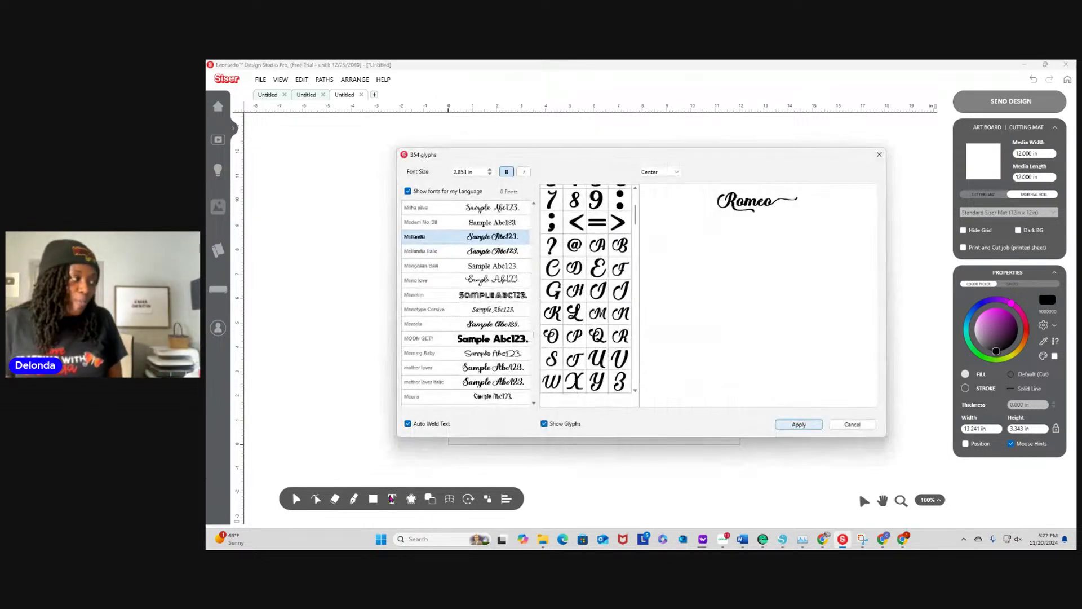
{"action": "double_click", "coordinate": [758, 197]}
{"action": "type", "text": "Delonda"}
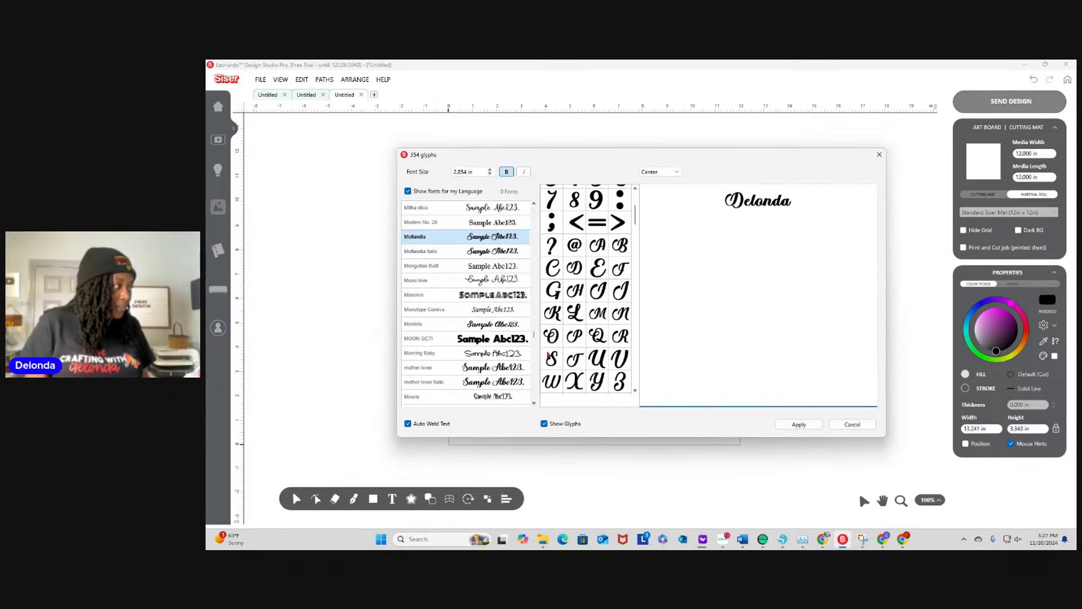
Change the font of the name text to Samantha Upright
{"action": "scroll", "coordinate": [499, 325], "scroll_direction": "down", "scroll_amount": 15}
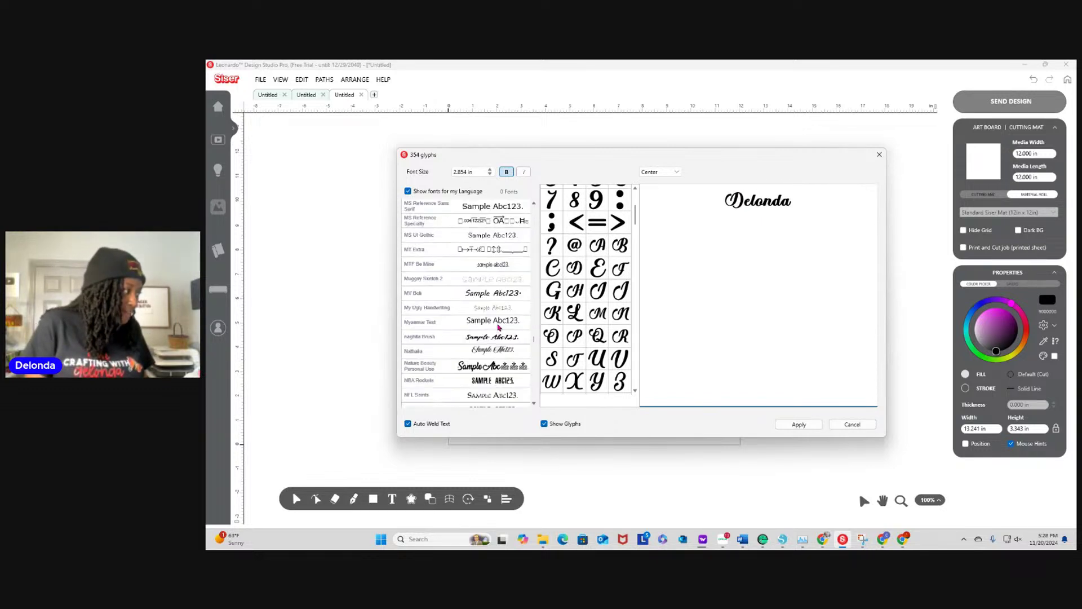
{"action": "scroll", "coordinate": [499, 325], "scroll_direction": "down", "scroll_amount": 10}
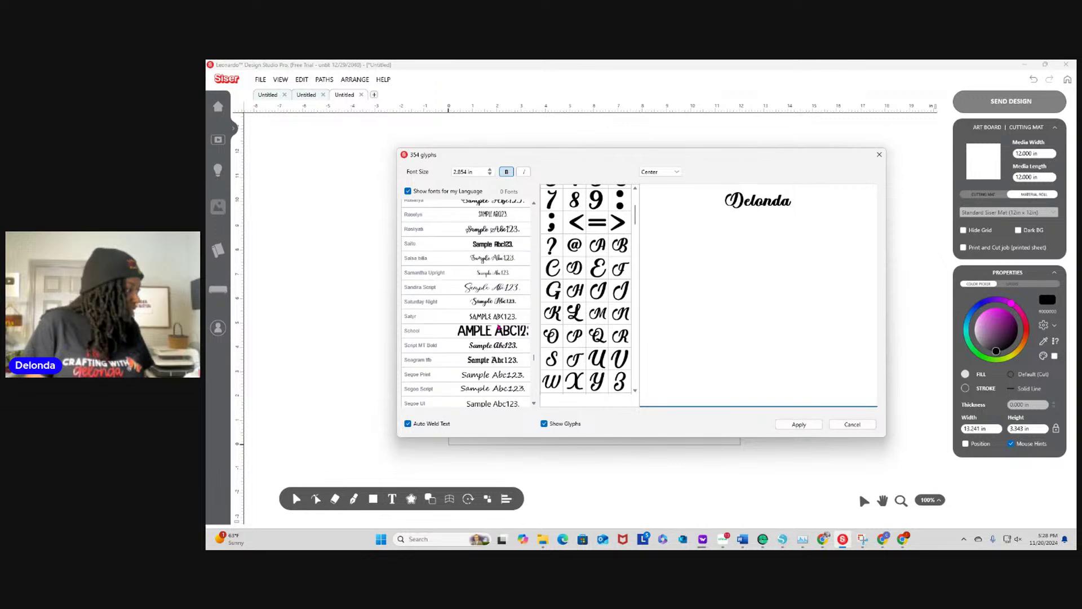
{"action": "scroll", "coordinate": [499, 325], "scroll_direction": "down", "scroll_amount": 5}
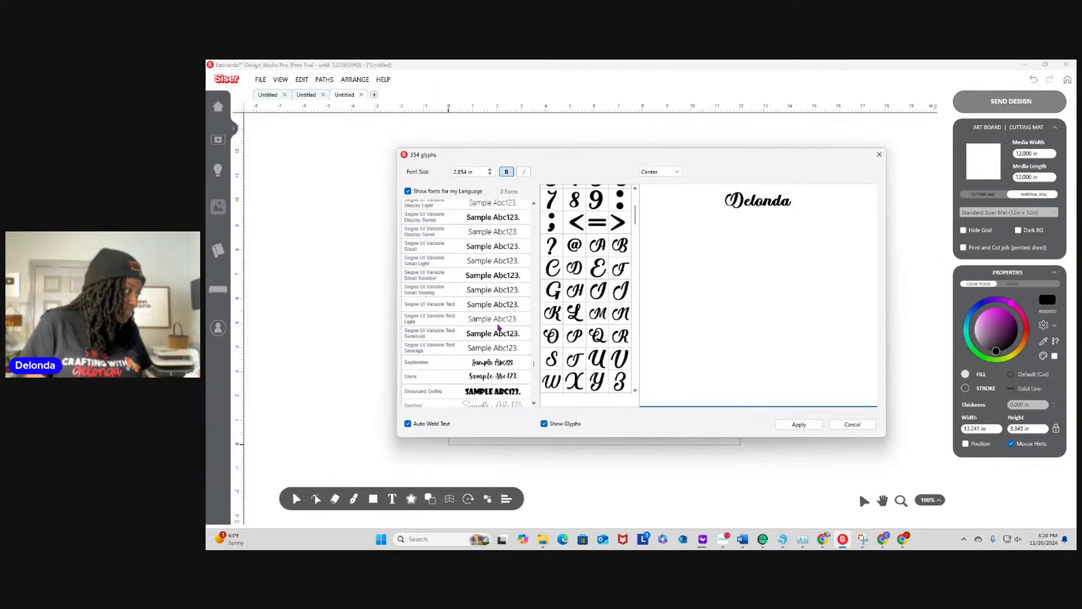
{"action": "scroll", "coordinate": [499, 326], "scroll_direction": "up", "scroll_amount": 3}
{"action": "scroll", "coordinate": [495, 321], "scroll_direction": "up", "scroll_amount": 5}
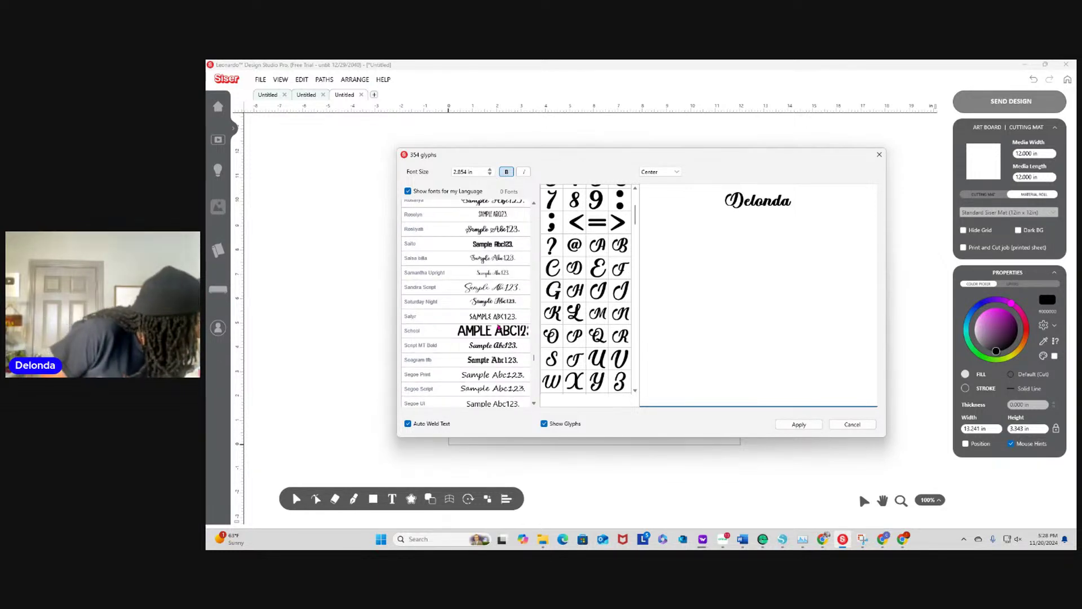
{"action": "left_click", "coordinate": [483, 274]}
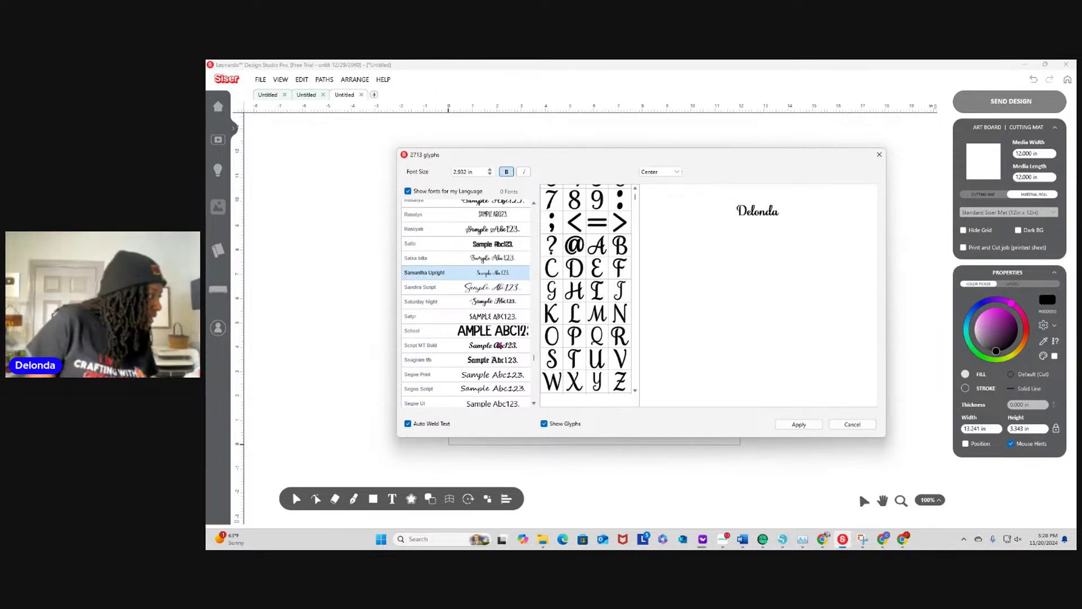
Compare the name with and without the italic style, leaving italic off
{"action": "left_click", "coordinate": [522, 172]}
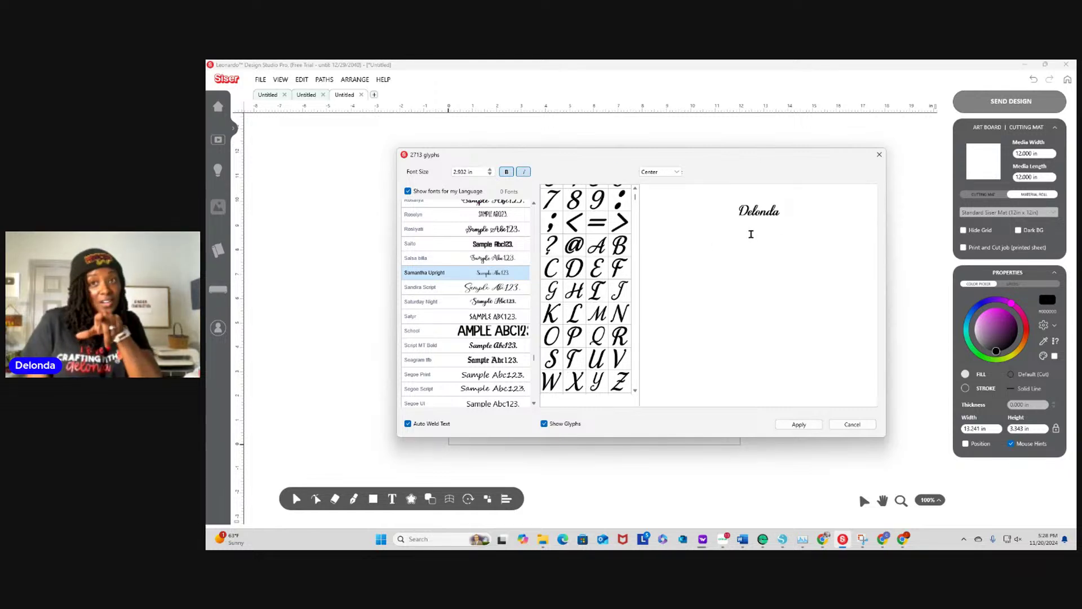
{"action": "left_click", "coordinate": [524, 173]}
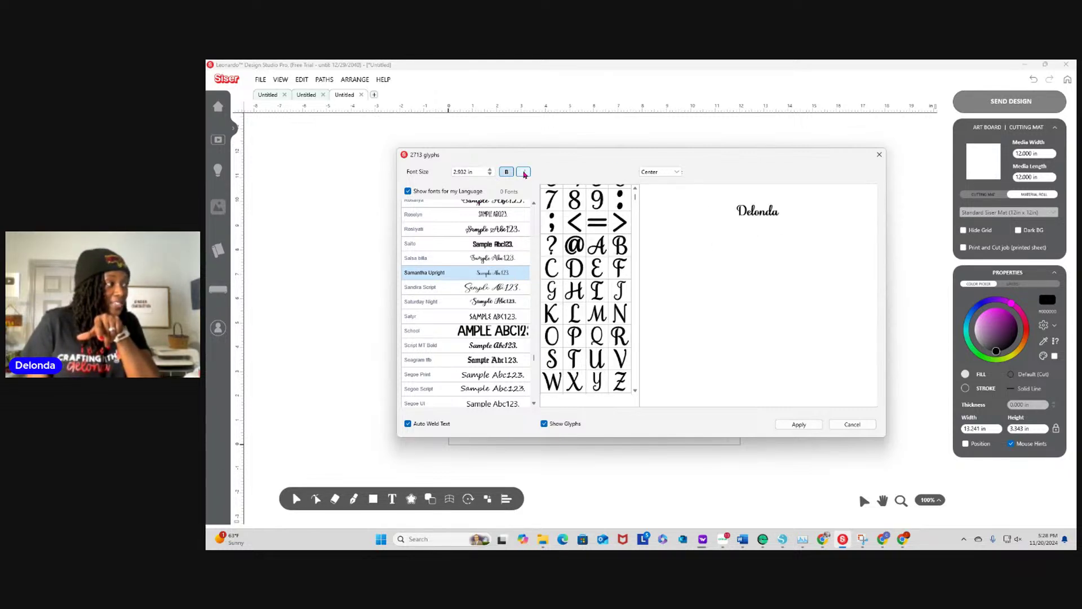
{"action": "left_click", "coordinate": [523, 173]}
{"action": "left_click", "coordinate": [524, 173]}
{"action": "left_click", "coordinate": [524, 173]}
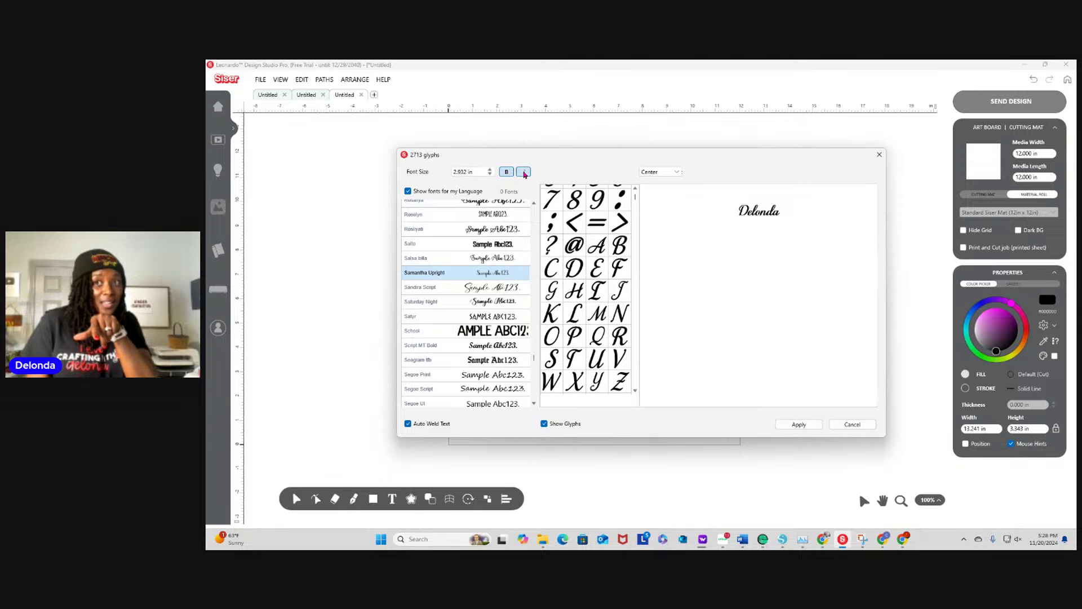
{"action": "left_click", "coordinate": [524, 173]}
{"action": "left_click", "coordinate": [524, 174]}
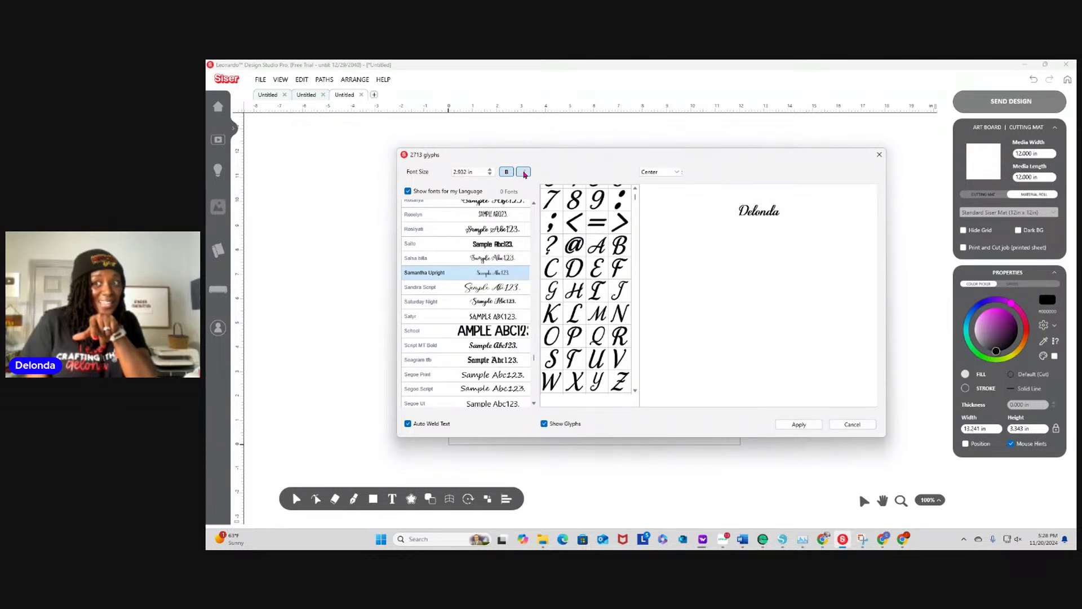
{"action": "left_click", "coordinate": [524, 173]}
{"action": "left_click", "coordinate": [524, 174]}
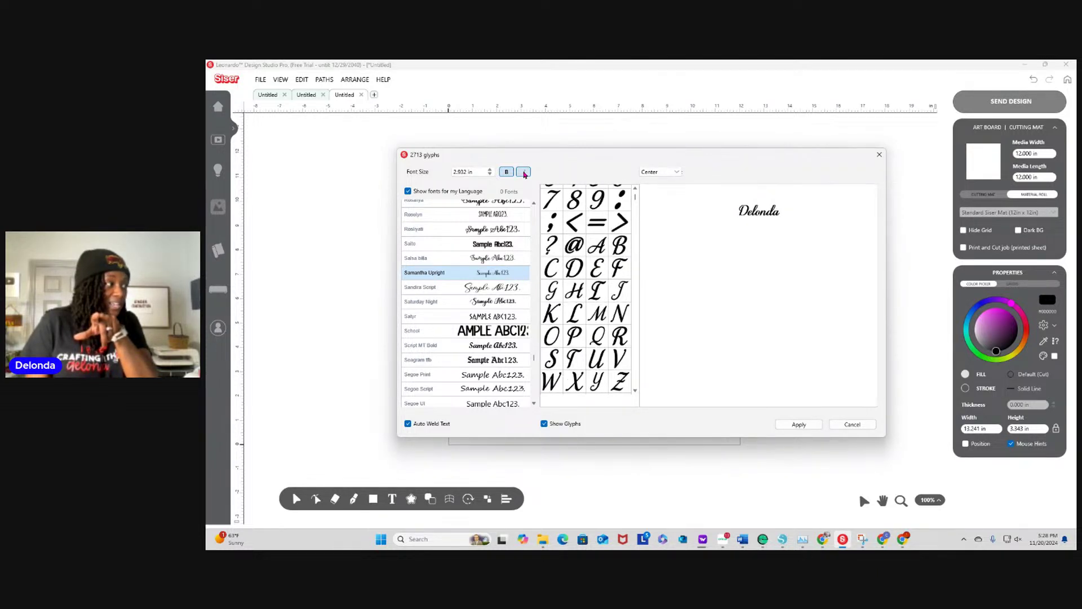
{"action": "left_click", "coordinate": [524, 173]}
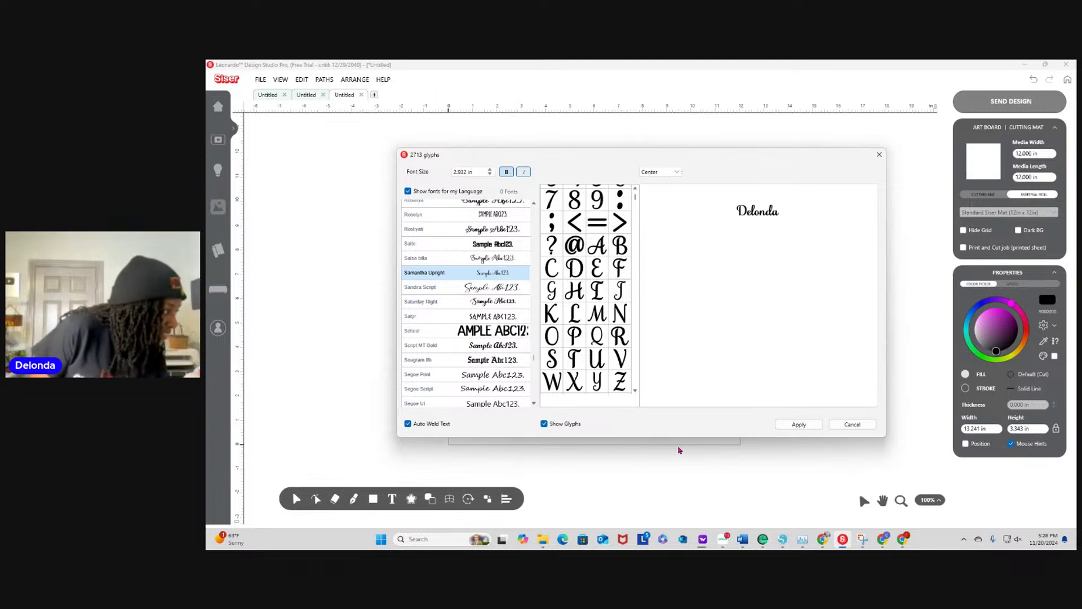
Replace the initial D of the name with the Samantha Upright D glyph that has a tail swash
{"action": "scroll", "coordinate": [601, 337], "scroll_direction": "down", "scroll_amount": 5}
{"action": "scroll", "coordinate": [602, 337], "scroll_direction": "down", "scroll_amount": 6}
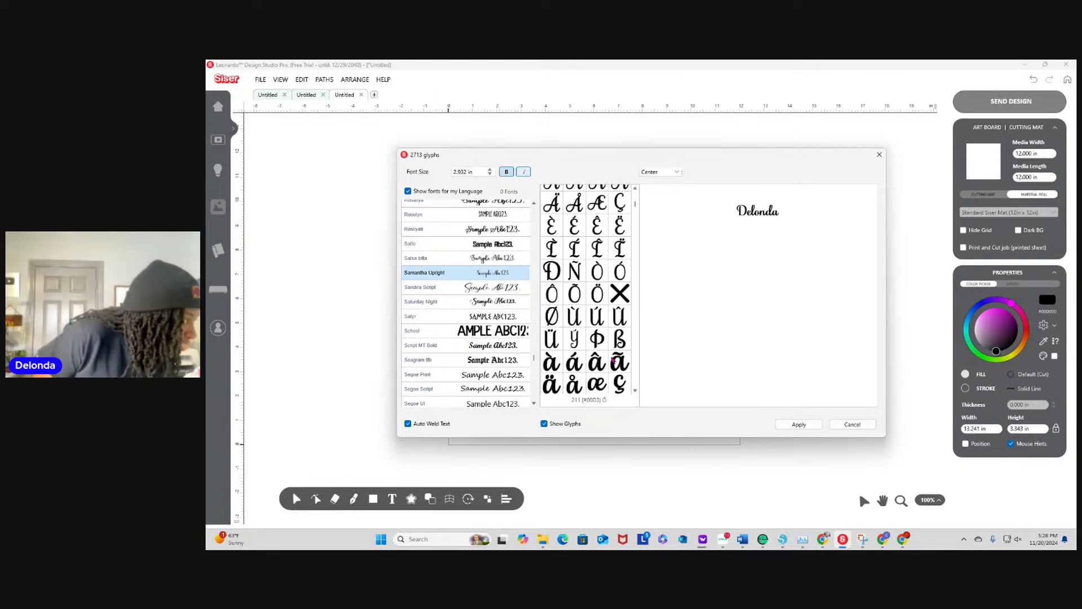
{"action": "scroll", "coordinate": [612, 358], "scroll_direction": "down", "scroll_amount": 10}
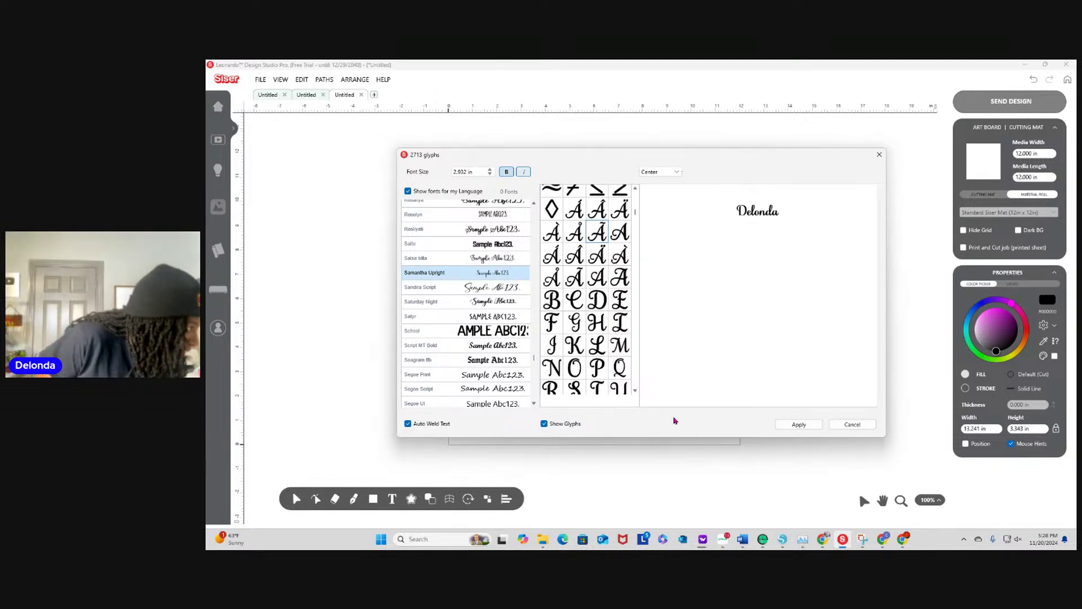
{"action": "scroll", "coordinate": [597, 359], "scroll_direction": "down", "scroll_amount": 10}
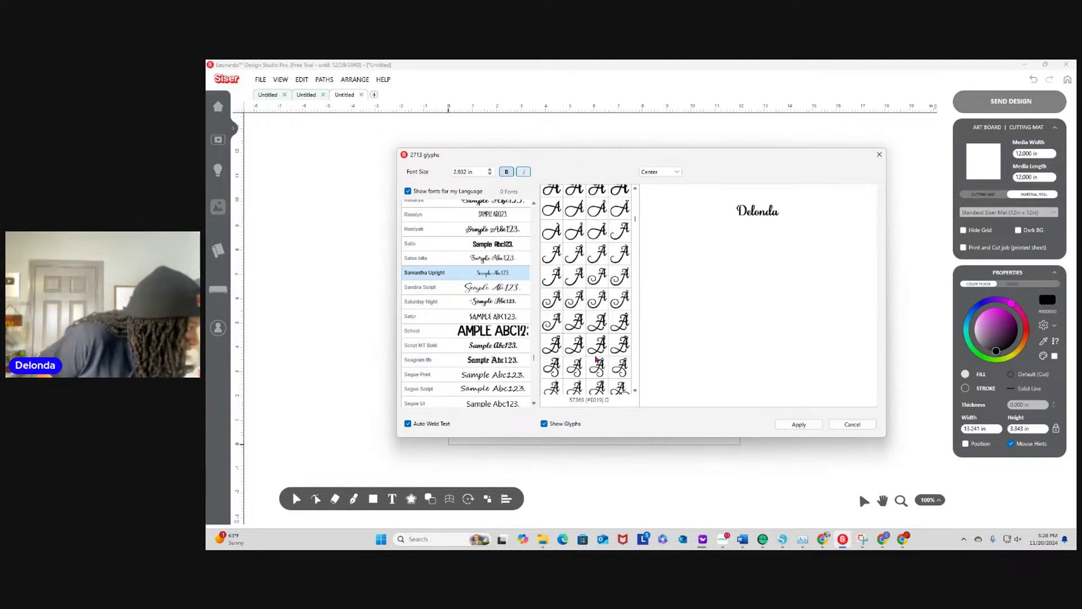
{"action": "scroll", "coordinate": [596, 358], "scroll_direction": "down", "scroll_amount": 10}
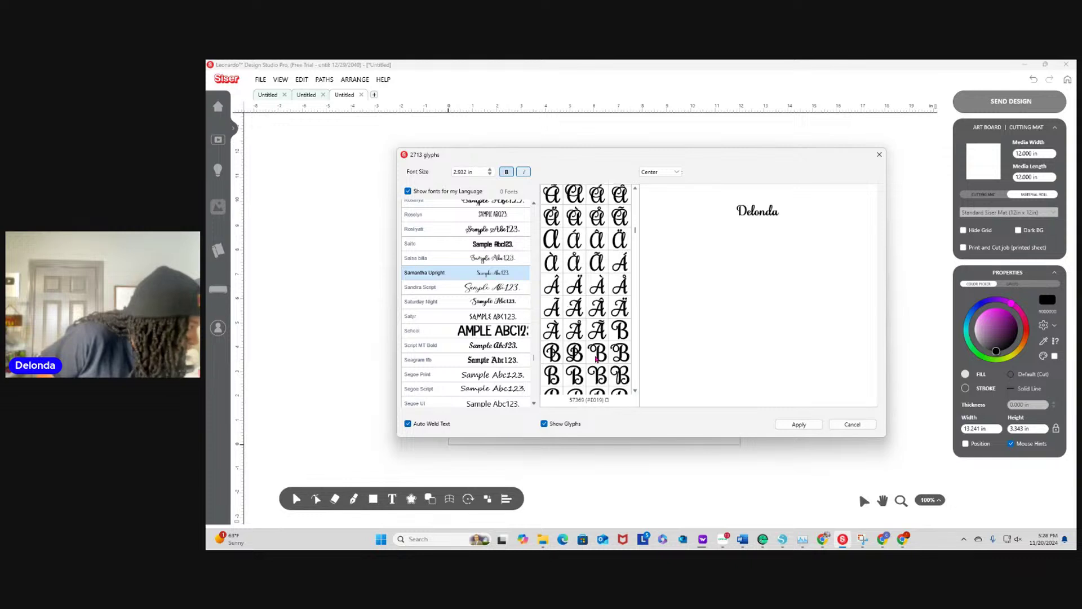
{"action": "scroll", "coordinate": [597, 359], "scroll_direction": "down", "scroll_amount": 5}
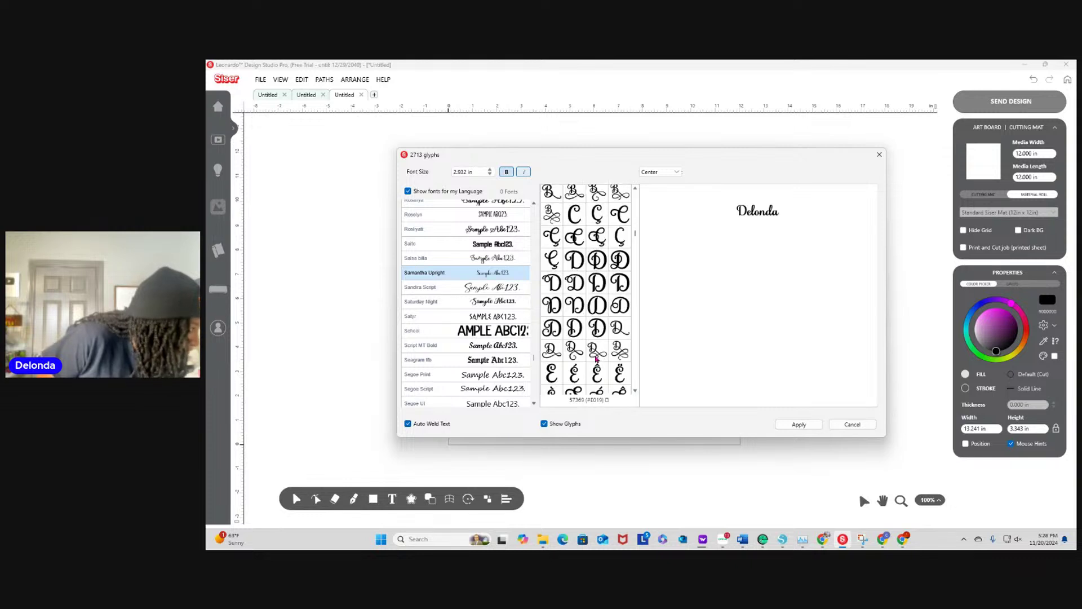
{"action": "left_click", "coordinate": [618, 329]}
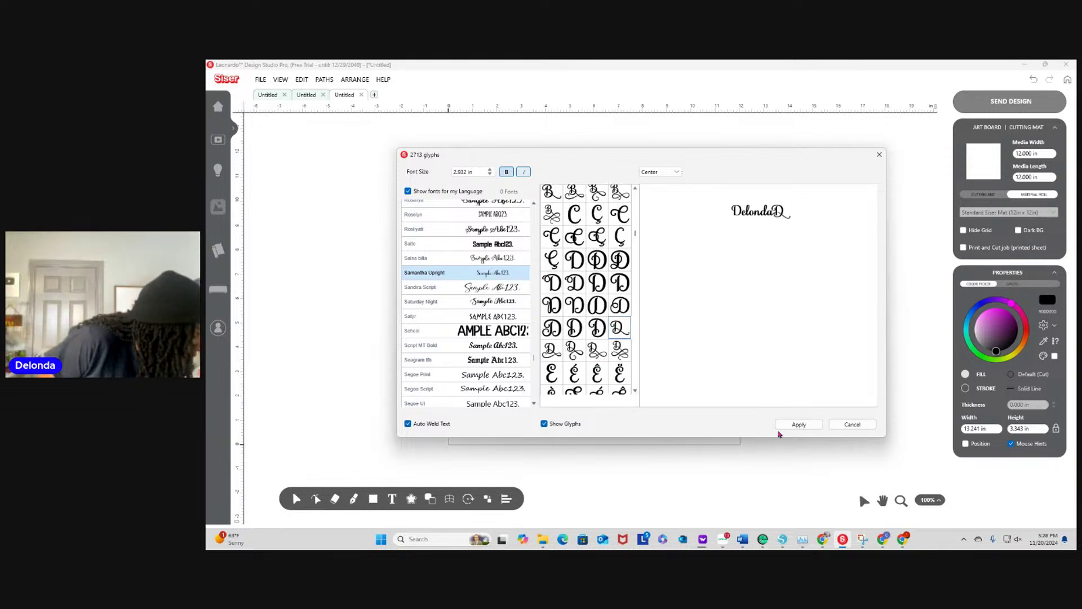
{"action": "left_click", "coordinate": [805, 224]}
{"action": "key", "text": "BackSpace"}
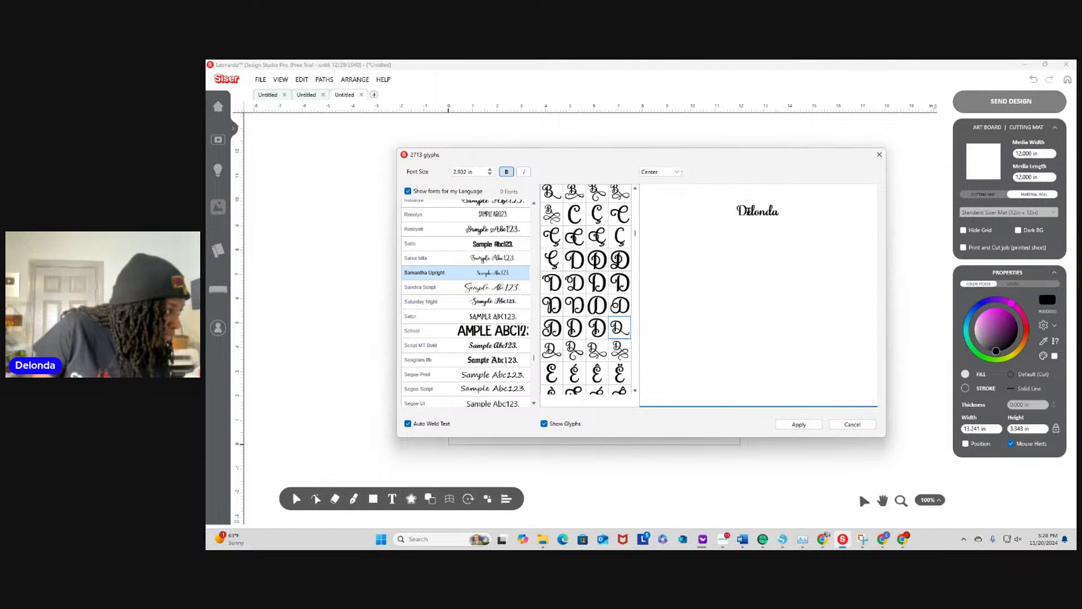
{"action": "left_click", "coordinate": [747, 212]}
{"action": "key", "text": "BackSpace"}
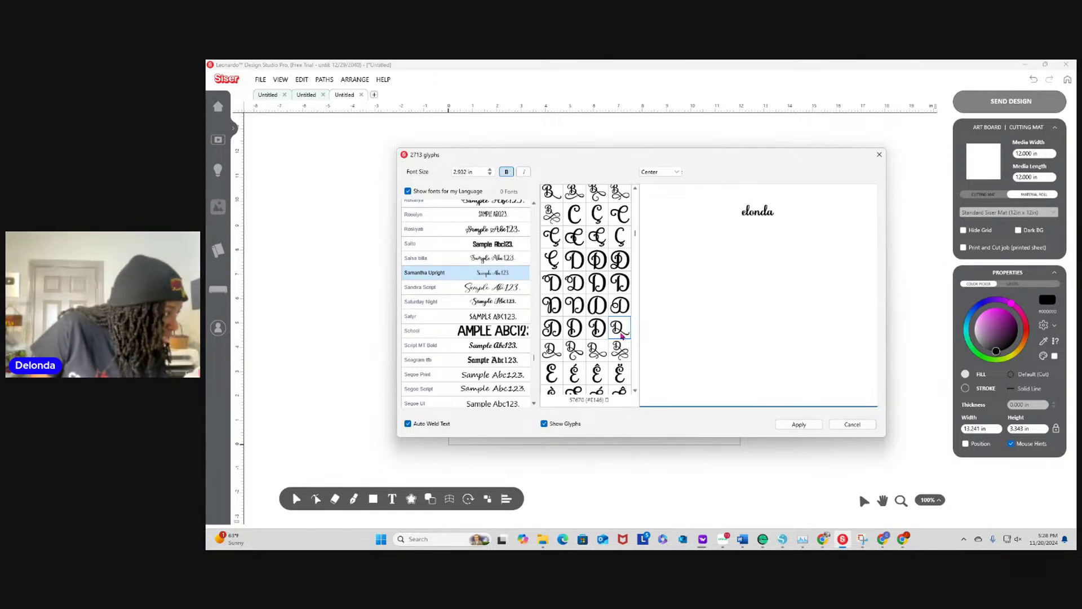
{"action": "type", "text": "D"}
Replace the final a of the name with the a glyph that has a long tail
{"action": "left_click", "coordinate": [791, 217]}
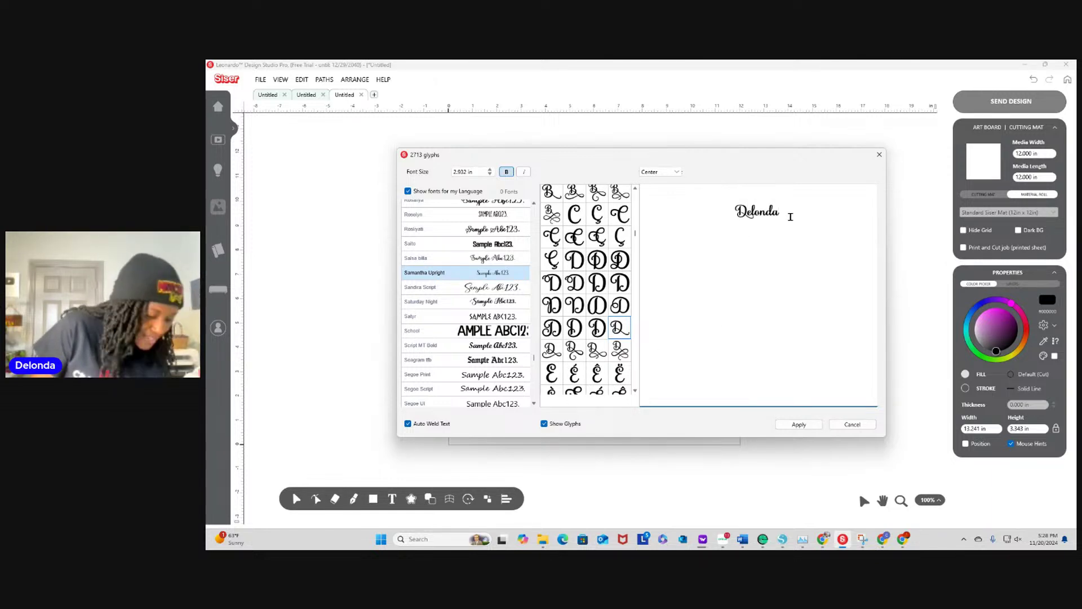
{"action": "key", "text": "BackSpace"}
{"action": "scroll", "coordinate": [597, 356], "scroll_direction": "down", "scroll_amount": 6}
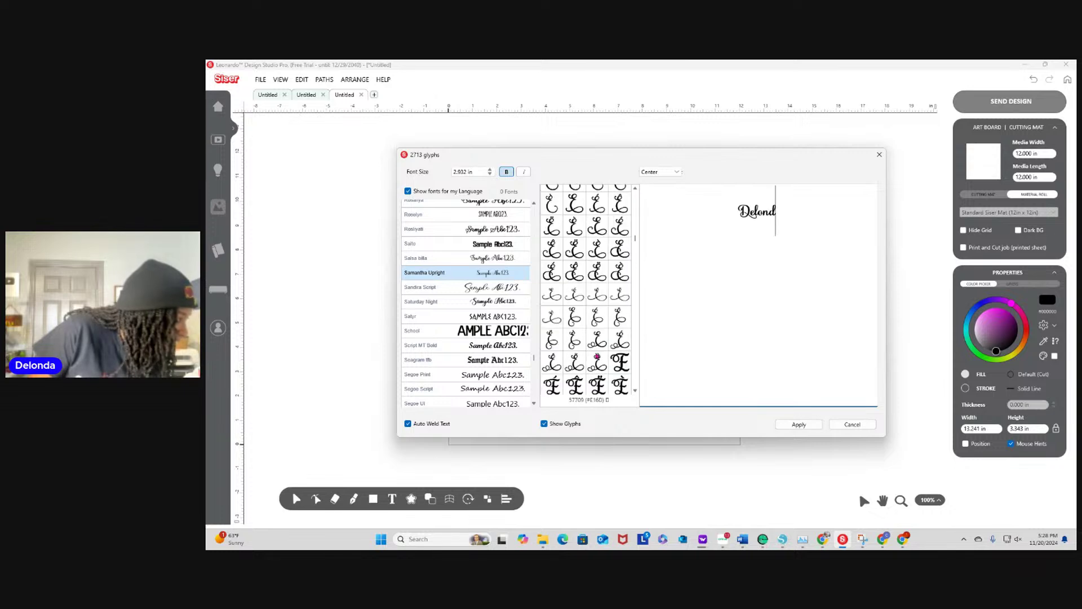
{"action": "scroll", "coordinate": [597, 355], "scroll_direction": "down", "scroll_amount": 6}
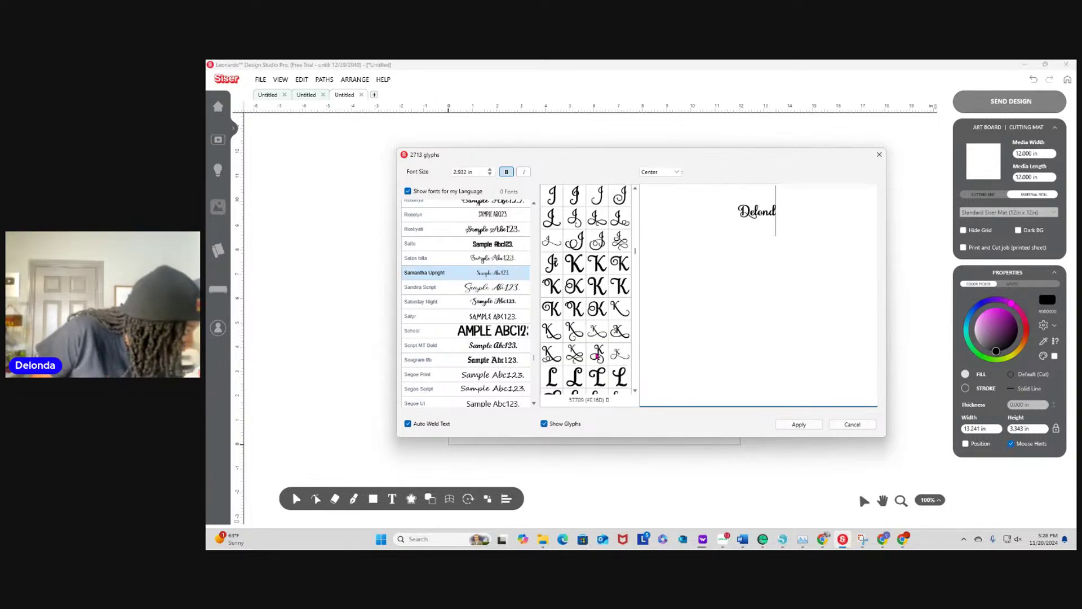
{"action": "scroll", "coordinate": [597, 356], "scroll_direction": "down", "scroll_amount": 6}
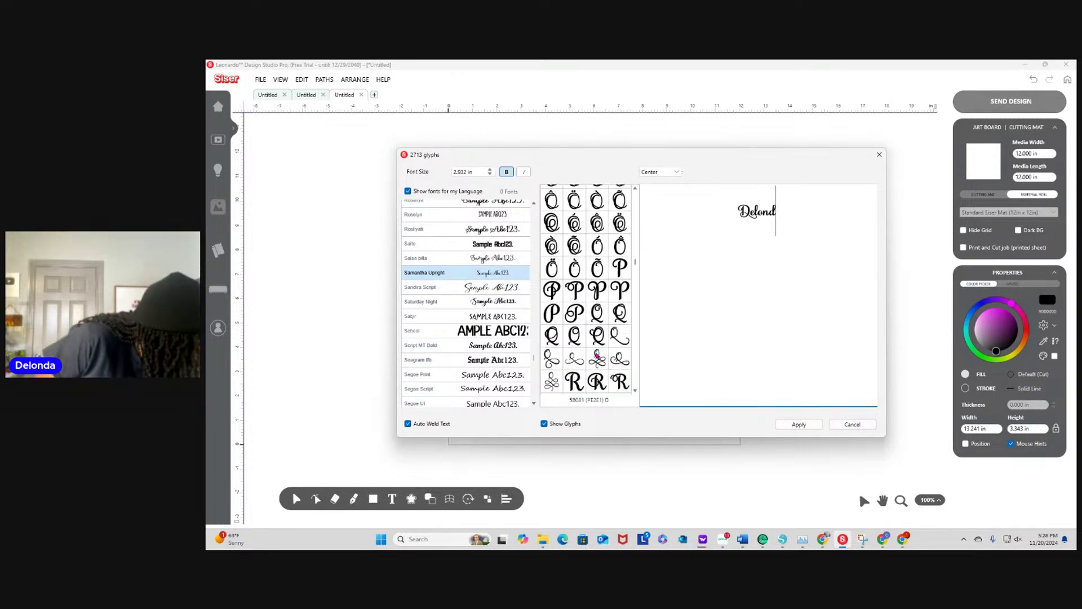
{"action": "scroll", "coordinate": [597, 355], "scroll_direction": "down", "scroll_amount": 6}
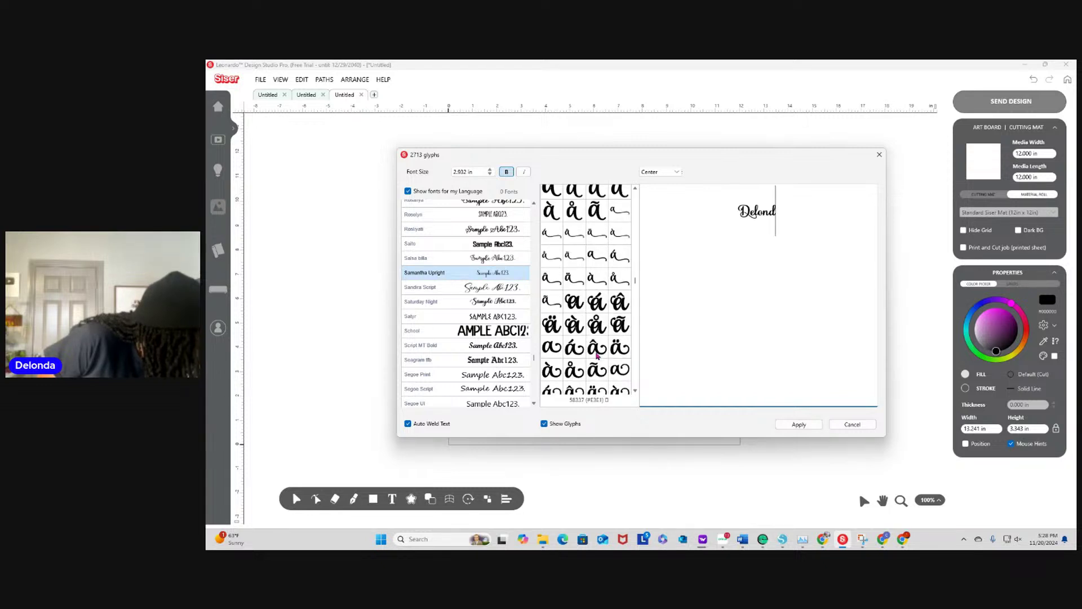
{"action": "scroll", "coordinate": [597, 356], "scroll_direction": "up", "scroll_amount": 2}
{"action": "double_click", "coordinate": [620, 293]}
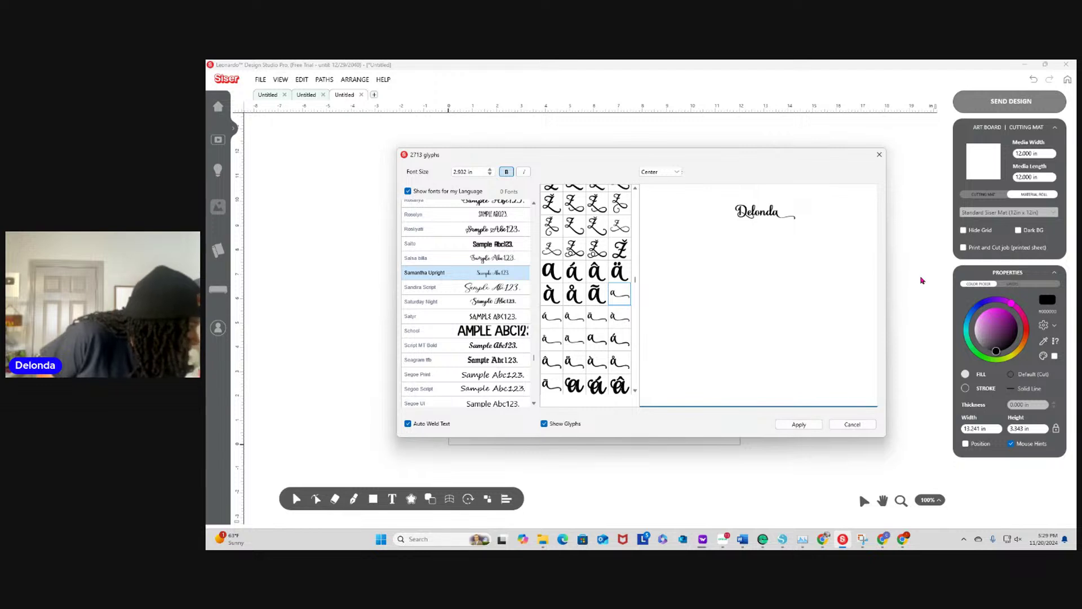
Replace the lowercase d in the name with the d glyph that has a looped swash, and apply the text
{"action": "left_click", "coordinate": [769, 220]}
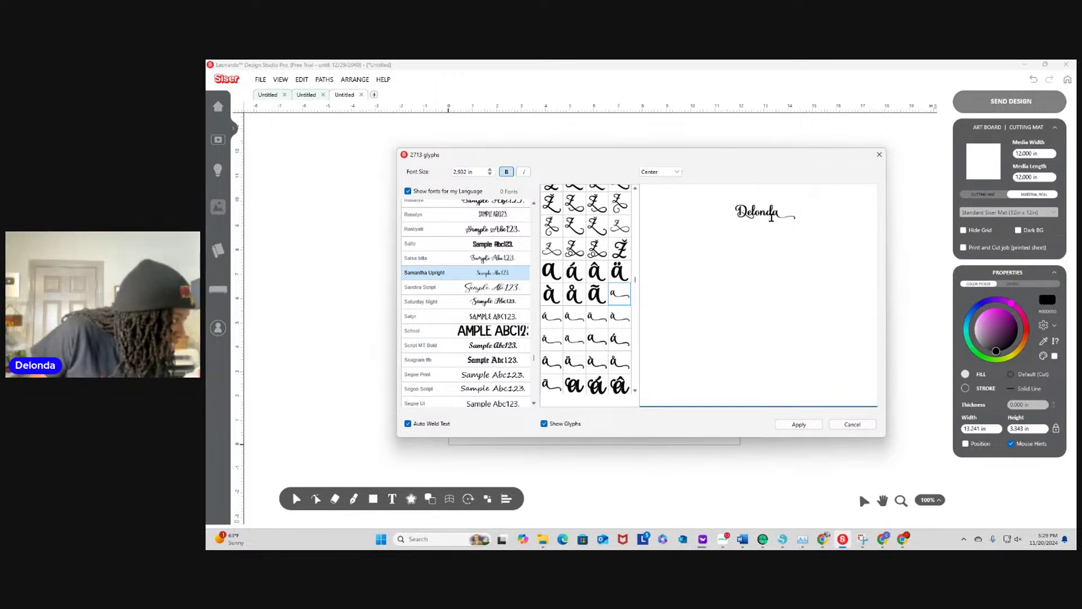
{"action": "key", "text": "BackSpace"}
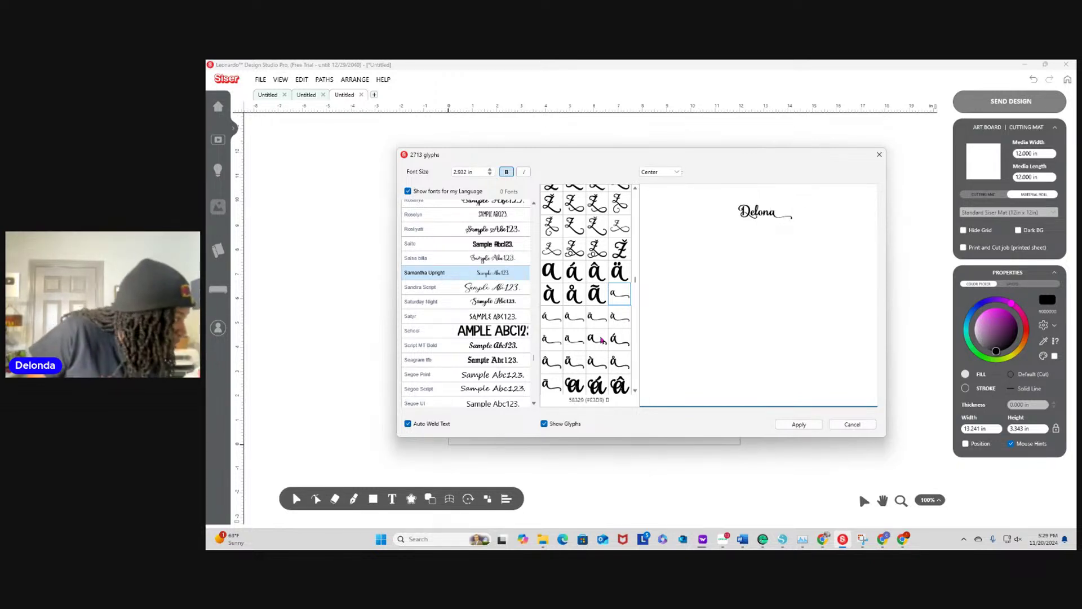
{"action": "scroll", "coordinate": [603, 344], "scroll_direction": "down", "scroll_amount": 5}
{"action": "scroll", "coordinate": [605, 354], "scroll_direction": "down", "scroll_amount": 5}
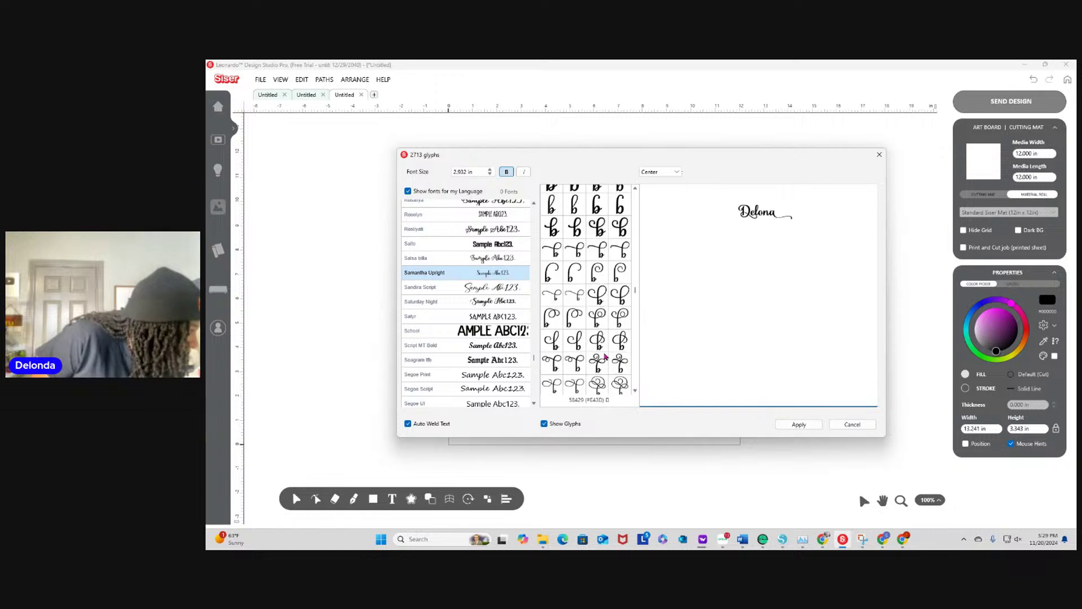
{"action": "scroll", "coordinate": [605, 355], "scroll_direction": "down", "scroll_amount": 10}
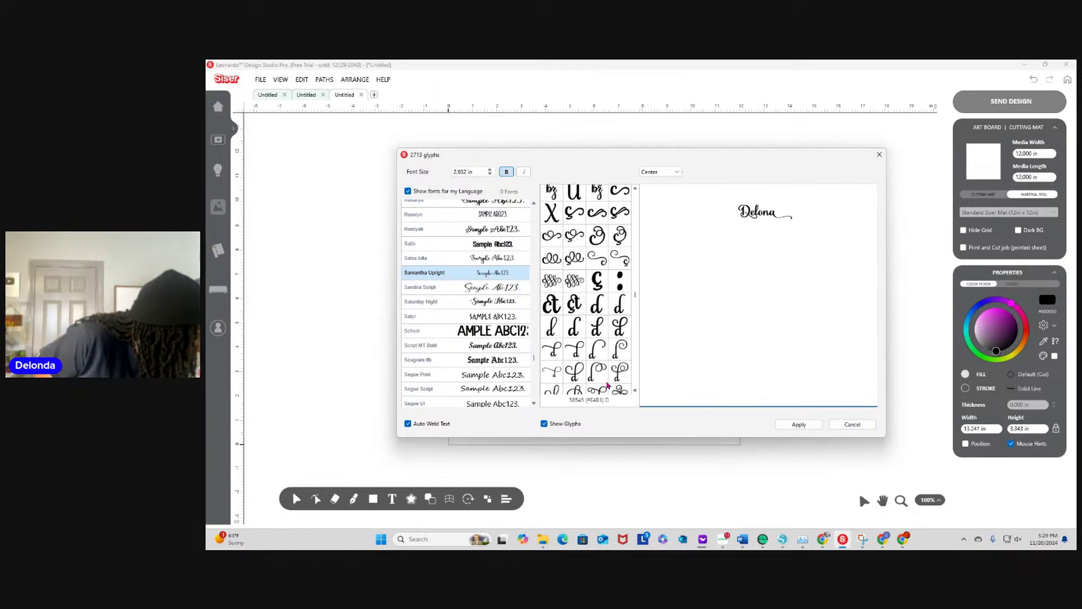
{"action": "double_click", "coordinate": [574, 349]}
{"action": "left_click", "coordinate": [812, 424]}
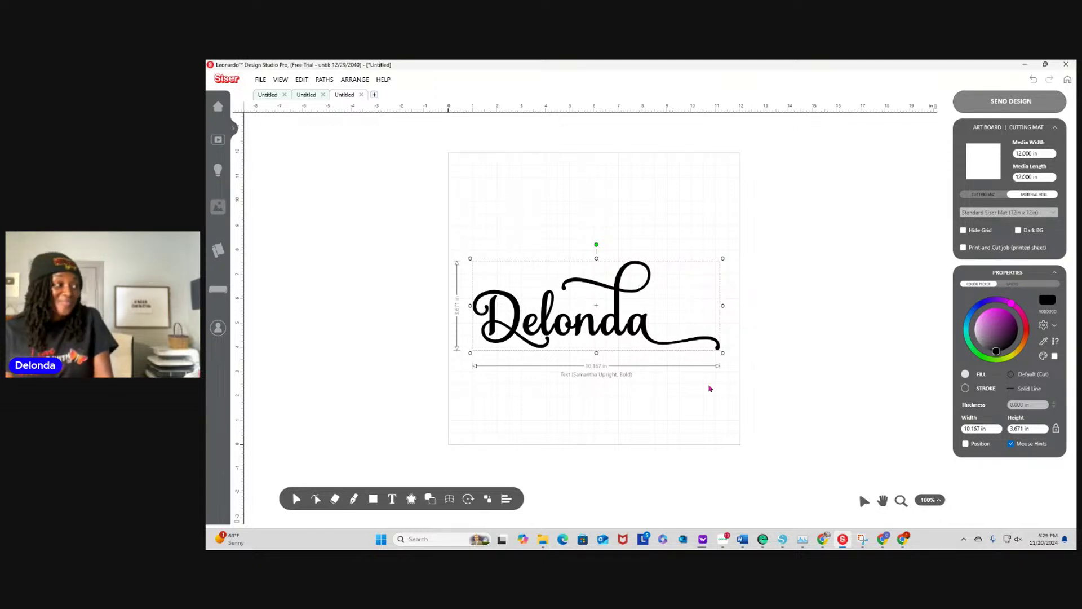
Enlarge the name to about 15.95 in wide and recolor it with the red swatch
{"action": "left_click_drag", "start_coordinate": [723, 352], "coordinate": [850, 449]}
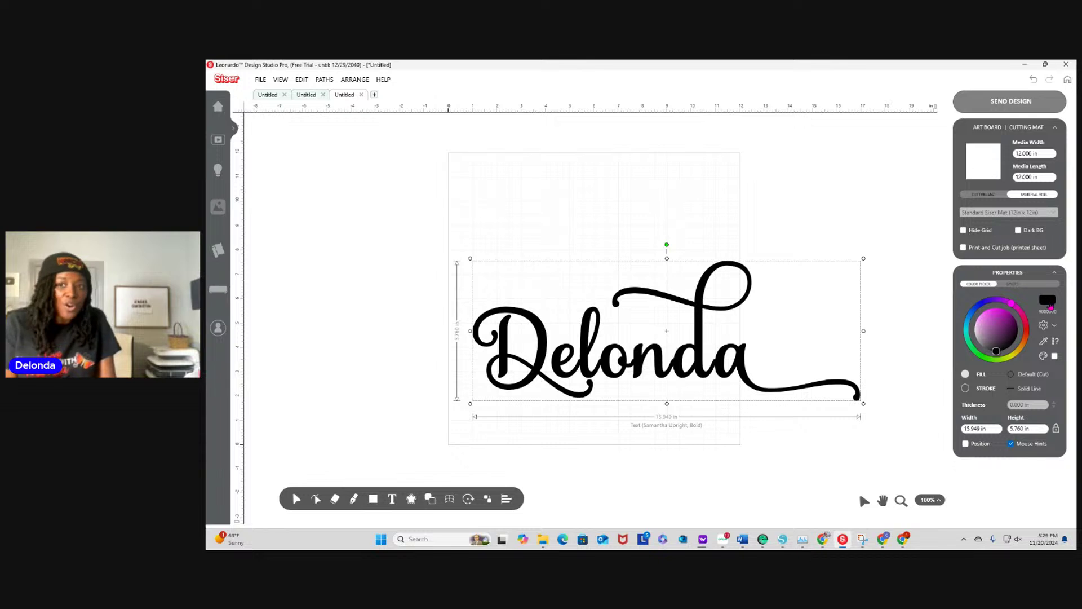
{"action": "left_click", "coordinate": [1049, 304]}
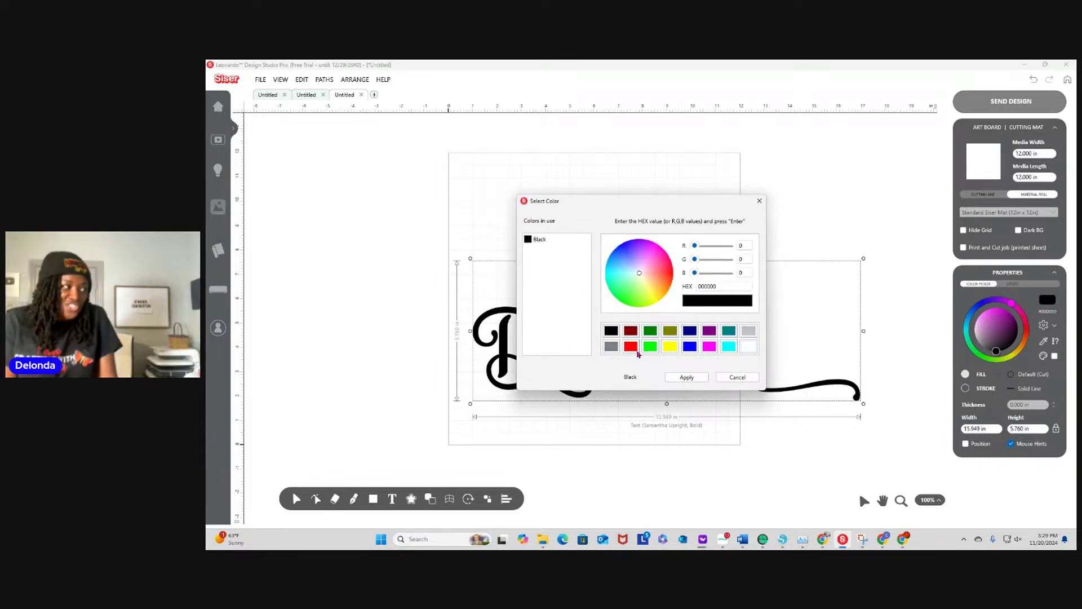
{"action": "left_click", "coordinate": [631, 348]}
{"action": "left_click", "coordinate": [691, 377]}
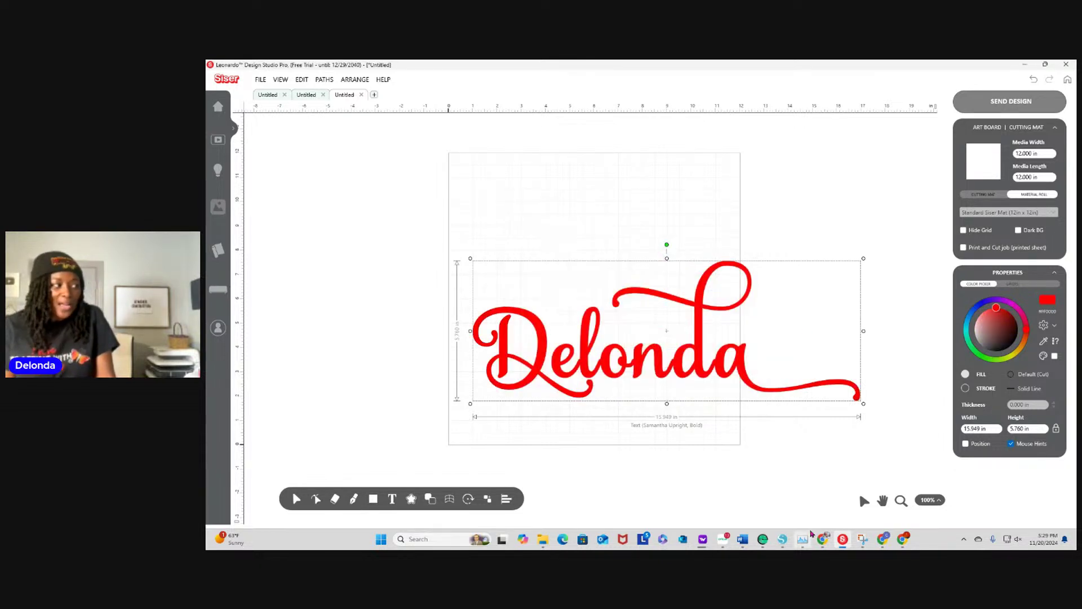
Recolor the name with the color wheel, trying cyan and bright yellow before settling on dark olive green
{"action": "mouse_move", "coordinate": [812, 533]}
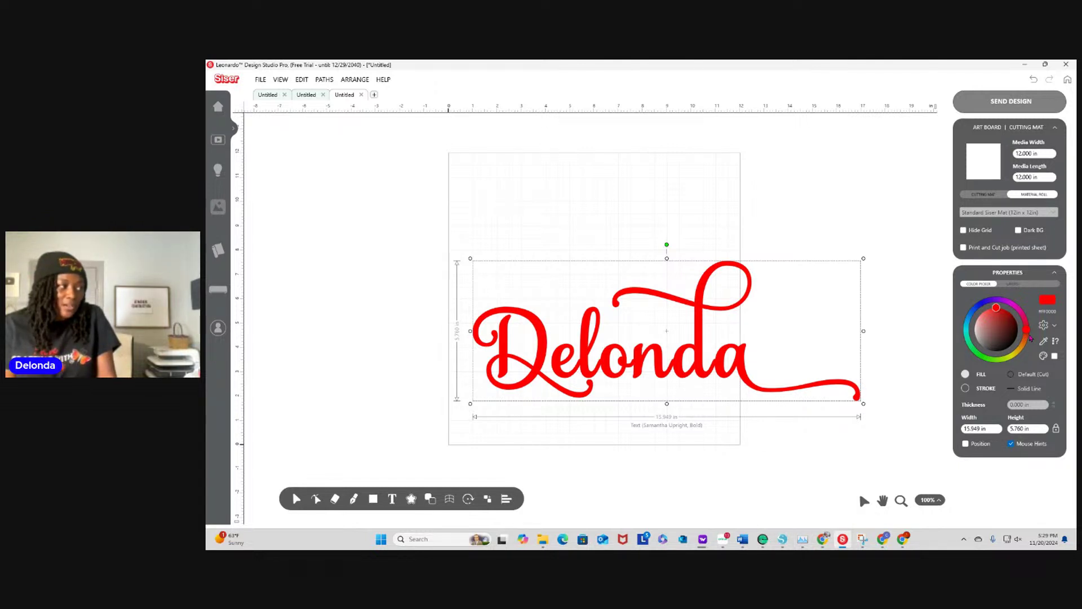
{"action": "mouse_move", "coordinate": [1027, 334]}
{"action": "left_mouse_down"}
{"action": "mouse_move", "coordinate": [1016, 352]}
{"action": "mouse_move", "coordinate": [984, 358]}
{"action": "left_mouse_up"}
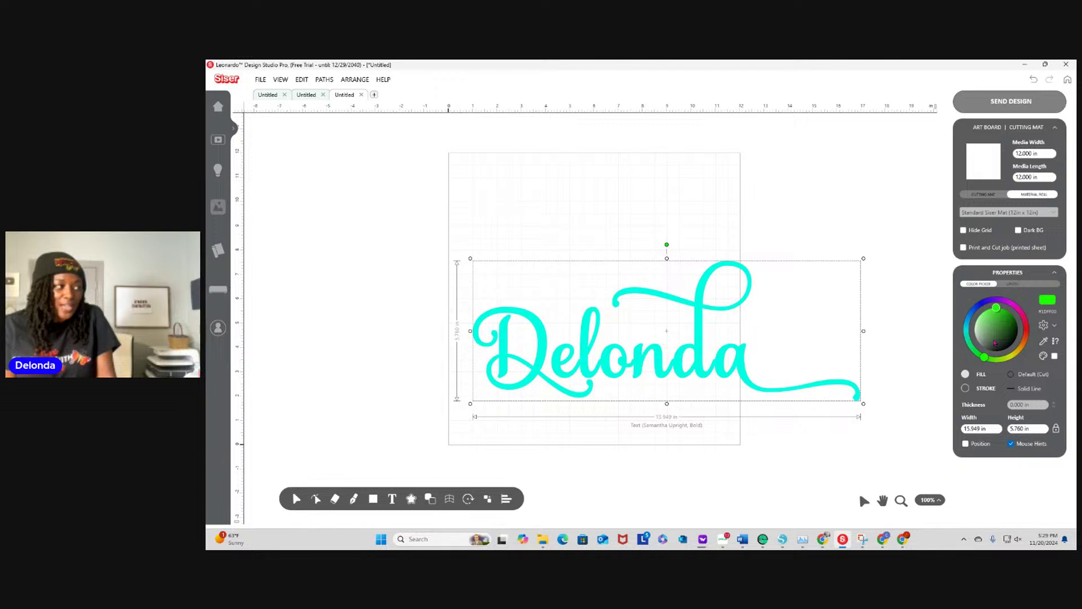
{"action": "left_click", "coordinate": [997, 311]}
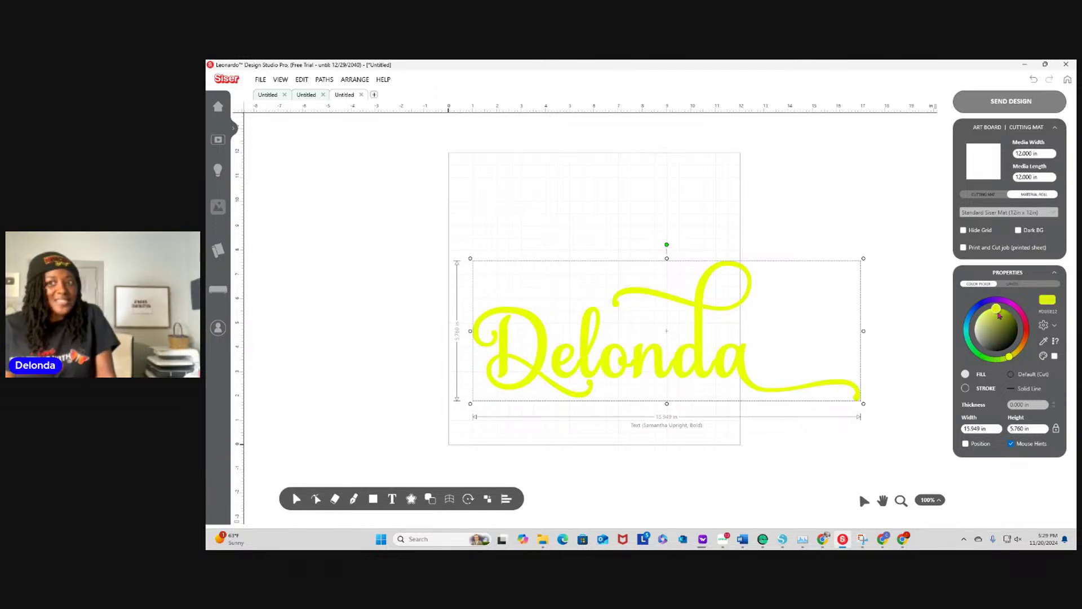
{"action": "left_click_drag", "start_coordinate": [999, 315], "coordinate": [1008, 321]}
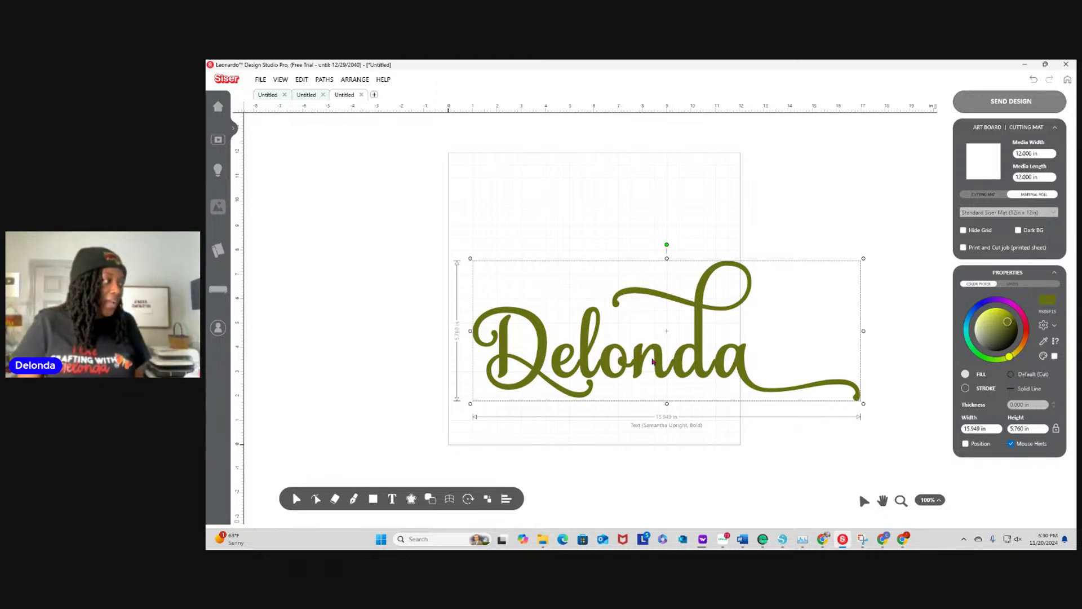
Reduce the name to about 11.64 in wide and position it across the upper half of the artboard
{"action": "left_click_drag", "start_coordinate": [661, 331], "coordinate": [627, 258]}
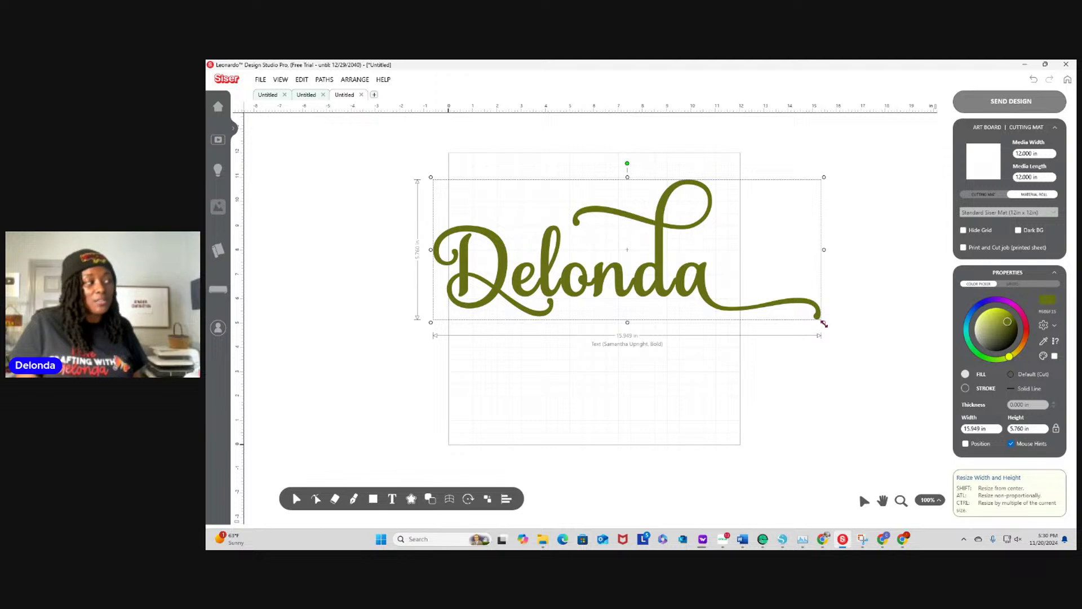
{"action": "left_click_drag", "start_coordinate": [823, 321], "coordinate": [751, 305]}
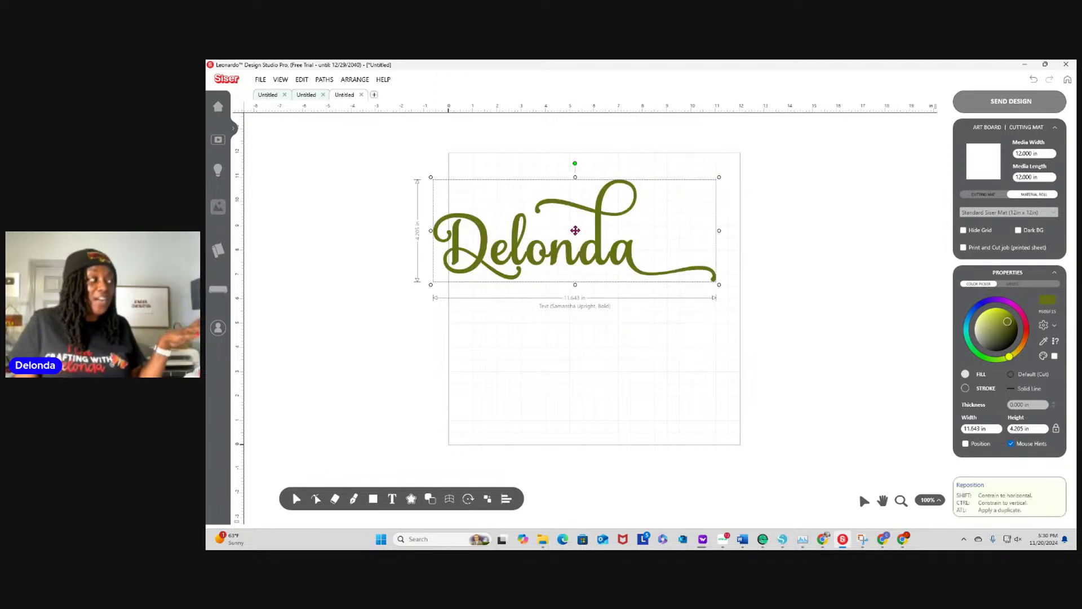
{"action": "left_click_drag", "start_coordinate": [573, 227], "coordinate": [599, 246]}
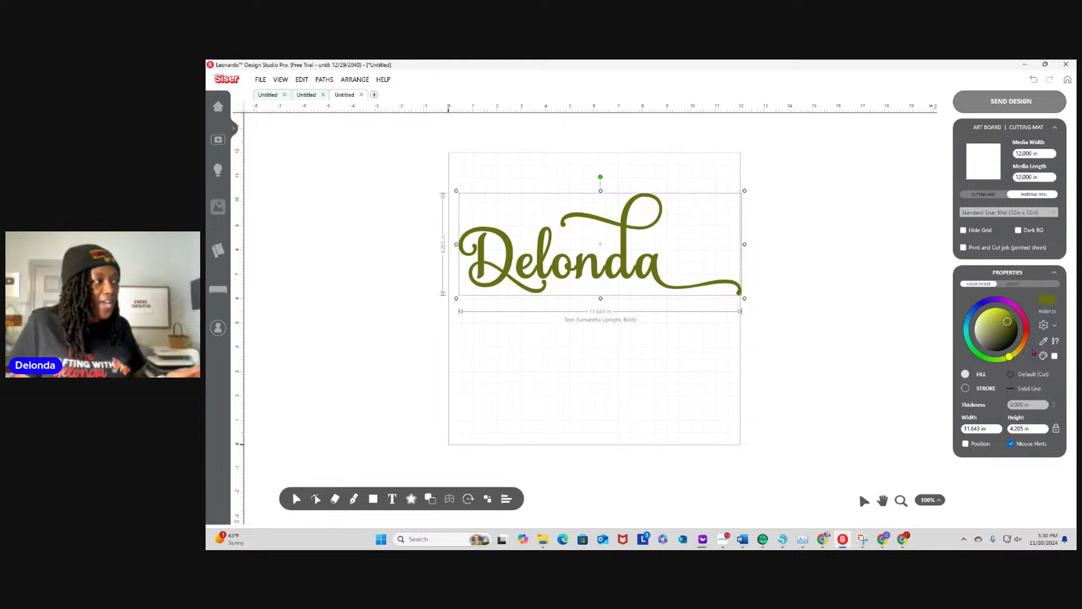
Turn on the dark artboard background and recolor the name pure red (FF0000)
{"action": "left_click", "coordinate": [1019, 232]}
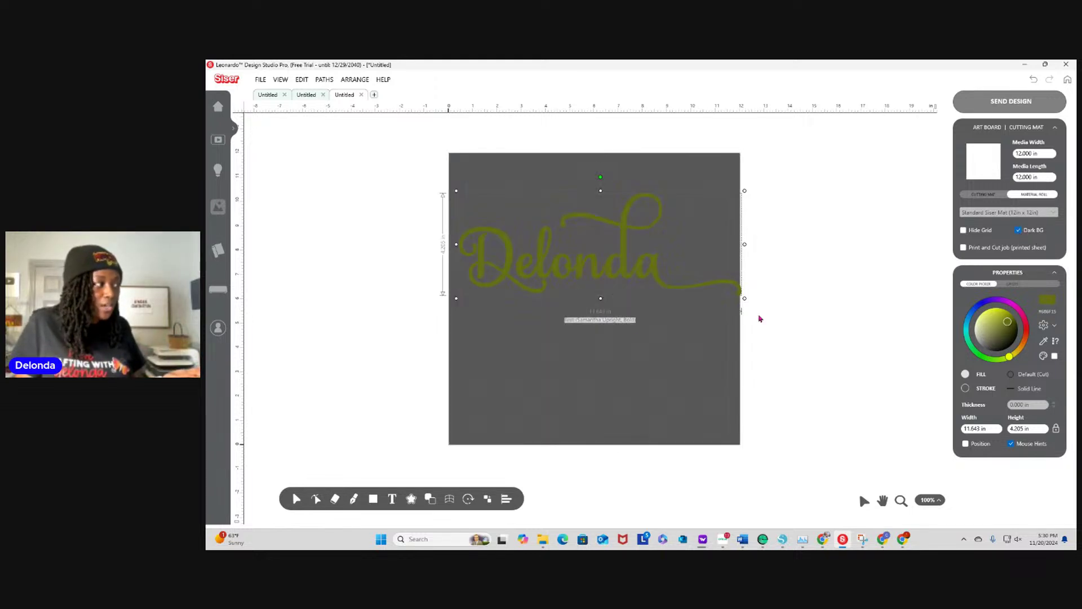
{"action": "left_click", "coordinate": [1051, 303]}
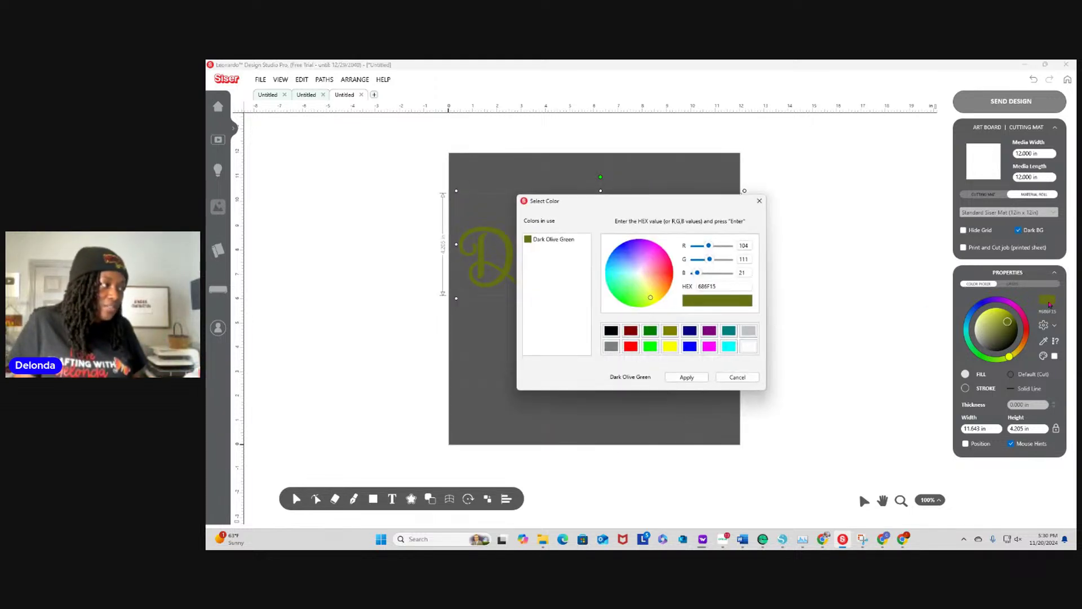
{"action": "left_click", "coordinate": [633, 347]}
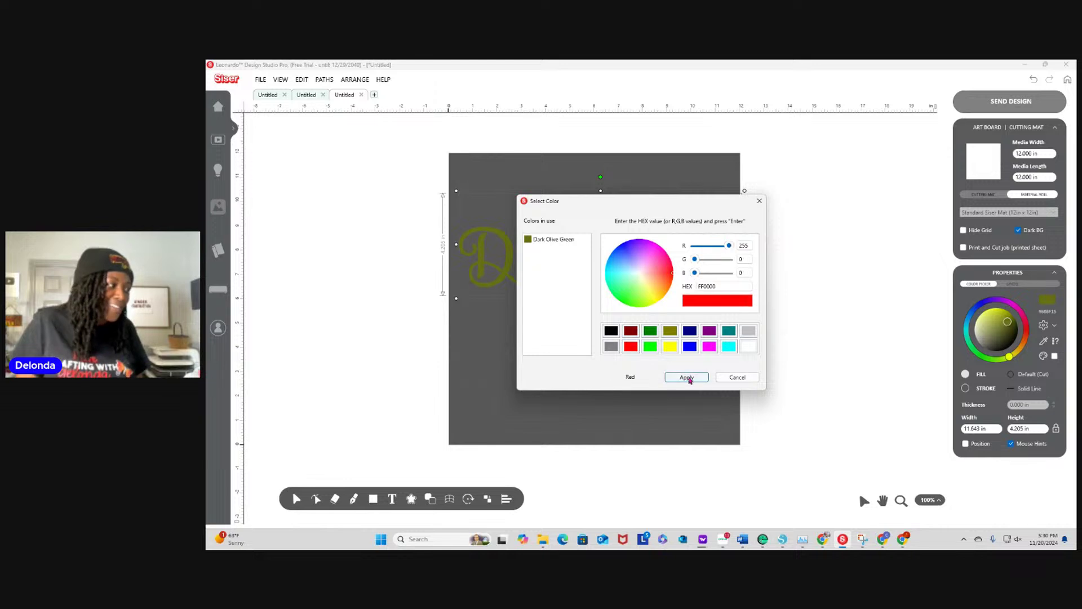
{"action": "left_click", "coordinate": [686, 377]}
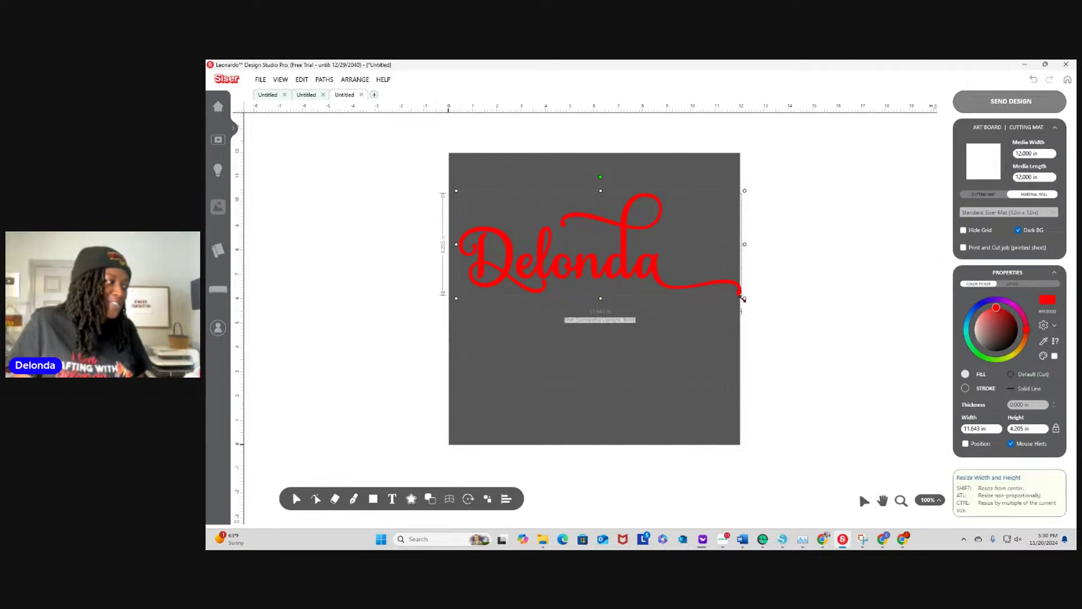
Enlarge the name to about 13.92 in wide and shift it slightly to start at the artboard's left edge
{"action": "left_click_drag", "start_coordinate": [743, 297], "coordinate": [796, 321]}
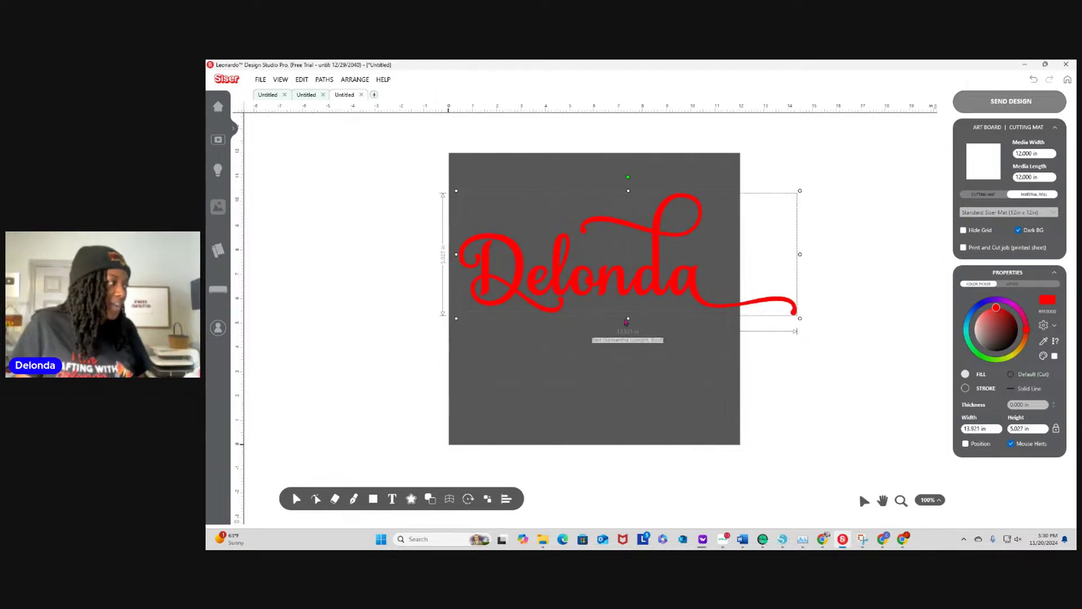
{"action": "left_click_drag", "start_coordinate": [644, 275], "coordinate": [636, 275]}
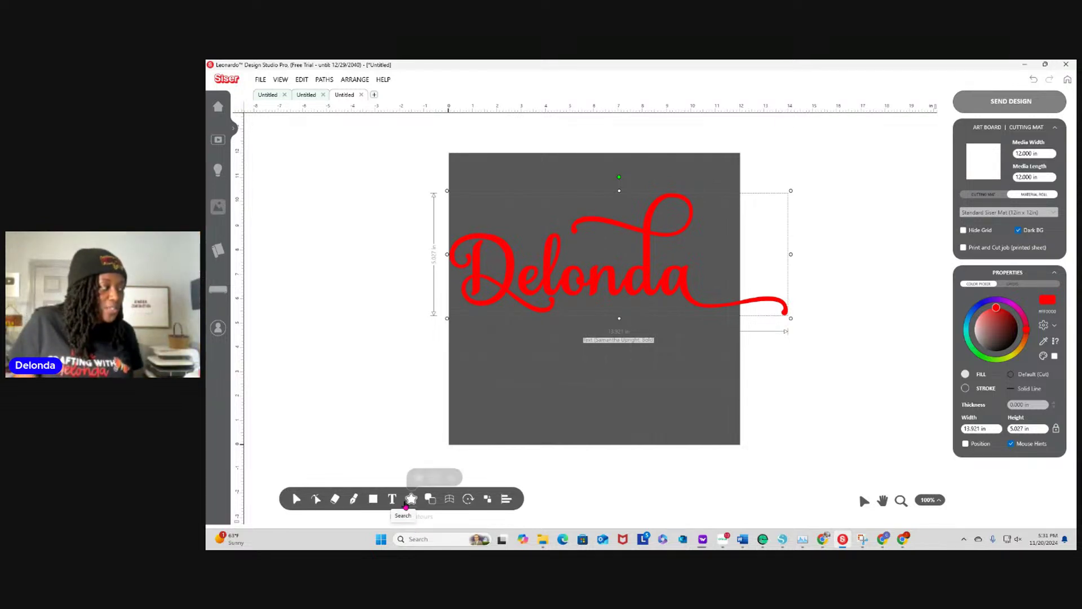
Set up a cutting contour for the name as Editable Contour (Cut only) with holes included and a 0.083 in offset
{"action": "mouse_move", "coordinate": [410, 504]}
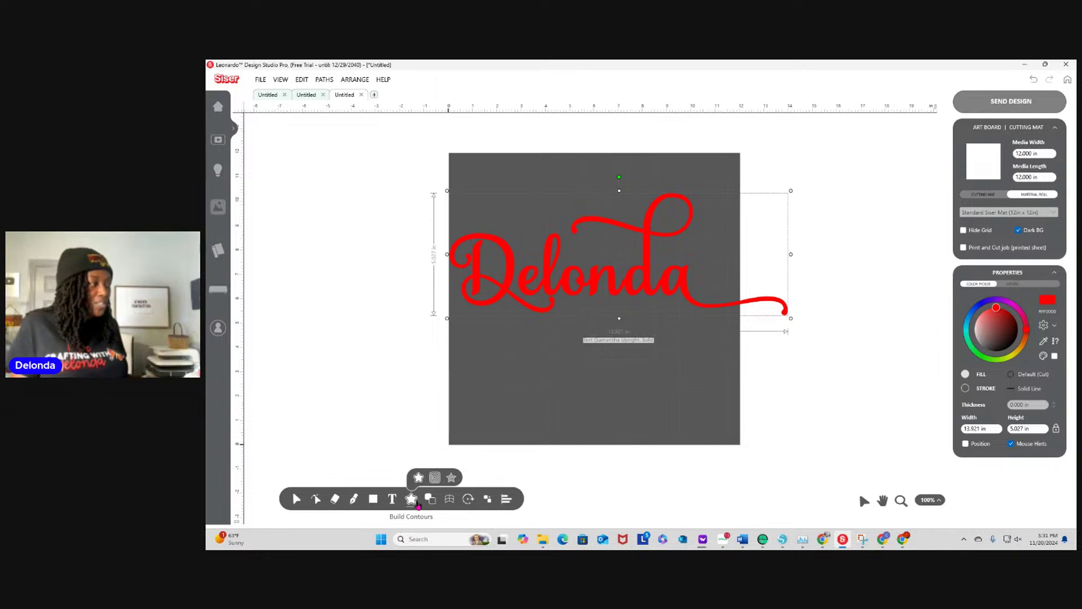
{"action": "left_click", "coordinate": [418, 504]}
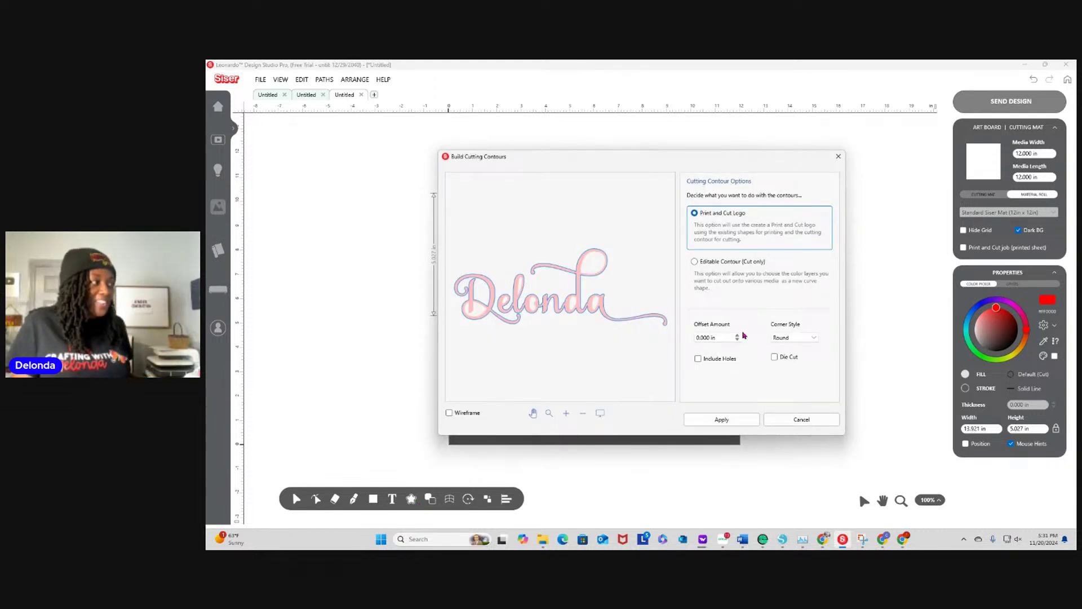
{"action": "left_click", "coordinate": [694, 262]}
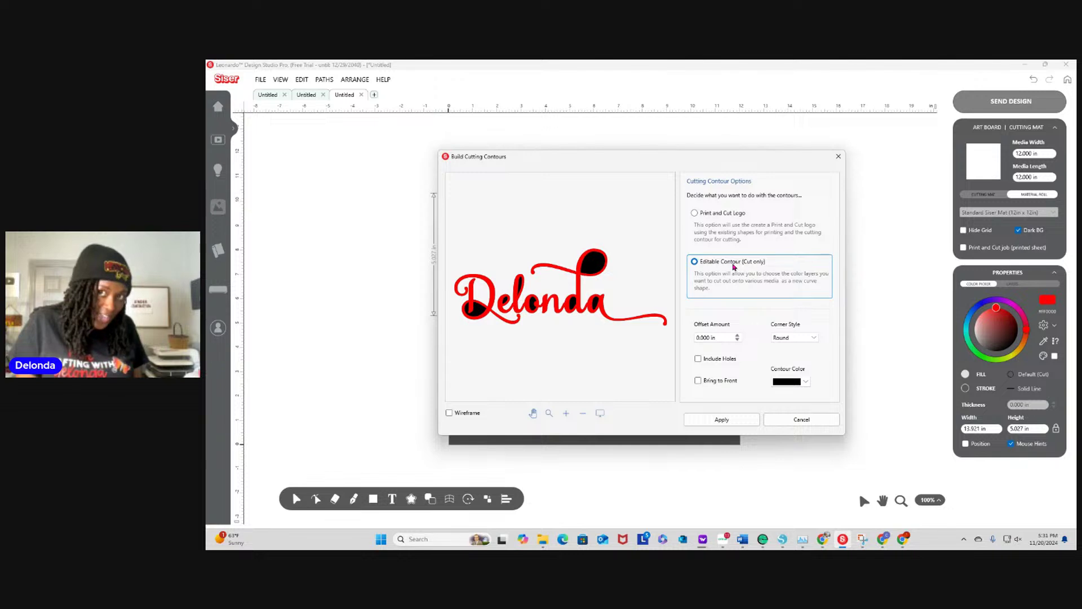
{"action": "left_click", "coordinate": [738, 336]}
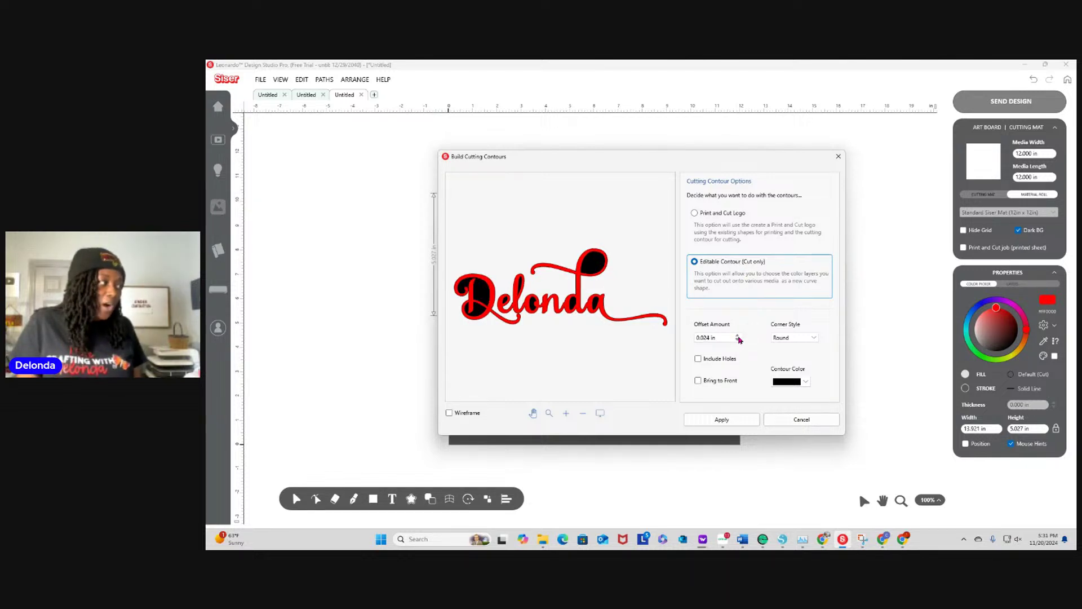
{"action": "left_click", "coordinate": [738, 336]}
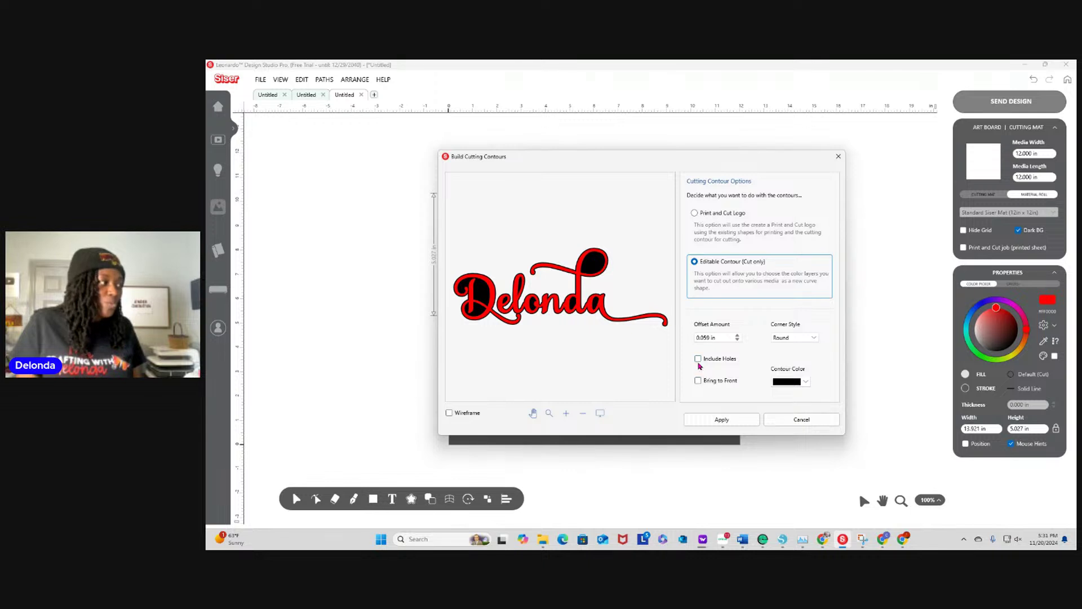
{"action": "left_click", "coordinate": [699, 359]}
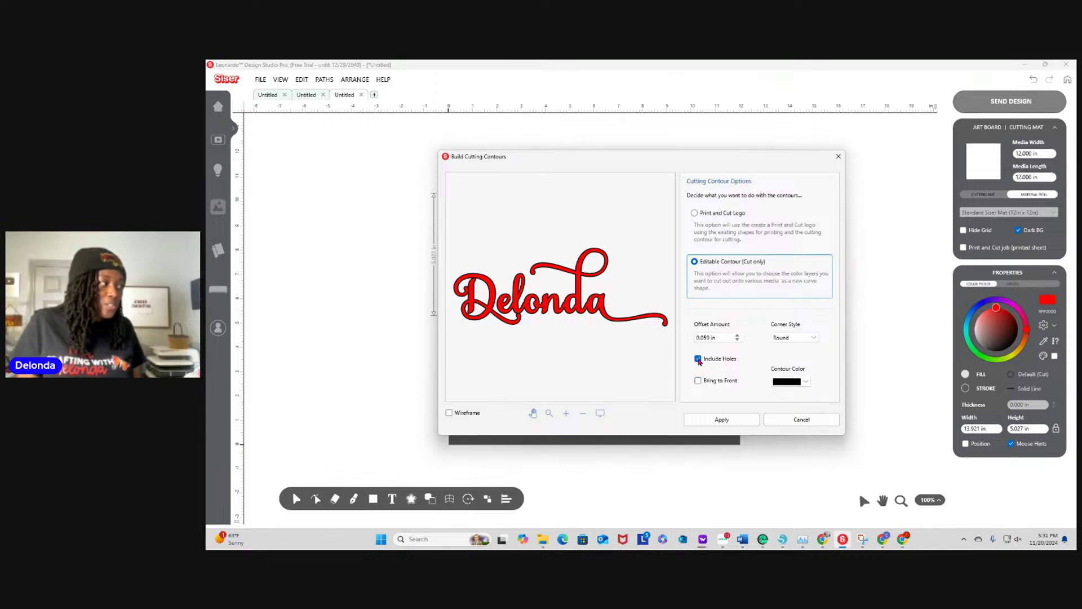
{"action": "left_click", "coordinate": [738, 336]}
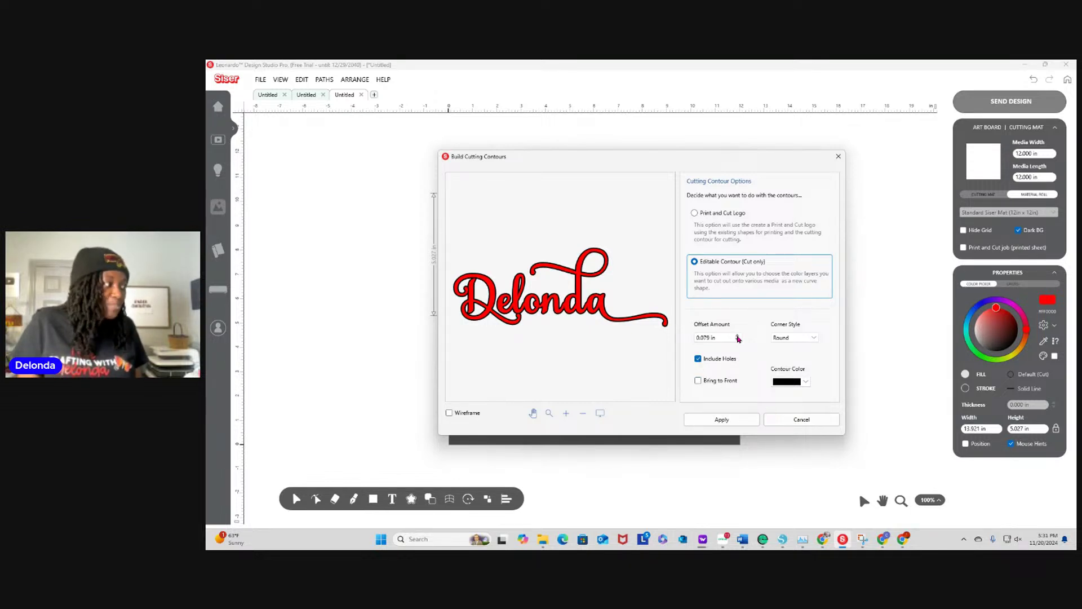
Set the contour color to light blue and the contour offset to 0.106 in
{"action": "left_click", "coordinate": [806, 383]}
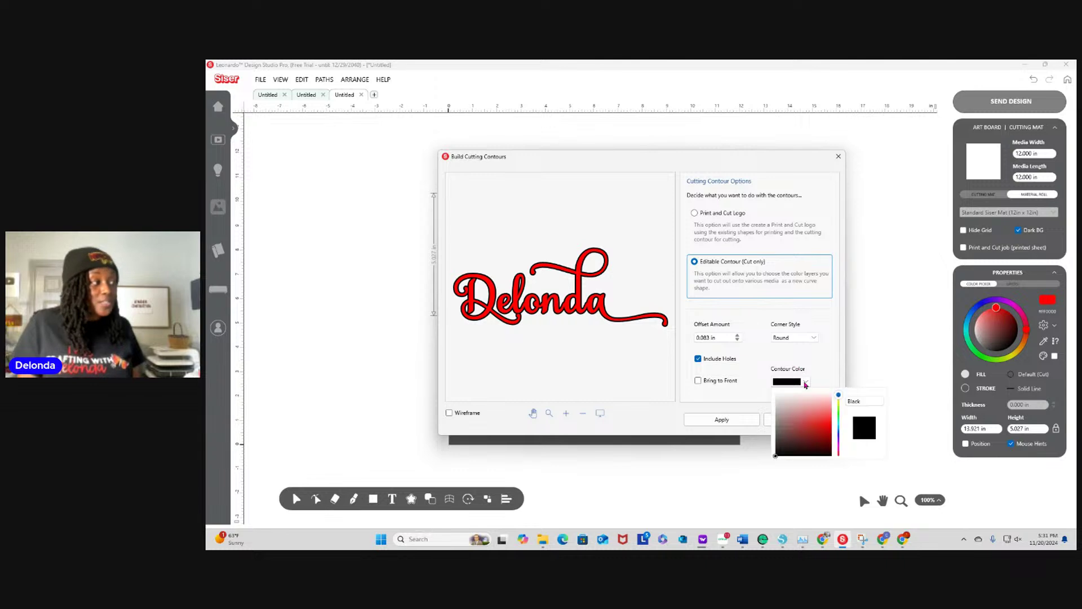
{"action": "left_click_drag", "start_coordinate": [840, 399], "coordinate": [839, 426]}
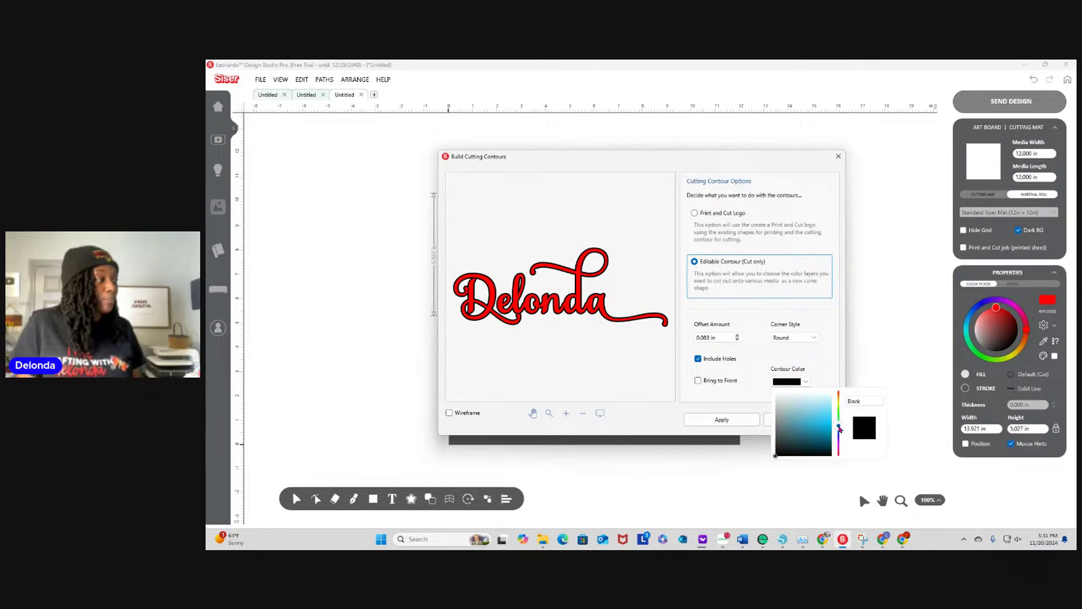
{"action": "left_click", "coordinate": [819, 421]}
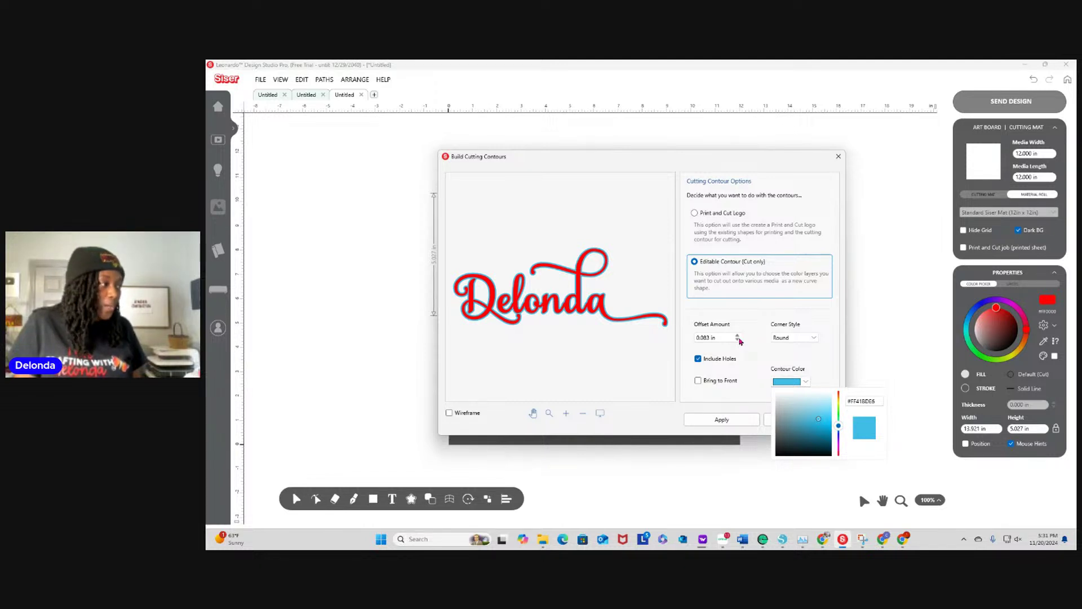
{"action": "left_click", "coordinate": [739, 336]}
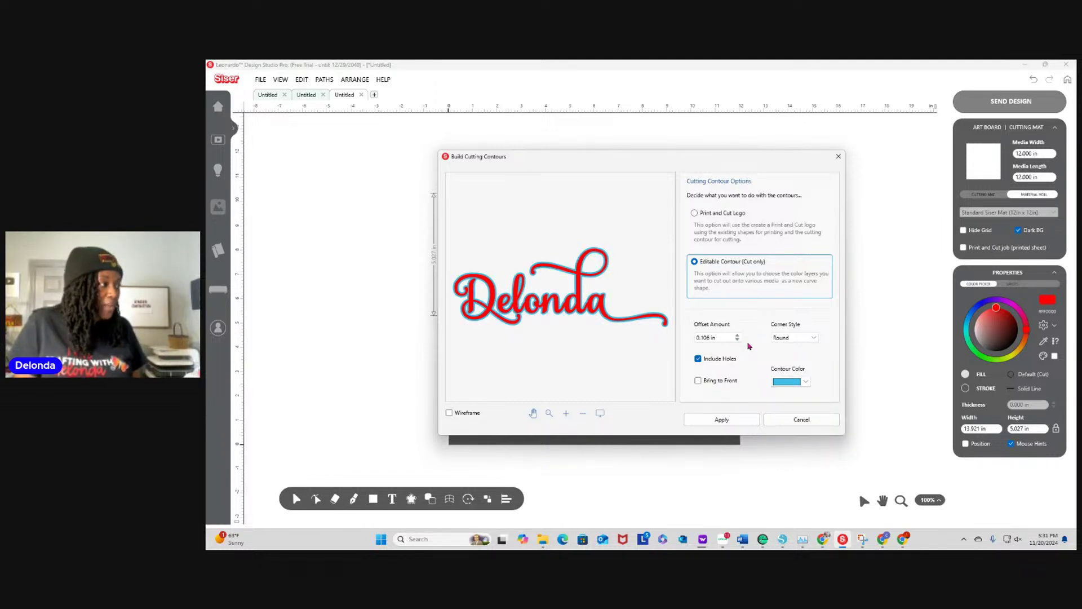
Compare the Sharp corner style with Round, keep Round, and apply the cutting contour to the name
{"action": "left_click", "coordinate": [814, 338]}
{"action": "left_click", "coordinate": [800, 357]}
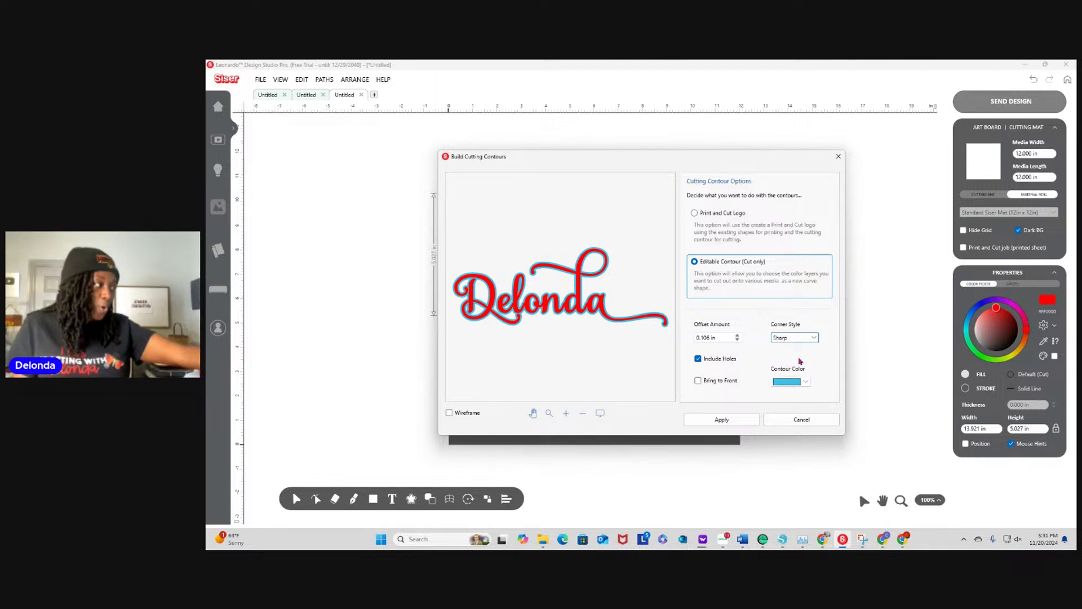
{"action": "left_click", "coordinate": [815, 338]}
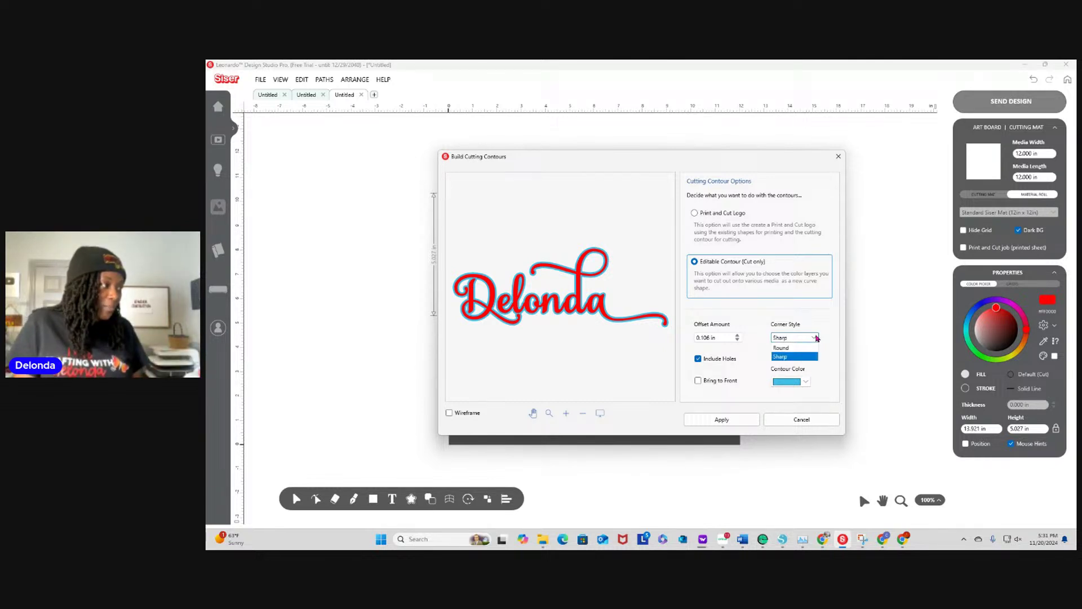
{"action": "left_click", "coordinate": [801, 348]}
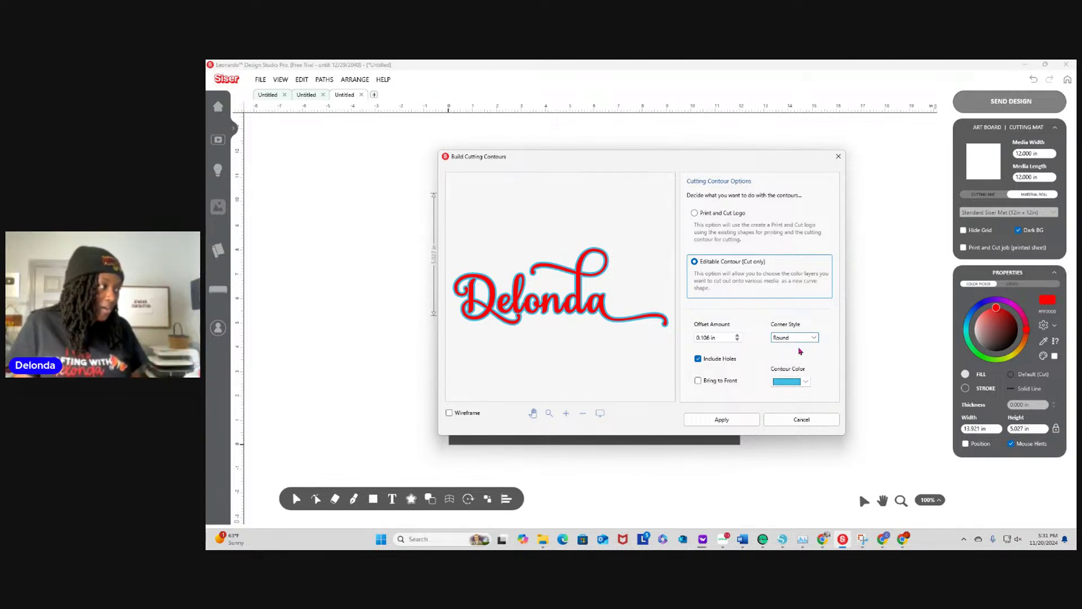
{"action": "left_click", "coordinate": [714, 423]}
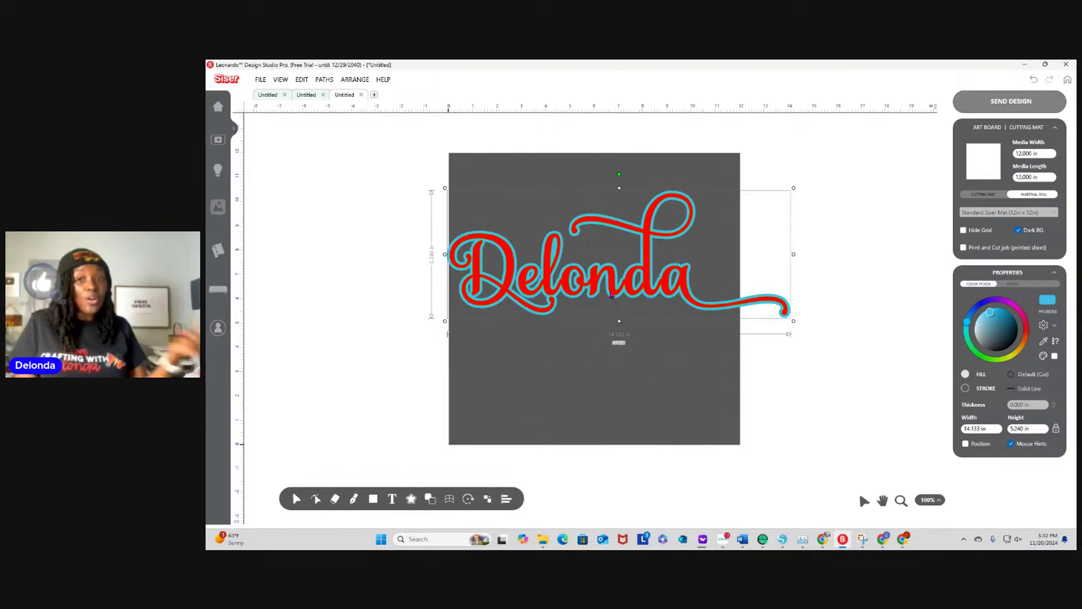
Move the red name down off its blue contour to view them separately, undo the move, and deselect everything
{"action": "left_click", "coordinate": [636, 350]}
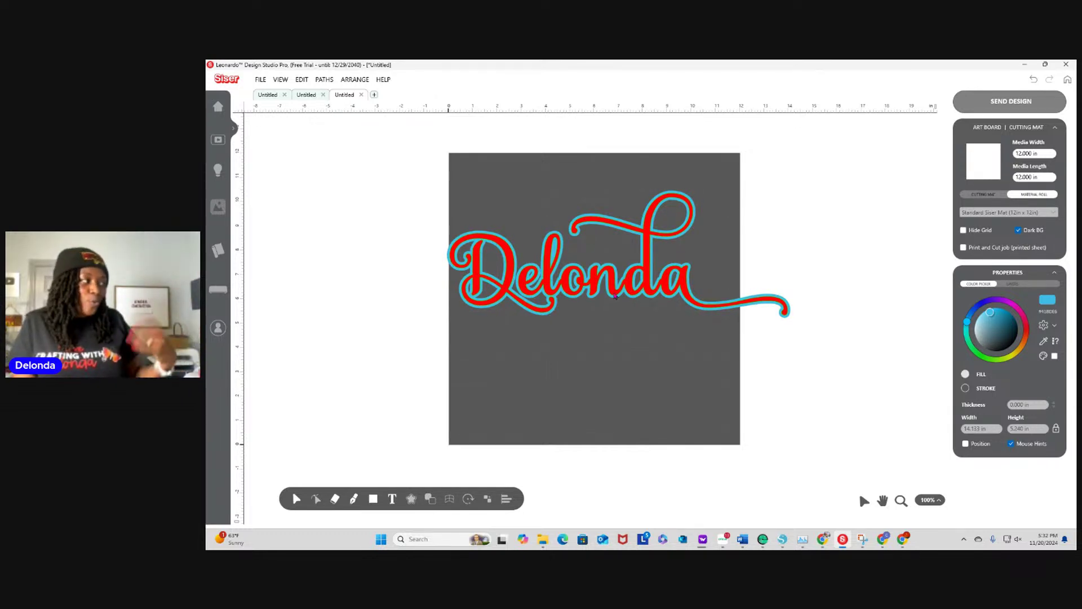
{"action": "left_click_drag", "start_coordinate": [616, 297], "coordinate": [616, 410]}
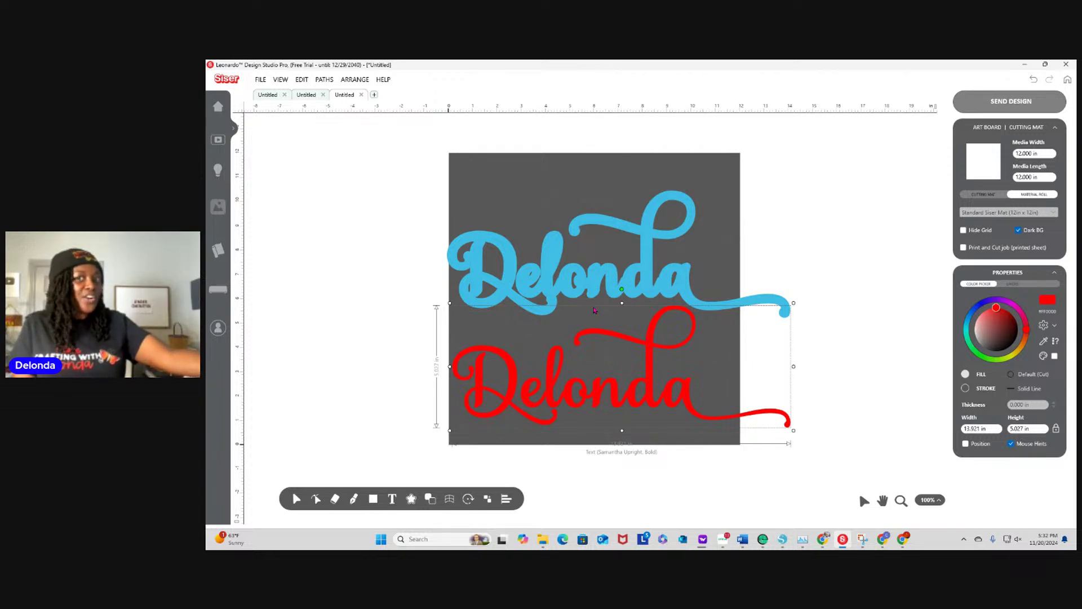
{"action": "left_click", "coordinate": [1033, 80]}
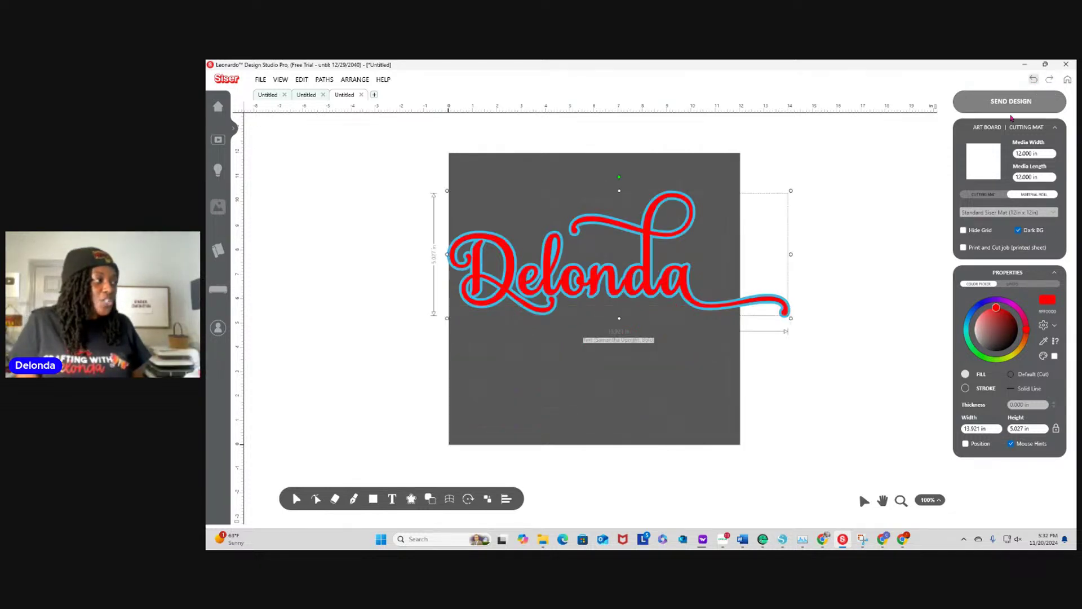
{"action": "left_click", "coordinate": [673, 399]}
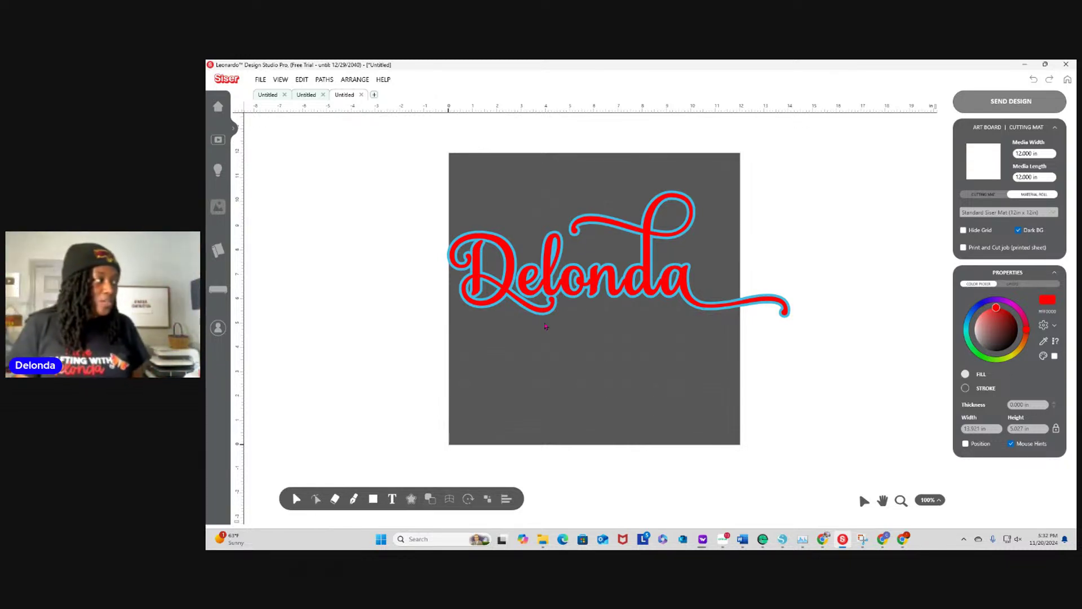
Cut the red name's shape out of its blue contour with Stamp (keep), and deselect everything
{"action": "left_click_drag", "start_coordinate": [403, 194], "coordinate": [819, 333]}
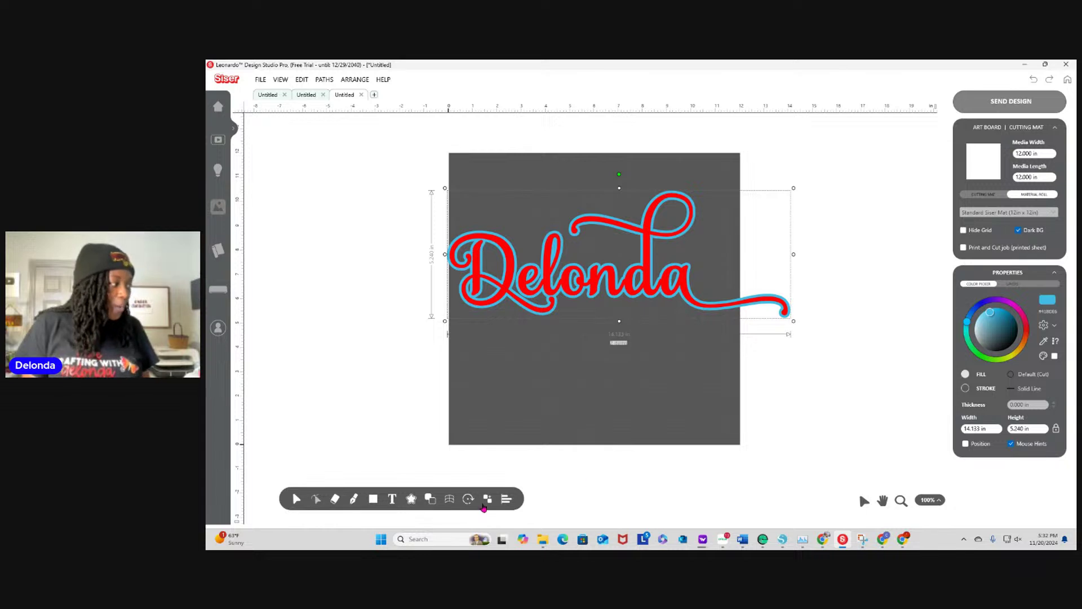
{"action": "mouse_move", "coordinate": [455, 510]}
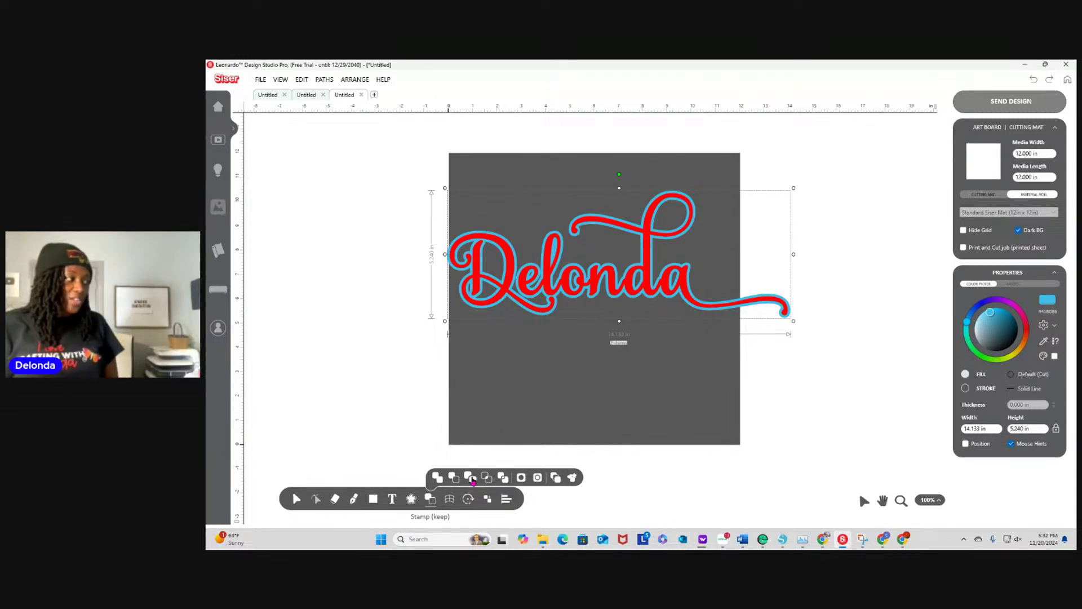
{"action": "left_click", "coordinate": [473, 481]}
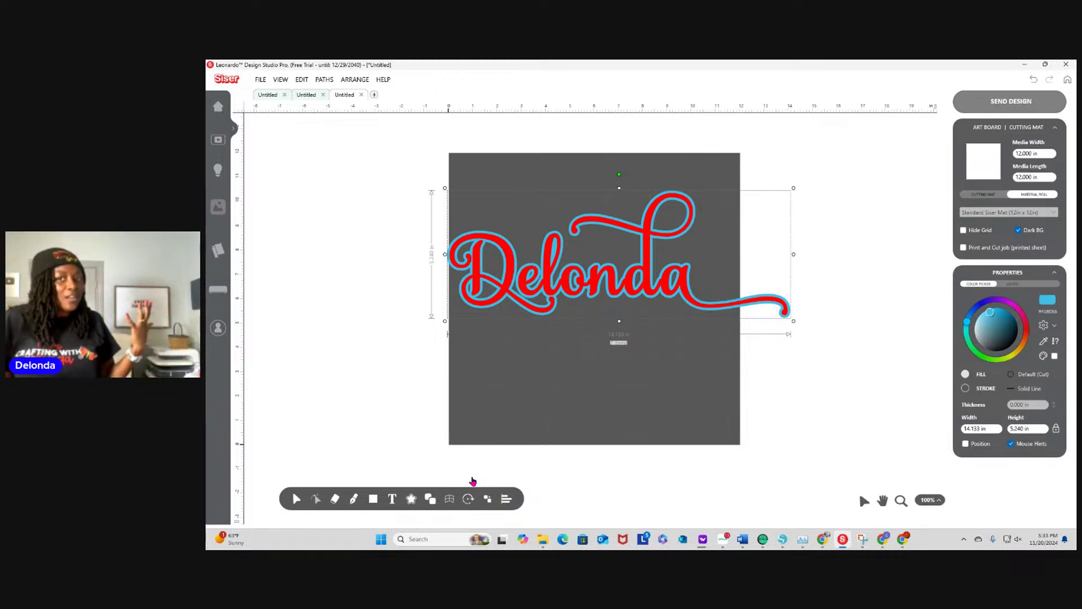
{"action": "left_click", "coordinate": [575, 395]}
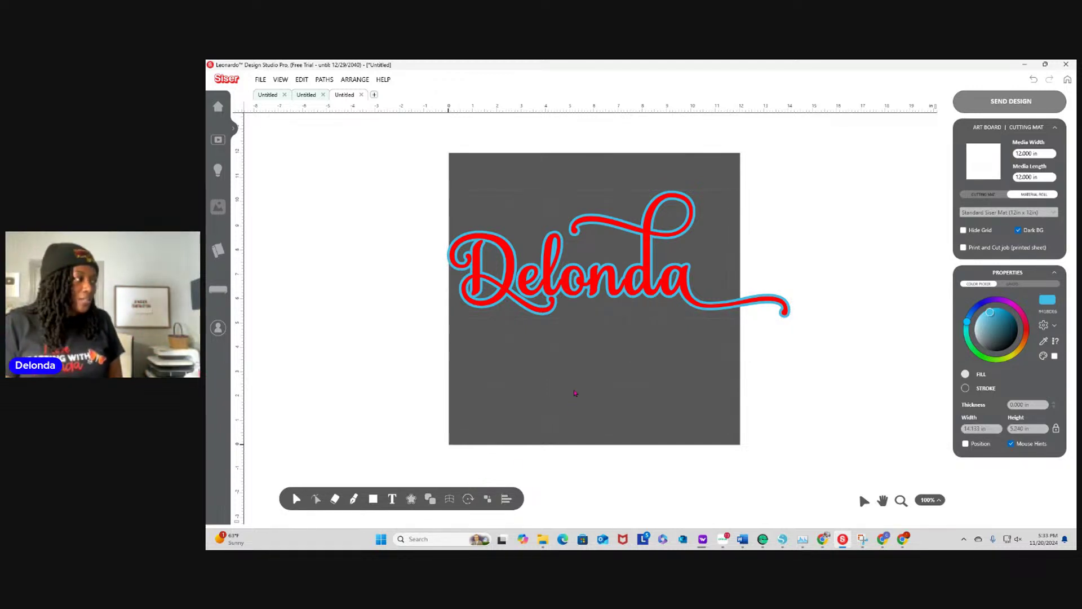
Move the red name down off the blue contour to inspect the cutout, move it back in place, and deselect it
{"action": "left_click_drag", "start_coordinate": [603, 275], "coordinate": [607, 386]}
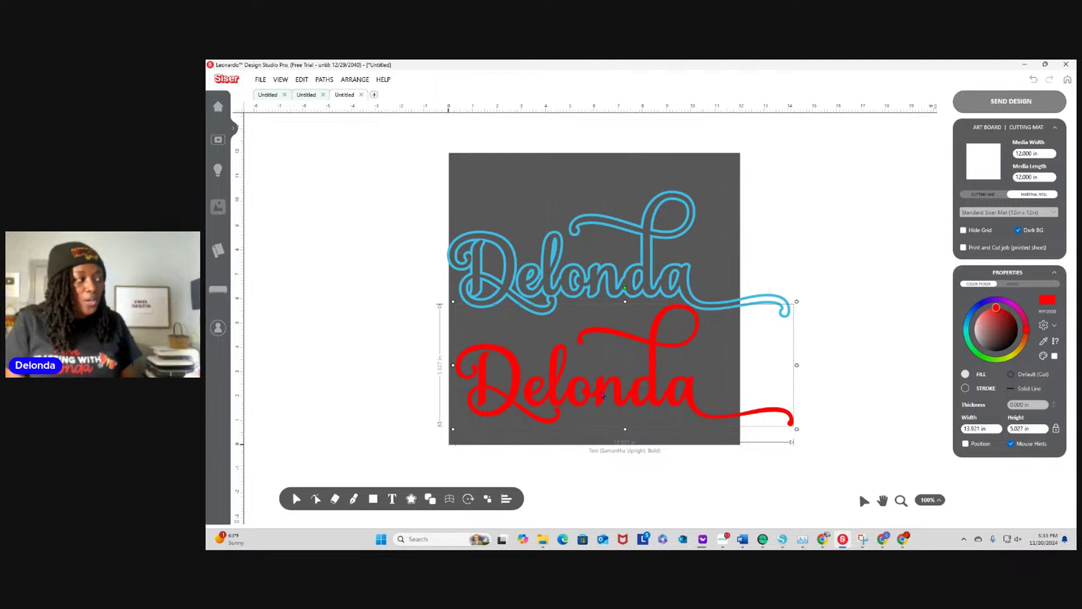
{"action": "left_click_drag", "start_coordinate": [605, 393], "coordinate": [611, 289]}
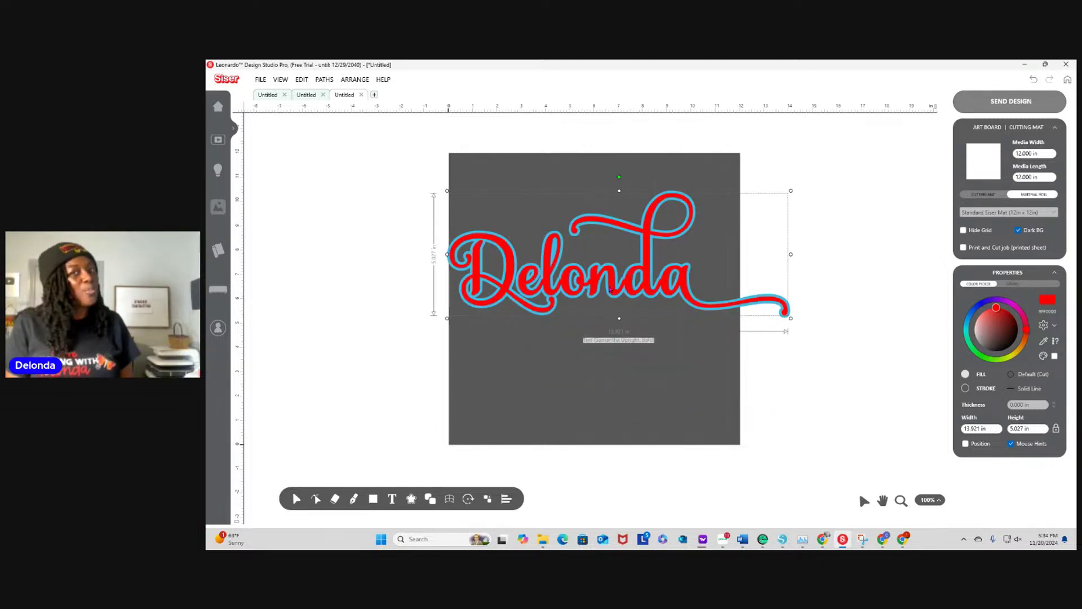
{"action": "left_click", "coordinate": [606, 403]}
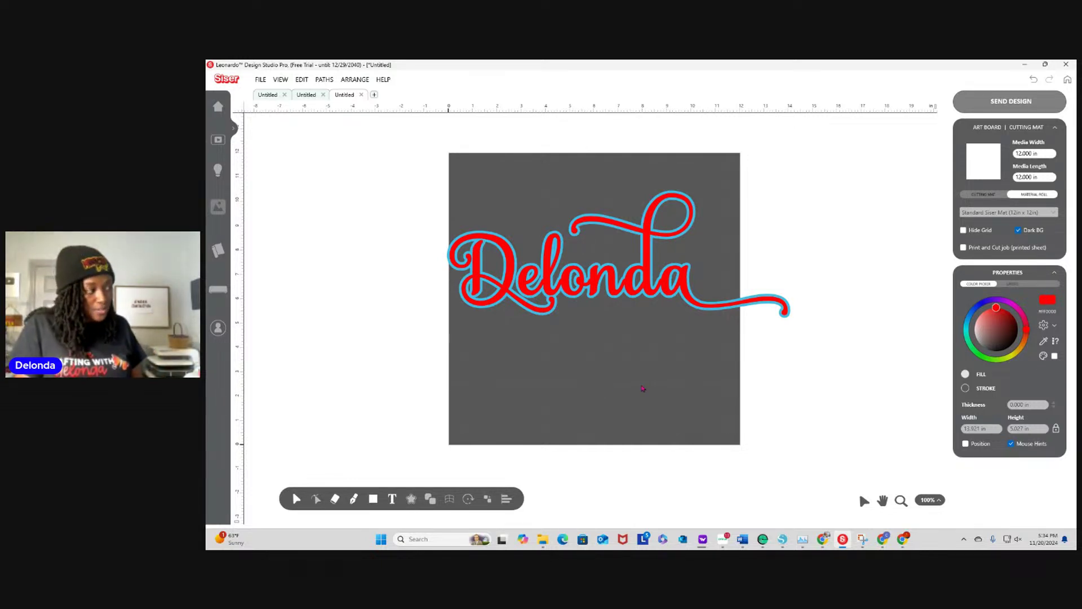
{"action": "left_click_drag", "start_coordinate": [410, 186], "coordinate": [782, 358]}
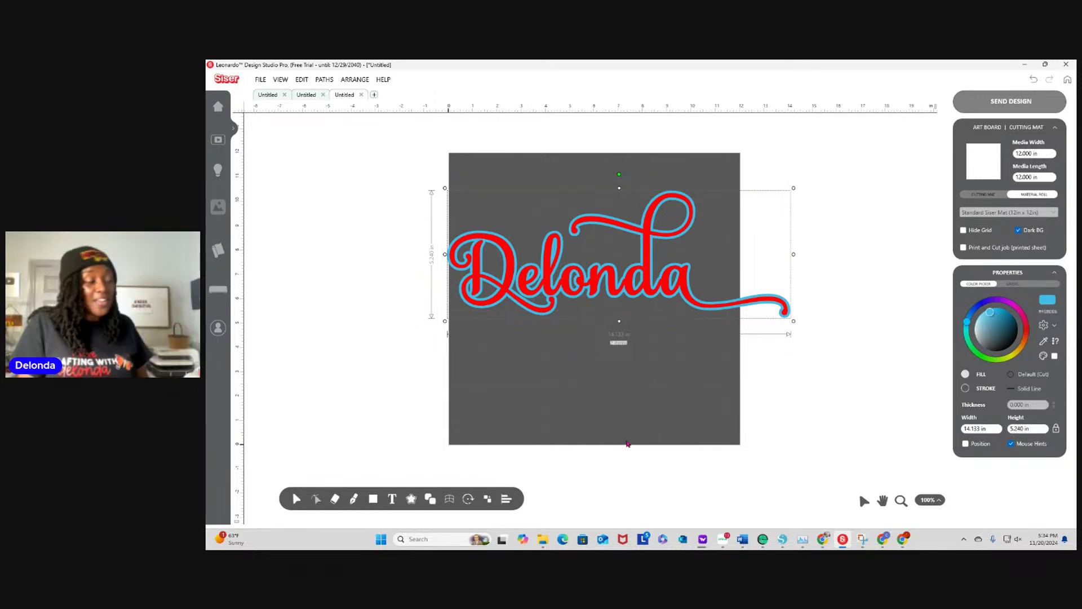
{"action": "mouse_move", "coordinate": [446, 512]}
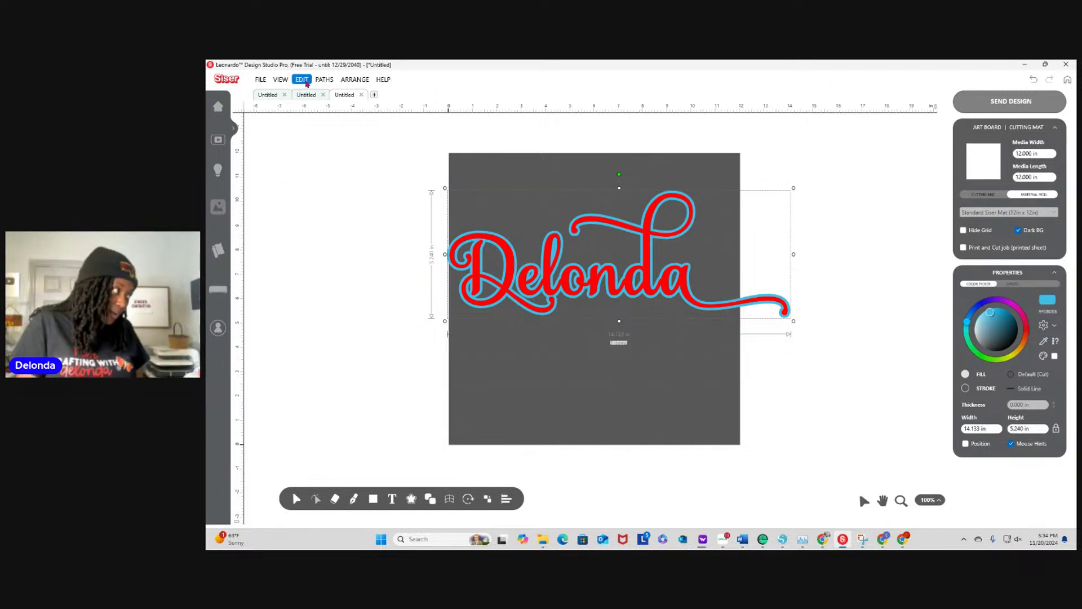
{"action": "left_click", "coordinate": [302, 80]}
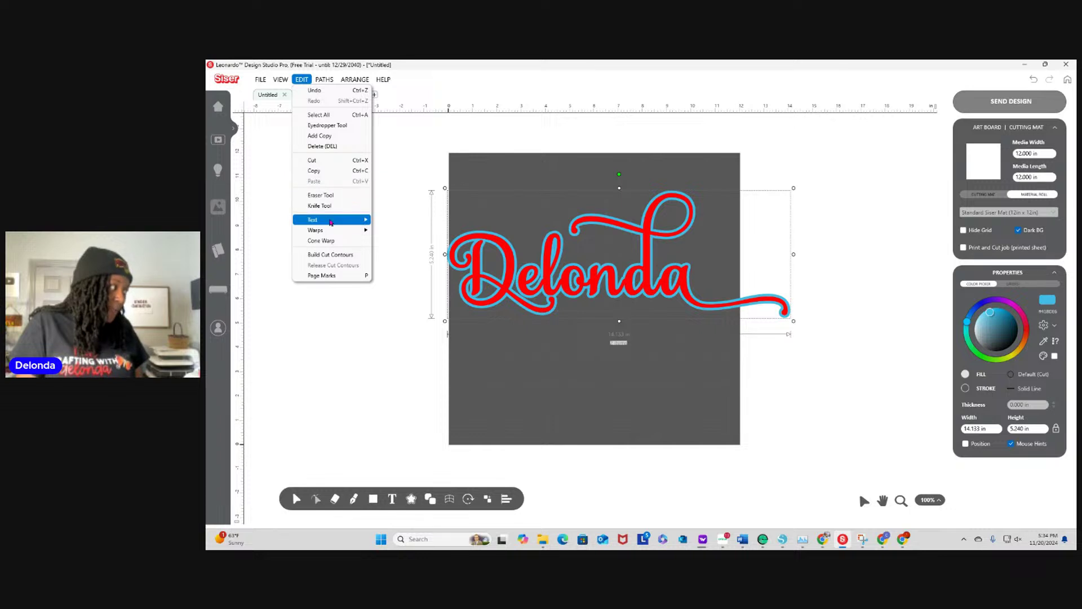
{"action": "mouse_move", "coordinate": [310, 220]}
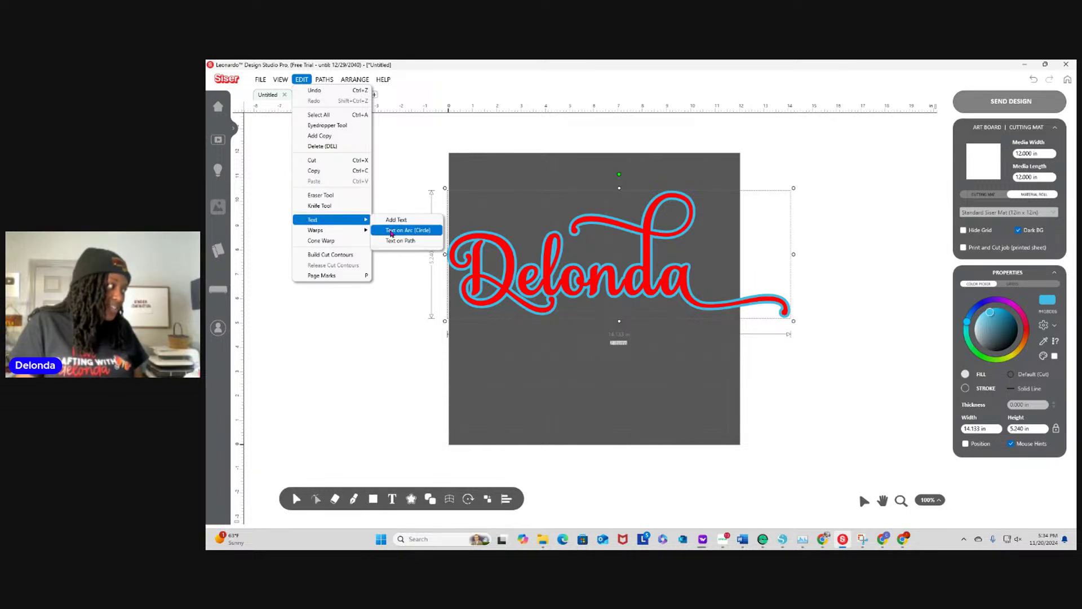
{"action": "left_click", "coordinate": [391, 232]}
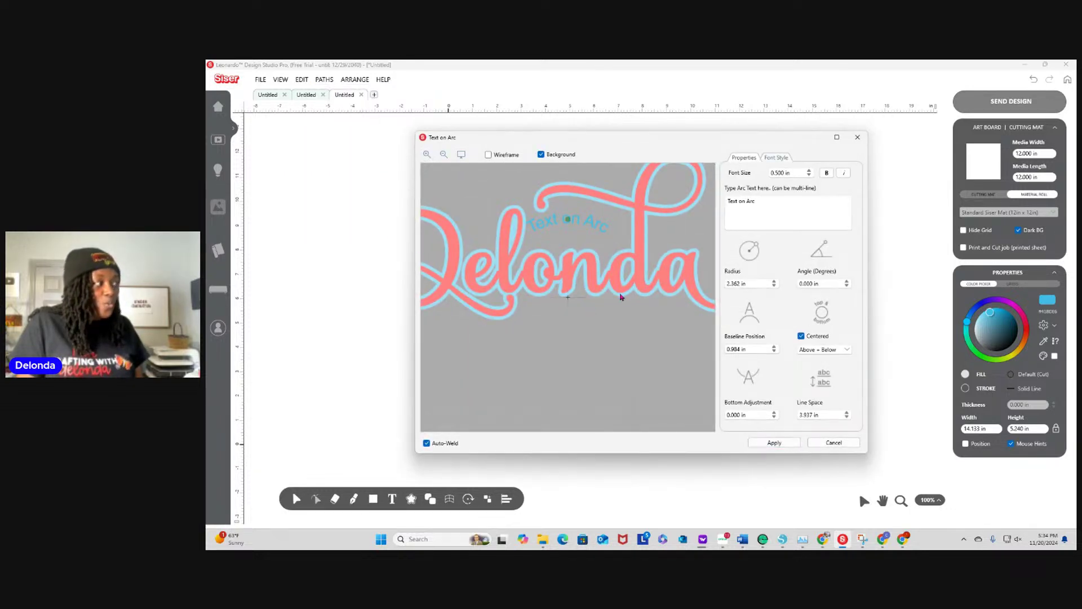
{"action": "left_click", "coordinate": [858, 137]}
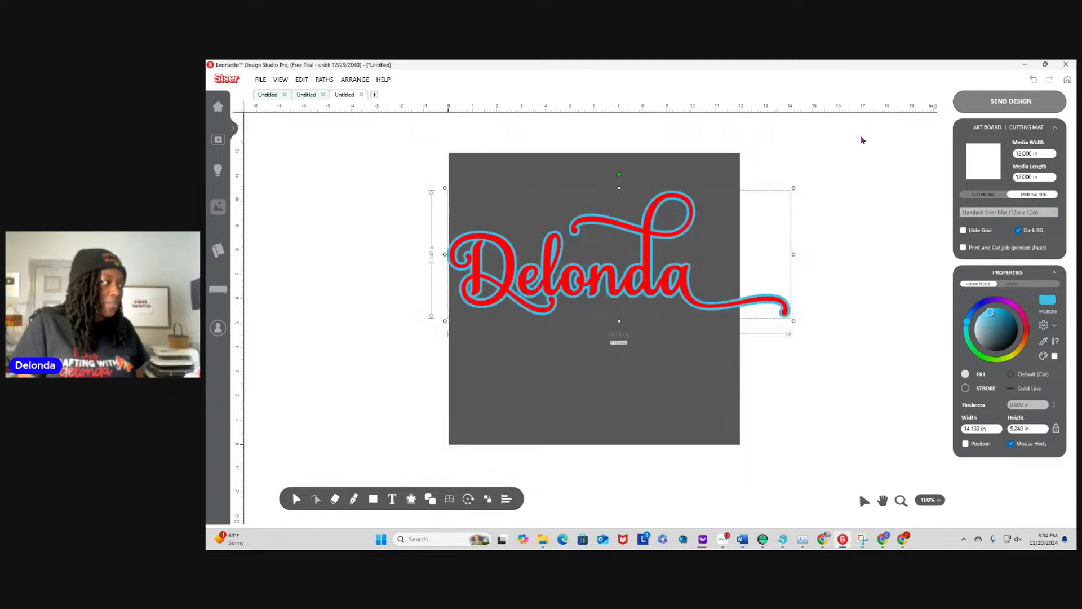
{"action": "mouse_move", "coordinate": [408, 501]}
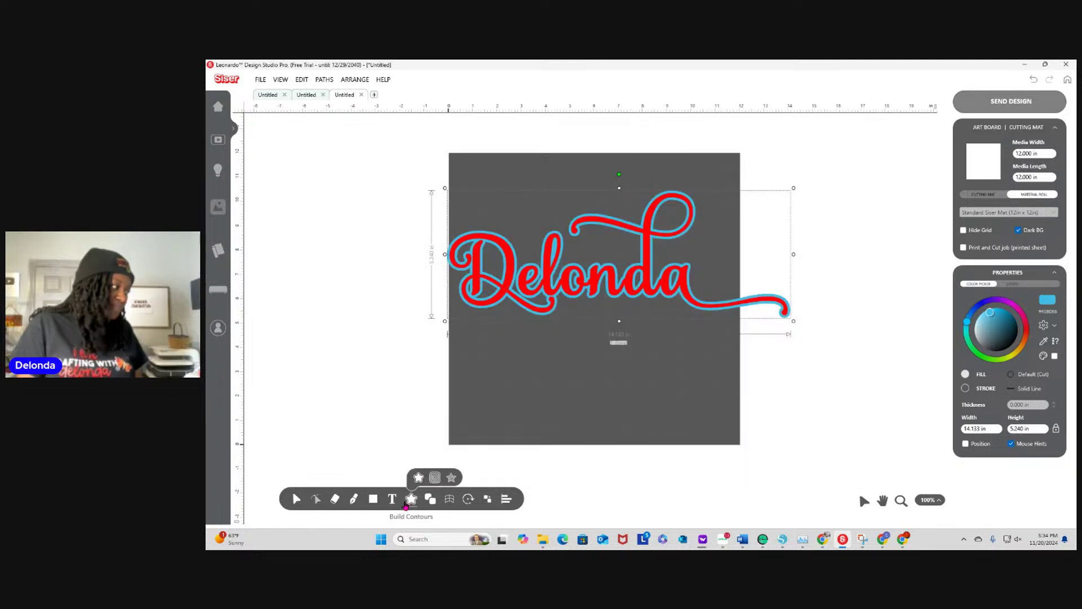
Add a circle on the artboard below the name and enlarge it proportionally to about 6.23 in across
{"action": "mouse_move", "coordinate": [369, 507]}
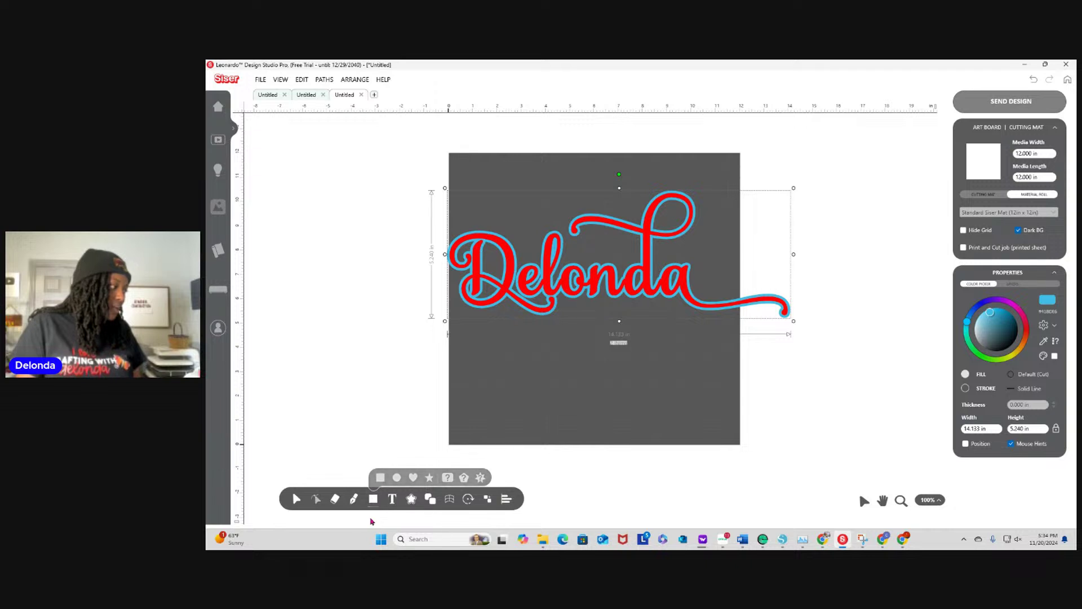
{"action": "left_click", "coordinate": [397, 477]}
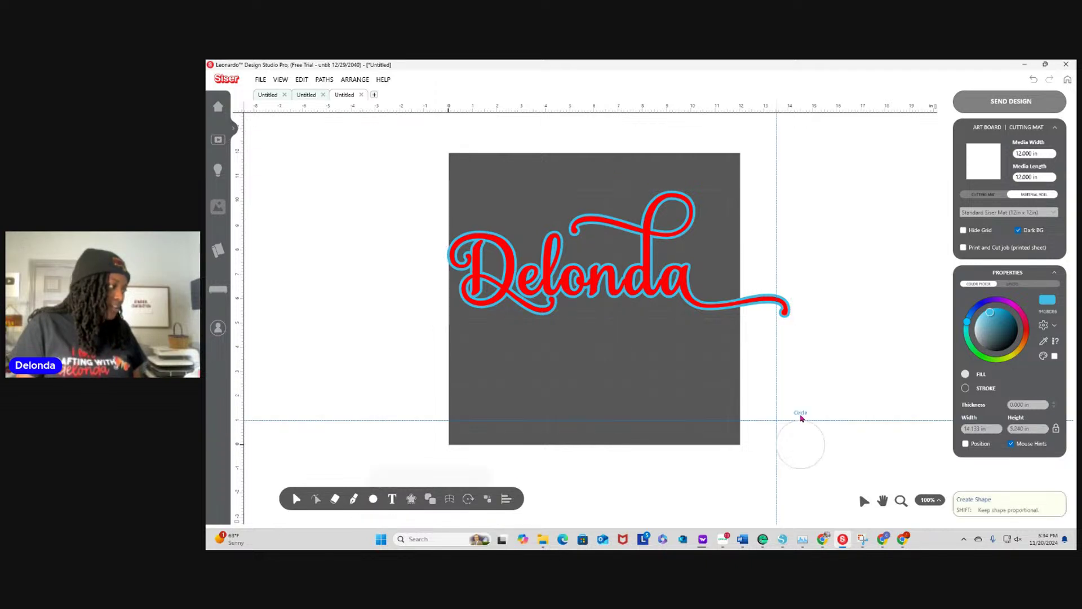
{"action": "left_click", "coordinate": [553, 320]}
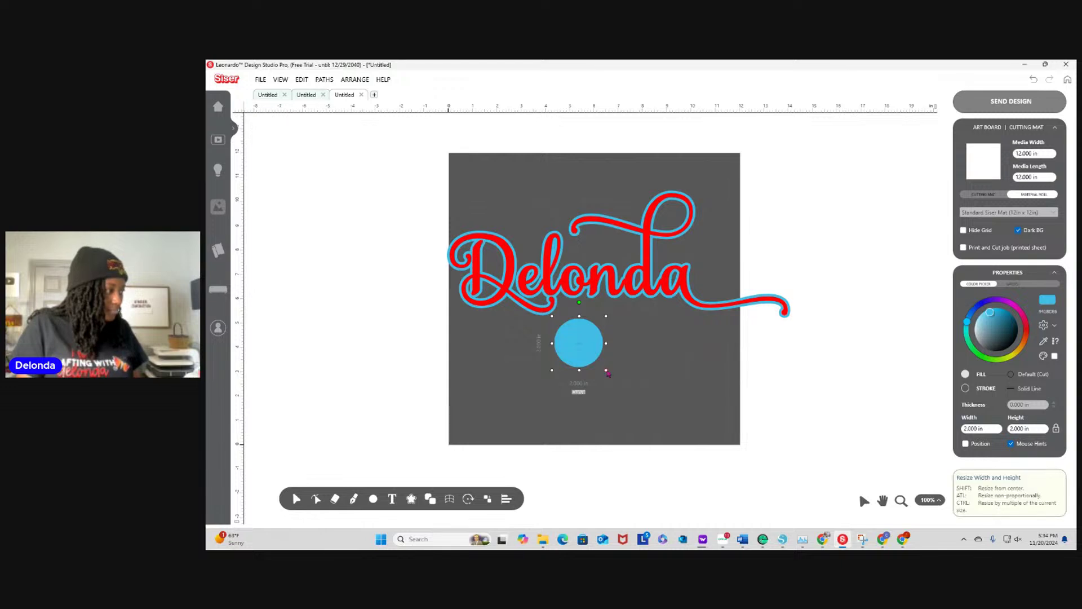
{"action": "left_click_drag", "start_coordinate": [602, 374], "coordinate": [710, 472]}
Move the red name and its blue contour off opposite sides of the artboard, and position the circle near the artboard's middle
{"action": "left_click_drag", "start_coordinate": [631, 390], "coordinate": [602, 380]}
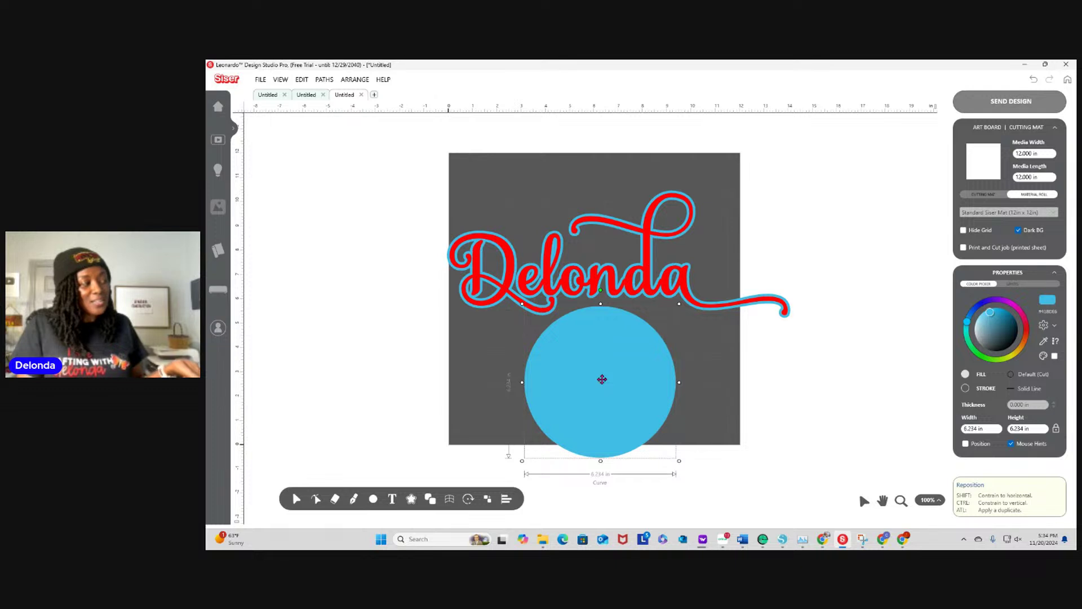
{"action": "left_click_drag", "start_coordinate": [643, 292], "coordinate": [246, 358]}
{"action": "left_click_drag", "start_coordinate": [579, 362], "coordinate": [568, 285]}
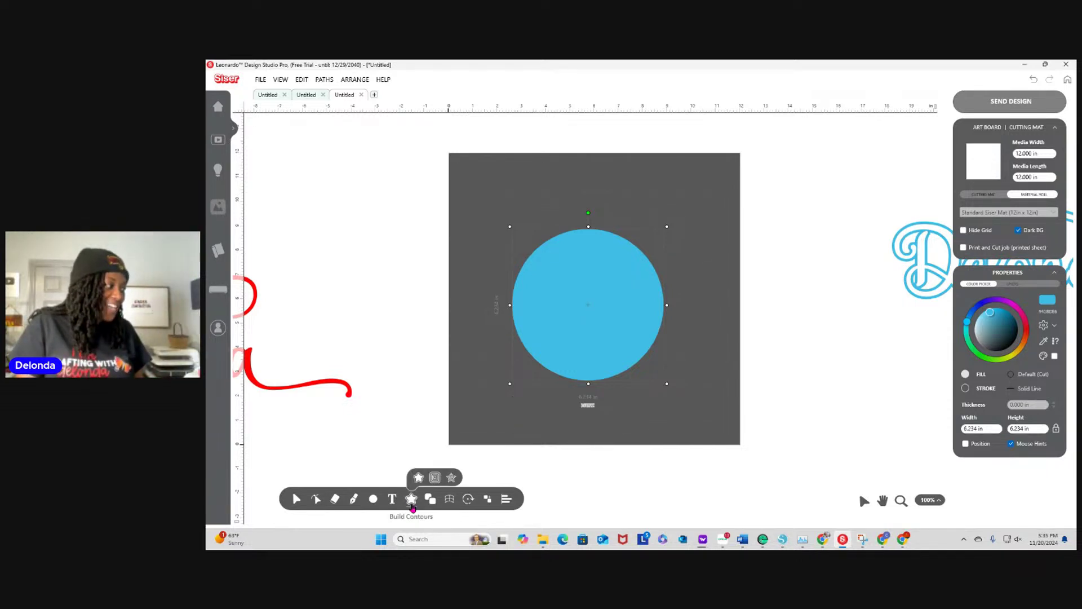
Create arc text for the circle reading the first name, and position the arc so the name sits just above the circle's top edge
{"action": "mouse_move", "coordinate": [392, 499]}
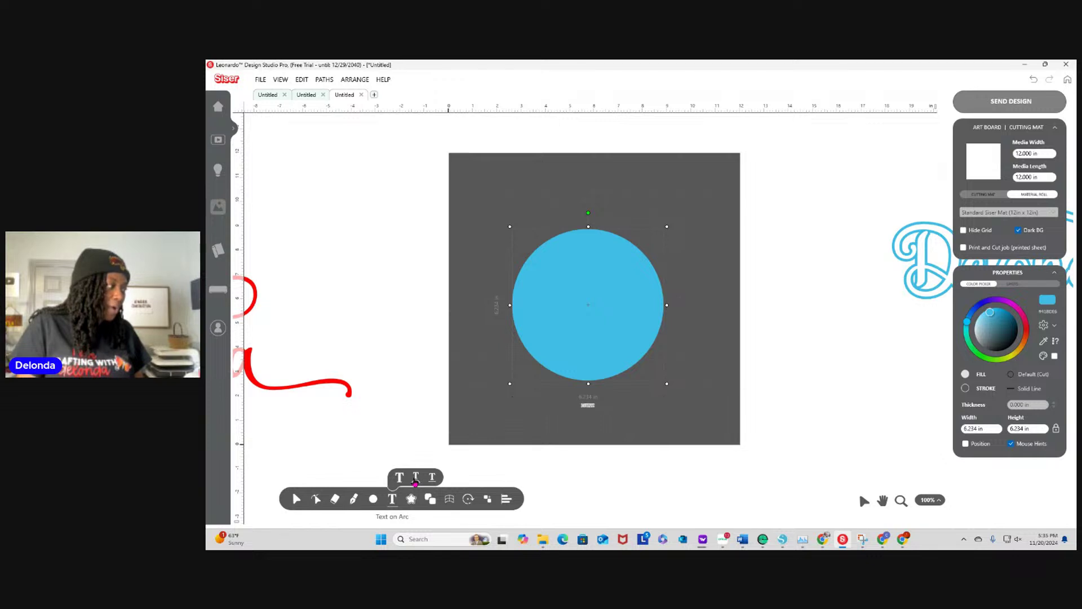
{"action": "left_click", "coordinate": [416, 478]}
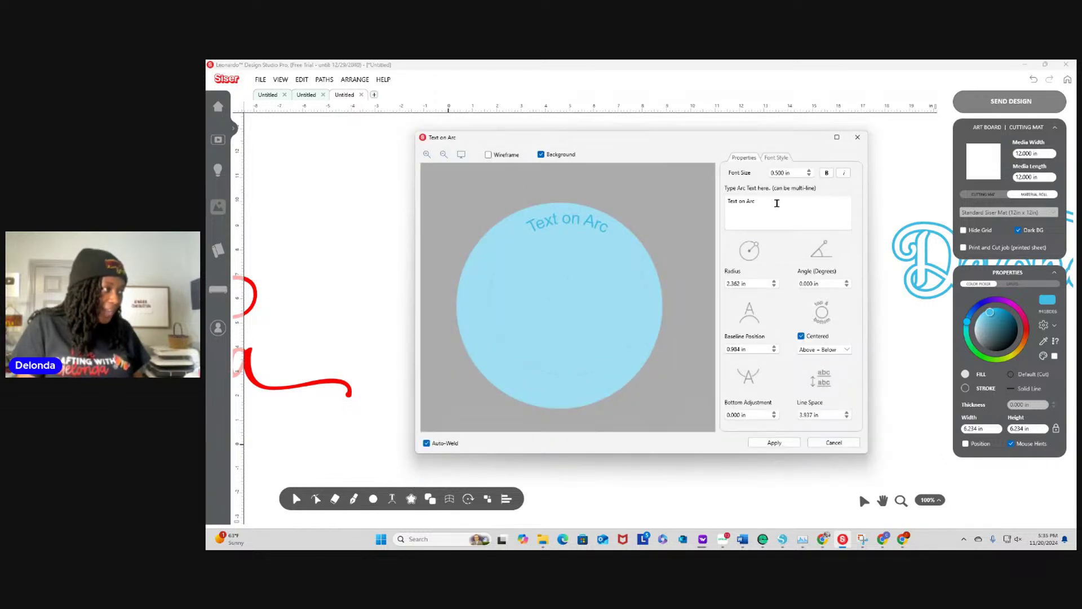
{"action": "left_click_drag", "start_coordinate": [777, 203], "coordinate": [708, 214]}
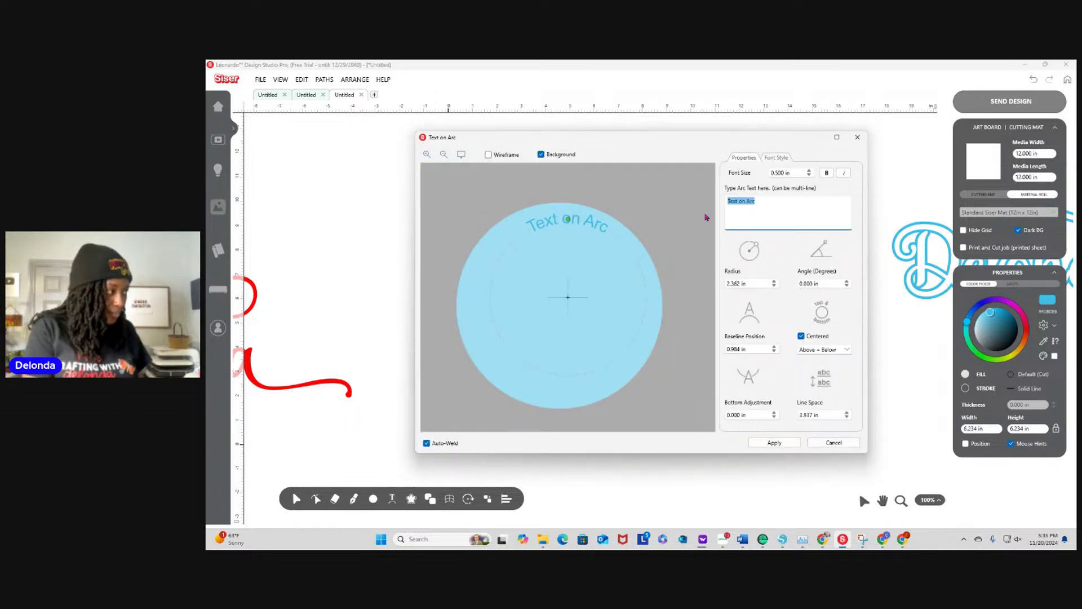
{"action": "type", "text": "Delonda"}
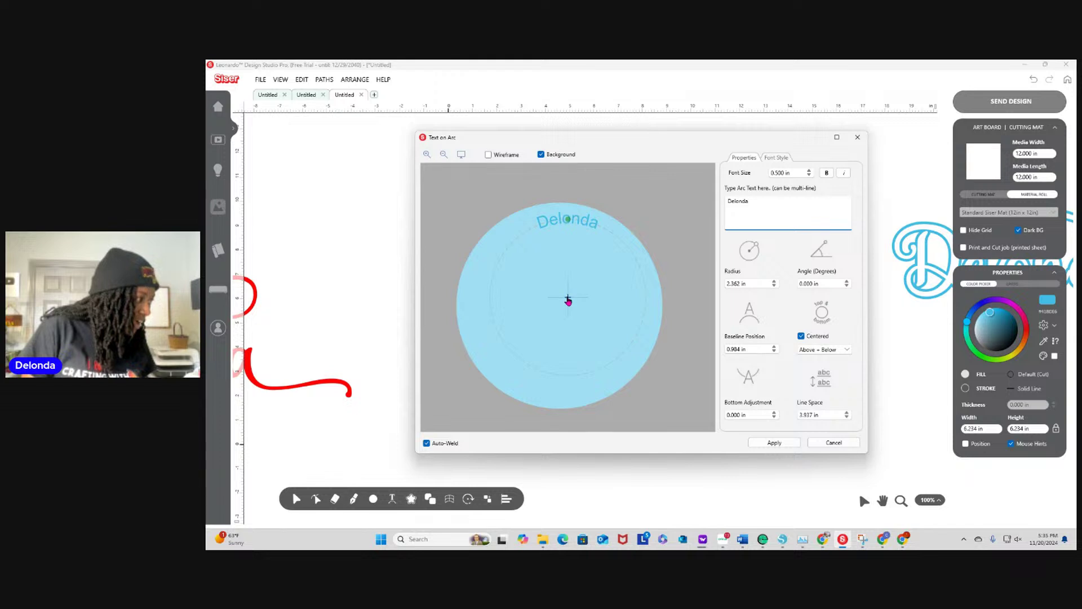
{"action": "left_click_drag", "start_coordinate": [567, 300], "coordinate": [559, 272]}
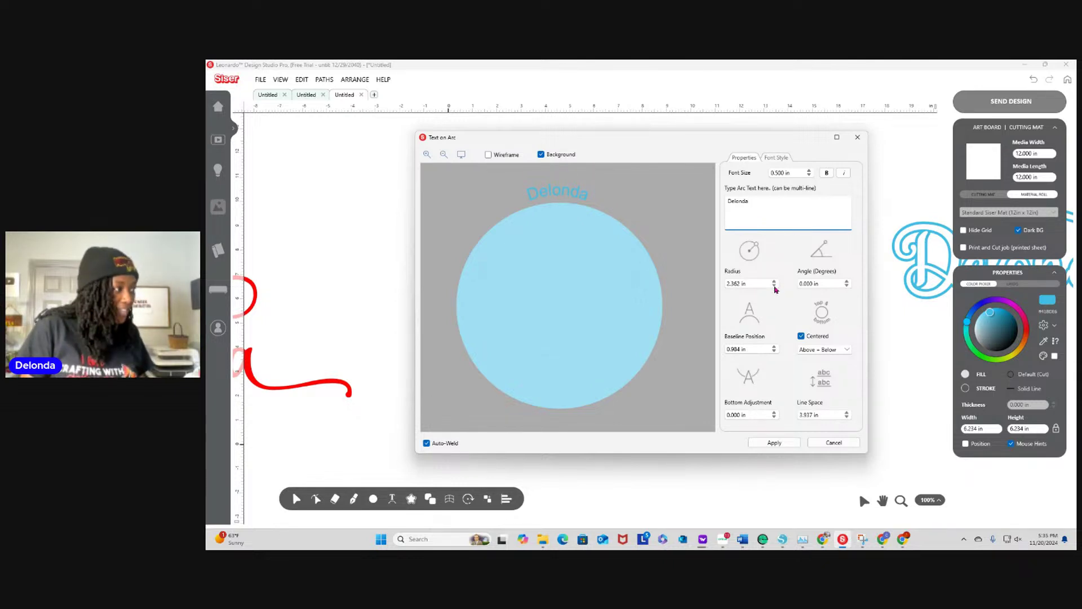
Make the arc text bold and set its font to Samantha Upright
{"action": "left_click", "coordinate": [827, 175]}
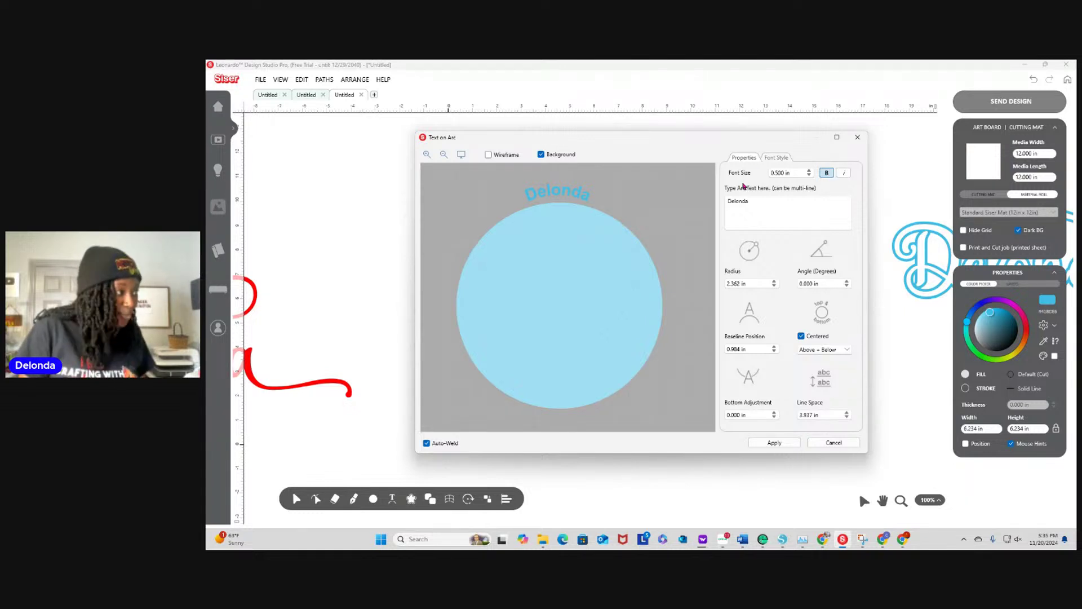
{"action": "left_click", "coordinate": [777, 159]}
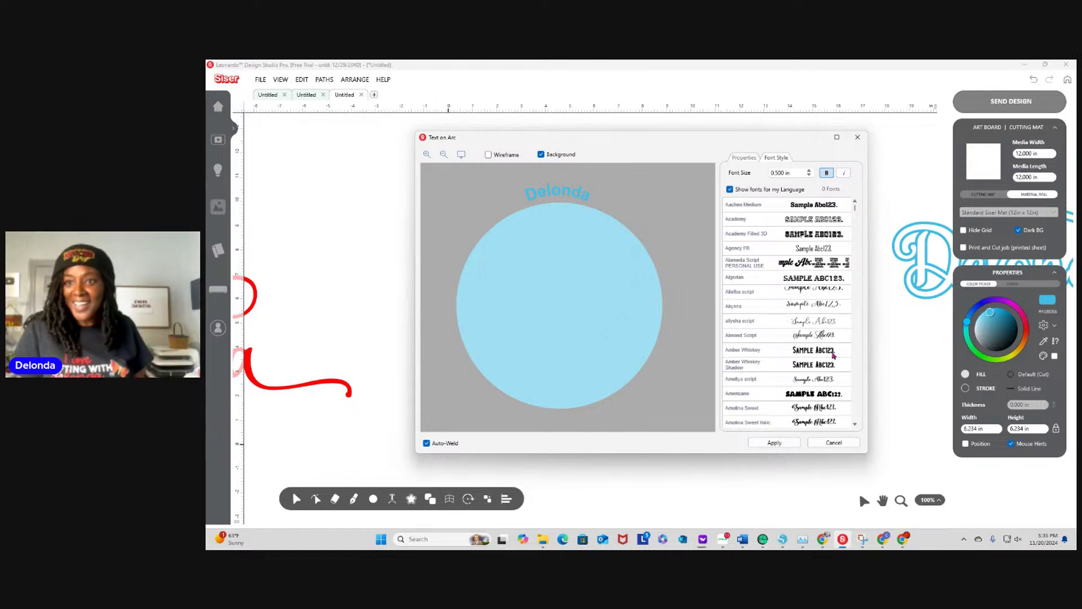
{"action": "scroll", "coordinate": [824, 357], "scroll_direction": "down", "scroll_amount": 10}
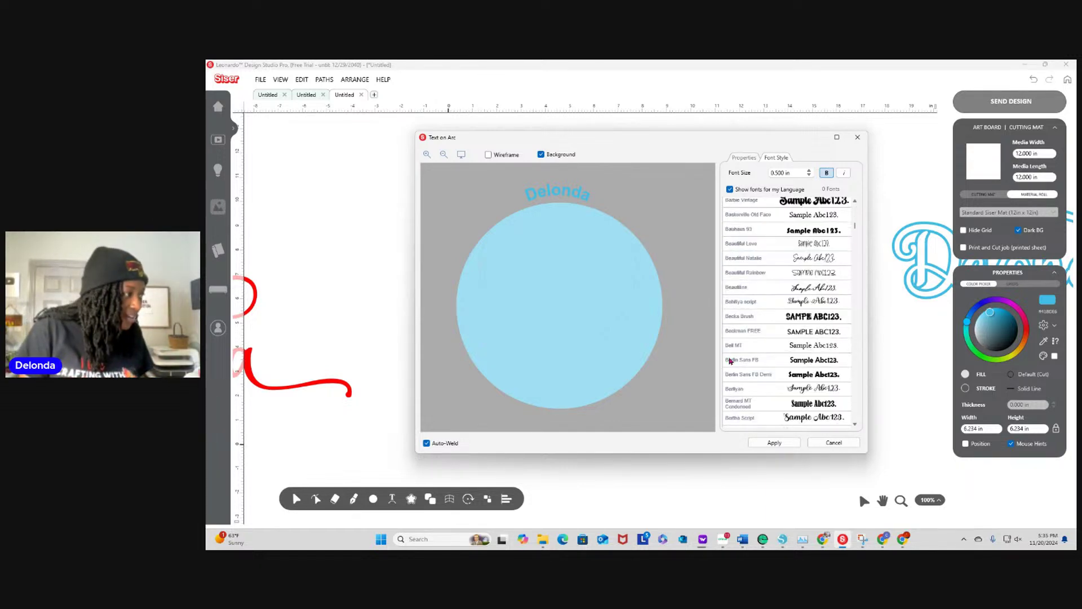
{"action": "scroll", "coordinate": [752, 372], "scroll_direction": "down", "scroll_amount": 15}
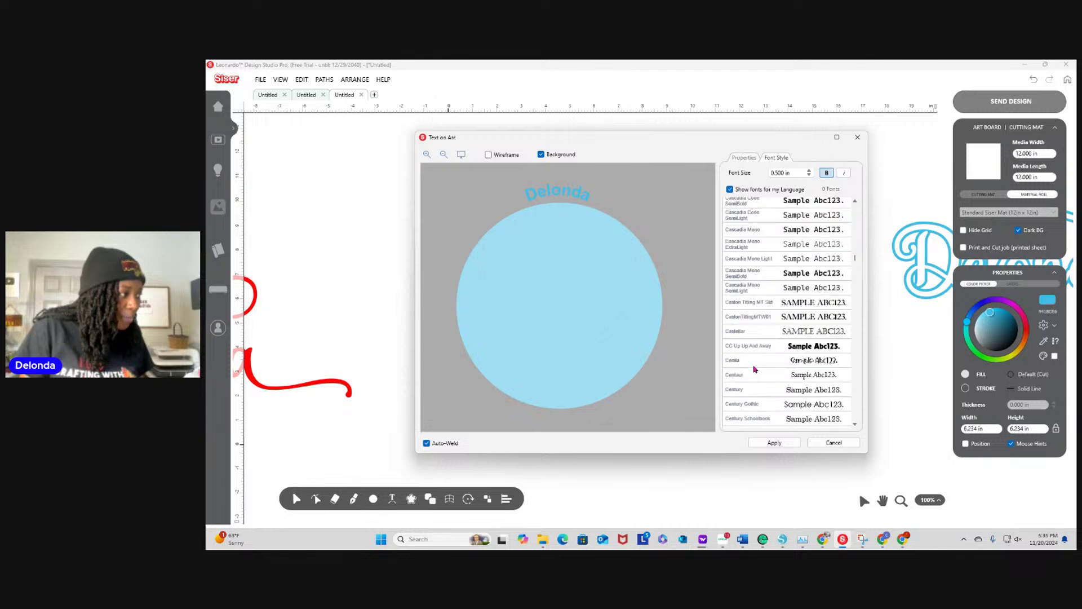
{"action": "scroll", "coordinate": [756, 369], "scroll_direction": "down", "scroll_amount": 20}
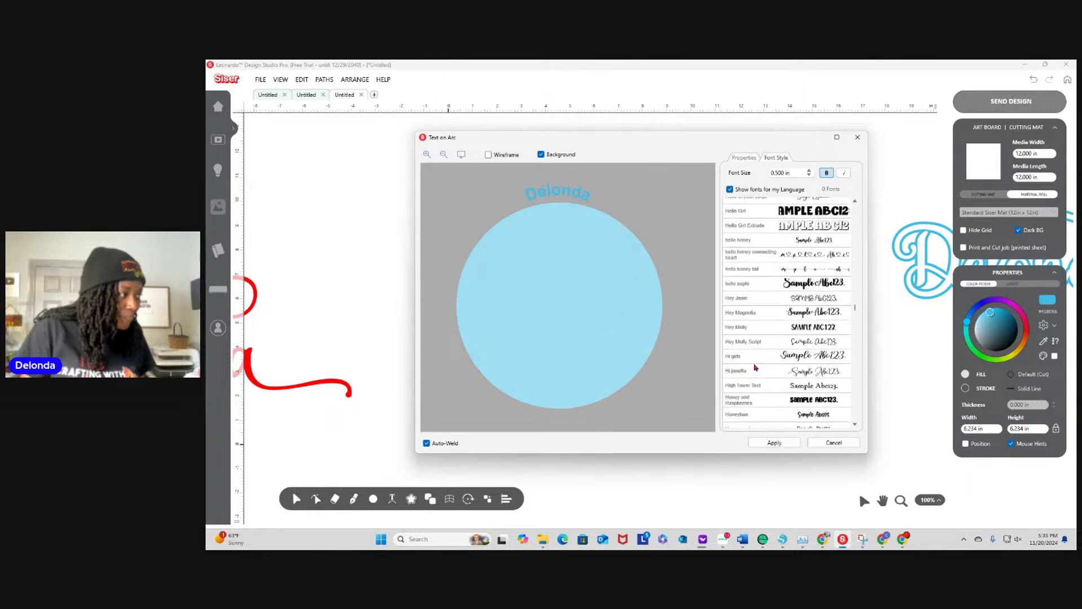
{"action": "scroll", "coordinate": [759, 370], "scroll_direction": "down", "scroll_amount": 20}
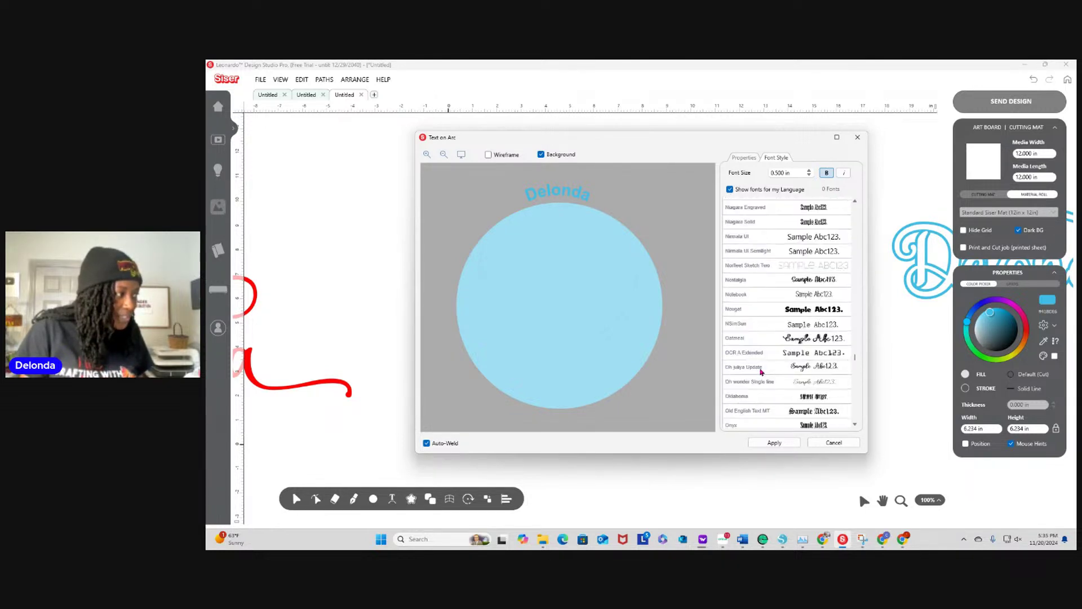
{"action": "scroll", "coordinate": [766, 375], "scroll_direction": "down", "scroll_amount": 5}
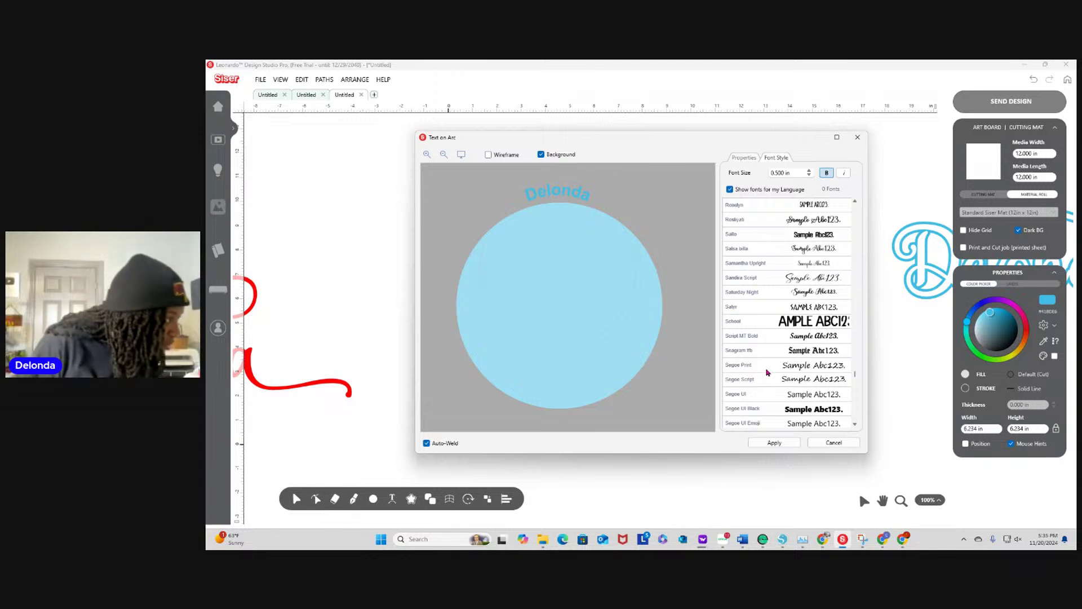
{"action": "left_click", "coordinate": [781, 263]}
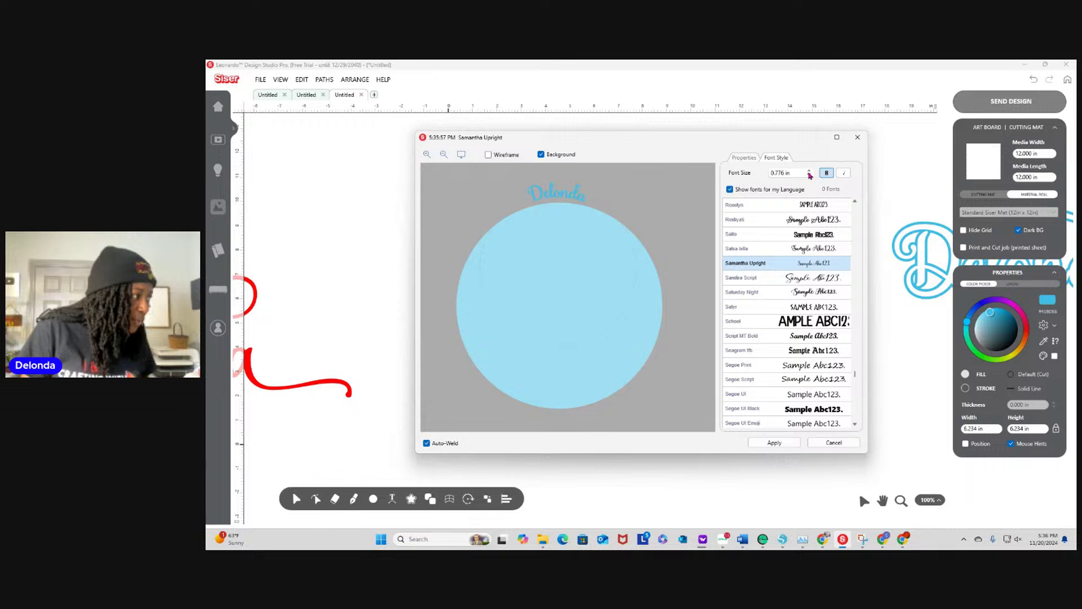
Increase the arc text's font size to 2.193 in
{"action": "left_click", "coordinate": [810, 171]}
{"action": "left_click", "coordinate": [809, 171]}
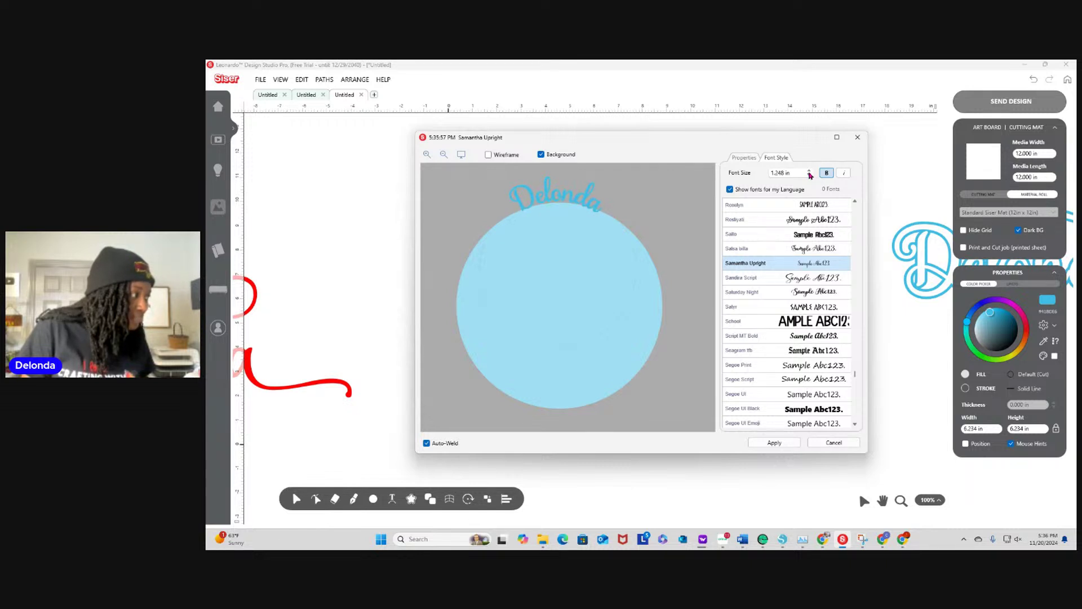
{"action": "left_click", "coordinate": [809, 171]}
{"action": "left_click", "coordinate": [809, 171]}
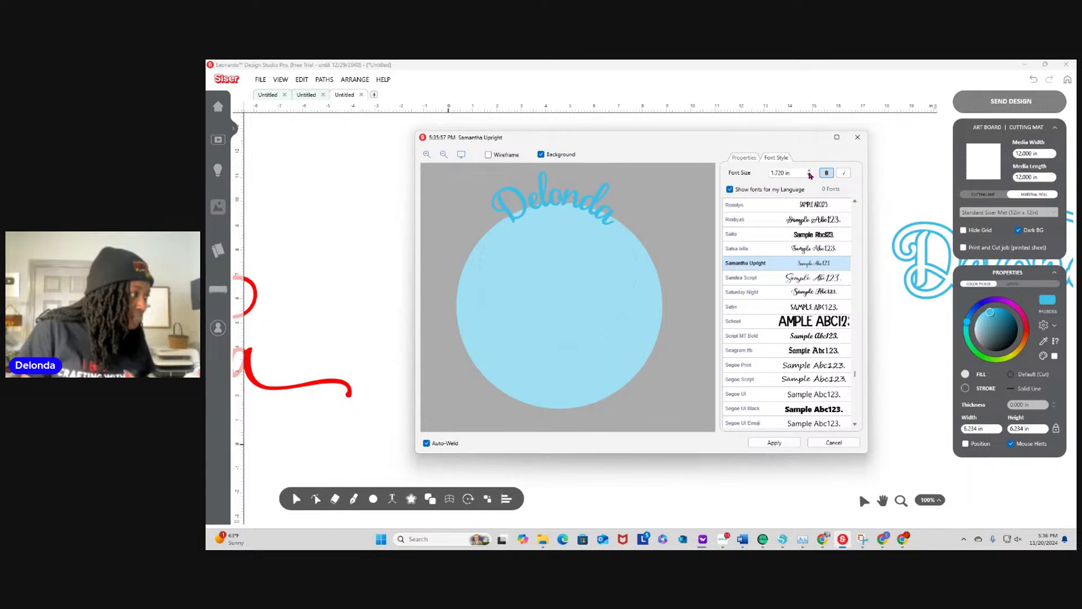
{"action": "left_click", "coordinate": [810, 171]}
{"action": "left_click", "coordinate": [810, 171]}
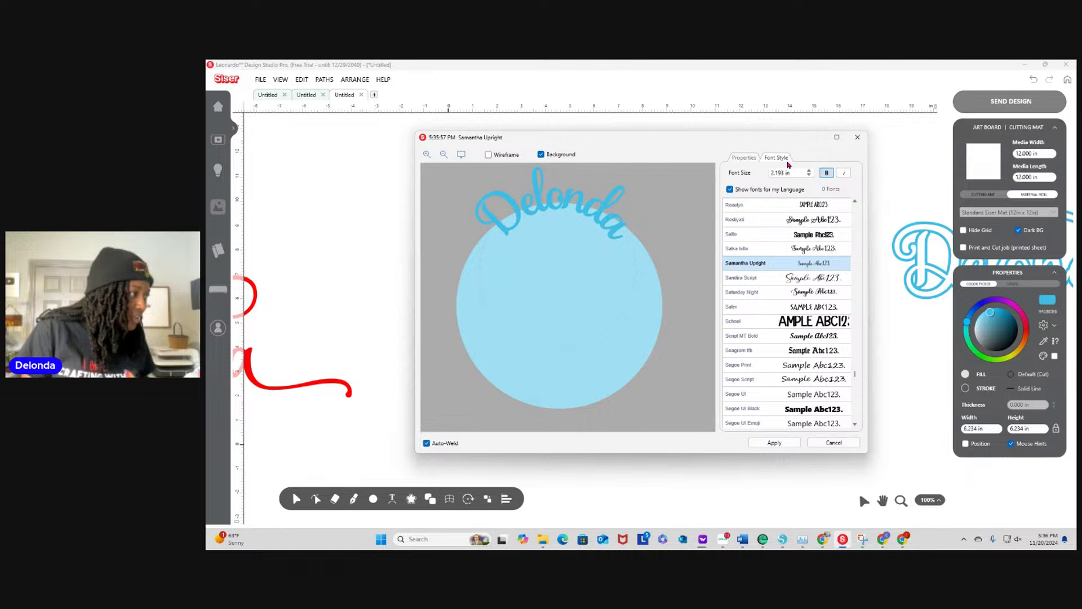
Move the arc text slightly higher above the circle and try an angle of 0.197, resetting it to 0.000
{"action": "left_click", "coordinate": [745, 159]}
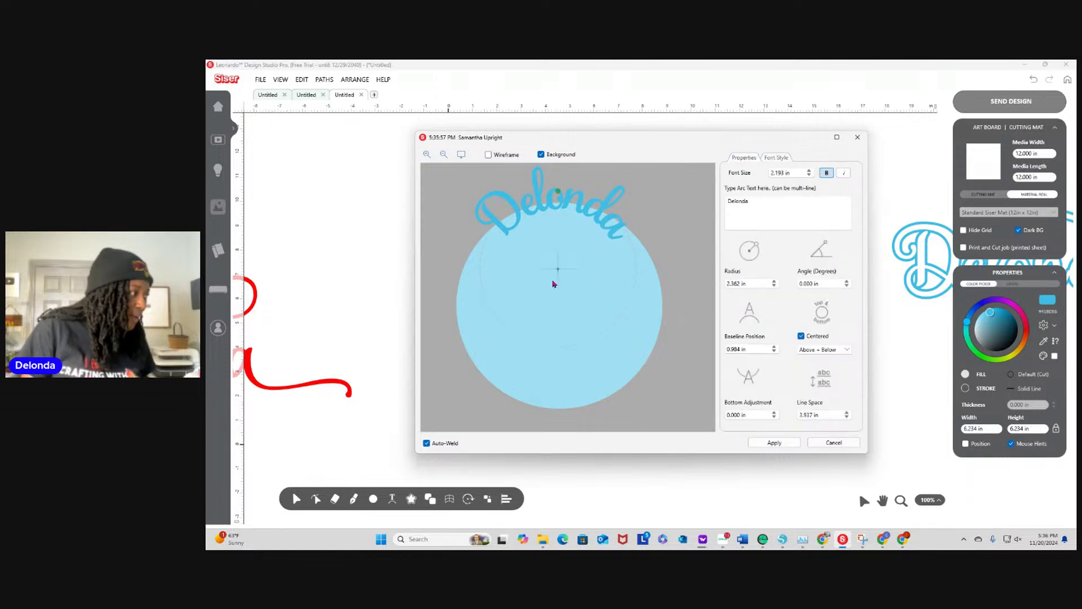
{"action": "left_click_drag", "start_coordinate": [562, 274], "coordinate": [561, 261]}
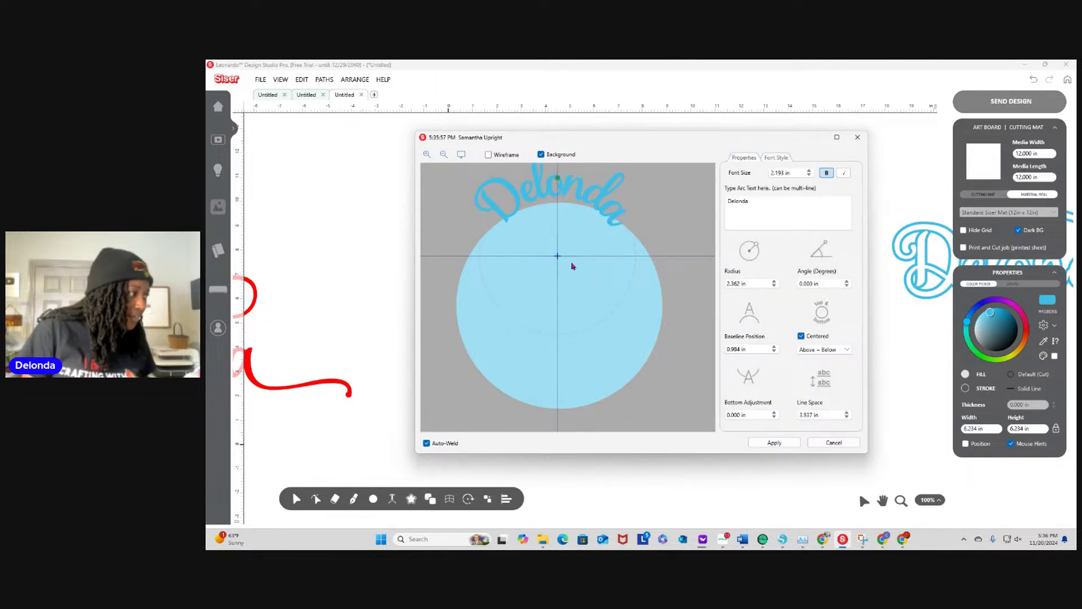
{"action": "left_click", "coordinate": [847, 282]}
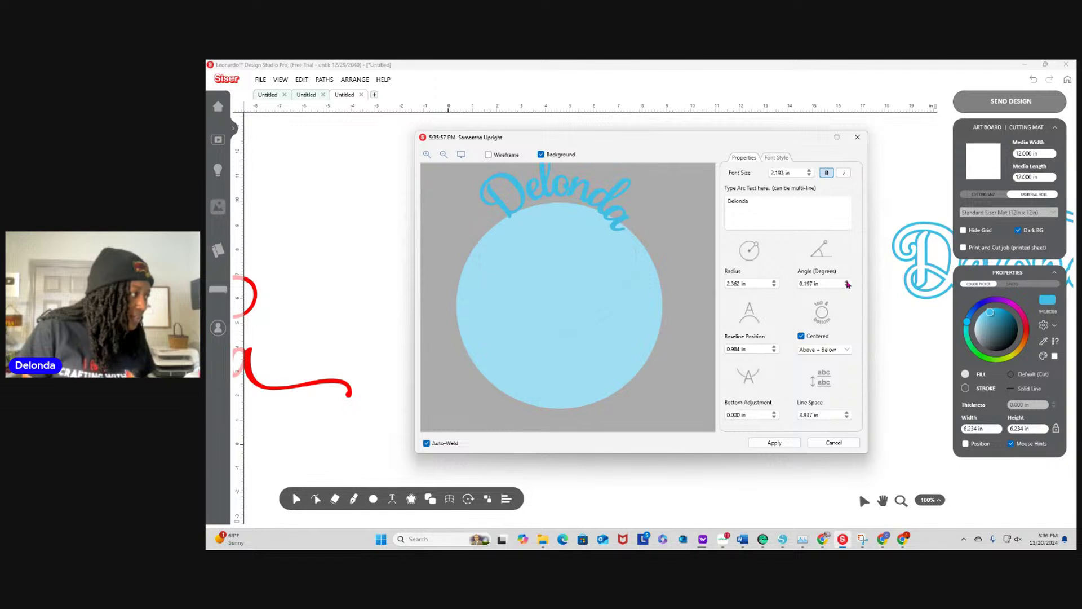
{"action": "left_click", "coordinate": [846, 286]}
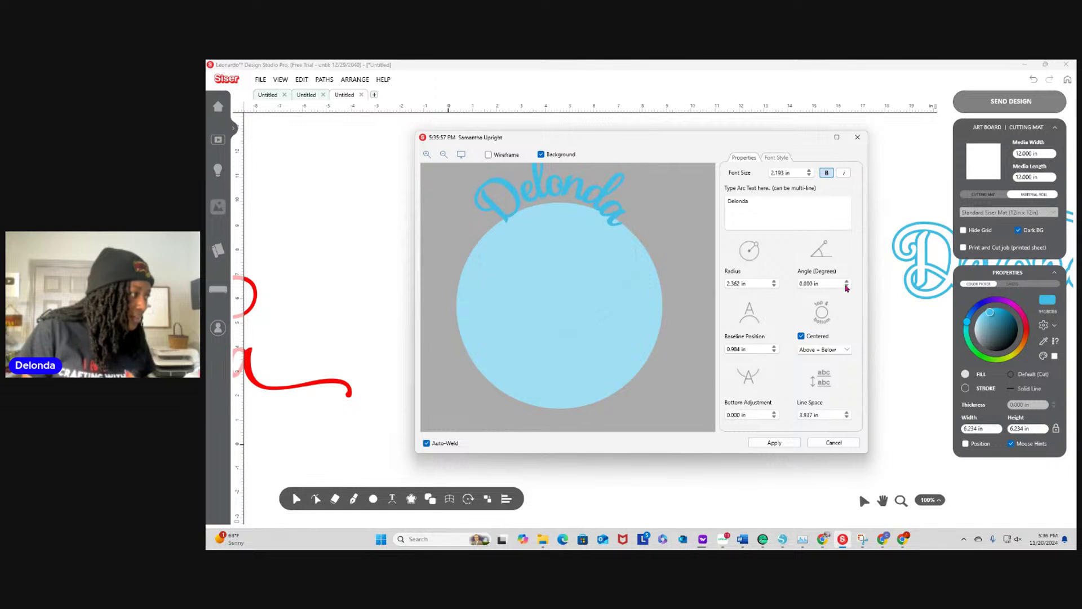
Enlarge the arc text's radius to about 3.824 in and centre the arc on the circle so the name curves above it
{"action": "left_click", "coordinate": [774, 281]}
{"action": "left_click", "coordinate": [774, 281]}
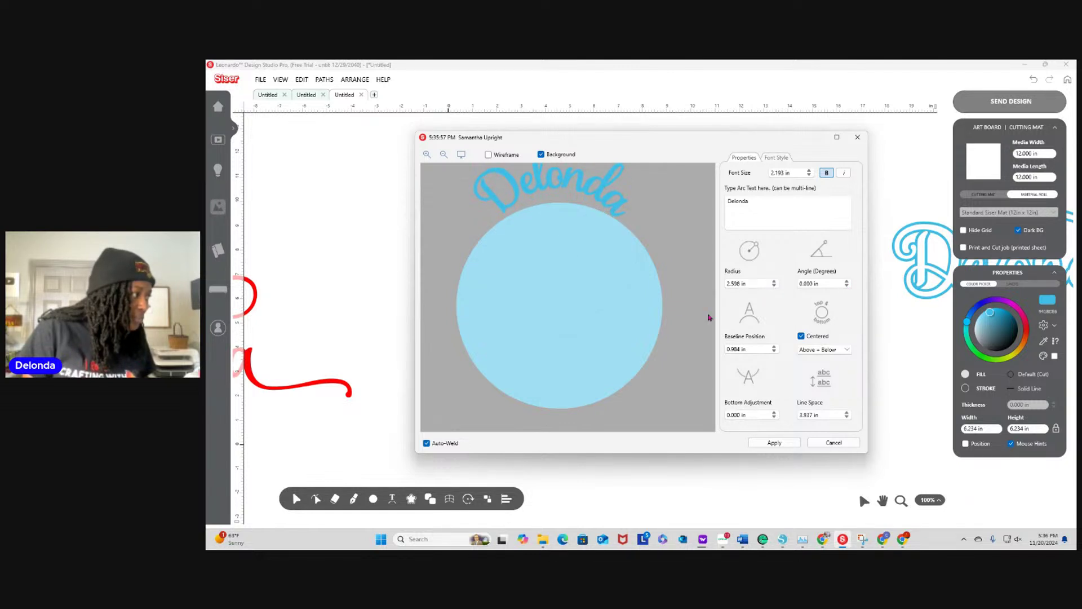
{"action": "left_click_drag", "start_coordinate": [635, 292], "coordinate": [671, 316]}
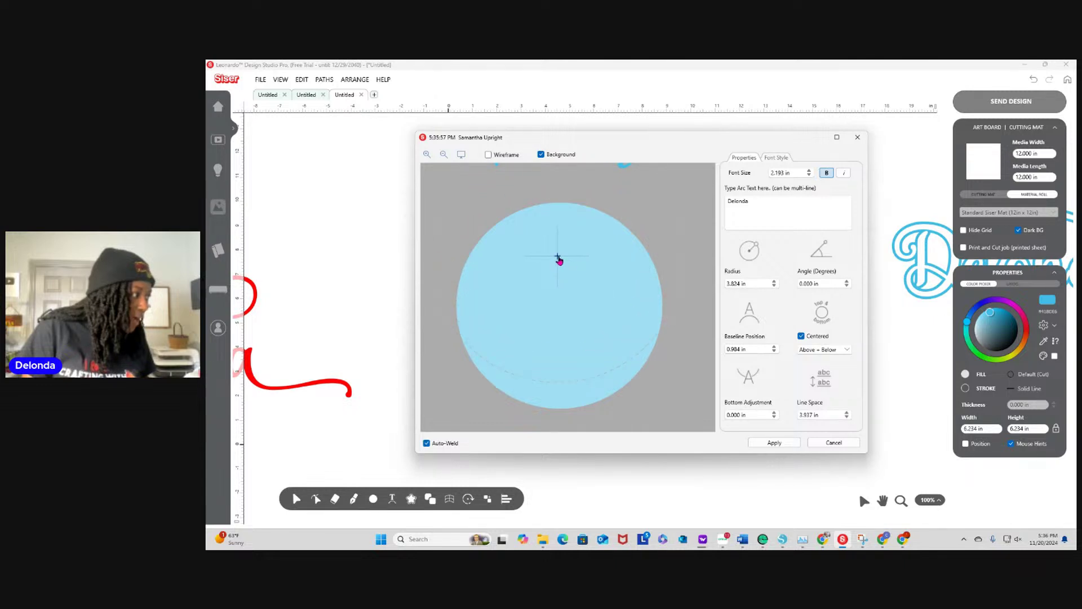
{"action": "left_click_drag", "start_coordinate": [558, 257], "coordinate": [558, 306]}
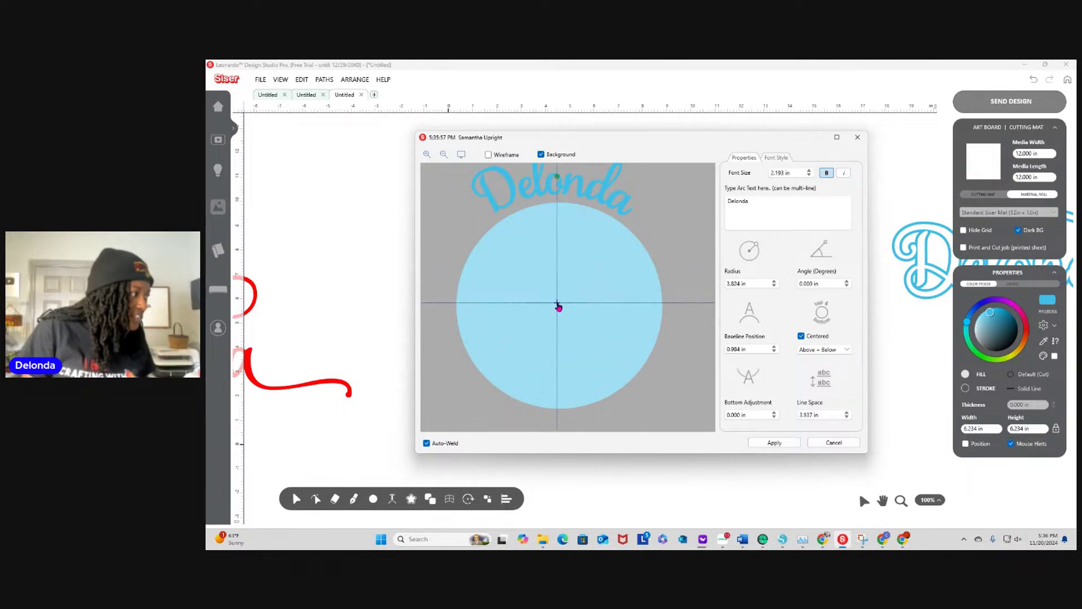
Add the second arc-text line "Loves to Craft", apply it, and scale the whole text down to about 6.207 by 9.642 in
{"action": "left_click", "coordinate": [771, 207]}
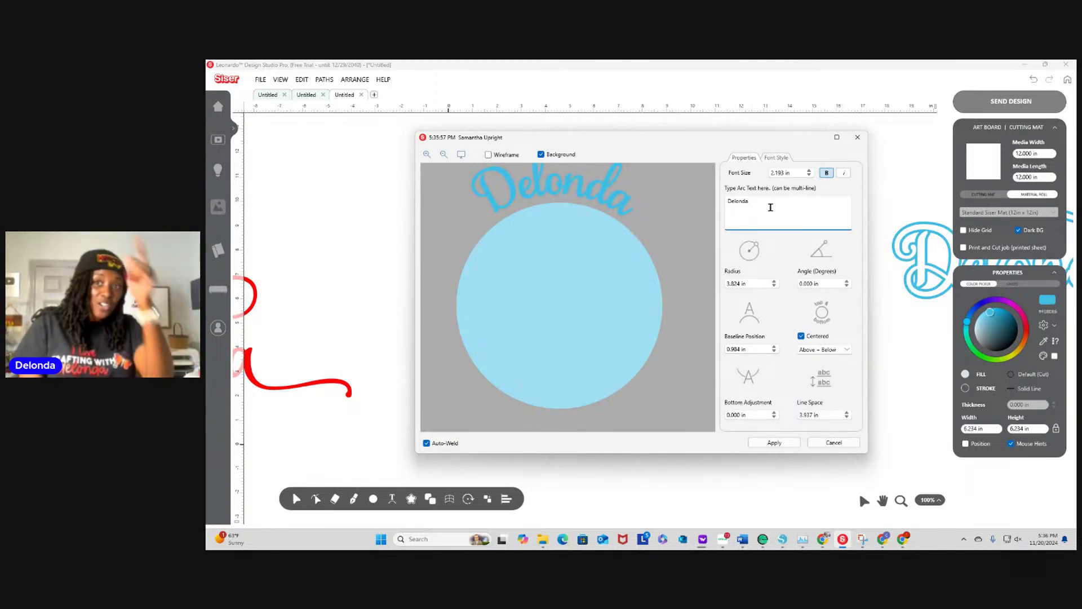
{"action": "key", "text": "Return"}
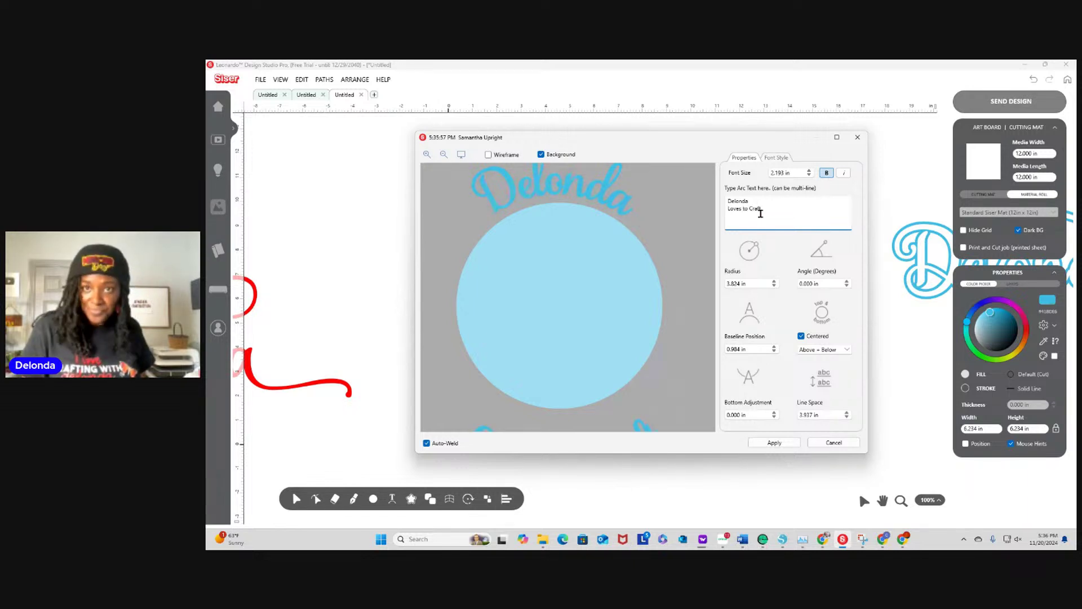
{"action": "type", "text": "ft"}
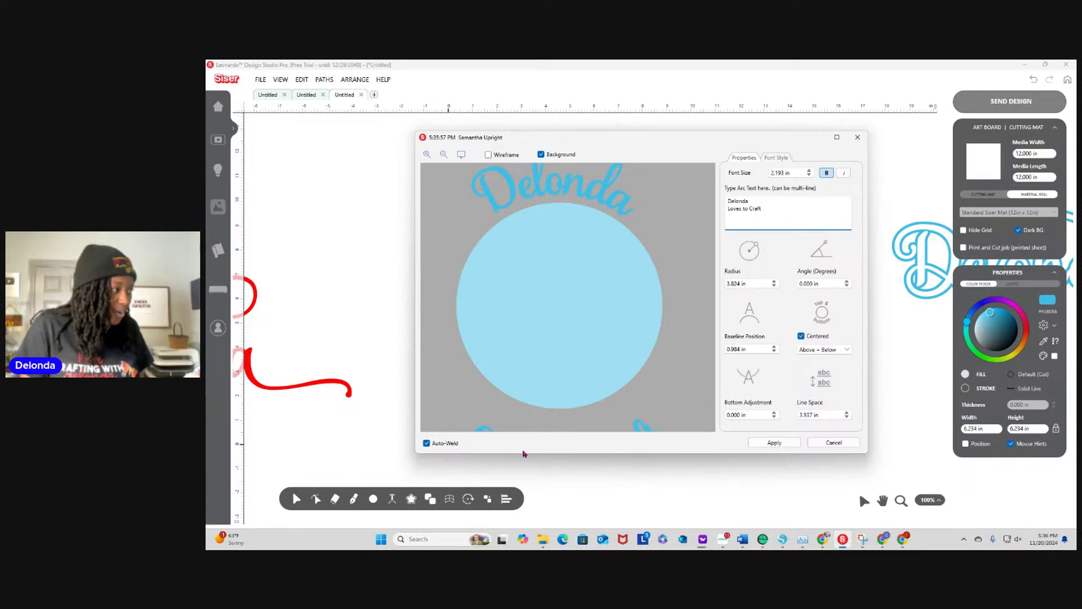
{"action": "left_click", "coordinate": [774, 443]}
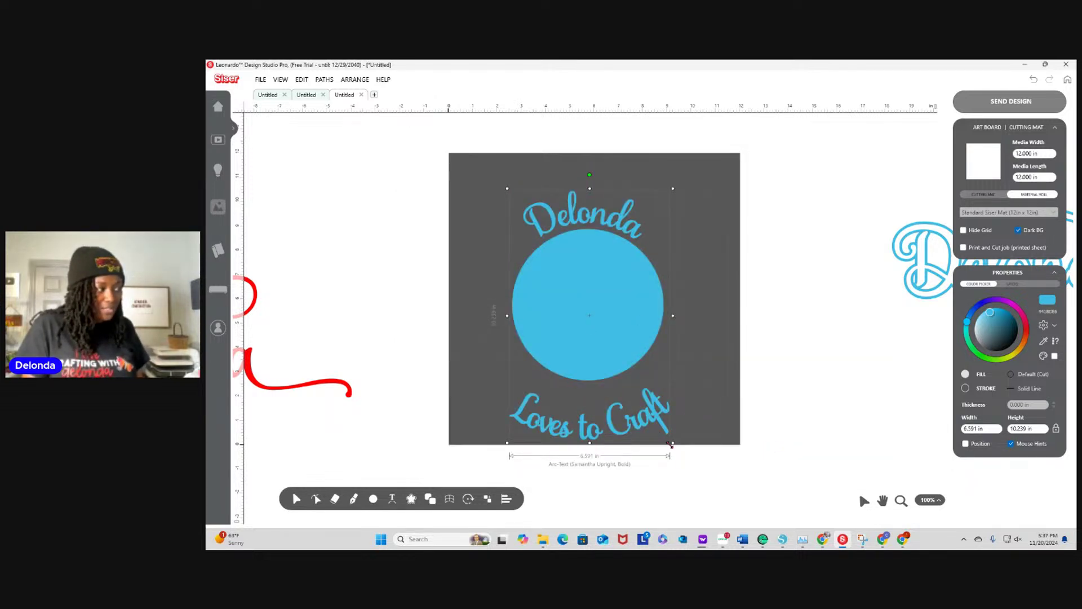
{"action": "mouse_move", "coordinate": [671, 444]}
{"action": "left_mouse_down"}
{"action": "mouse_move", "coordinate": [688, 454]}
{"action": "mouse_move", "coordinate": [664, 428]}
{"action": "left_mouse_up"}
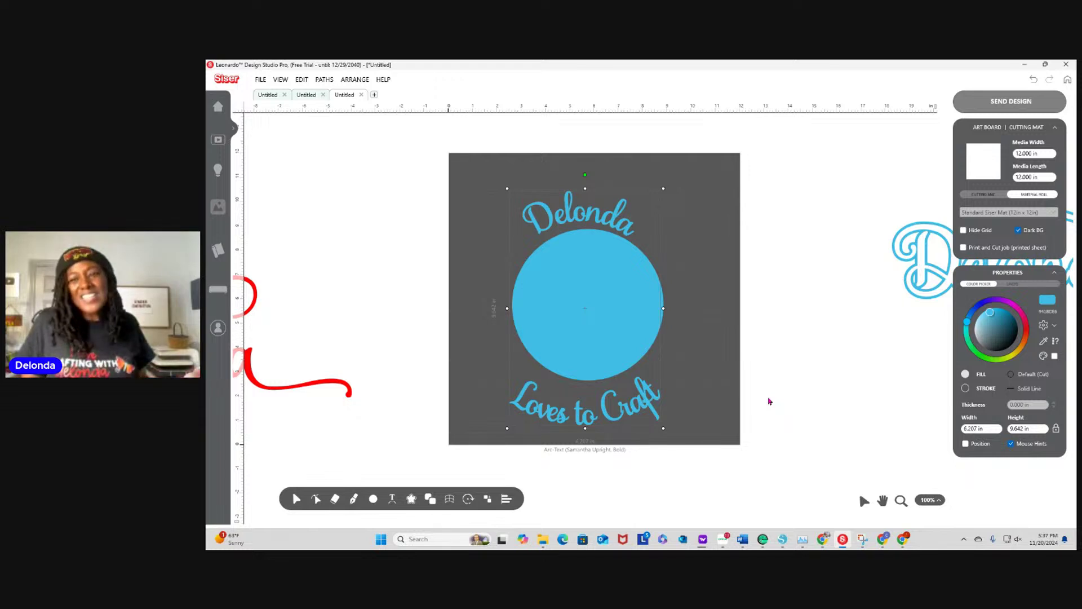
Edit the arc text with 1.969 in bottom adjustment, 4.921 in line space and about 3.197 in radius, and reposition it around the circle
{"action": "double_click", "coordinate": [619, 417]}
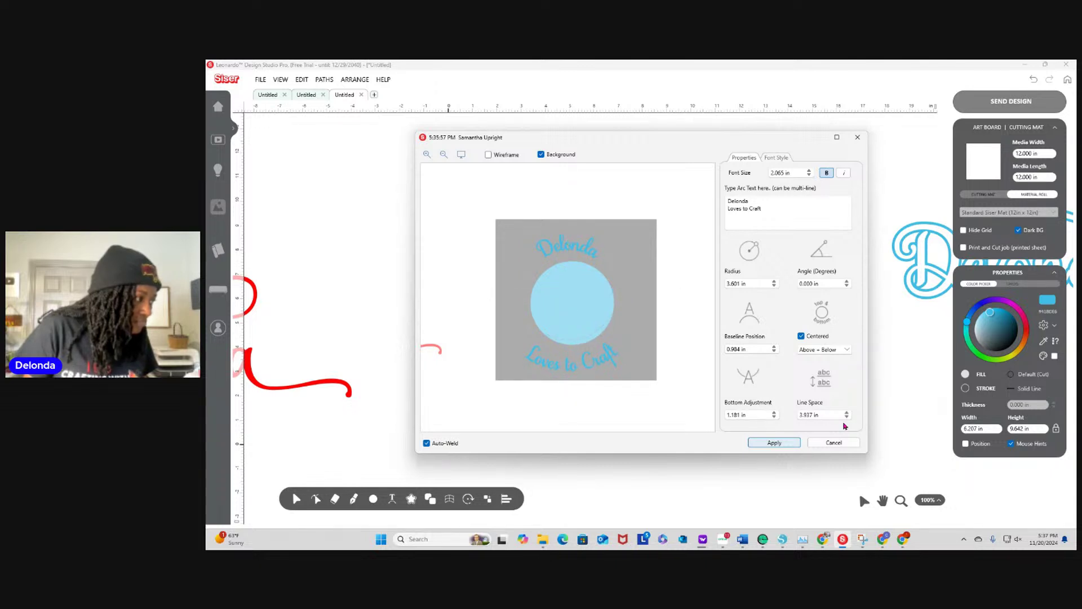
{"action": "left_click", "coordinate": [847, 350]}
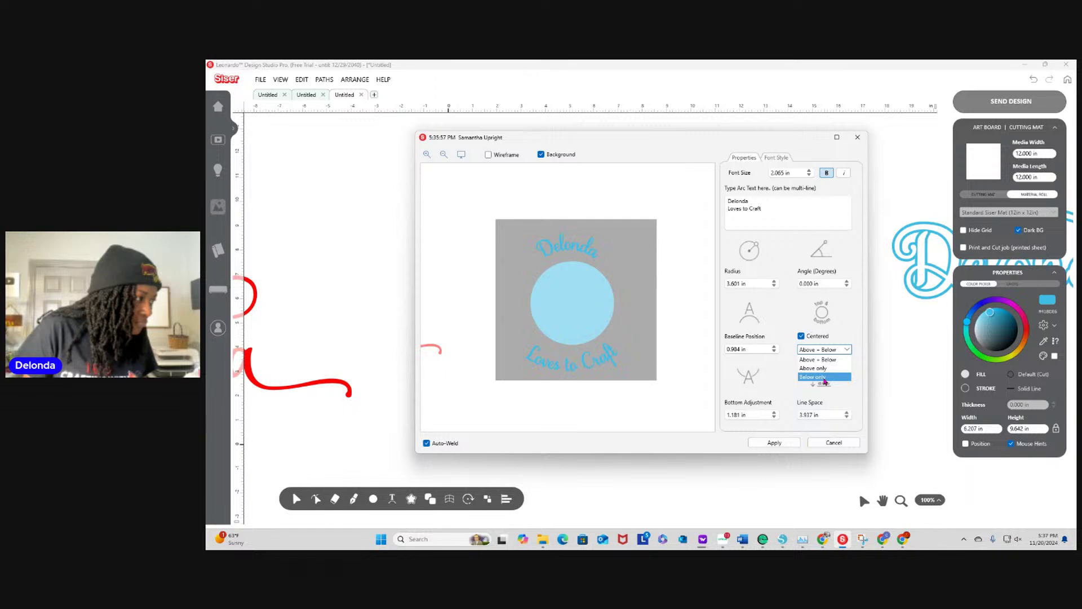
{"action": "left_click", "coordinate": [775, 413]}
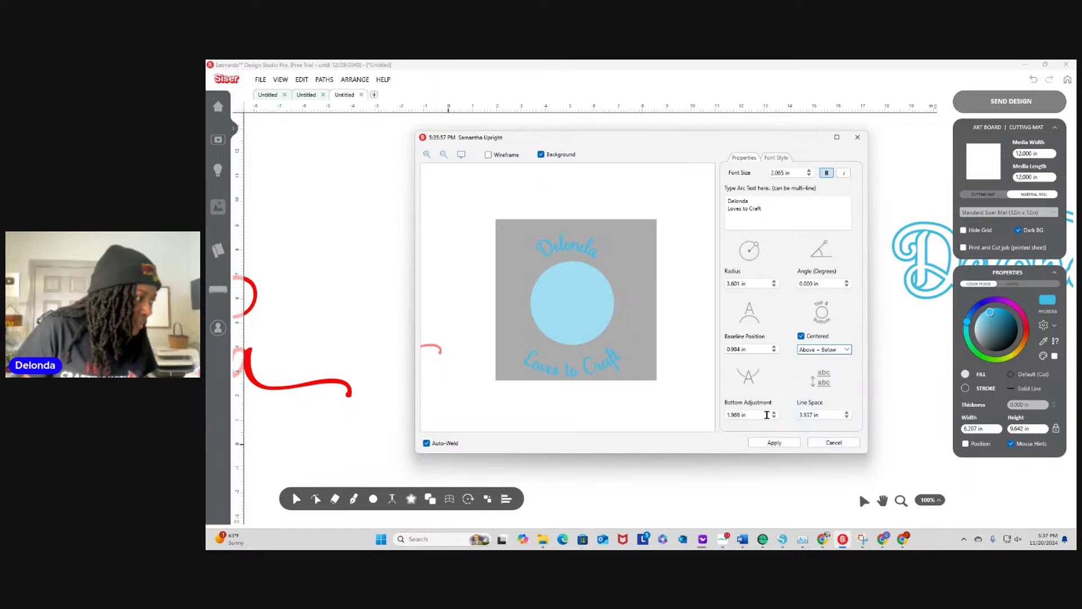
{"action": "left_click", "coordinate": [848, 414]}
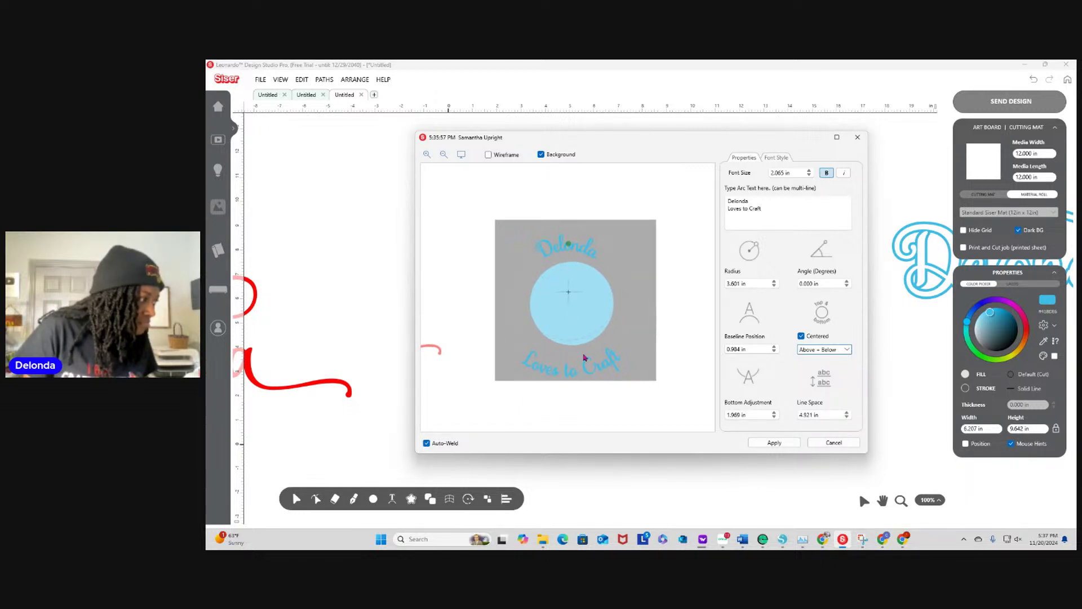
{"action": "left_click_drag", "start_coordinate": [567, 342], "coordinate": [568, 341]}
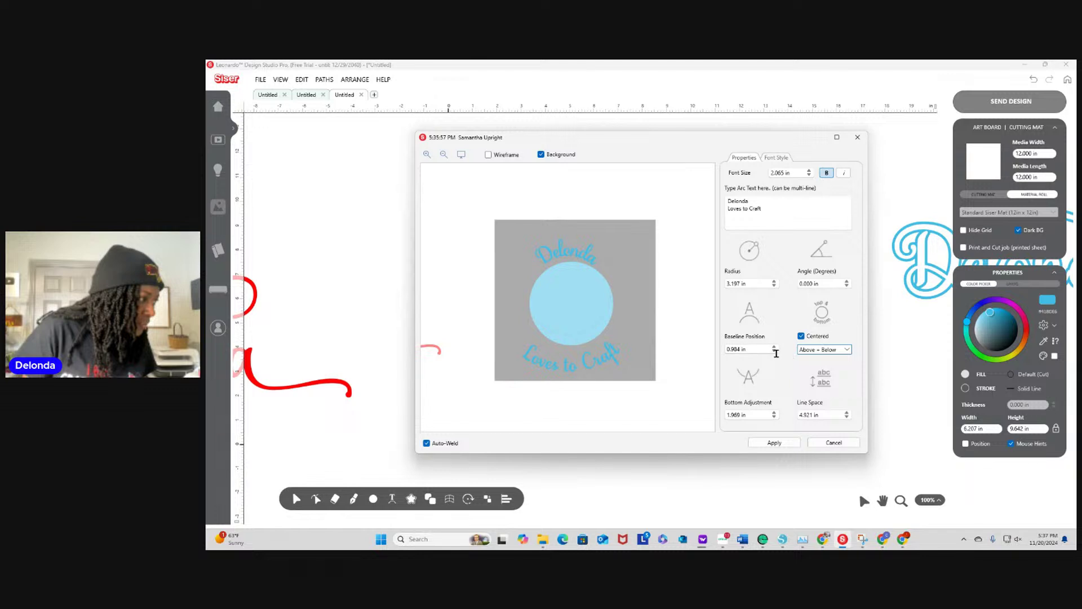
{"action": "left_click", "coordinate": [776, 446]}
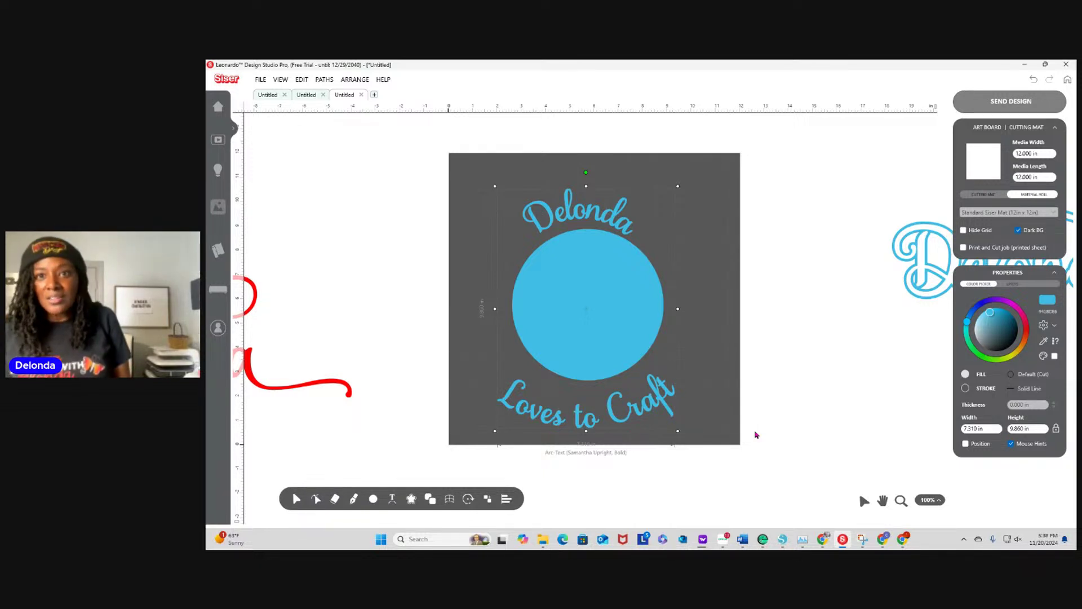
{"action": "left_click_drag", "start_coordinate": [585, 310], "coordinate": [594, 308]}
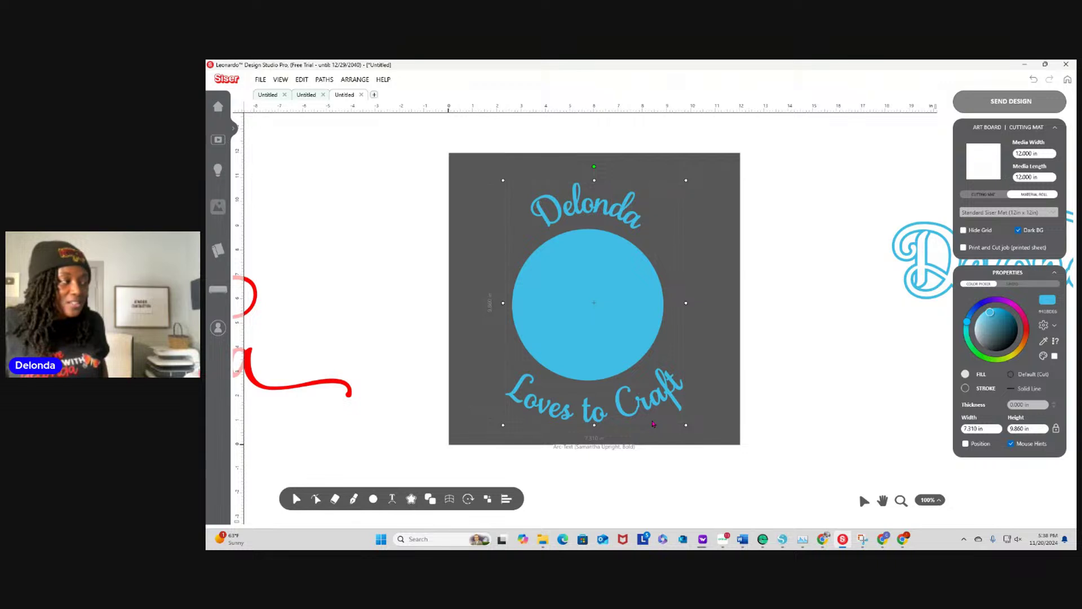
Browse the Design Library's general results and its Thanksgiving designs
{"action": "mouse_move", "coordinate": [218, 199]}
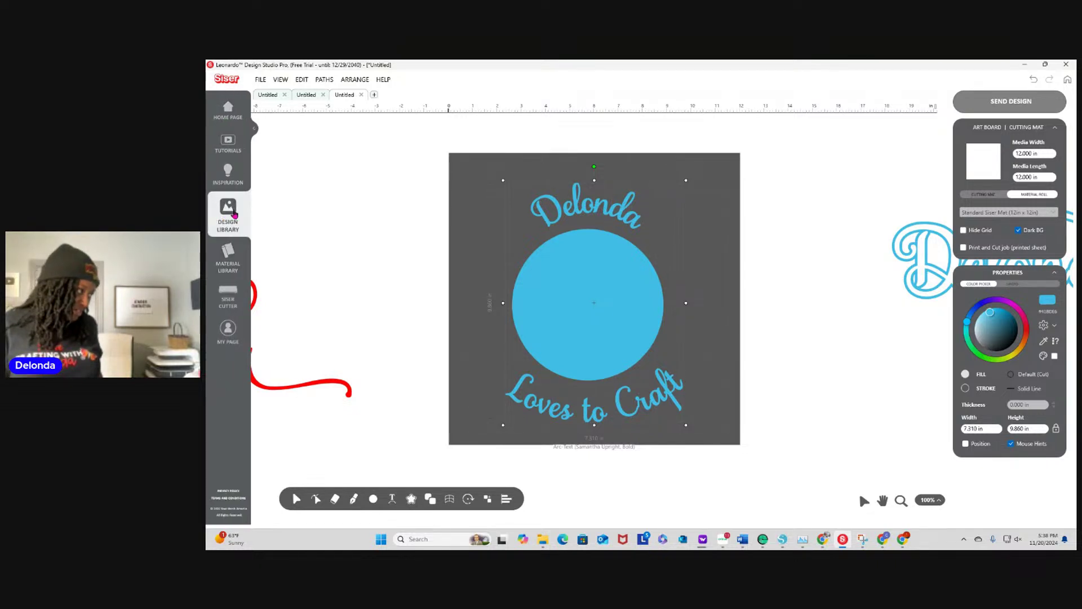
{"action": "left_click", "coordinate": [228, 211]}
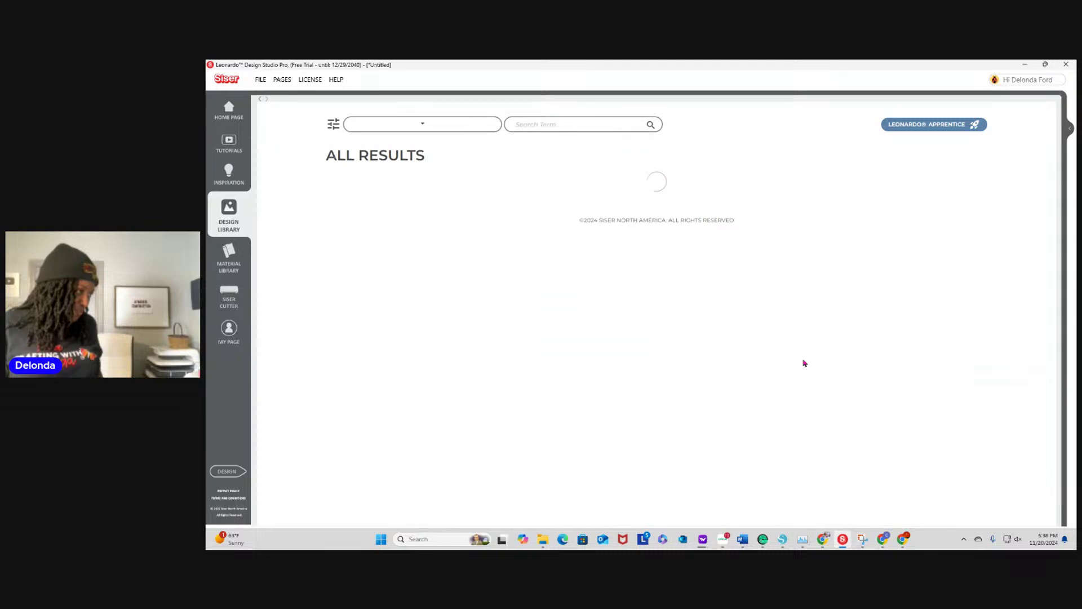
{"action": "scroll", "coordinate": [792, 409], "scroll_direction": "down", "scroll_amount": 5}
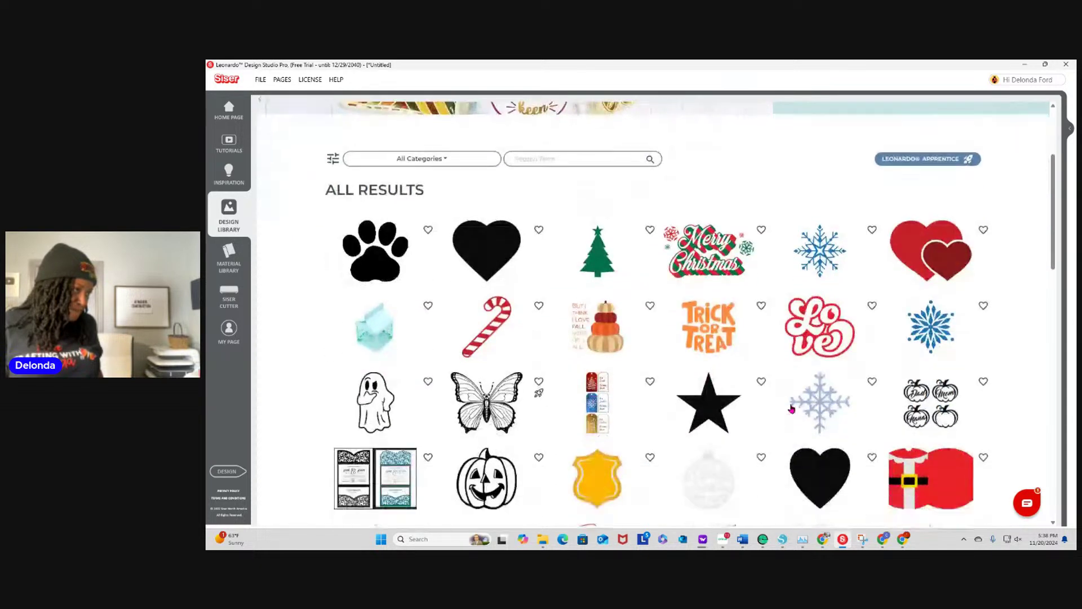
{"action": "scroll", "coordinate": [792, 409], "scroll_direction": "down", "scroll_amount": 5}
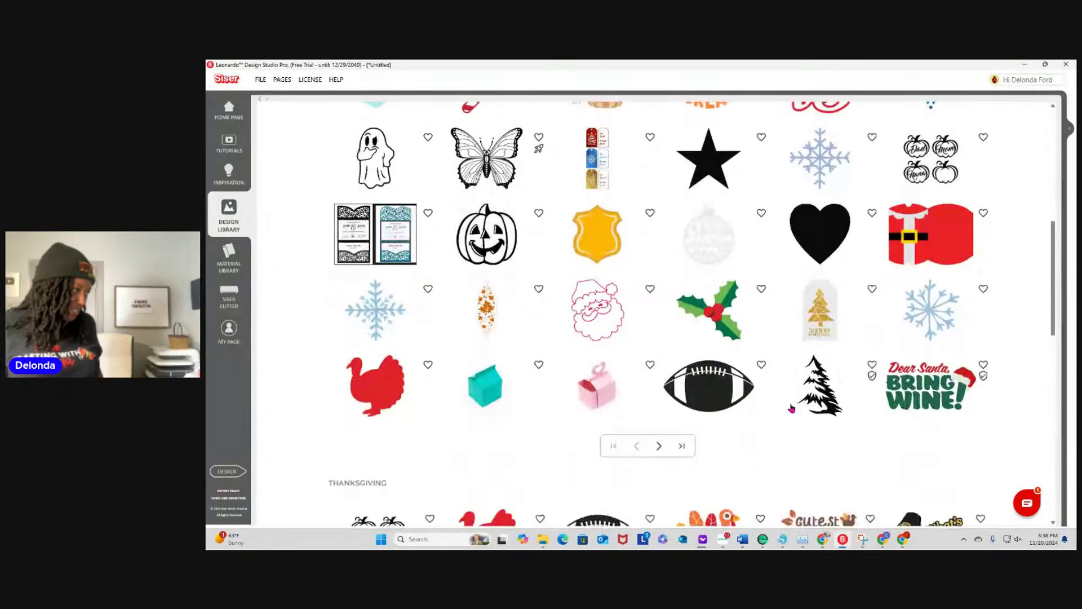
{"action": "scroll", "coordinate": [792, 408], "scroll_direction": "down", "scroll_amount": 1}
{"action": "scroll", "coordinate": [791, 408], "scroll_direction": "down", "scroll_amount": 4}
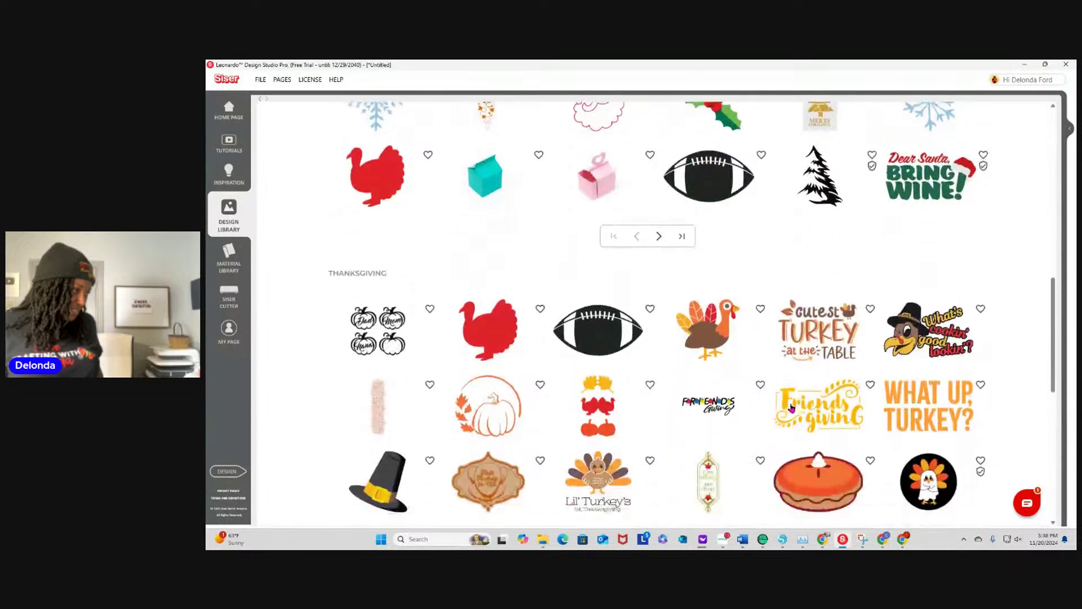
{"action": "scroll", "coordinate": [791, 409], "scroll_direction": "down", "scroll_amount": 3}
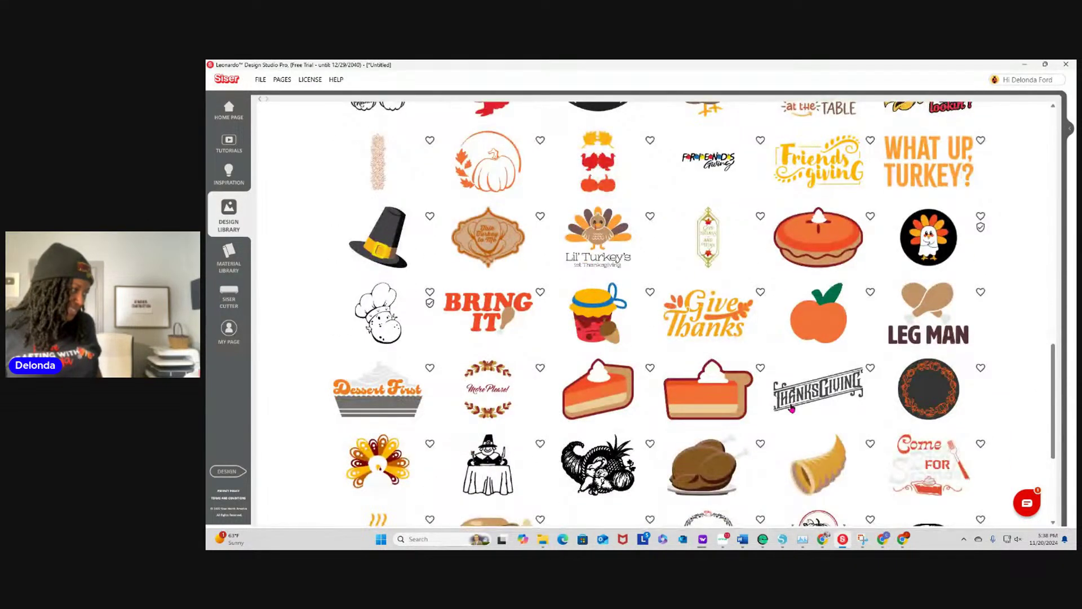
{"action": "scroll", "coordinate": [792, 408], "scroll_direction": "down", "scroll_amount": 4}
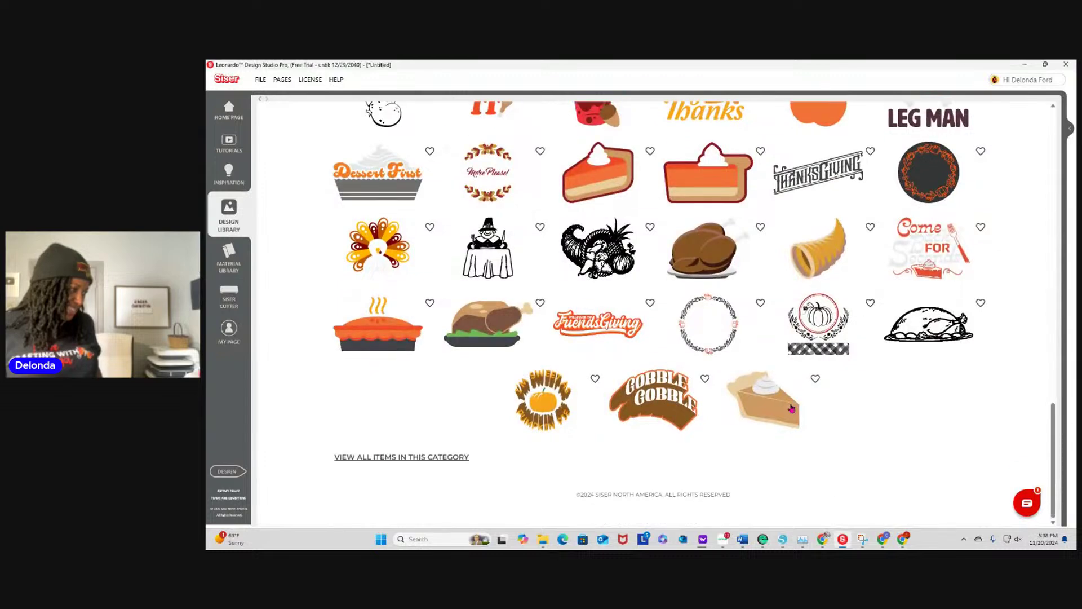
{"action": "scroll", "coordinate": [792, 408], "scroll_direction": "up", "scroll_amount": 5}
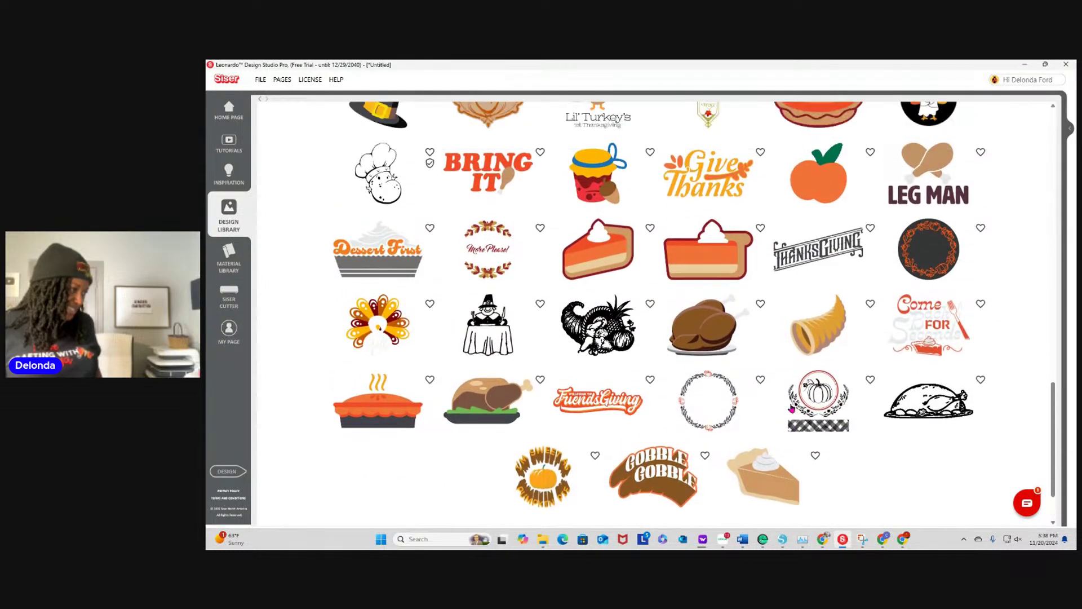
{"action": "scroll", "coordinate": [792, 408], "scroll_direction": "up", "scroll_amount": 4}
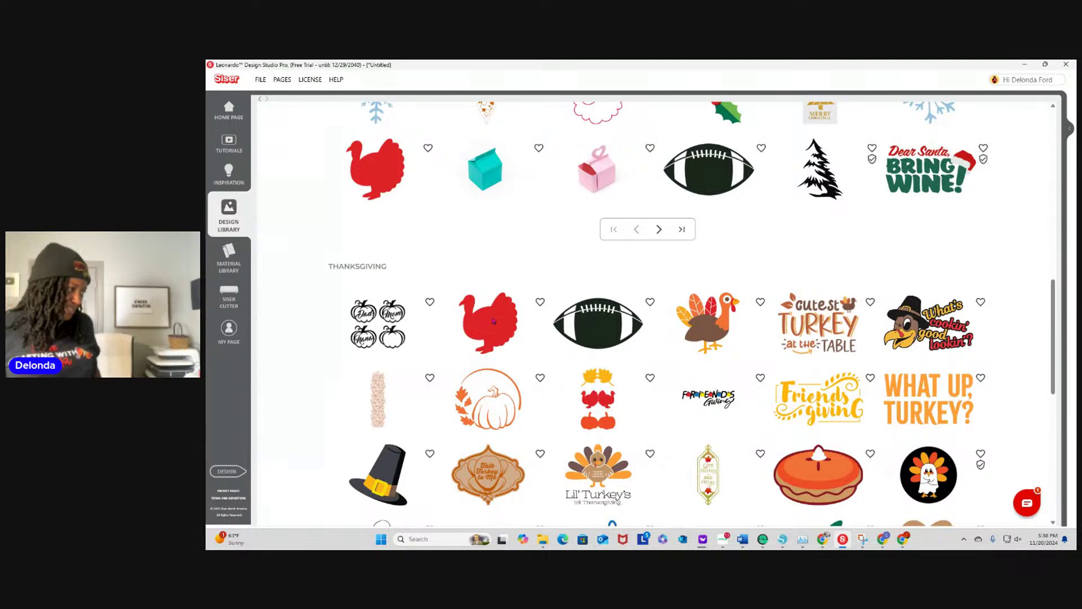
Open the red Turkey design from the Thanksgiving category in the current document and move it off the artboard
{"action": "left_click", "coordinate": [493, 322]}
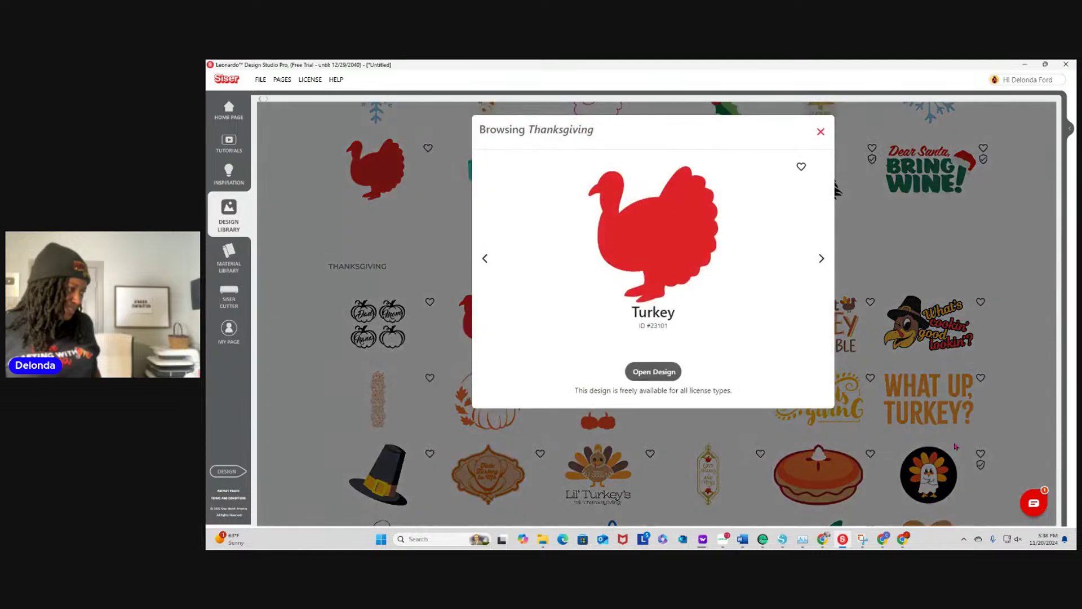
{"action": "left_click", "coordinate": [654, 377]}
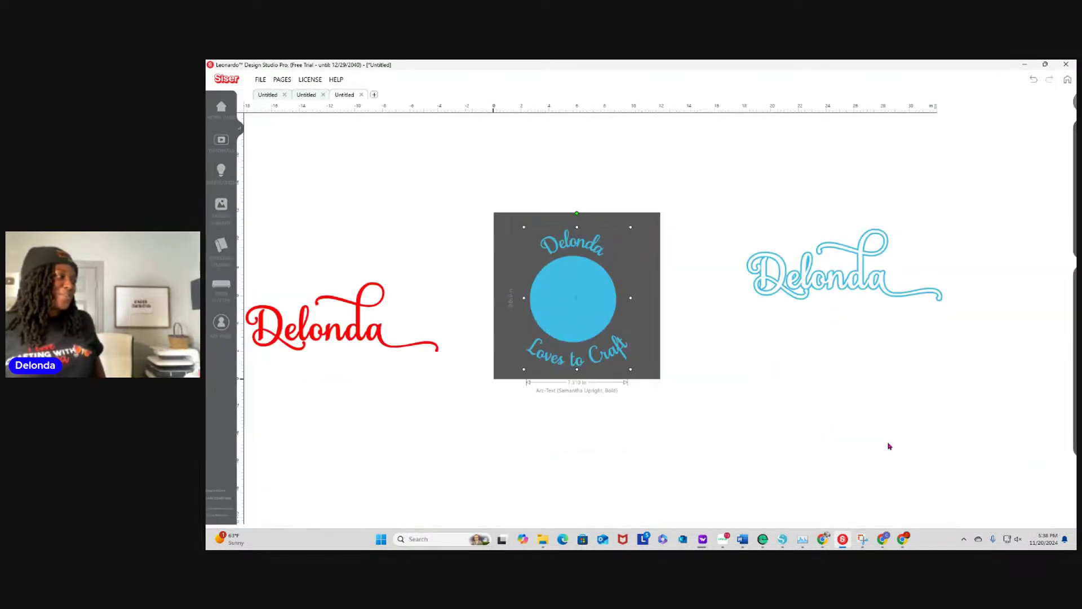
{"action": "right_click", "coordinate": [613, 321]}
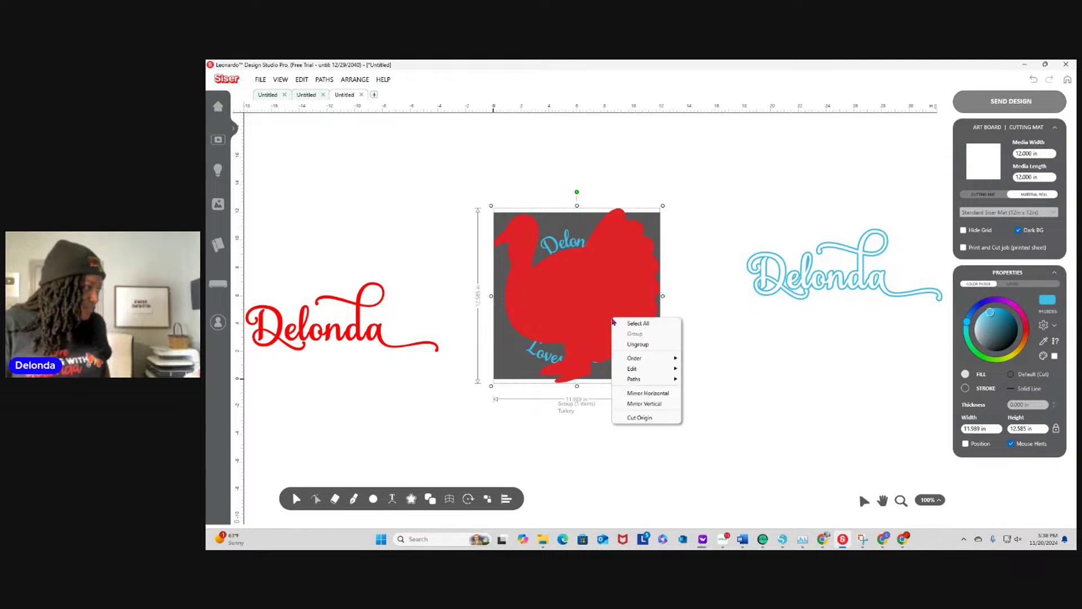
{"action": "left_click_drag", "start_coordinate": [630, 255], "coordinate": [796, 226]}
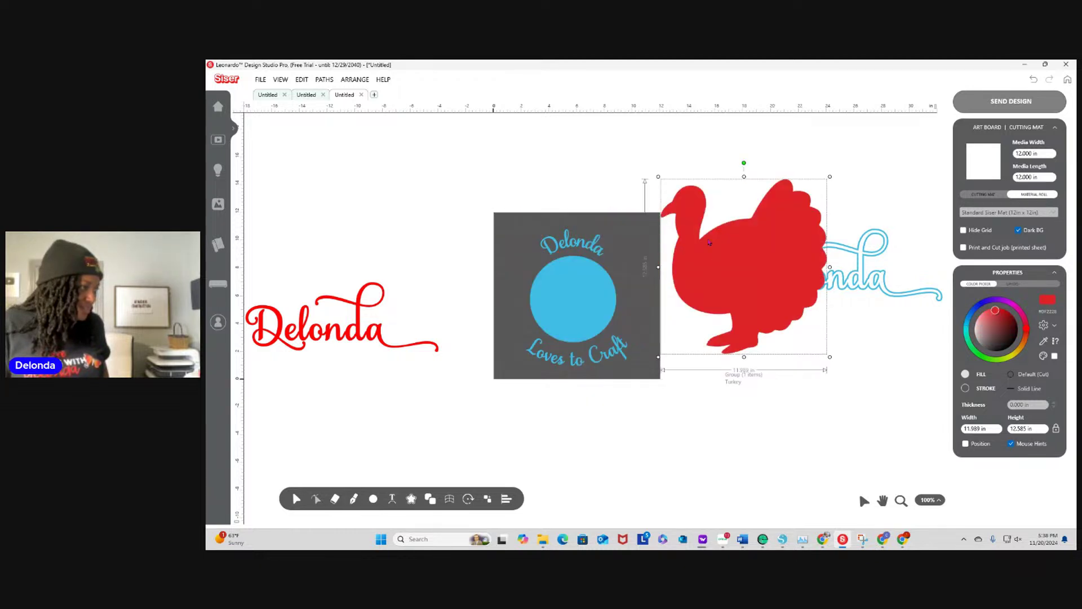
{"action": "left_click_drag", "start_coordinate": [712, 272], "coordinate": [712, 217]}
Copy the red turkey and paste it into a new blank document
{"action": "right_click", "coordinate": [711, 217]}
{"action": "mouse_move", "coordinate": [755, 254]}
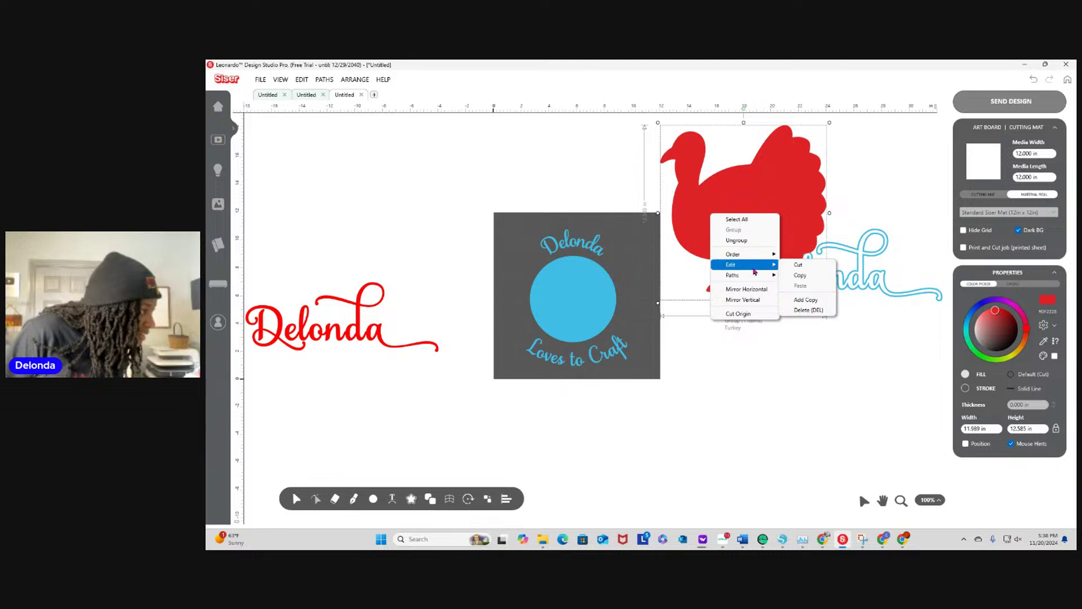
{"action": "mouse_move", "coordinate": [757, 265]}
{"action": "left_click", "coordinate": [801, 297]}
{"action": "left_click", "coordinate": [373, 95]}
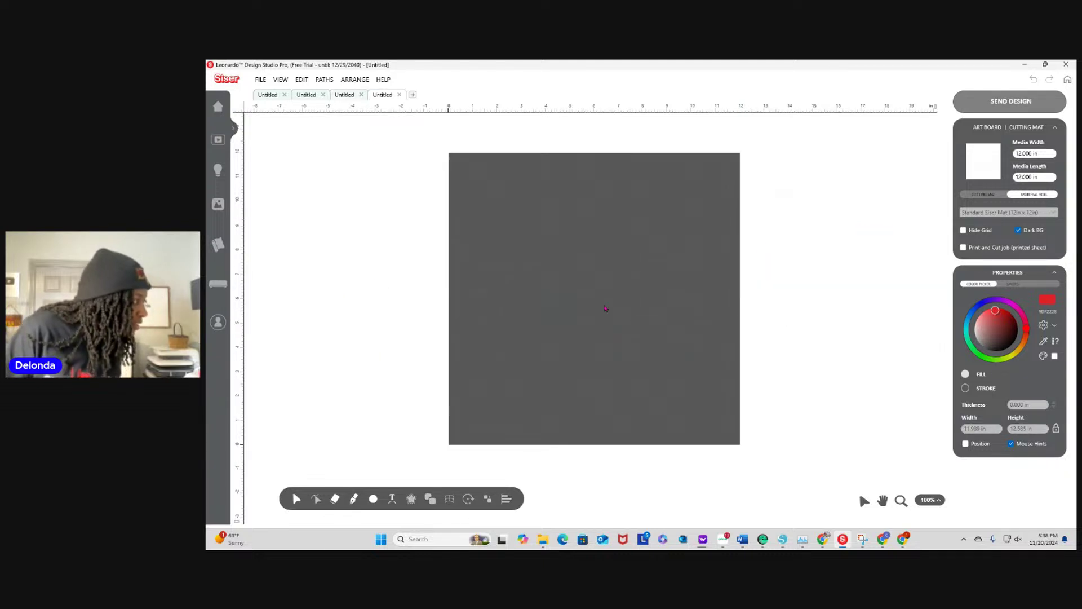
{"action": "right_click", "coordinate": [576, 274]}
{"action": "mouse_move", "coordinate": [577, 321]}
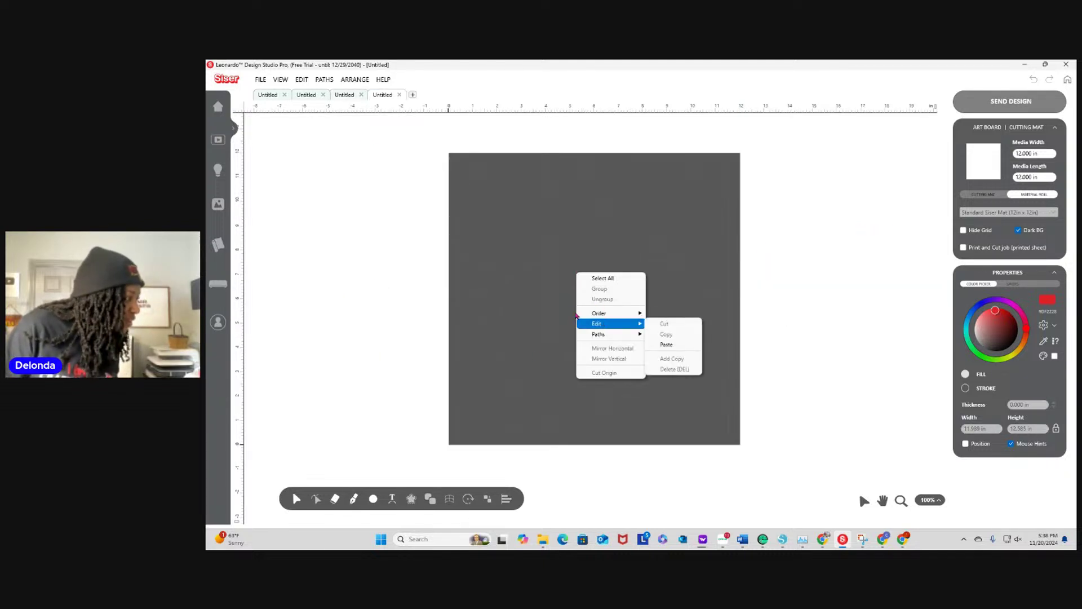
{"action": "left_click", "coordinate": [529, 288]}
{"action": "key", "text": "ctrl+v"}
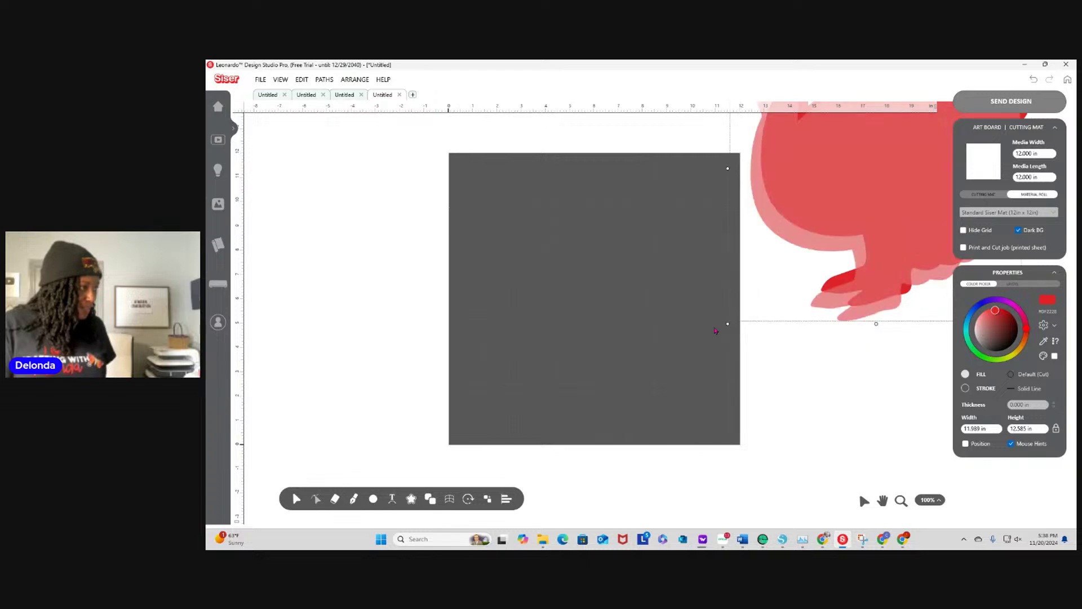
Move the turkey onto the artboard, scale it down to about 7.583 by 7.960 in, and position it near the centre
{"action": "left_click_drag", "start_coordinate": [716, 331], "coordinate": [553, 317]}
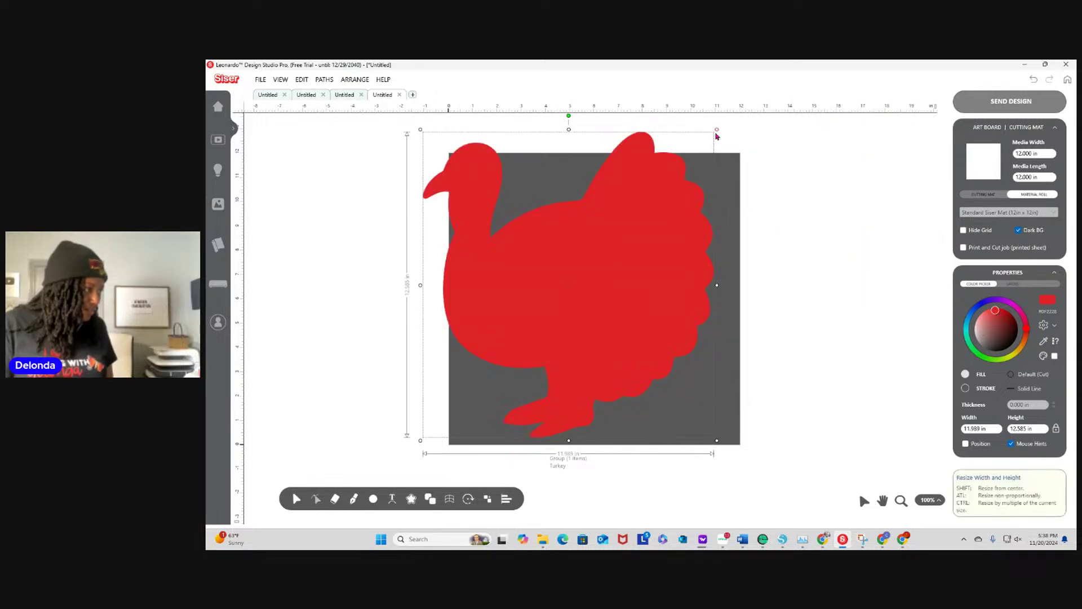
{"action": "left_click_drag", "start_coordinate": [716, 136], "coordinate": [608, 245]}
{"action": "left_click_drag", "start_coordinate": [514, 356], "coordinate": [586, 323]}
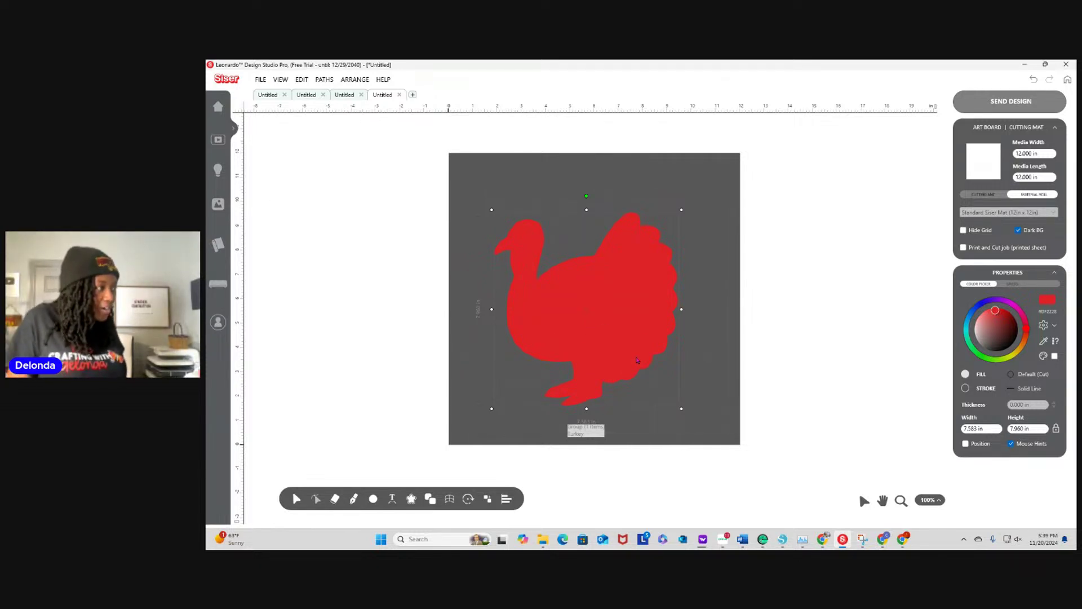
Start Text on Path along the turkey's outline with the text "I'm So Ready for Thanksgiving"
{"action": "left_click", "coordinate": [301, 79]}
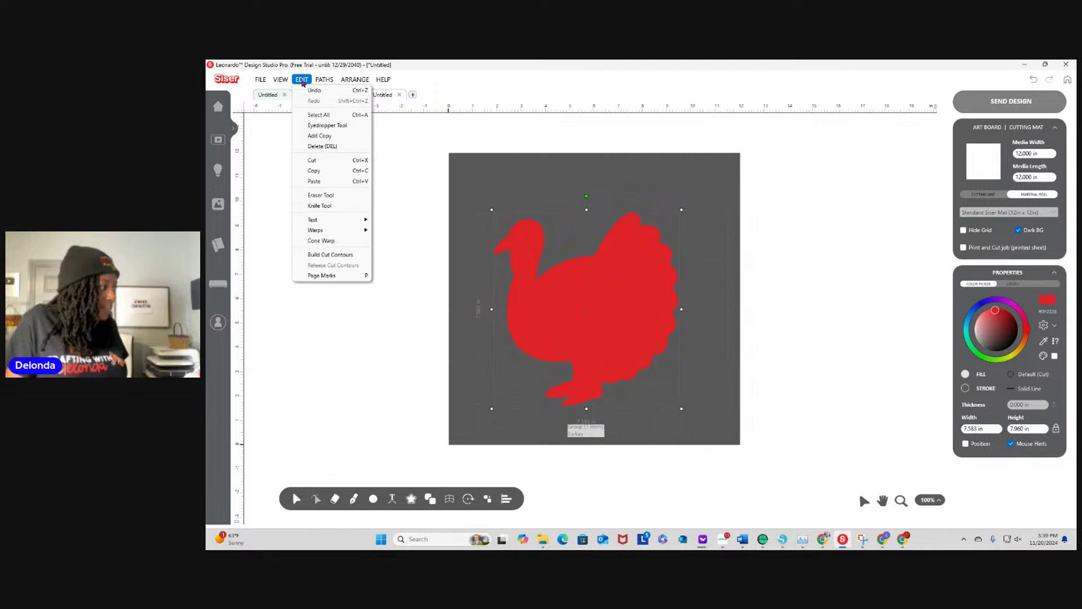
{"action": "mouse_move", "coordinate": [311, 224]}
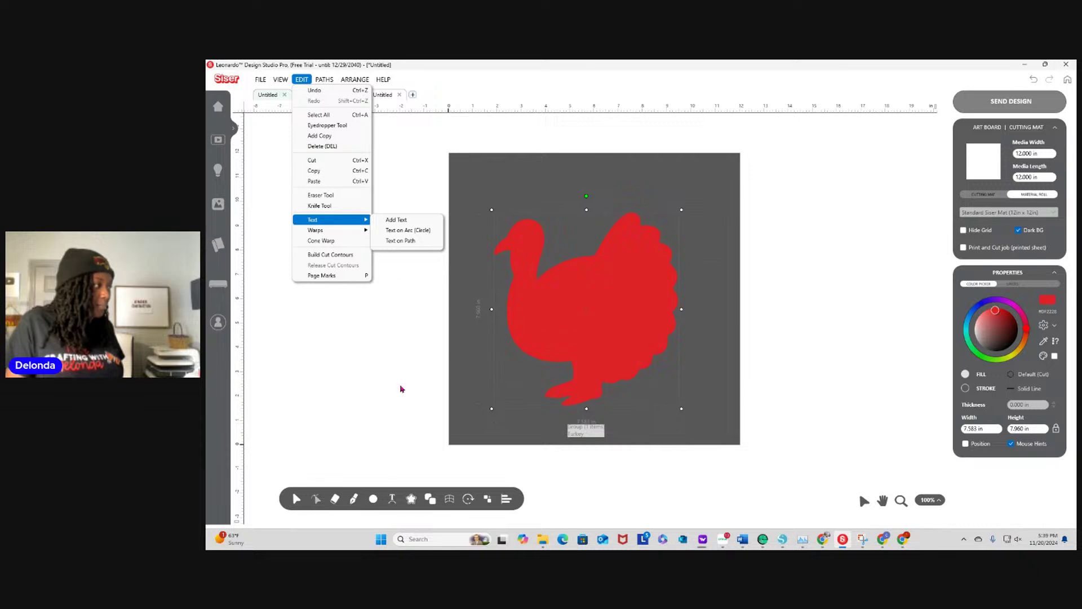
{"action": "left_click", "coordinate": [411, 241]}
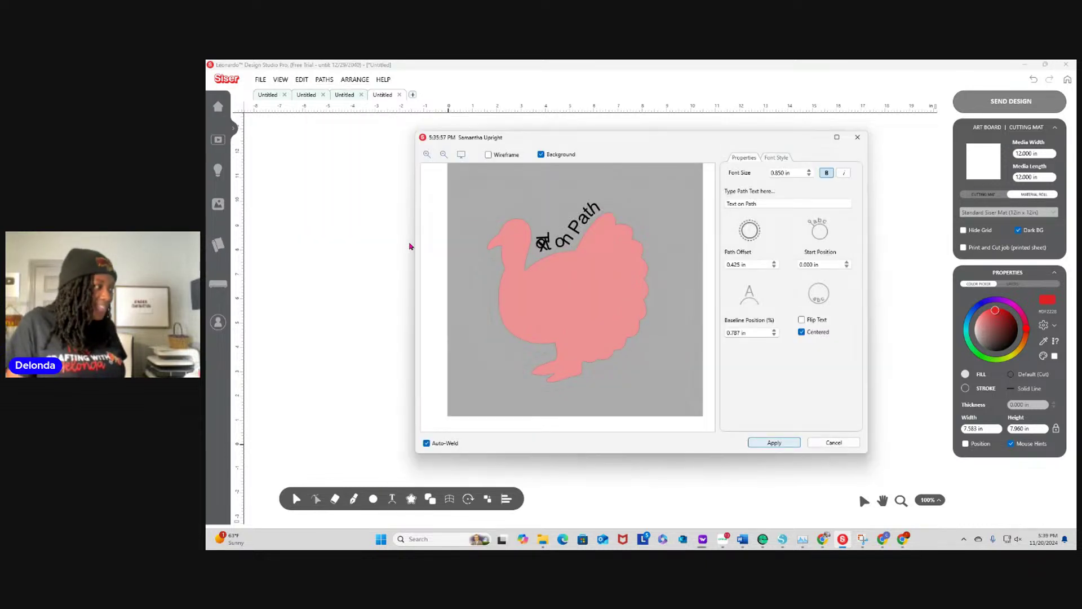
{"action": "left_click", "coordinate": [803, 203]}
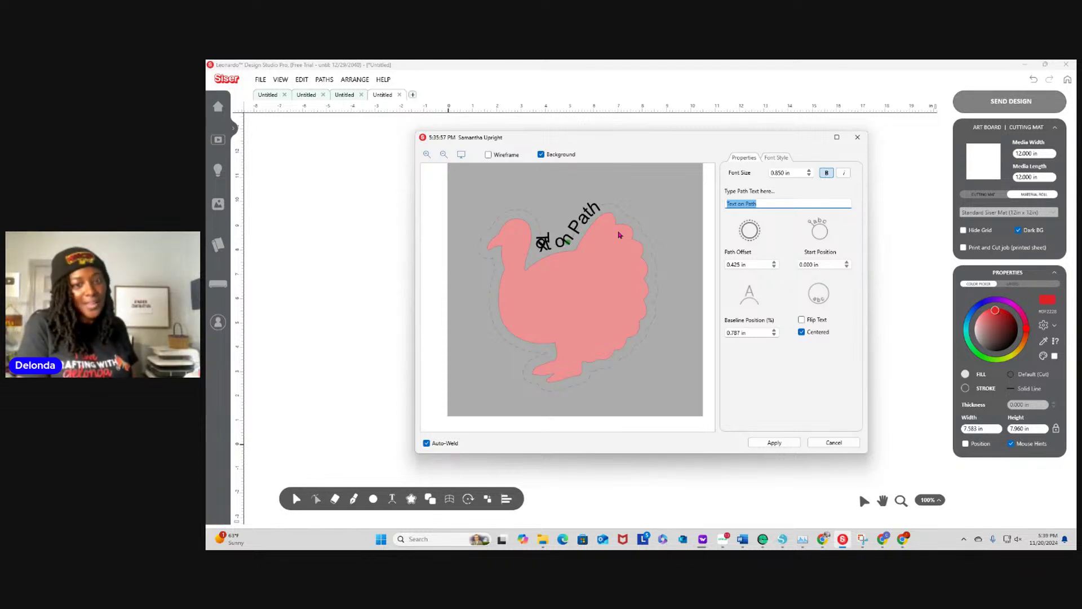
{"action": "key", "text": "BackSpace"}
{"action": "type", "text": "I'm "}
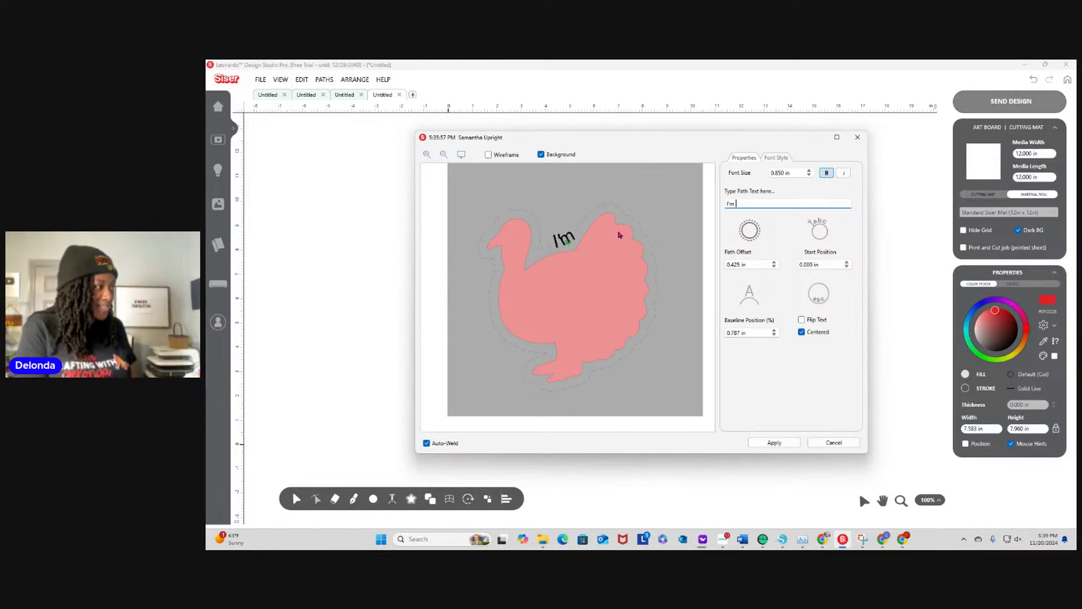
{"action": "type", "text": "So READ"}
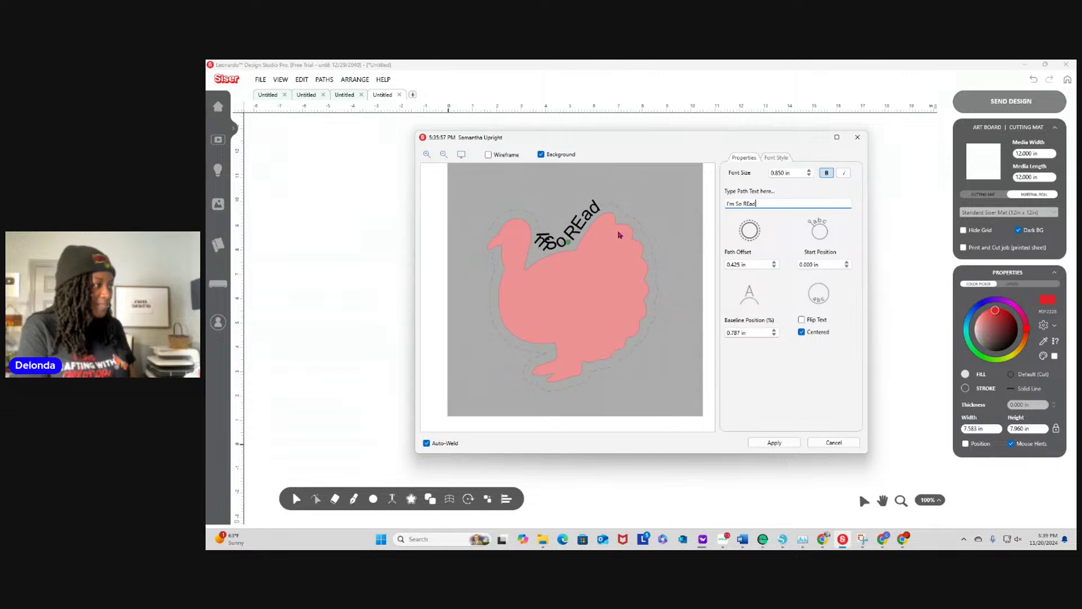
{"action": "key", "text": "BackSpace"}
{"action": "key", "text": "BackSpace"}
{"action": "key", "text": "BackSpace"}
{"action": "type", "text": "eady fo"}
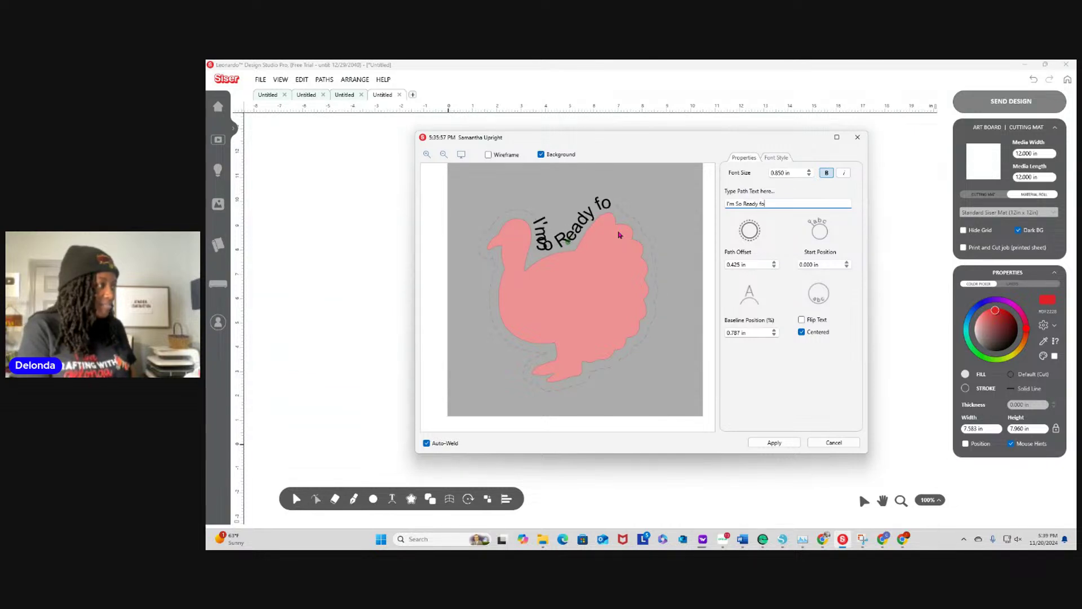
{"action": "type", "text": "r Thanks"}
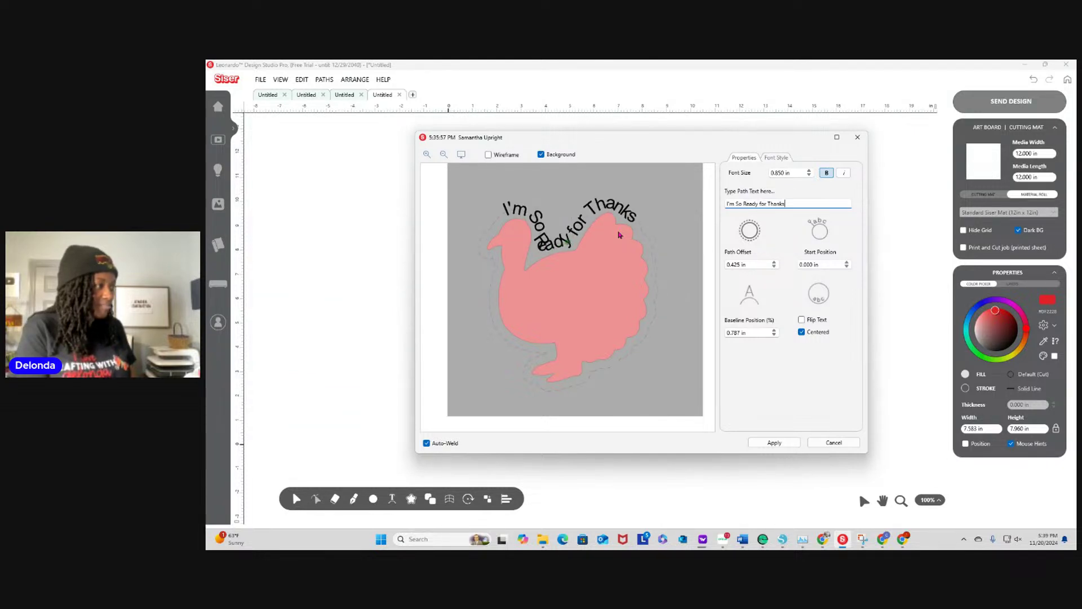
{"action": "type", "text": "giving"}
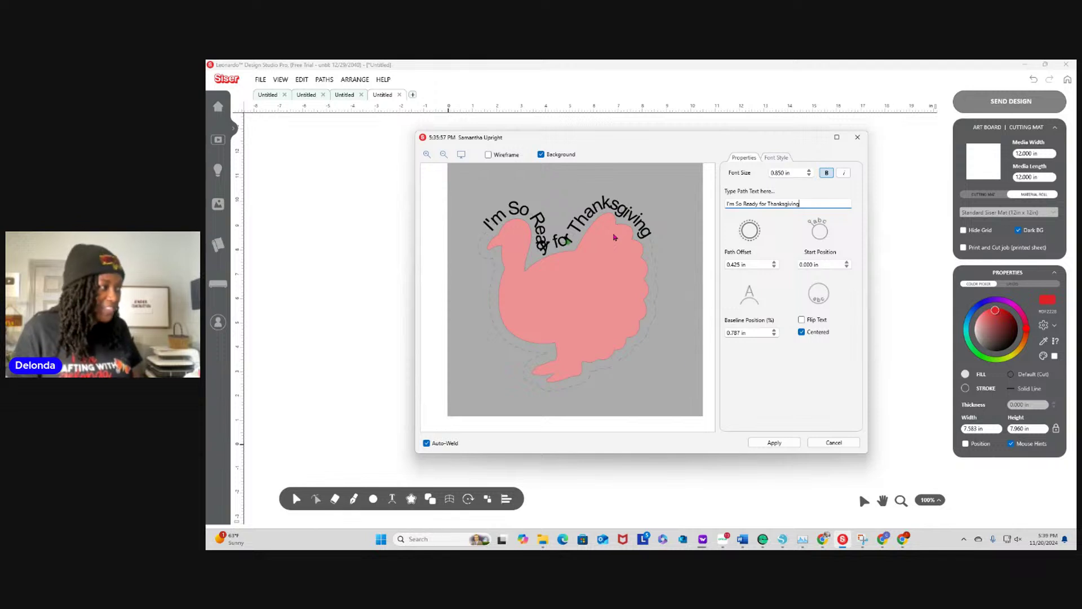
Increase the path text's offset to 0.622 in and its font size to 1.008 in
{"action": "left_click", "coordinate": [775, 263]}
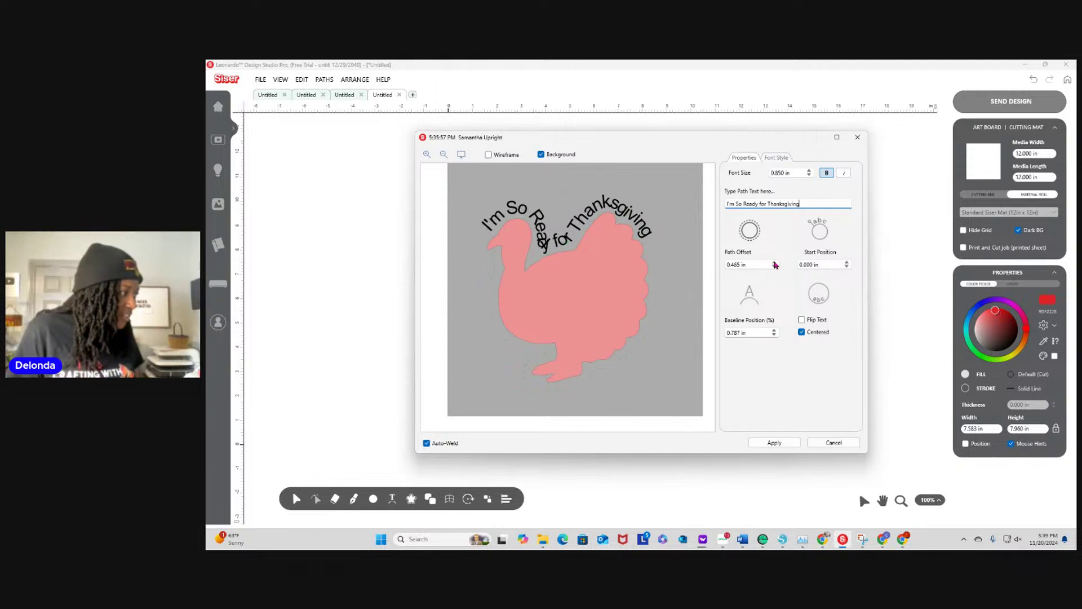
{"action": "left_click", "coordinate": [775, 262]}
{"action": "left_click", "coordinate": [775, 263]}
{"action": "left_click", "coordinate": [775, 262]}
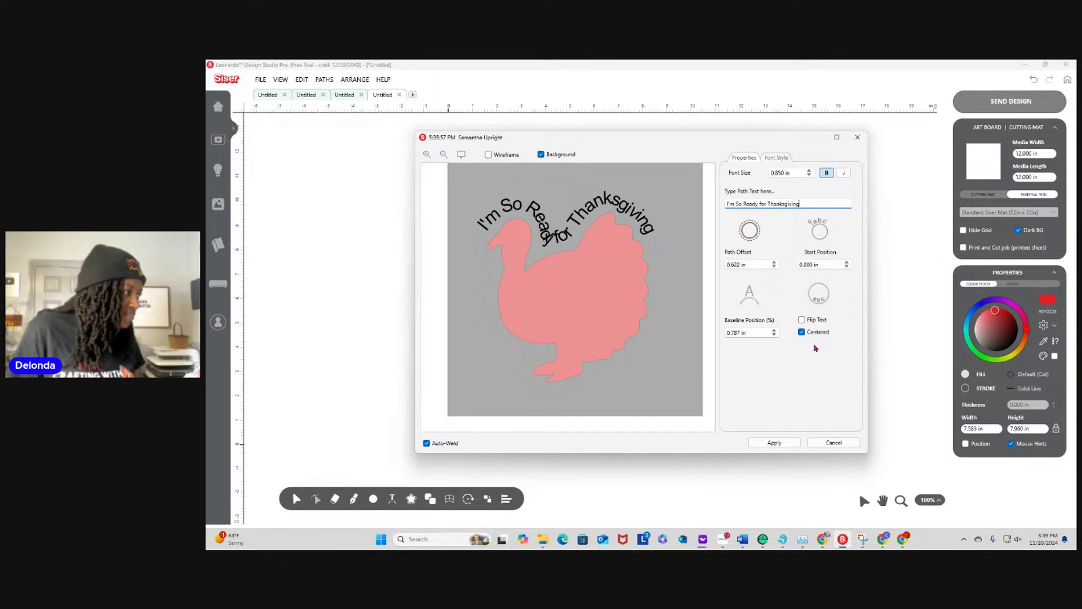
{"action": "left_click", "coordinate": [809, 172]}
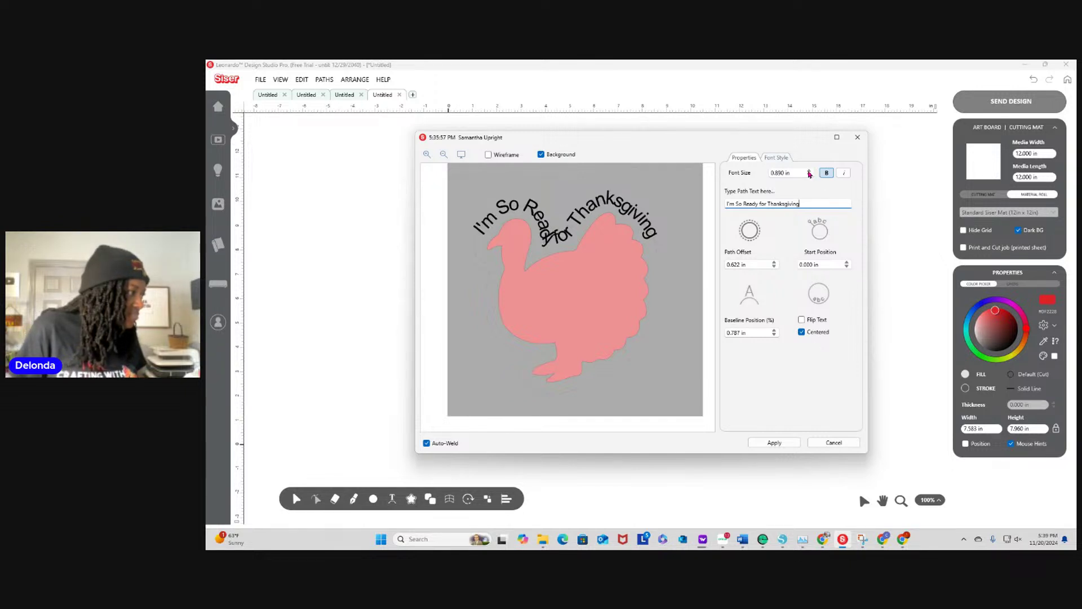
{"action": "left_click", "coordinate": [810, 172]}
{"action": "left_click", "coordinate": [809, 172]}
{"action": "left_click", "coordinate": [809, 172]}
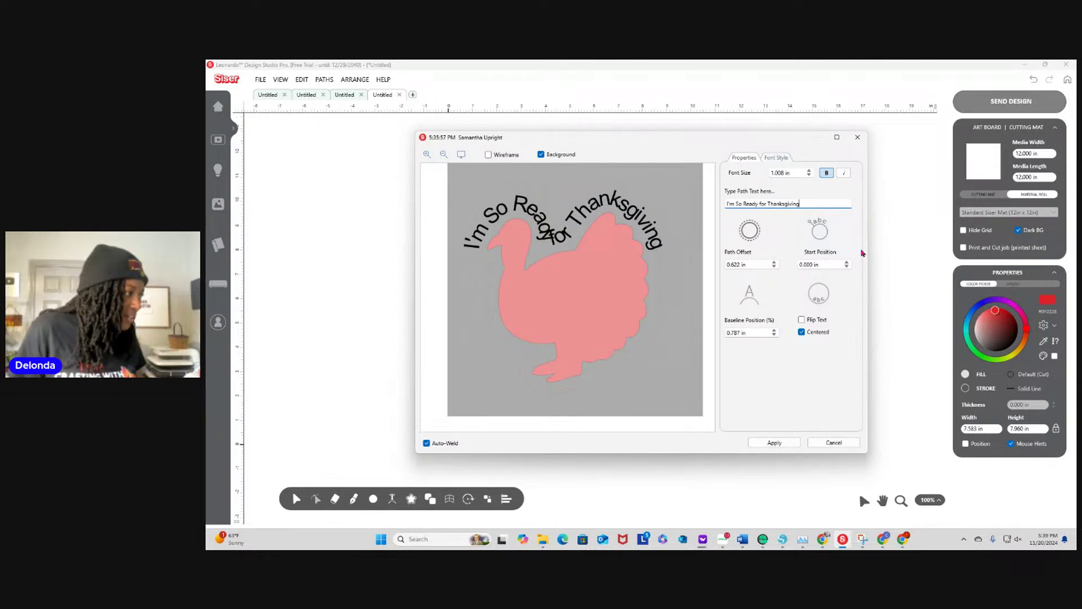
Shift the path text along the turkey's outline by setting its start position to 0.315 in
{"action": "left_click", "coordinate": [848, 263]}
{"action": "left_click", "coordinate": [848, 263]}
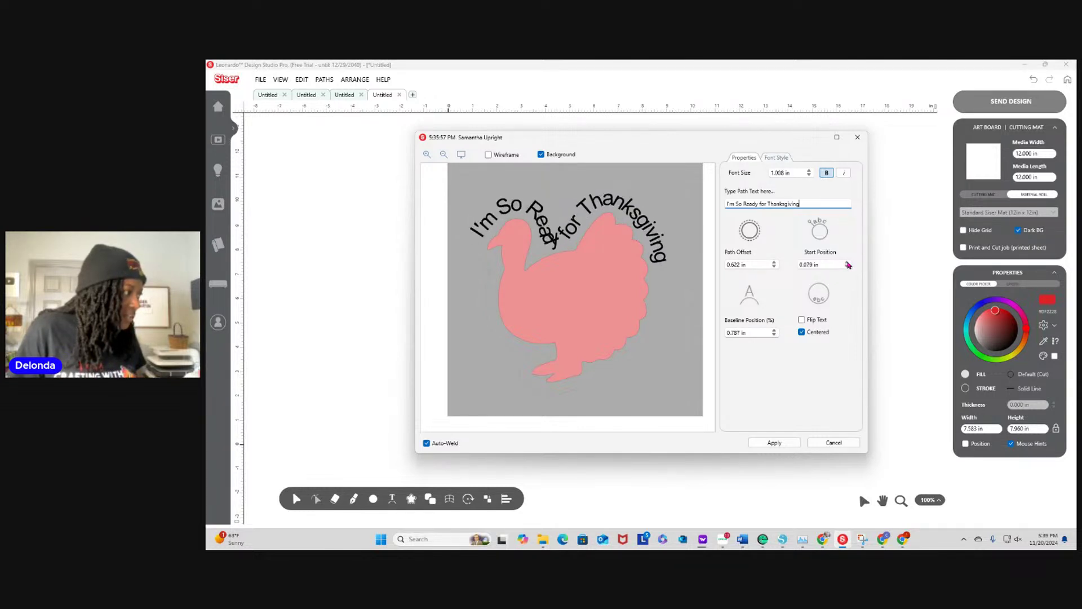
{"action": "left_click", "coordinate": [847, 263]}
{"action": "left_click", "coordinate": [847, 263]}
{"action": "left_click", "coordinate": [847, 262]}
{"action": "left_click", "coordinate": [847, 263]}
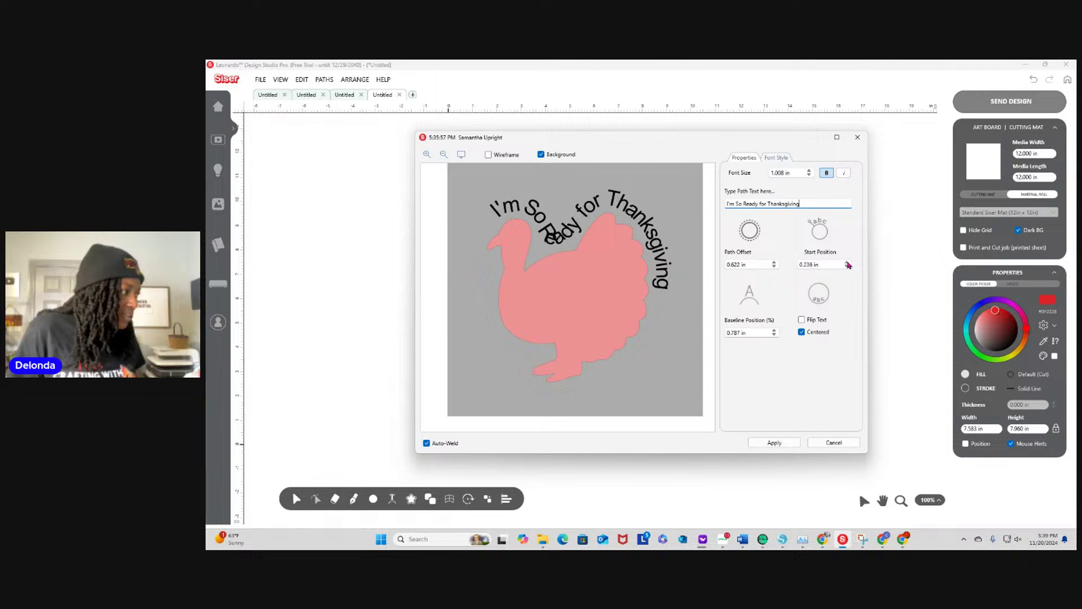
{"action": "left_click", "coordinate": [847, 262]}
{"action": "left_click", "coordinate": [847, 263]}
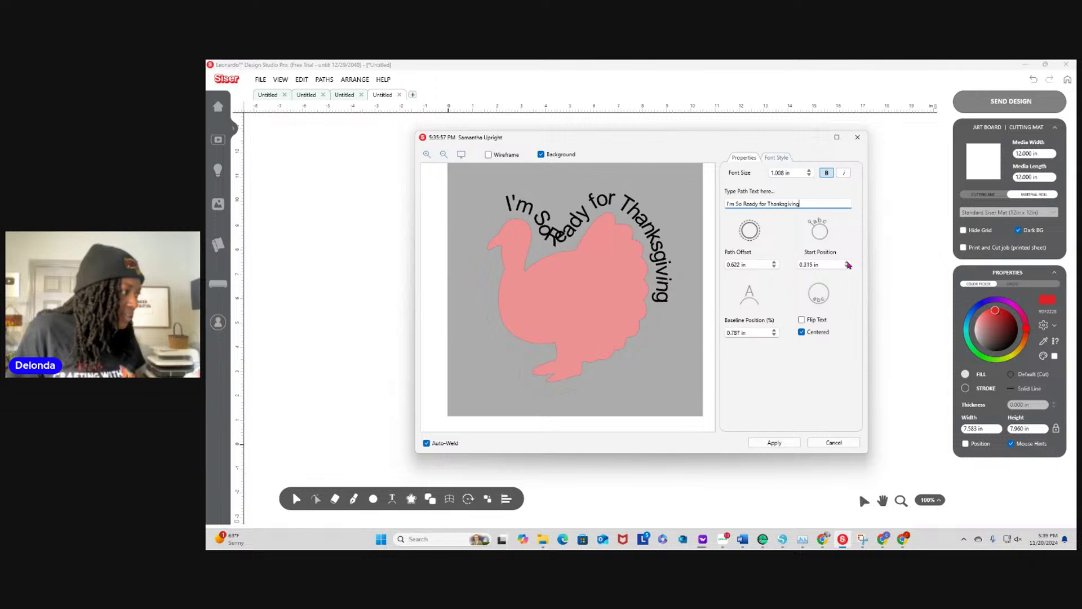
Widen the gap between "So" and "Ready" with extra spaces and set the path offset to 0.880 in
{"action": "left_click", "coordinate": [776, 263]}
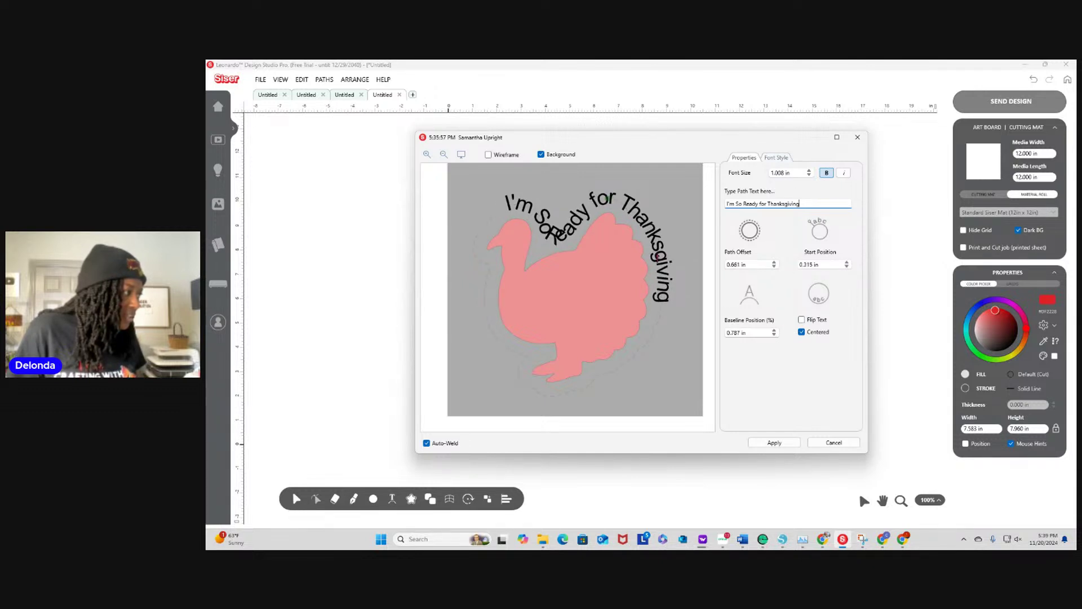
{"action": "left_click_drag", "start_coordinate": [655, 244], "coordinate": [662, 238]}
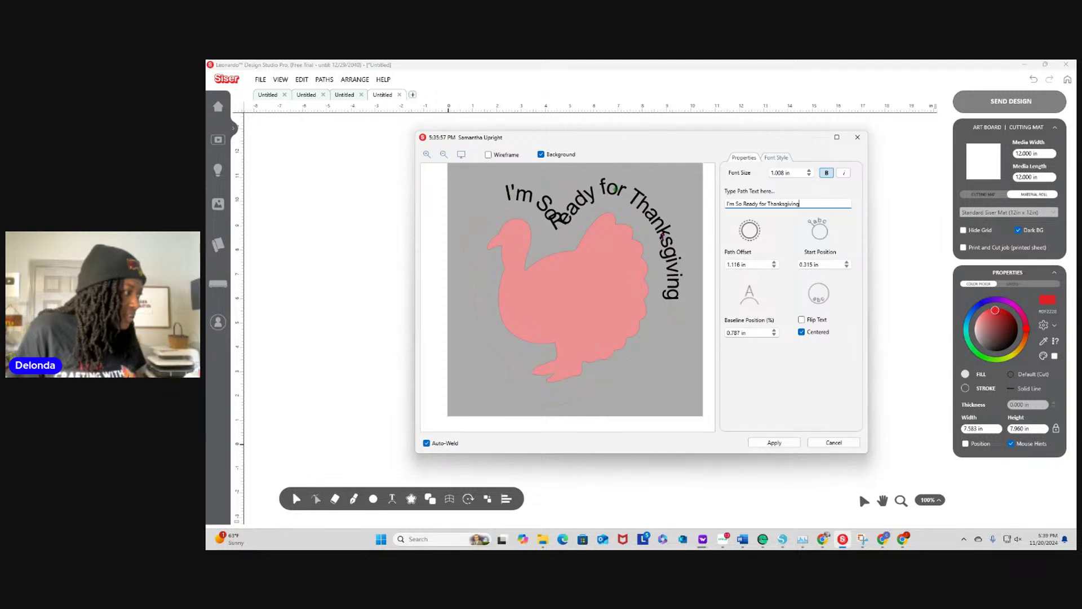
{"action": "left_click", "coordinate": [744, 204]}
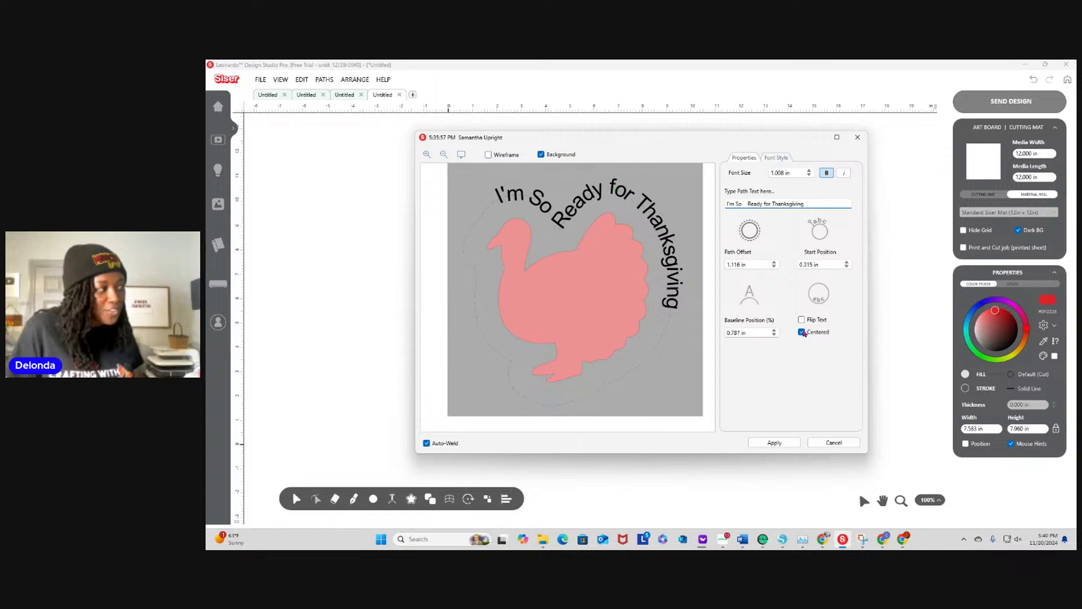
{"action": "left_click", "coordinate": [775, 267]}
{"action": "left_click", "coordinate": [775, 267]}
{"action": "left_click", "coordinate": [774, 267]}
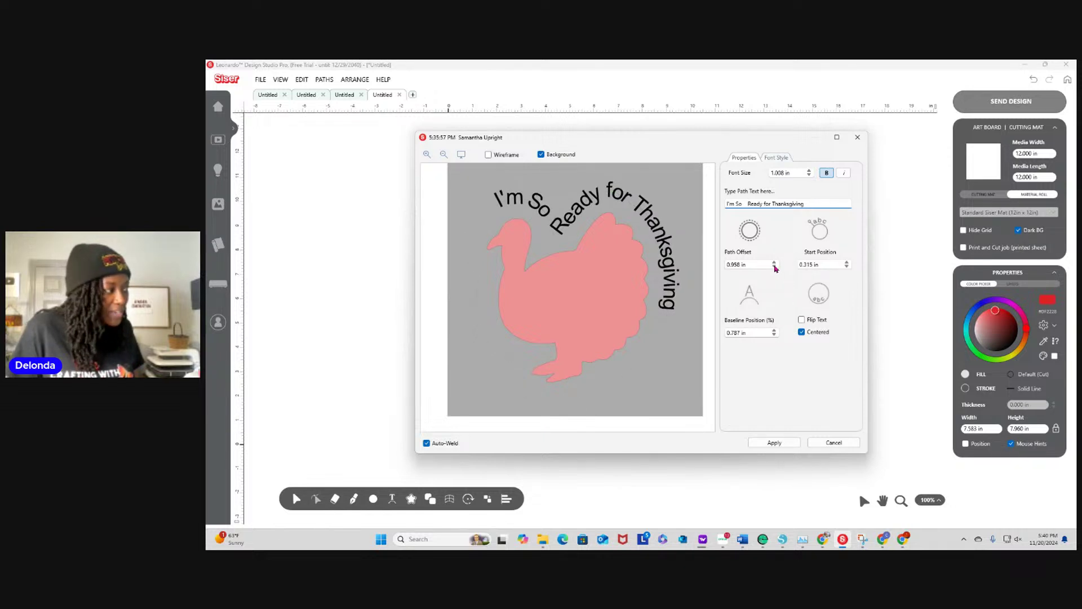
{"action": "left_click", "coordinate": [774, 268]}
Try several fonts on the path text, including School, Saturday Night and Saito
{"action": "left_click", "coordinate": [777, 160]}
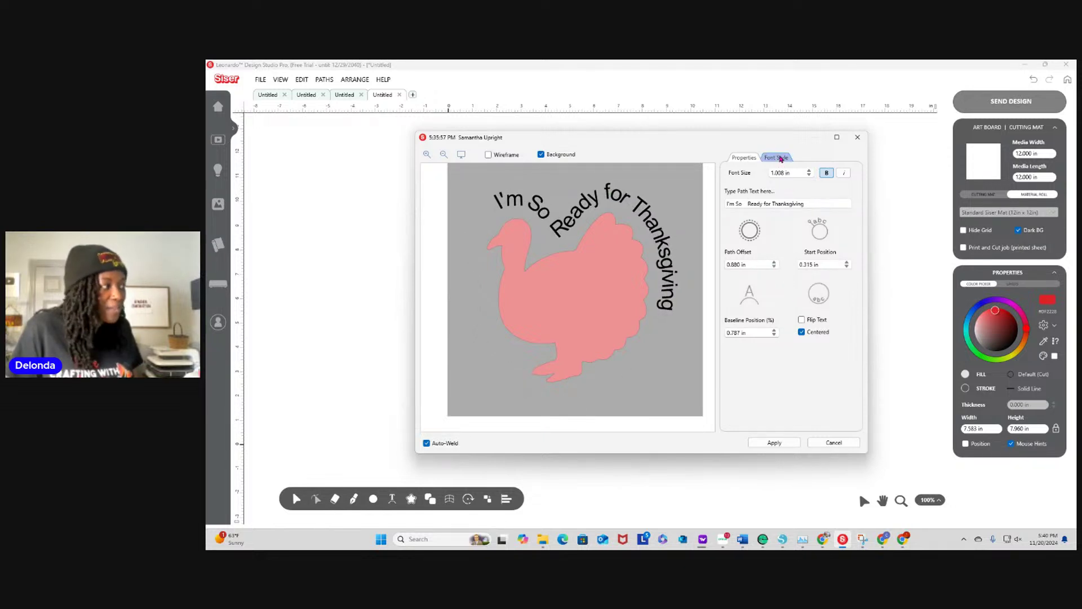
{"action": "left_click", "coordinate": [809, 236]}
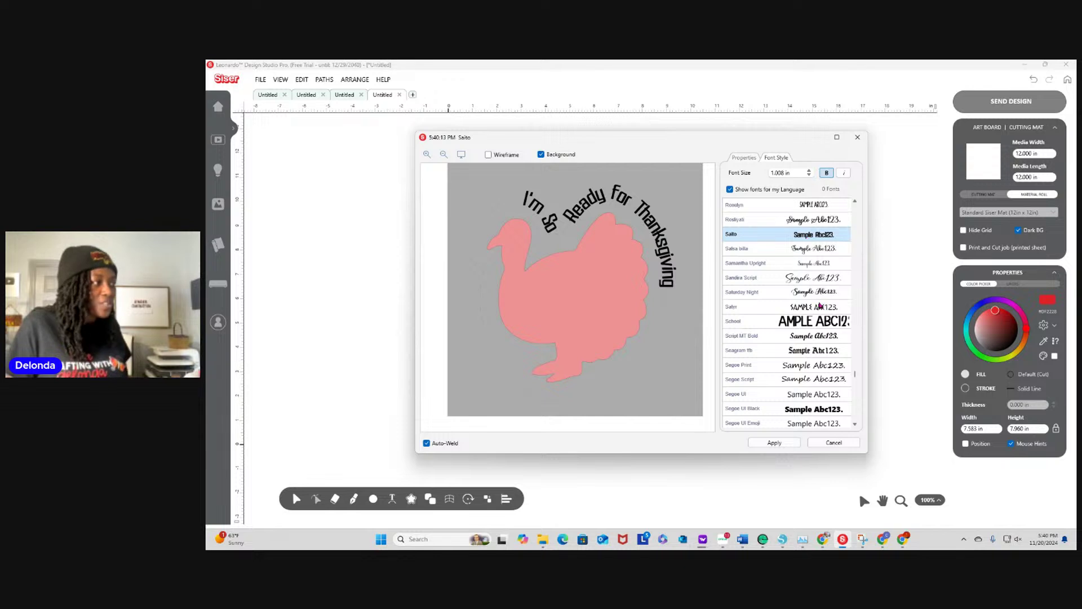
{"action": "left_click", "coordinate": [799, 322]}
{"action": "left_click", "coordinate": [817, 293]}
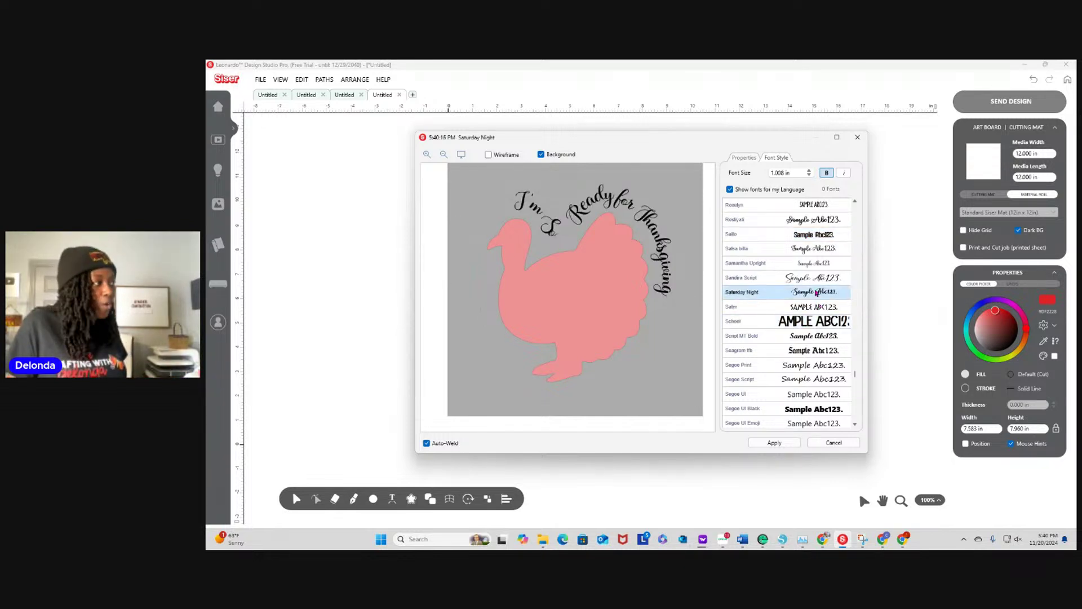
{"action": "left_click", "coordinate": [823, 279]}
{"action": "left_click", "coordinate": [821, 250]}
{"action": "left_click", "coordinate": [821, 237]}
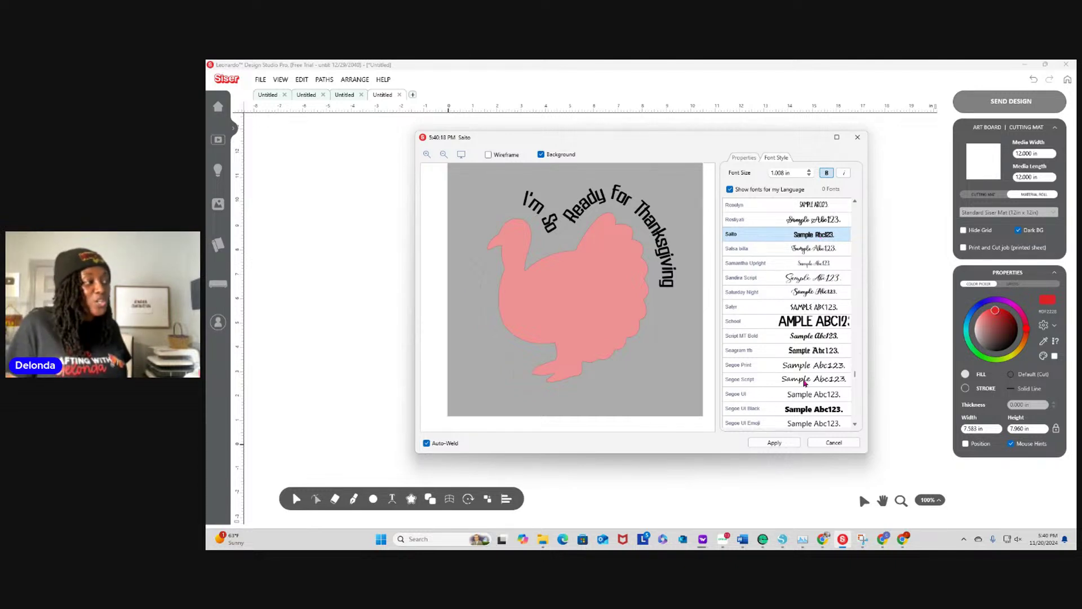
Try the Seagram tfb, School and Segoe Print fonts on the path text, with italics switched on
{"action": "left_click", "coordinate": [815, 351]}
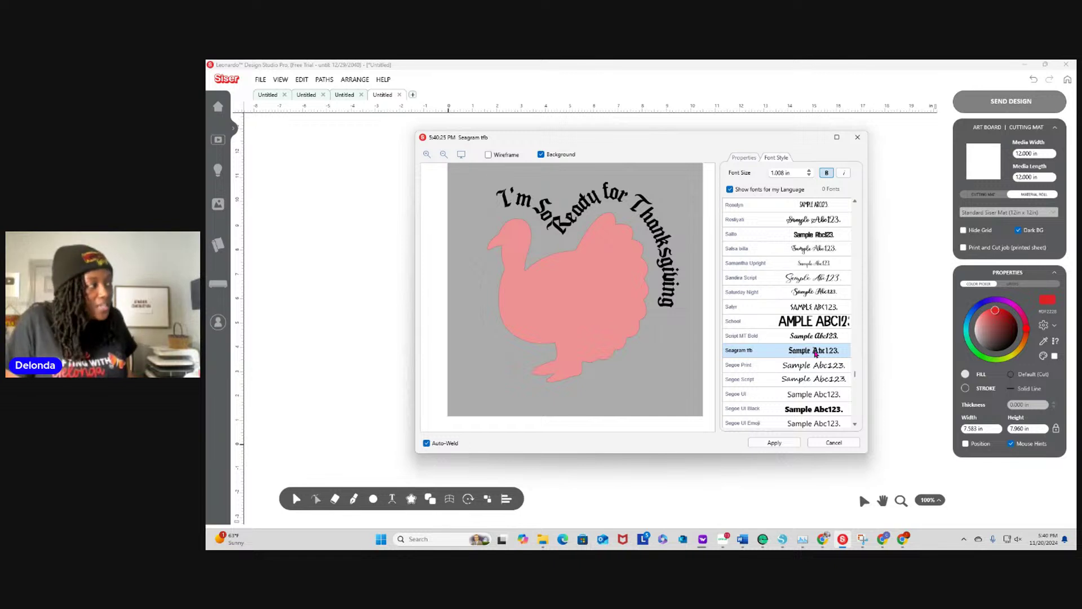
{"action": "left_click", "coordinate": [817, 223]}
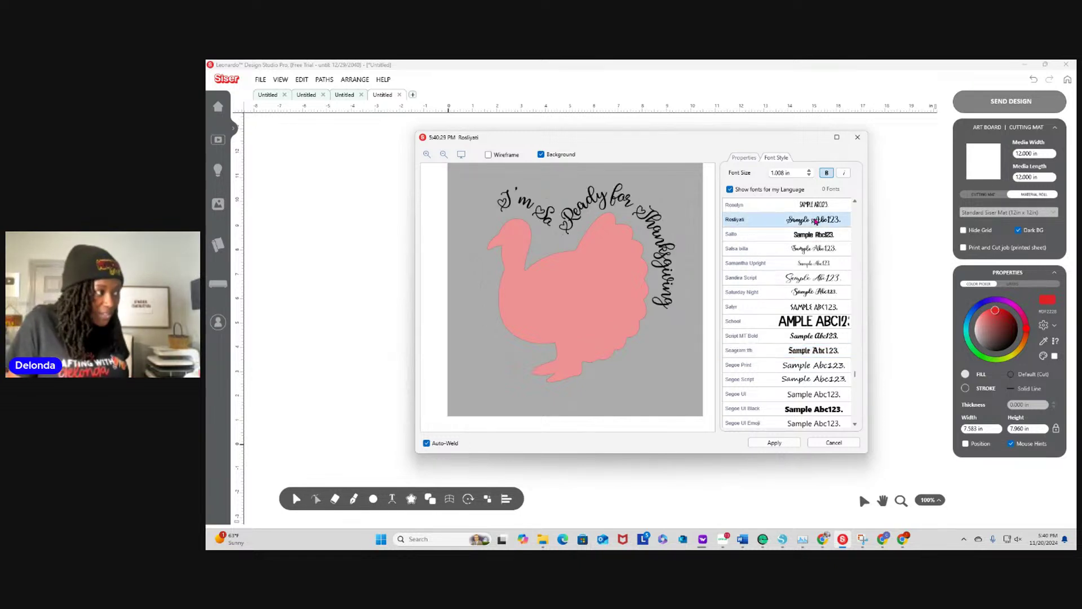
{"action": "left_click", "coordinate": [847, 176]}
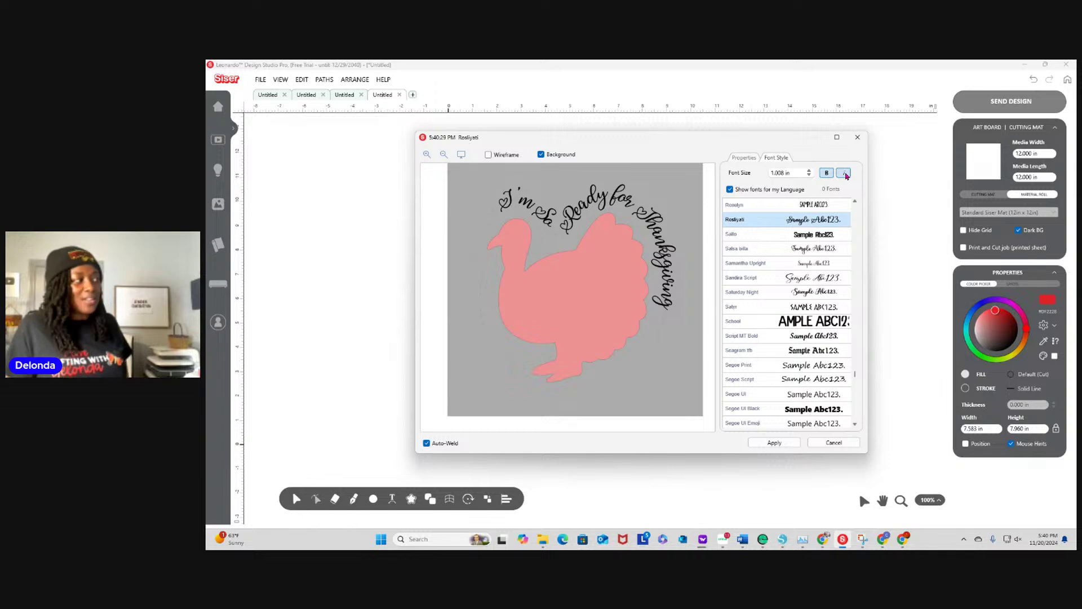
{"action": "left_click", "coordinate": [818, 321]}
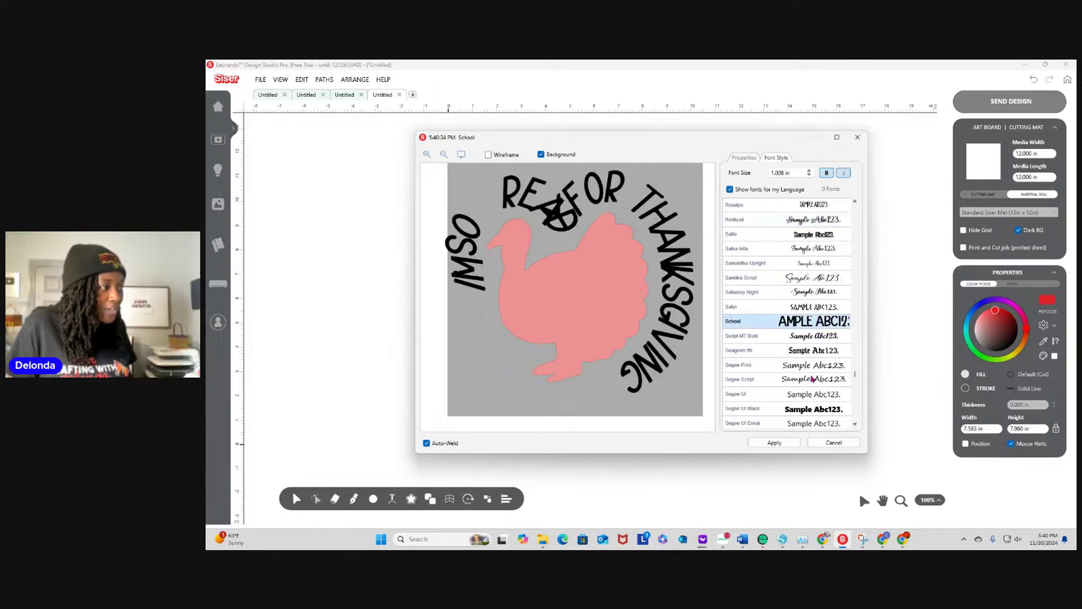
{"action": "left_click", "coordinate": [806, 412]}
{"action": "left_click", "coordinate": [805, 366]}
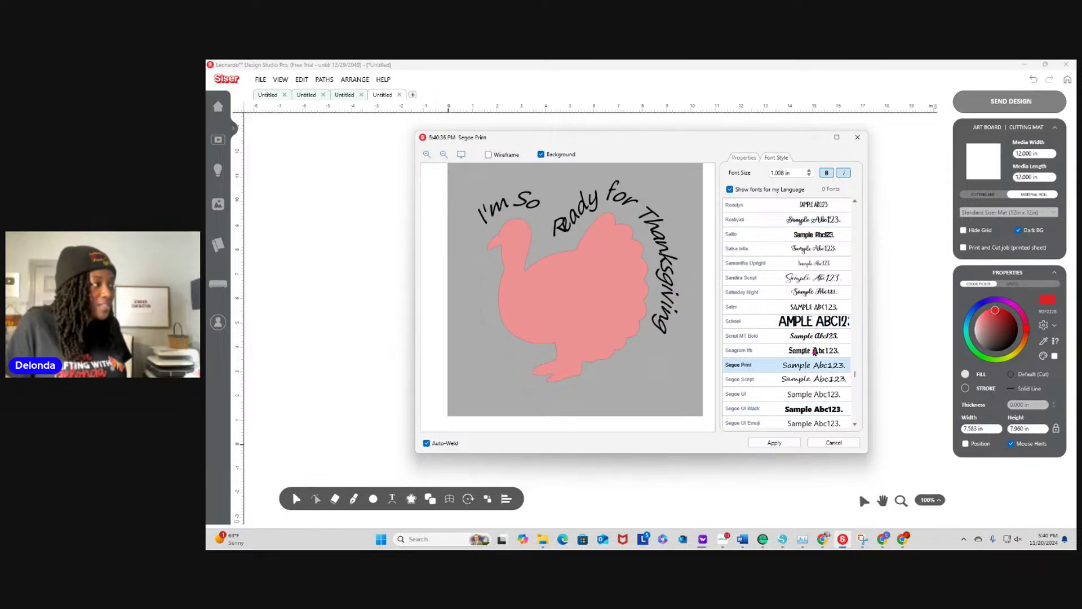
Preview the path text in more fonts, including Segoe UI and Sandira Script, and discard the text-on-path edit
{"action": "left_click", "coordinate": [812, 307]}
{"action": "left_click", "coordinate": [809, 269]}
{"action": "left_click", "coordinate": [818, 321]}
{"action": "left_click", "coordinate": [802, 399]}
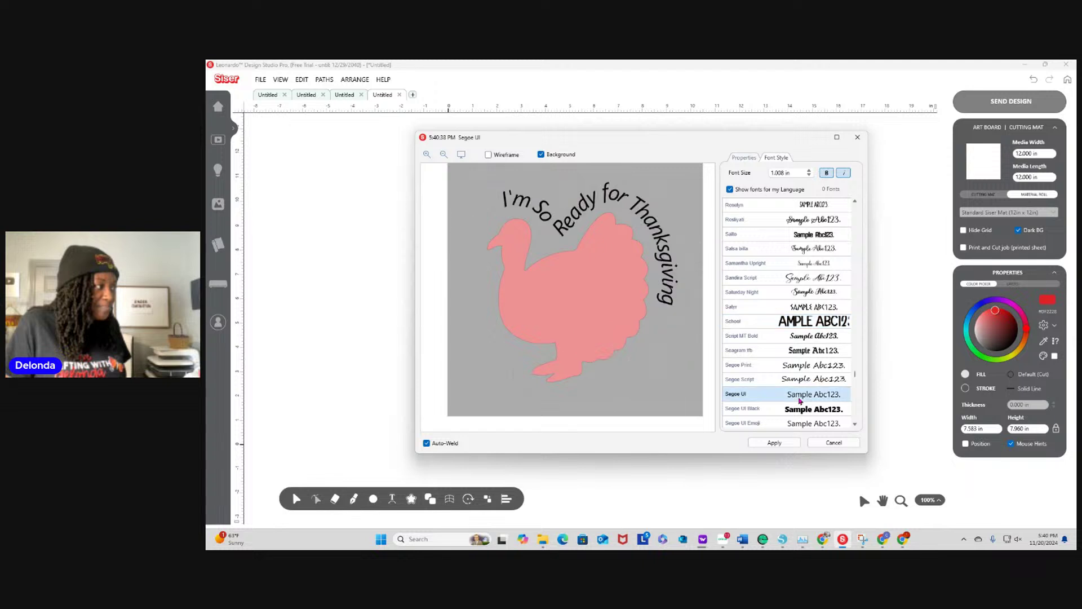
{"action": "left_click", "coordinate": [813, 327]}
{"action": "left_click", "coordinate": [816, 279]}
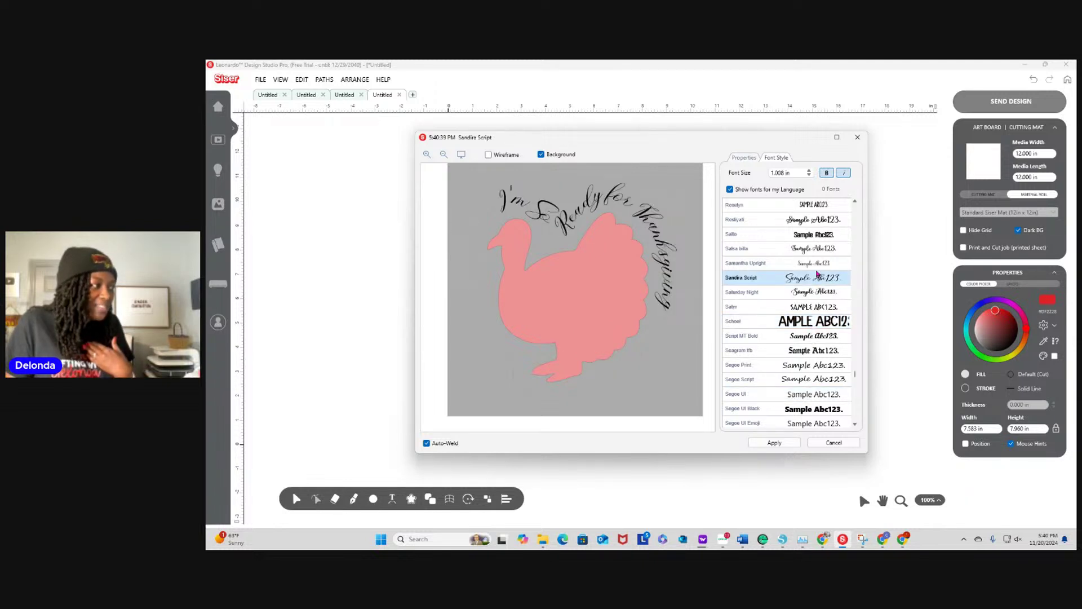
{"action": "left_click", "coordinate": [815, 252]}
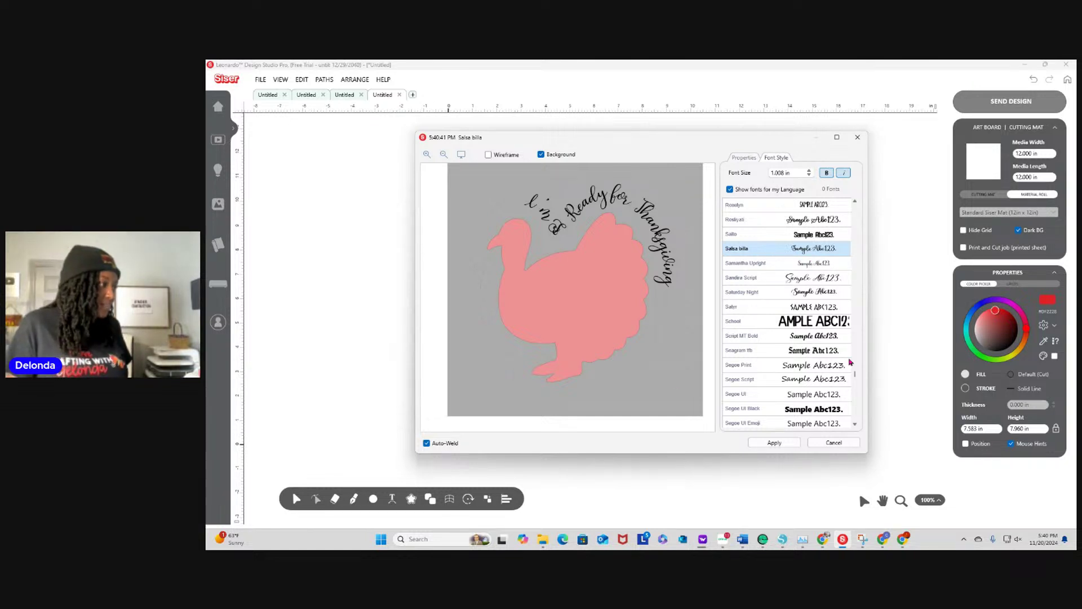
{"action": "left_click", "coordinate": [832, 442]}
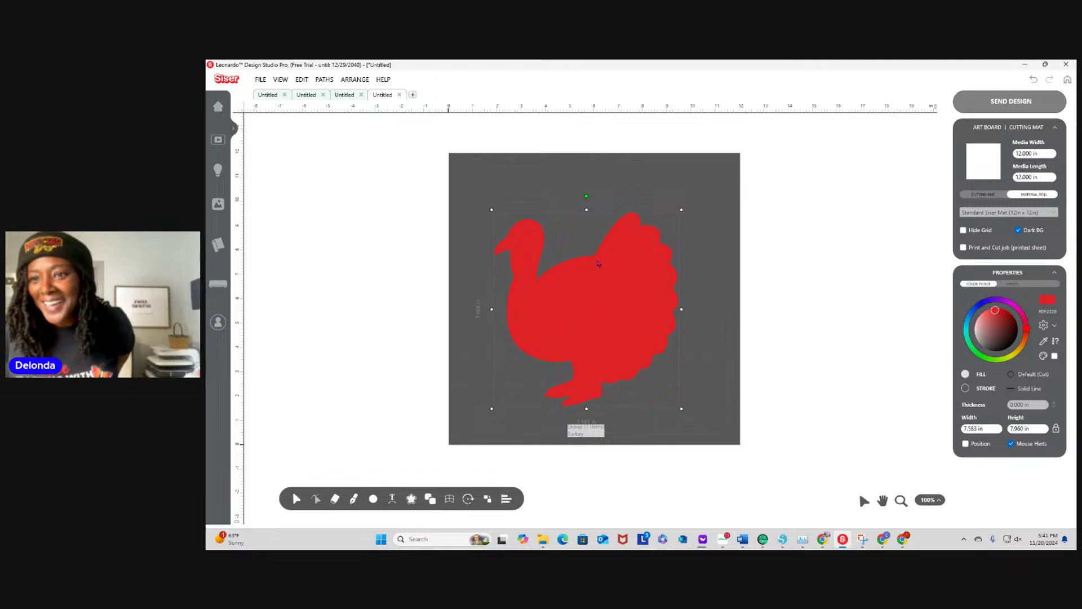
Open a new blank document and switch to the StreamYard browser window
{"action": "left_click", "coordinate": [413, 95]}
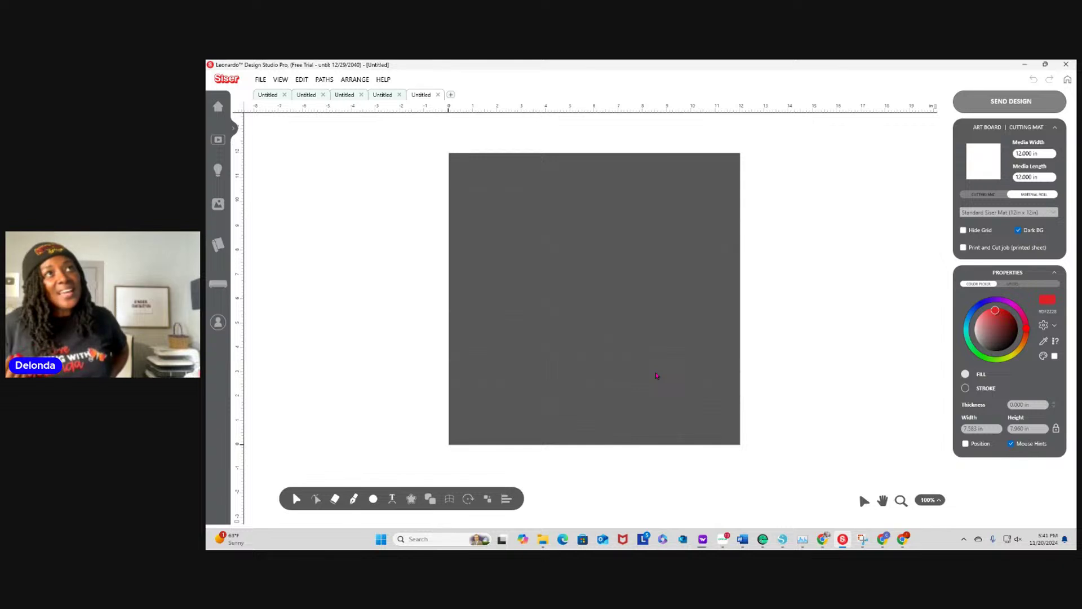
{"action": "left_click", "coordinate": [824, 541]}
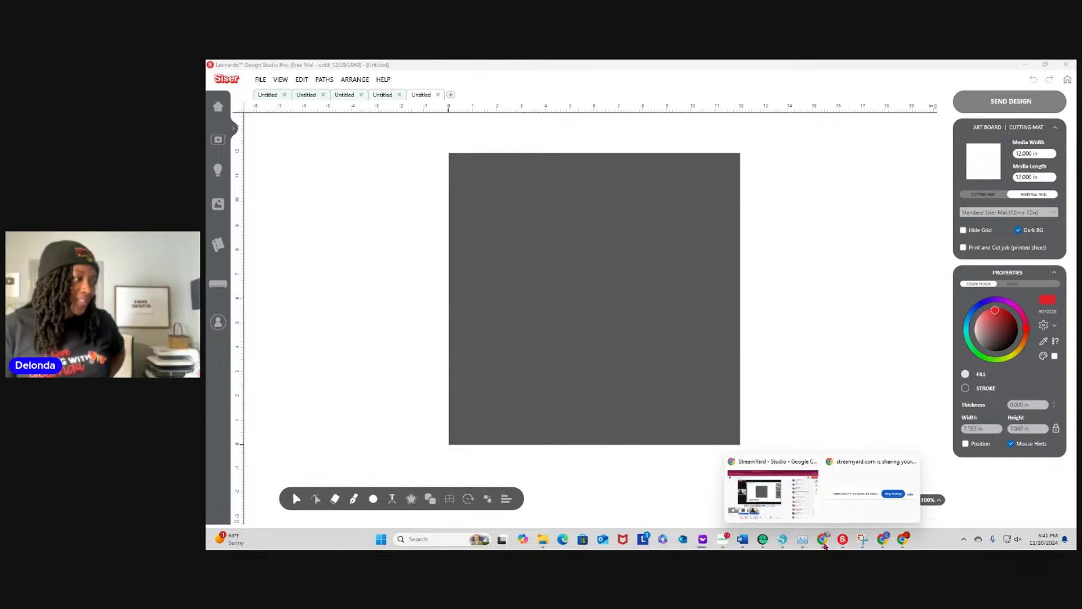
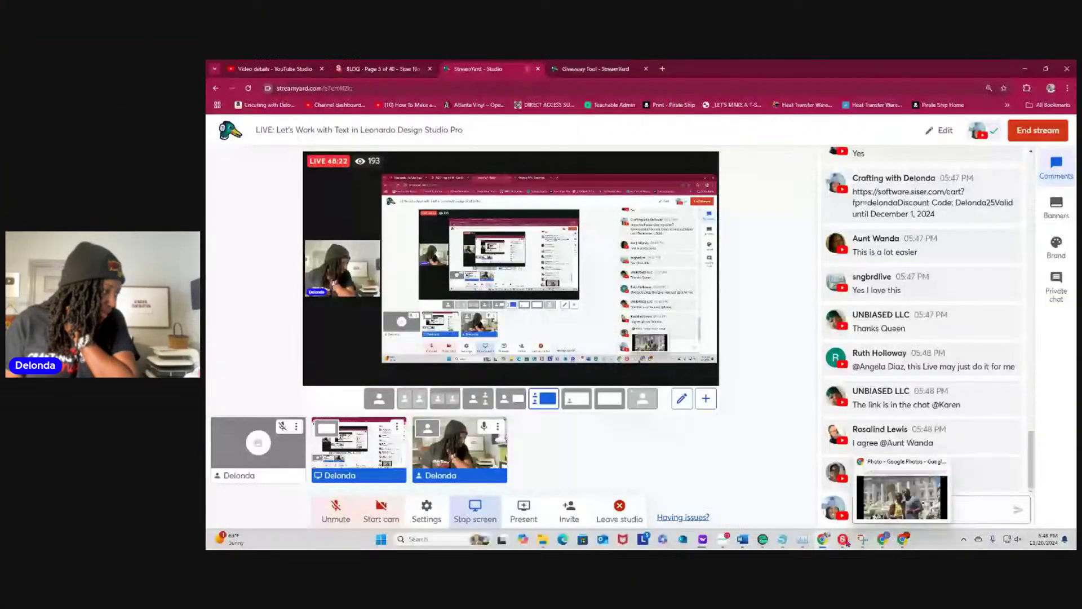
Switch back to Leonardo Design Studio and enter the text "TRAVEL" in a new blank document
{"action": "left_click", "coordinate": [843, 539]}
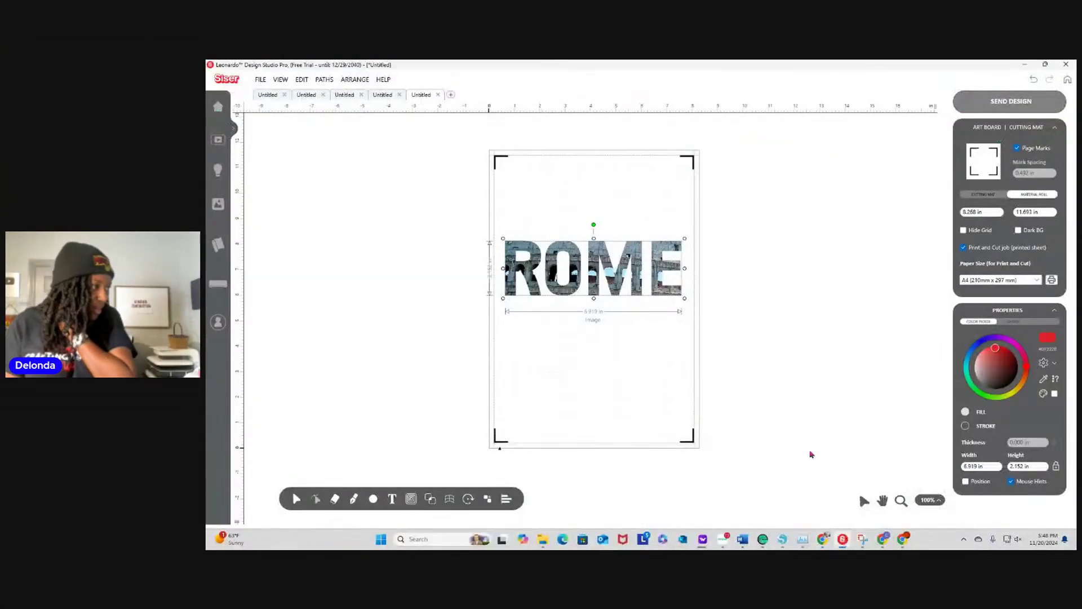
{"action": "left_click", "coordinate": [452, 96]}
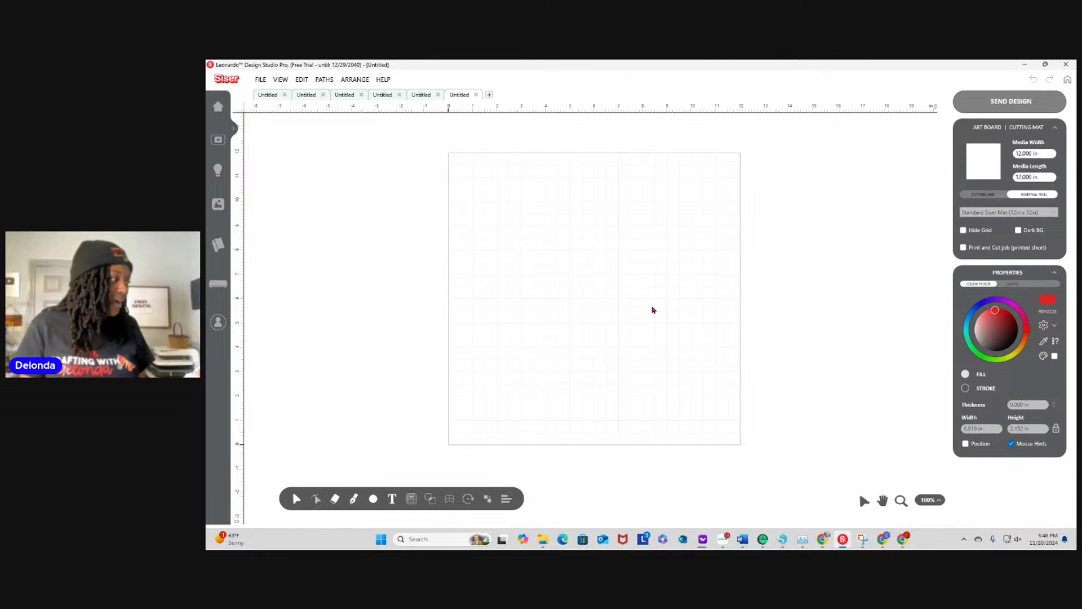
{"action": "left_click", "coordinate": [392, 499]}
{"action": "left_click", "coordinate": [599, 336]}
{"action": "left_click", "coordinate": [718, 206]}
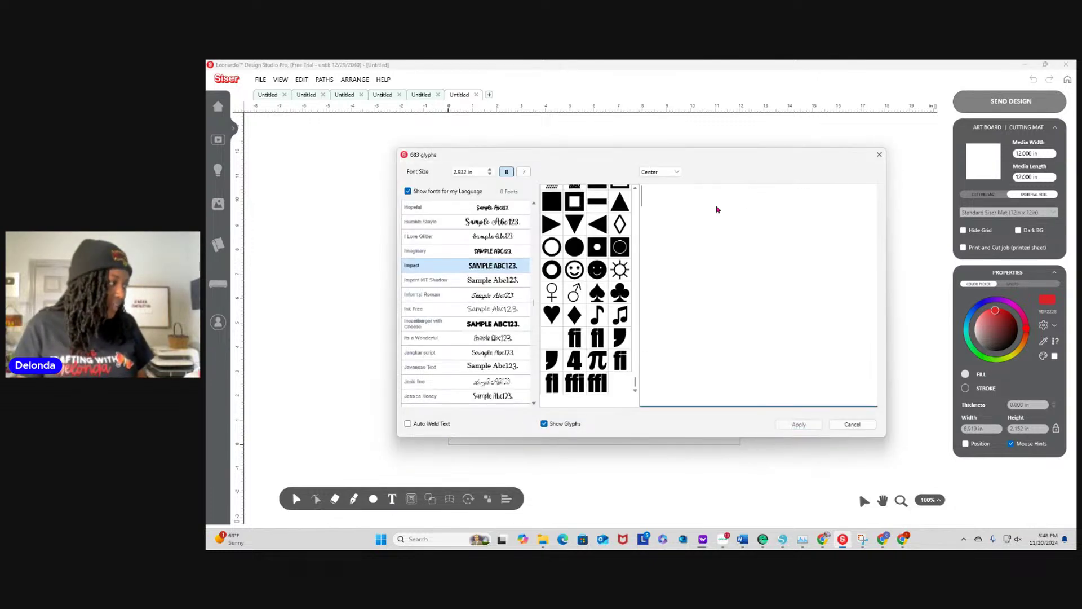
{"action": "type", "text": "TRAVEL"}
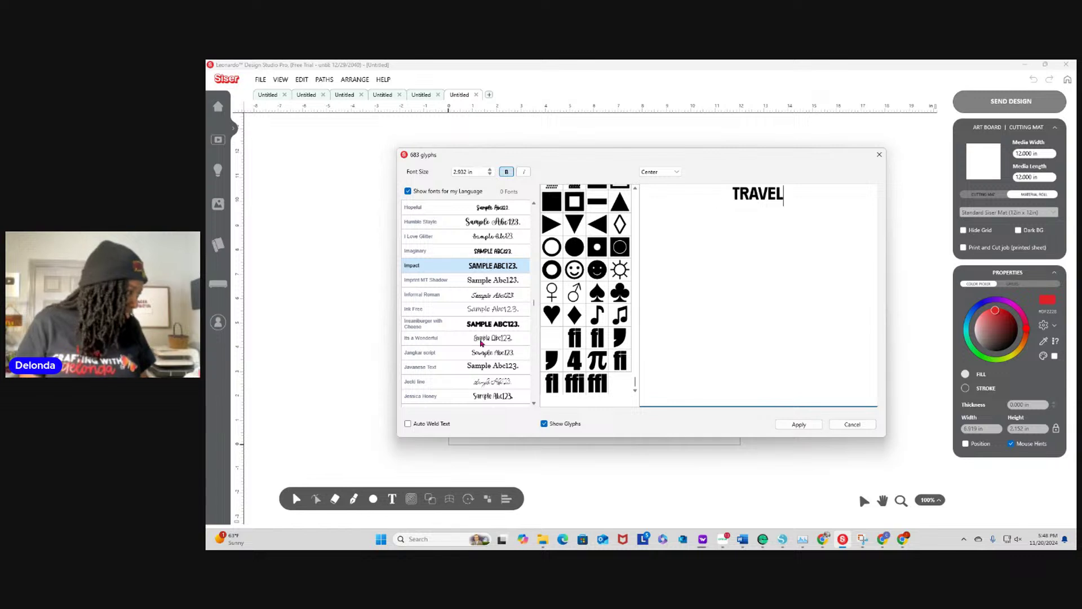
Place the TRAVEL text in the bold Hello Girl font and stretch it vertically to about 6.26 in high
{"action": "left_click_drag", "start_coordinate": [534, 304], "coordinate": [534, 310]}
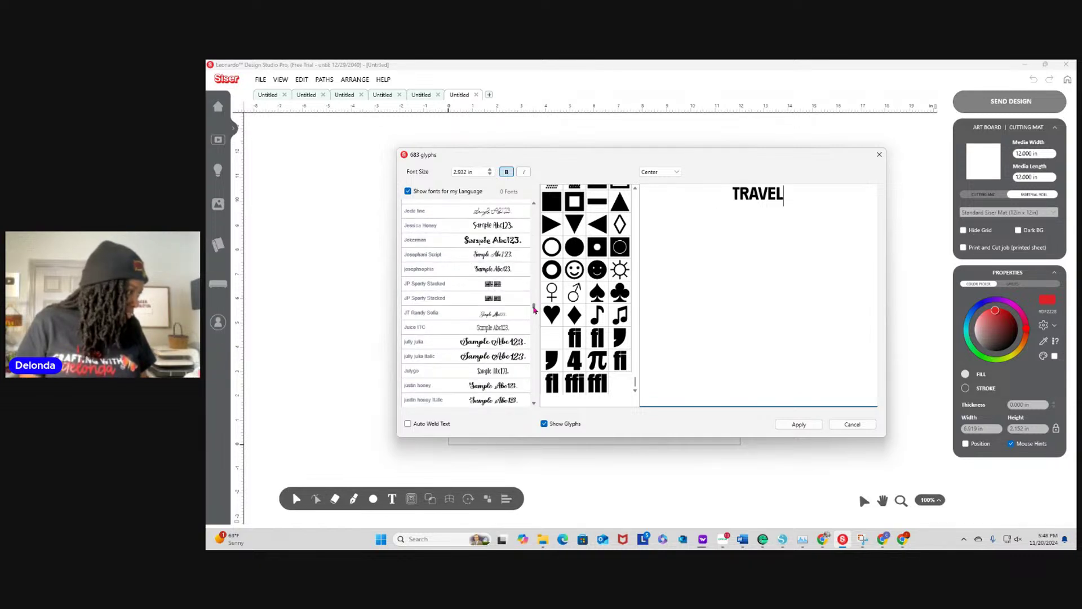
{"action": "scroll", "coordinate": [494, 375], "scroll_direction": "up", "scroll_amount": 4}
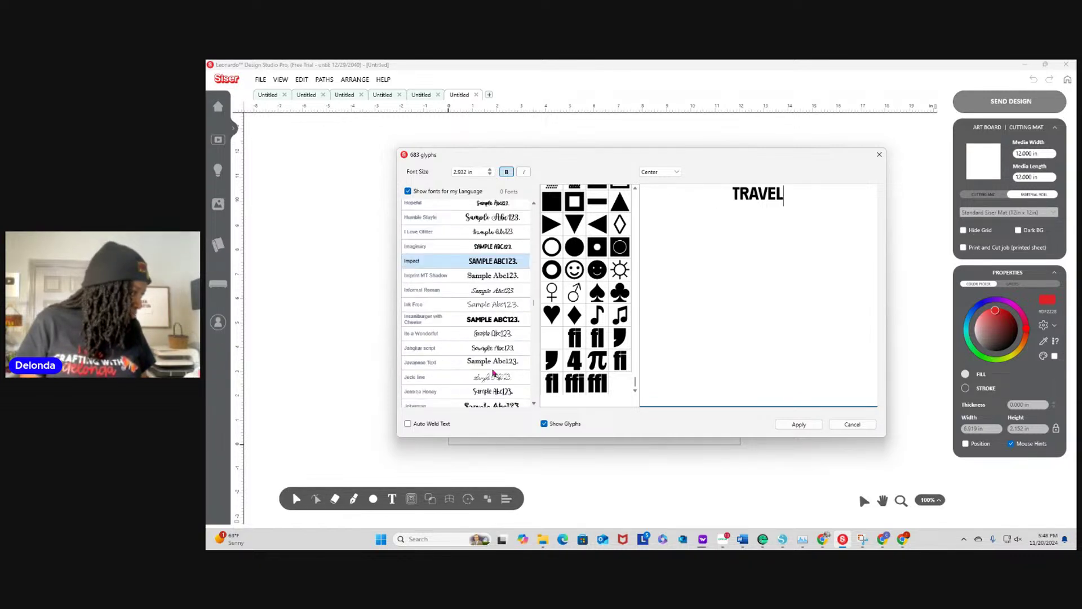
{"action": "left_click", "coordinate": [490, 326]}
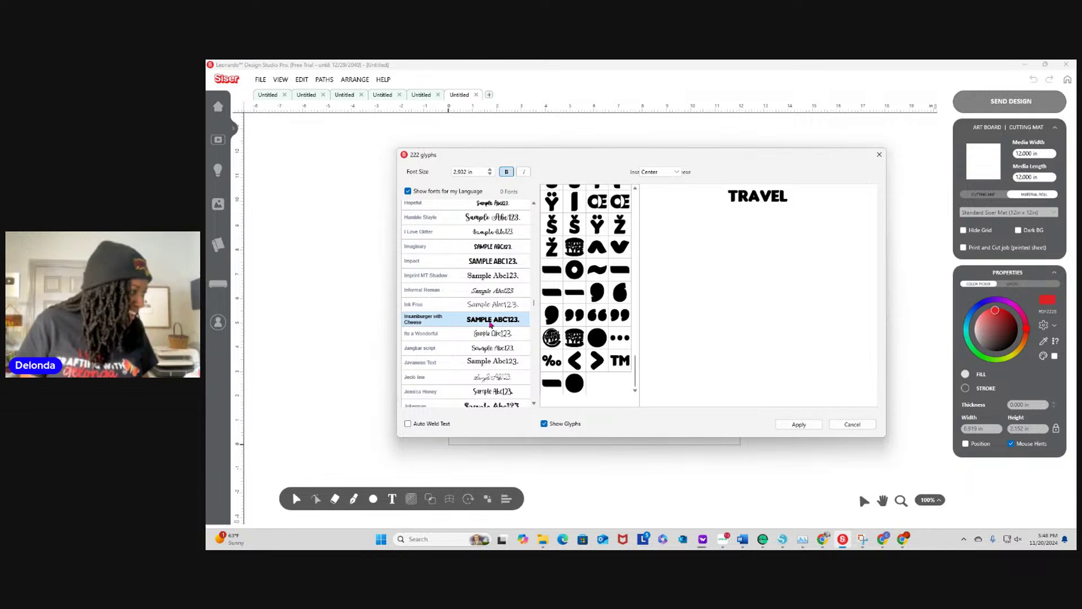
{"action": "scroll", "coordinate": [490, 324], "scroll_direction": "up", "scroll_amount": 4}
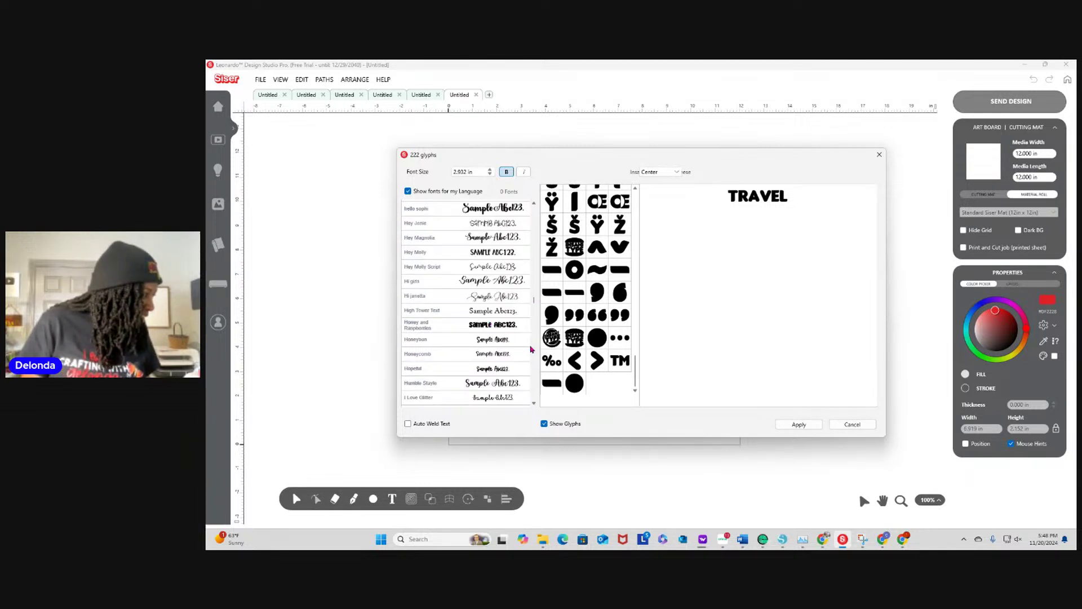
{"action": "scroll", "coordinate": [532, 350], "scroll_direction": "up", "scroll_amount": 2}
{"action": "left_click", "coordinate": [483, 225]}
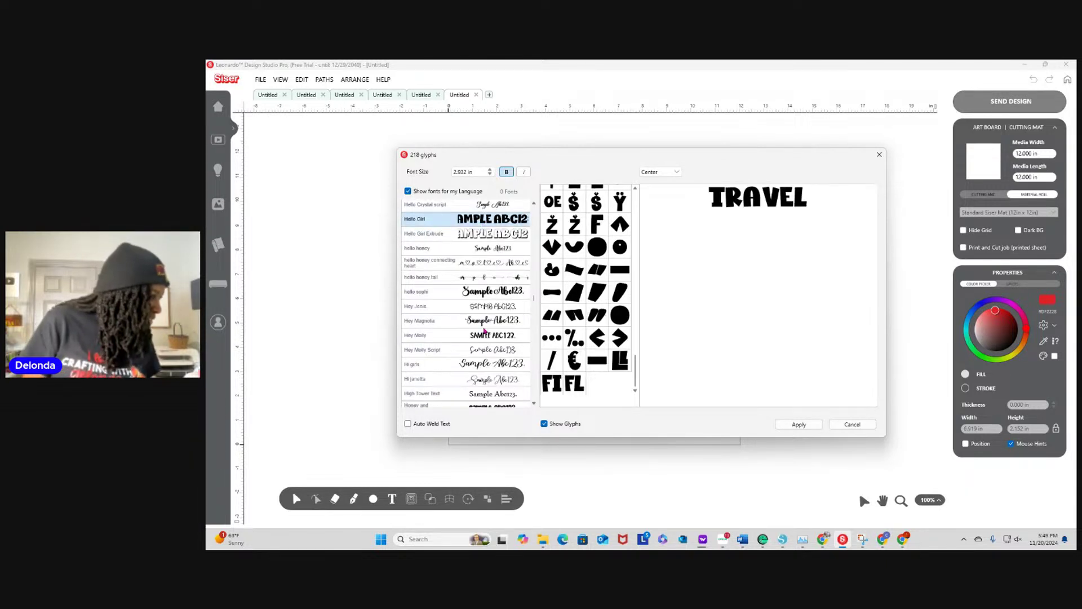
{"action": "left_click", "coordinate": [799, 424]}
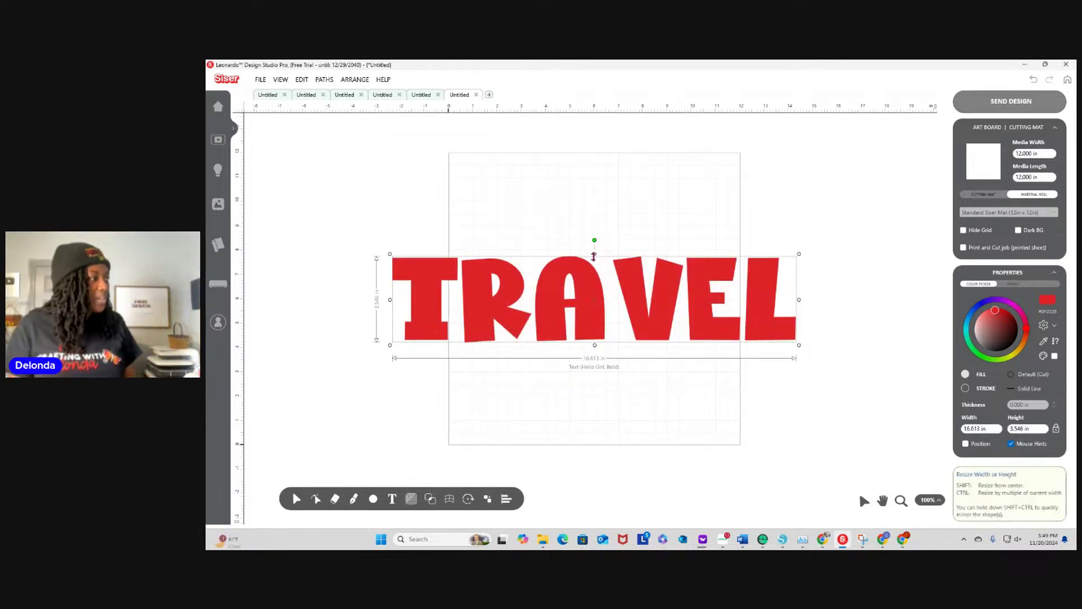
{"action": "left_click_drag", "start_coordinate": [595, 254], "coordinate": [595, 188]}
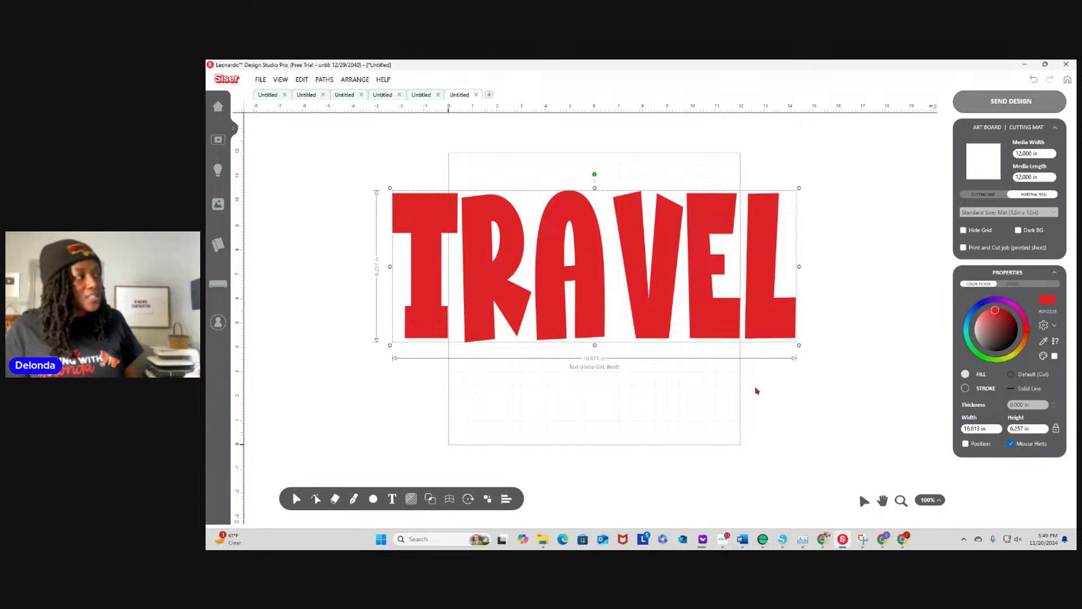
Import the photo of the couple at the fountain from Downloads as a background image
{"action": "left_click", "coordinate": [261, 80]}
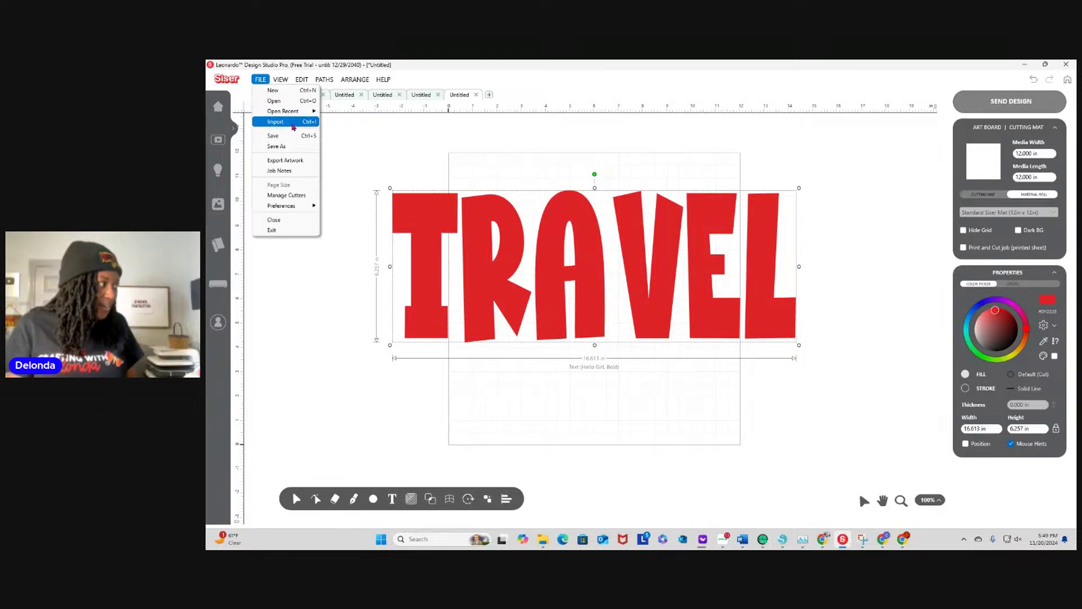
{"action": "left_click", "coordinate": [285, 123]}
{"action": "left_click", "coordinate": [349, 203]}
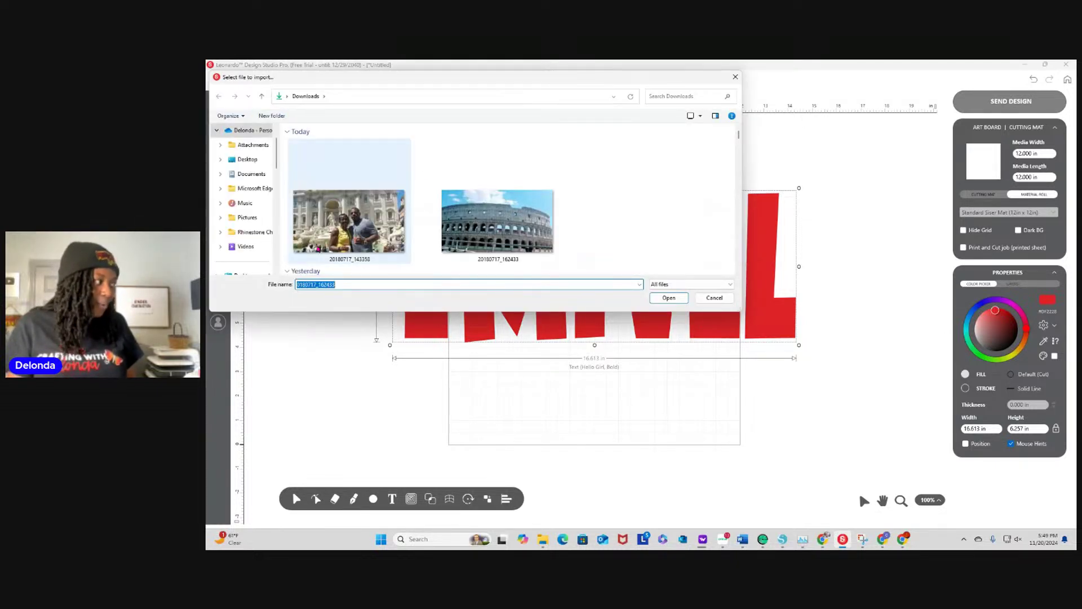
{"action": "left_click", "coordinate": [669, 297]}
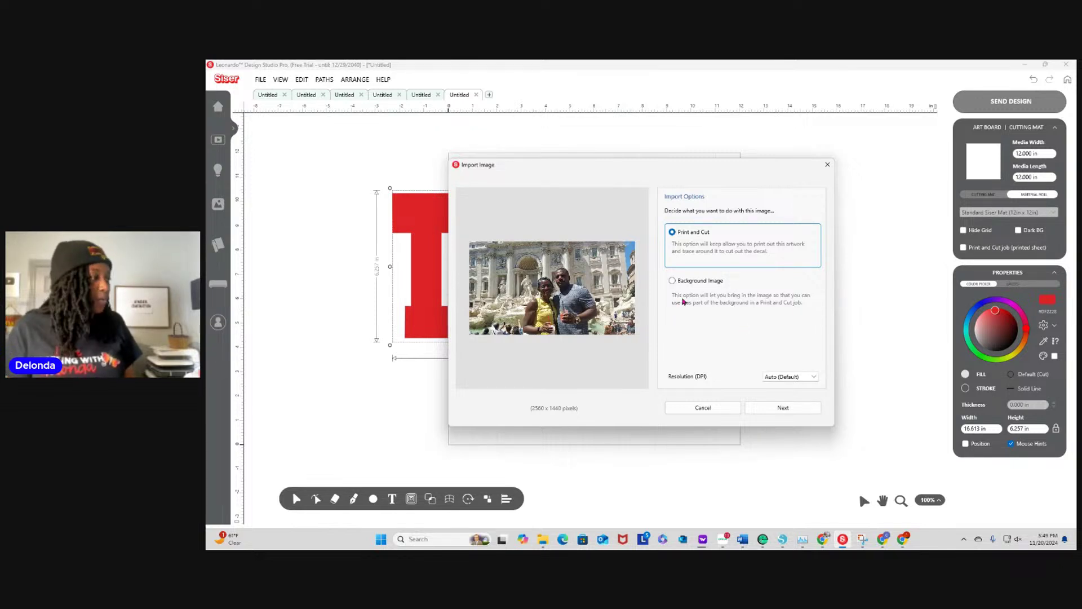
{"action": "left_click", "coordinate": [674, 284]}
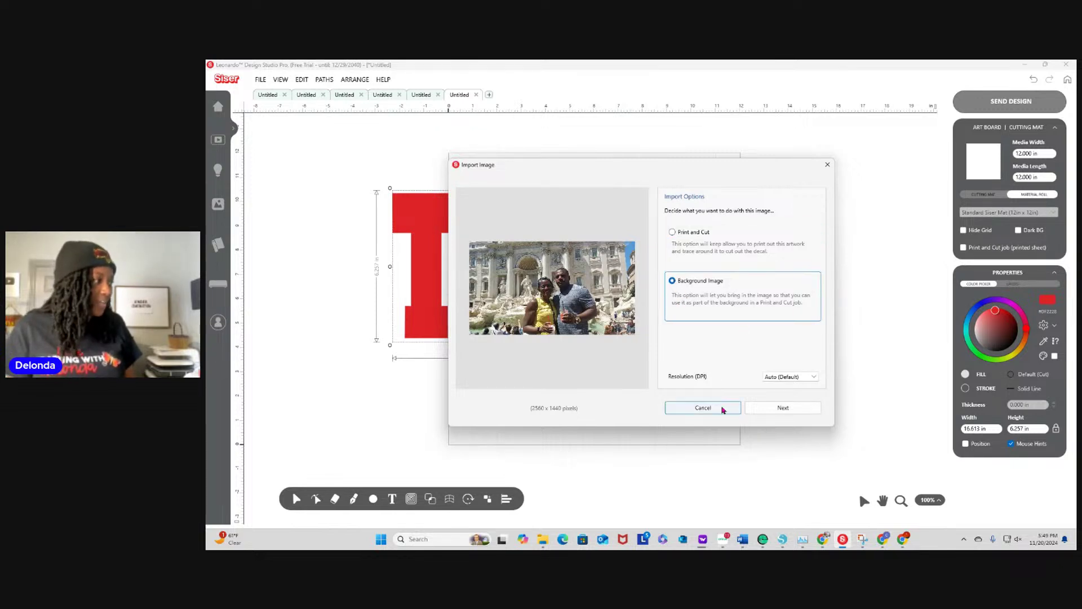
{"action": "left_click", "coordinate": [771, 408]}
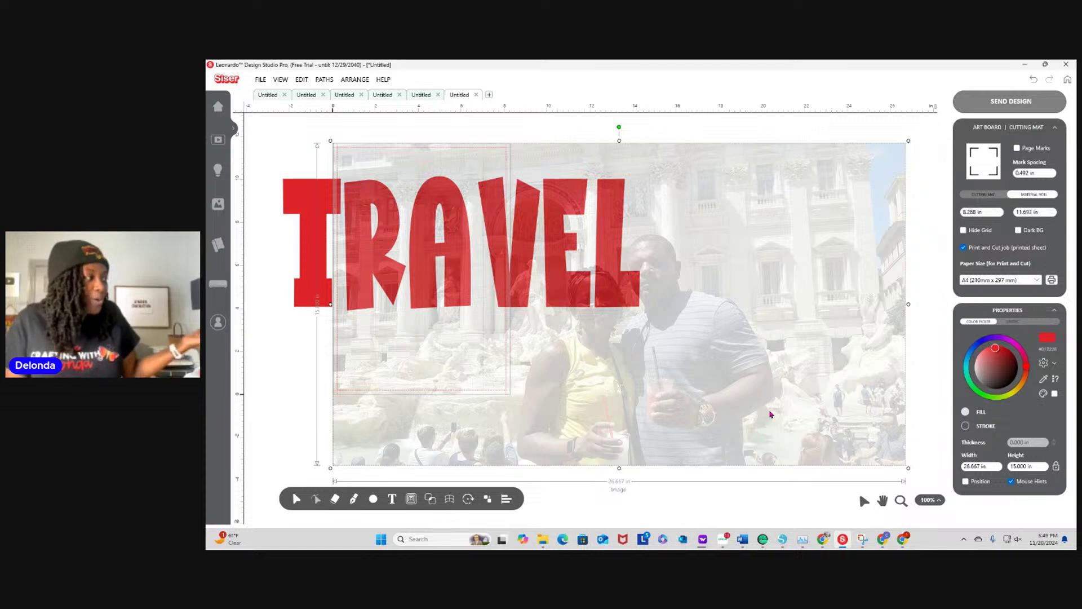
Send the imported photo to the back and position it so the couple sits behind the TRAVEL letters
{"action": "right_click", "coordinate": [765, 381]}
{"action": "mouse_move", "coordinate": [812, 417]}
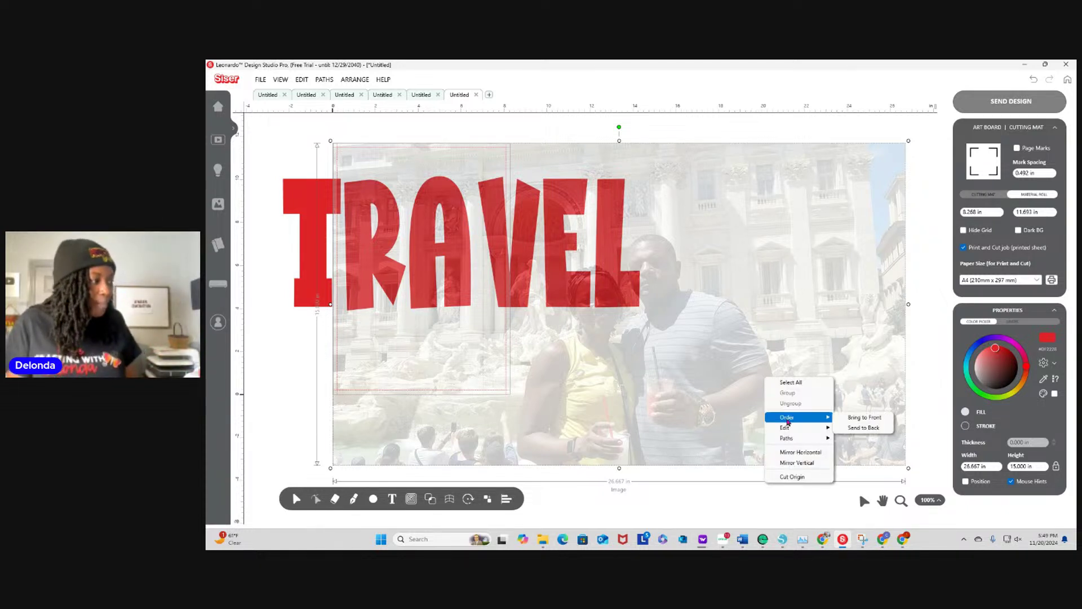
{"action": "left_click", "coordinate": [870, 427]}
{"action": "left_click_drag", "start_coordinate": [852, 376], "coordinate": [667, 284]}
Select the photo and the TRAVEL text together and crop the photo to the shape of the letters
{"action": "left_click", "coordinate": [813, 455]}
{"action": "left_click_drag", "start_coordinate": [813, 455], "coordinate": [258, 151]}
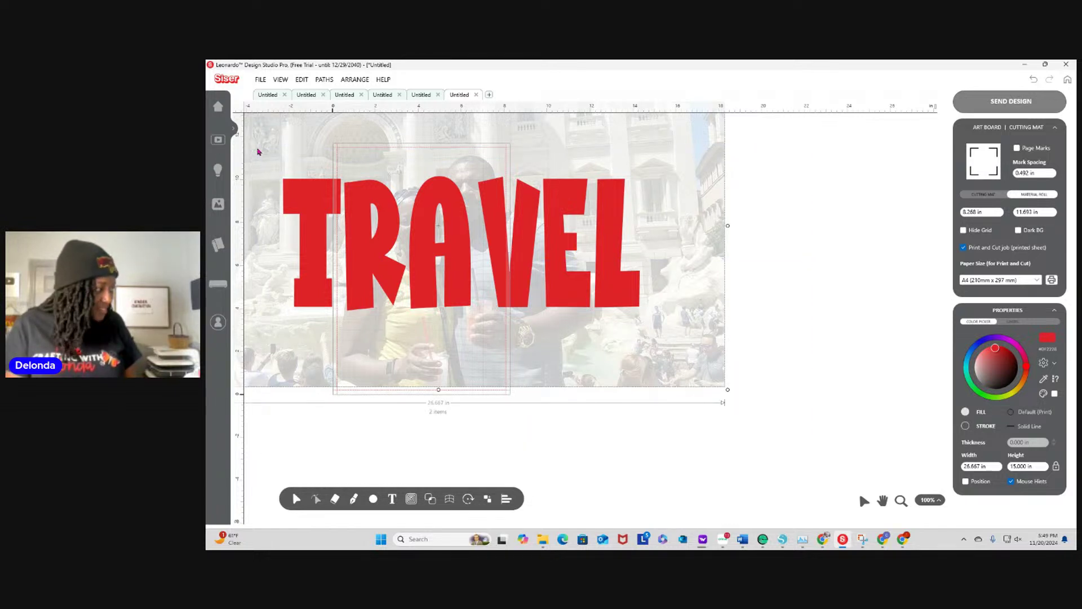
{"action": "left_click", "coordinate": [427, 503]}
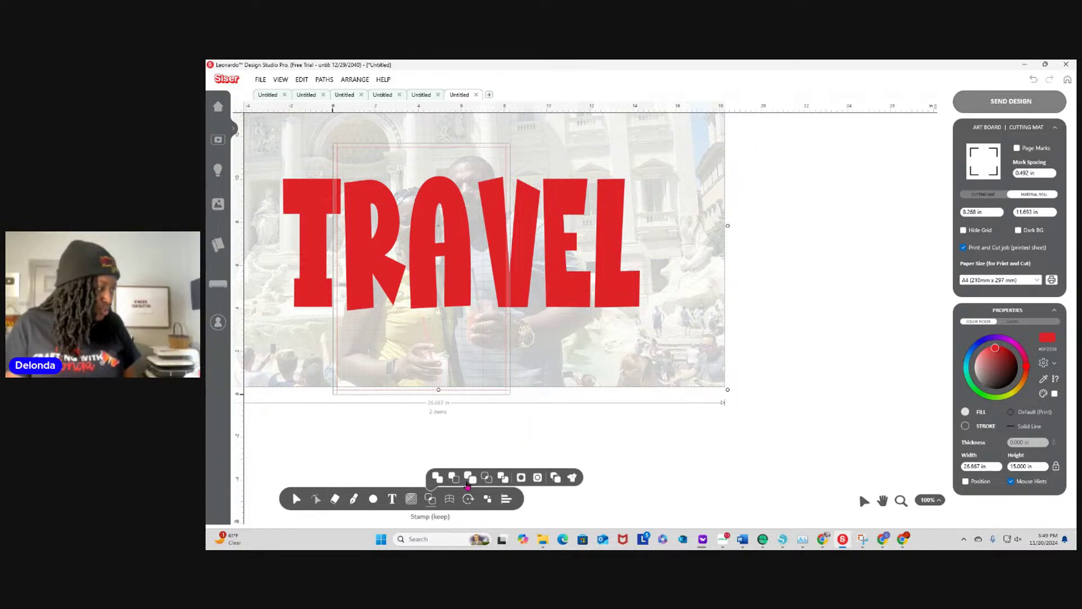
{"action": "left_click", "coordinate": [486, 478]}
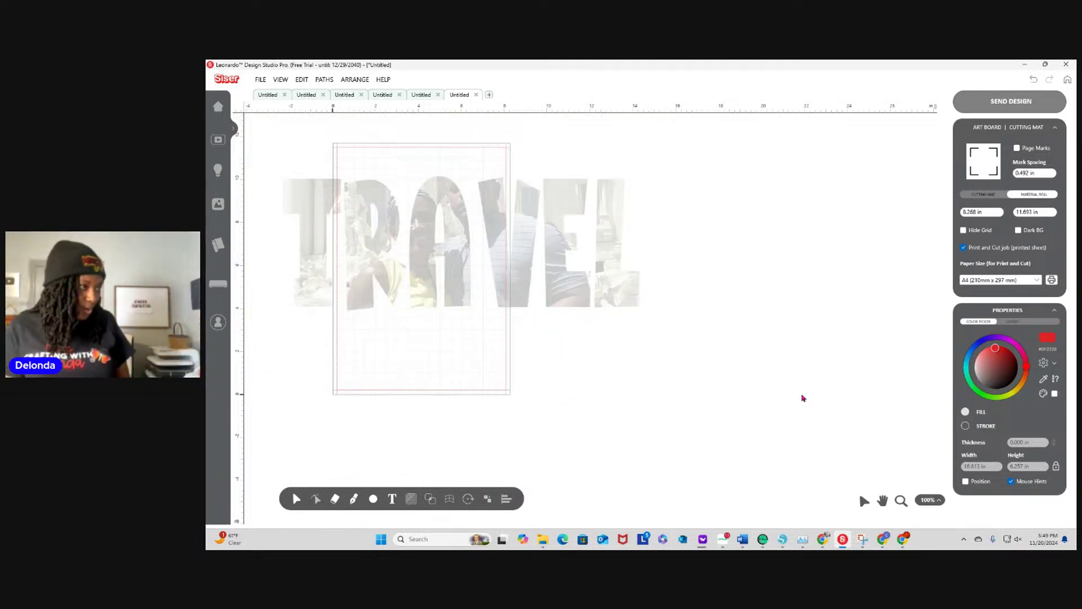
Choose the EPSON ET-15000 Series printer in the print setup for the print-and-cut job
{"action": "left_click", "coordinate": [1038, 281]}
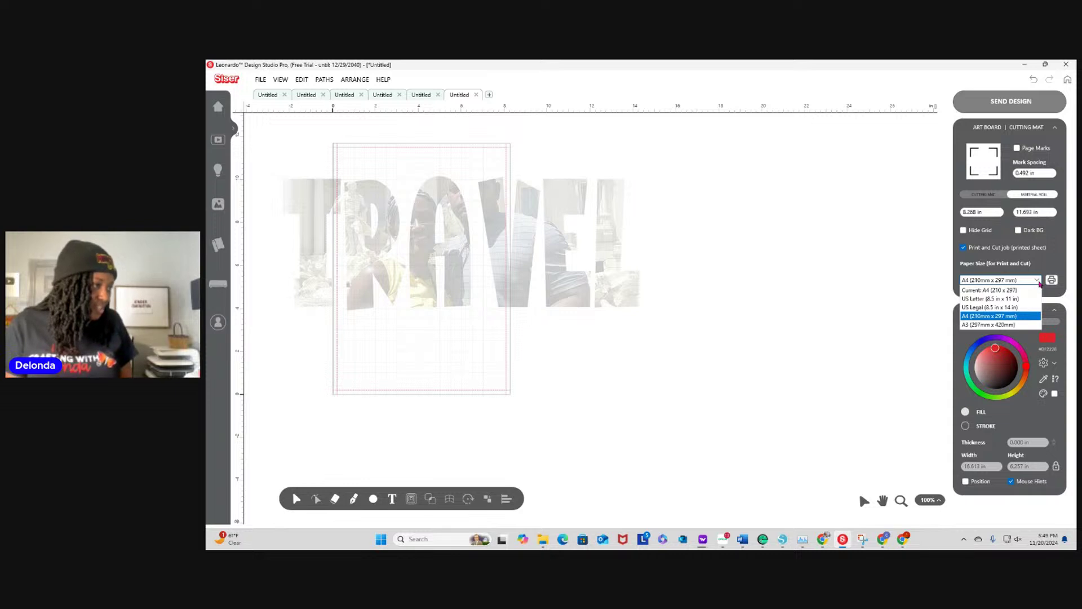
{"action": "left_click", "coordinate": [1052, 280]}
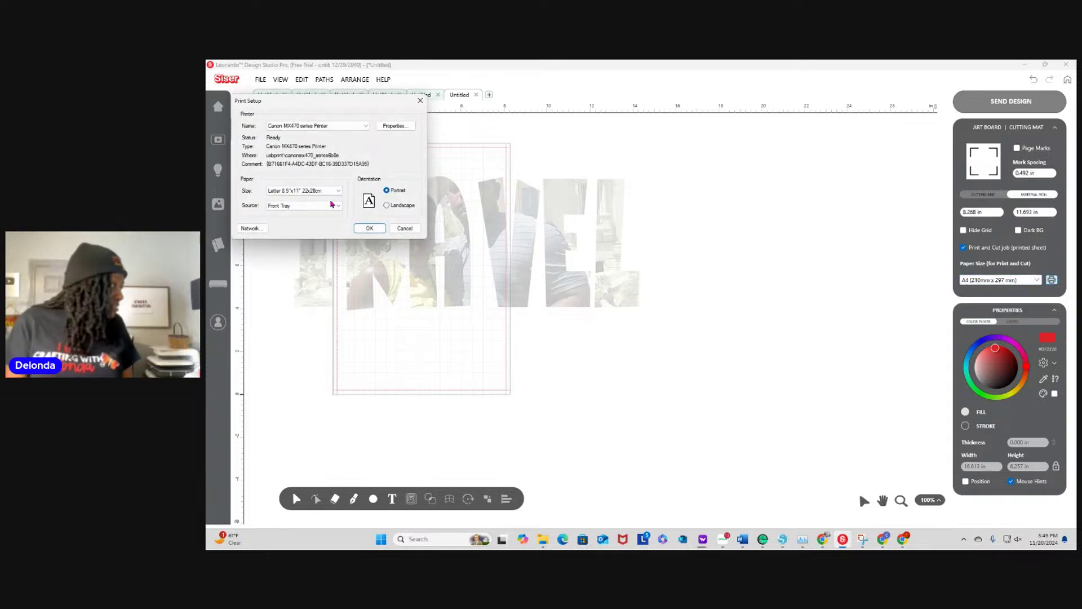
{"action": "left_click", "coordinate": [318, 125]}
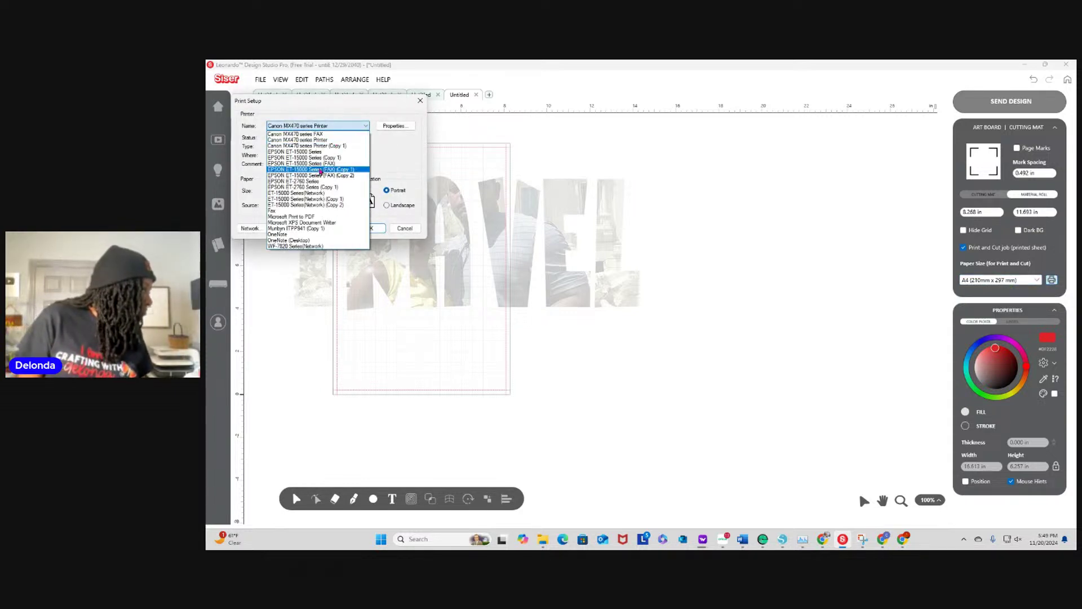
{"action": "left_click", "coordinate": [326, 152]}
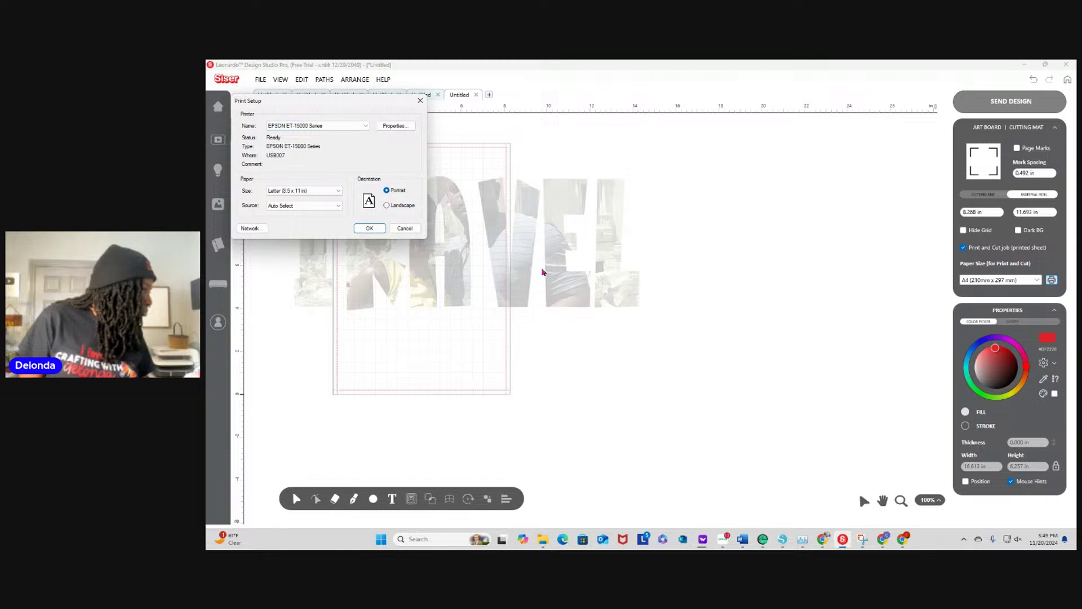
Try to set the printer paper to Super B (13 x 19 in) in landscape orientation
{"action": "left_click", "coordinate": [340, 191]}
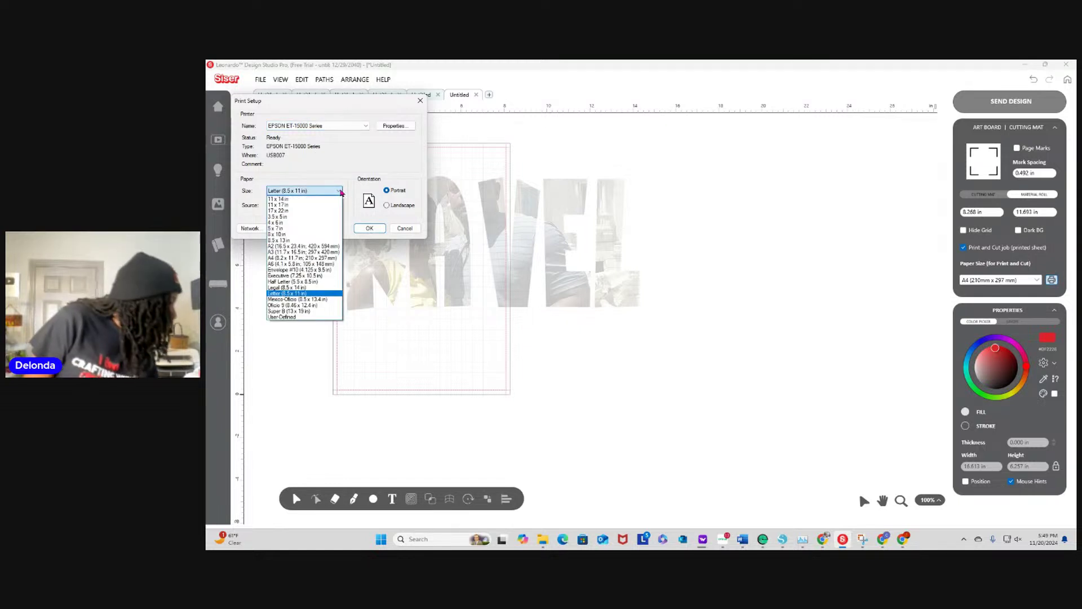
{"action": "left_click", "coordinate": [295, 311]}
{"action": "left_click", "coordinate": [387, 205]}
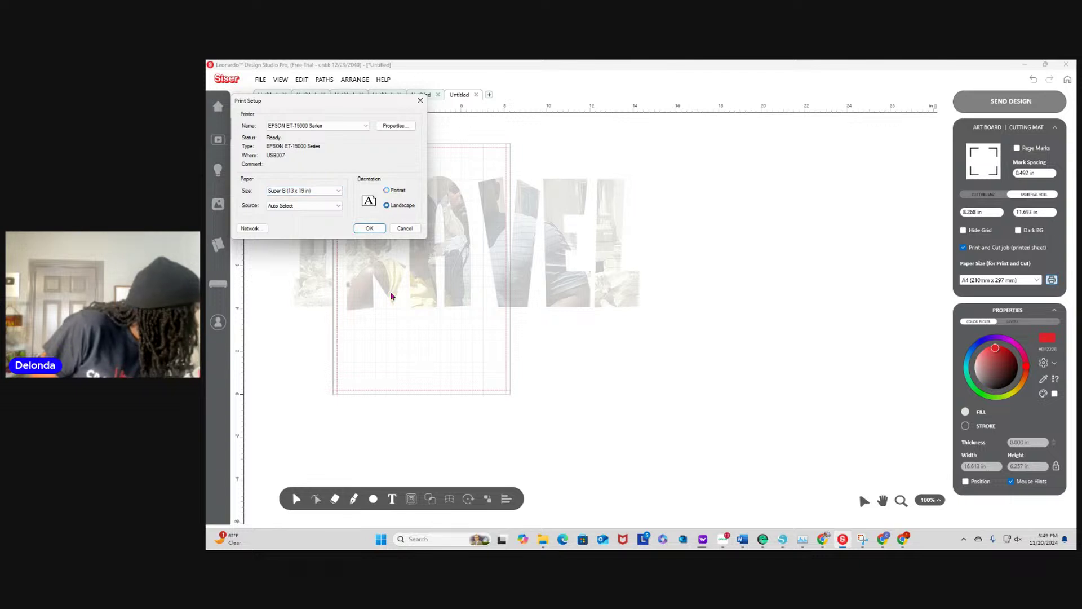
{"action": "left_click", "coordinate": [367, 228]}
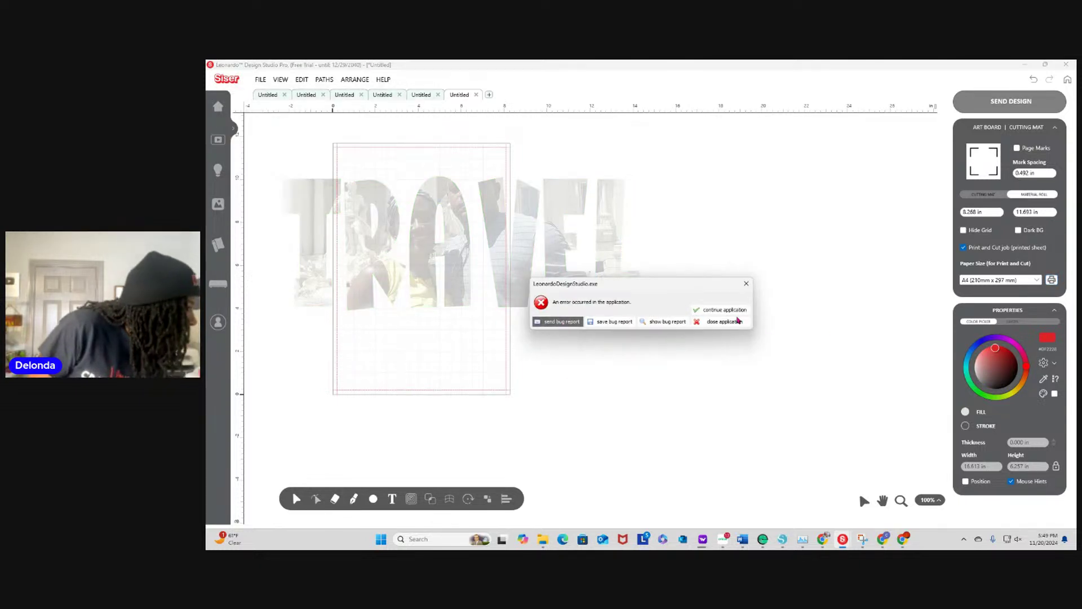
{"action": "left_click", "coordinate": [724, 309]}
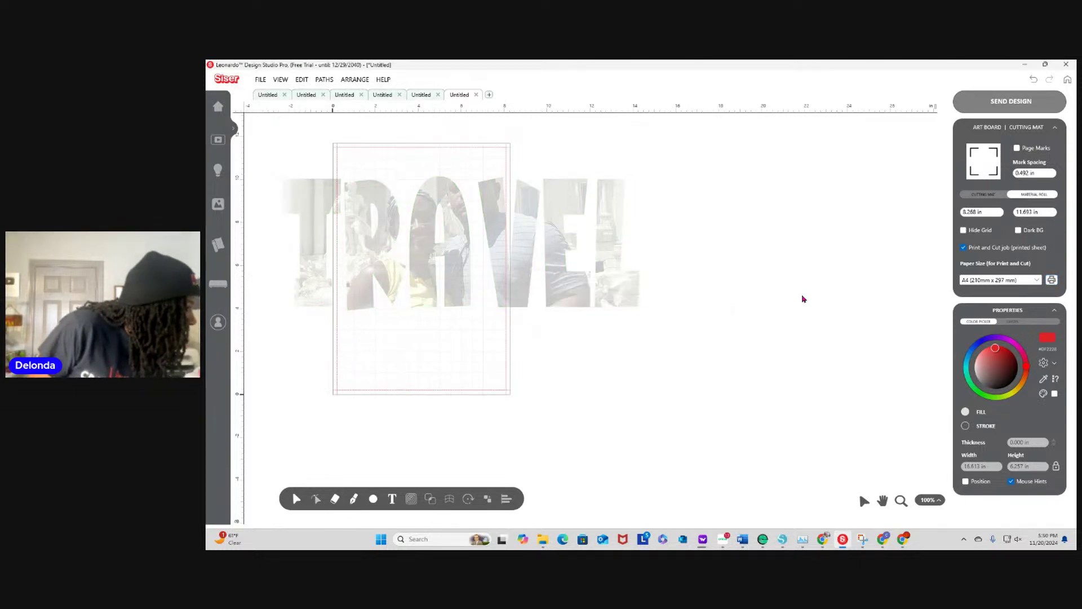
{"action": "left_click", "coordinate": [1023, 280]}
{"action": "left_click", "coordinate": [1052, 280]}
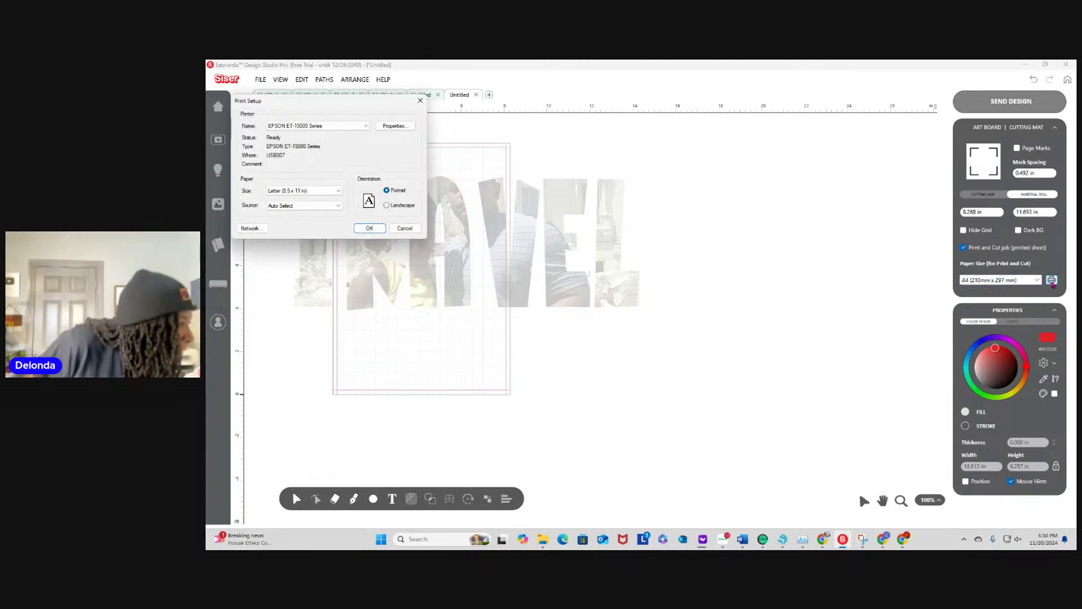
{"action": "left_click", "coordinate": [405, 228]}
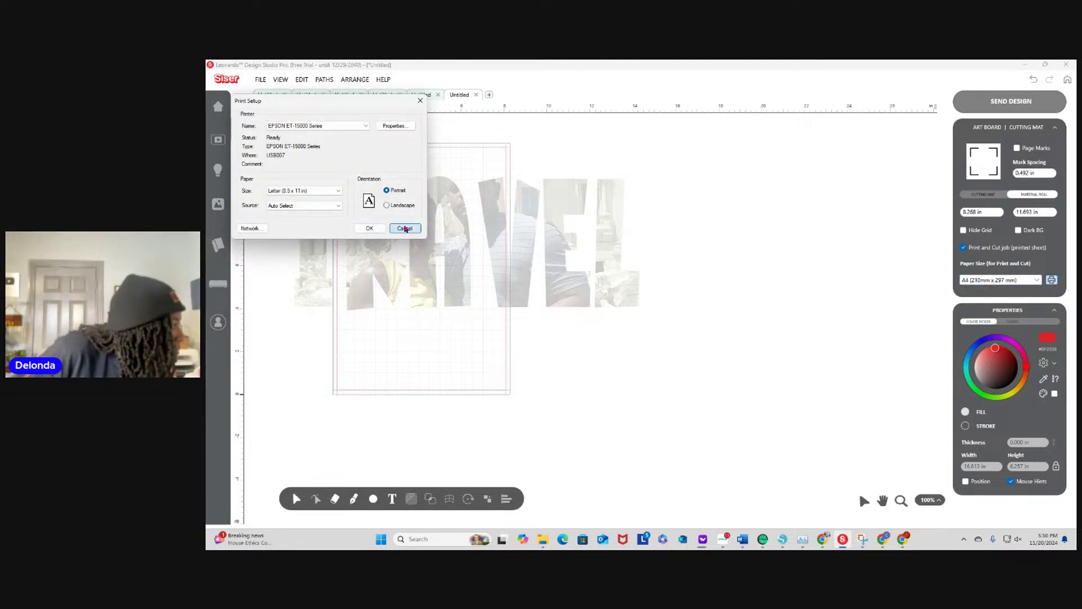
Turn on page marks and set the print-and-cut paper to Super B (13 x 19 in) in landscape orientation
{"action": "left_click", "coordinate": [1017, 148]}
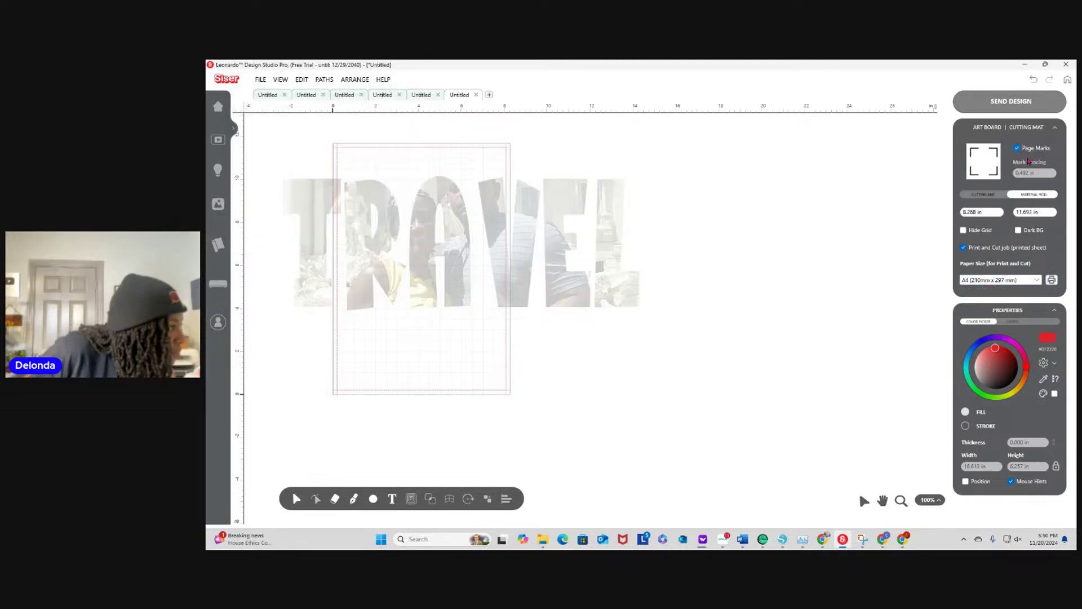
{"action": "left_click", "coordinate": [1052, 280]}
{"action": "left_click", "coordinate": [387, 205]}
{"action": "left_click", "coordinate": [339, 191]}
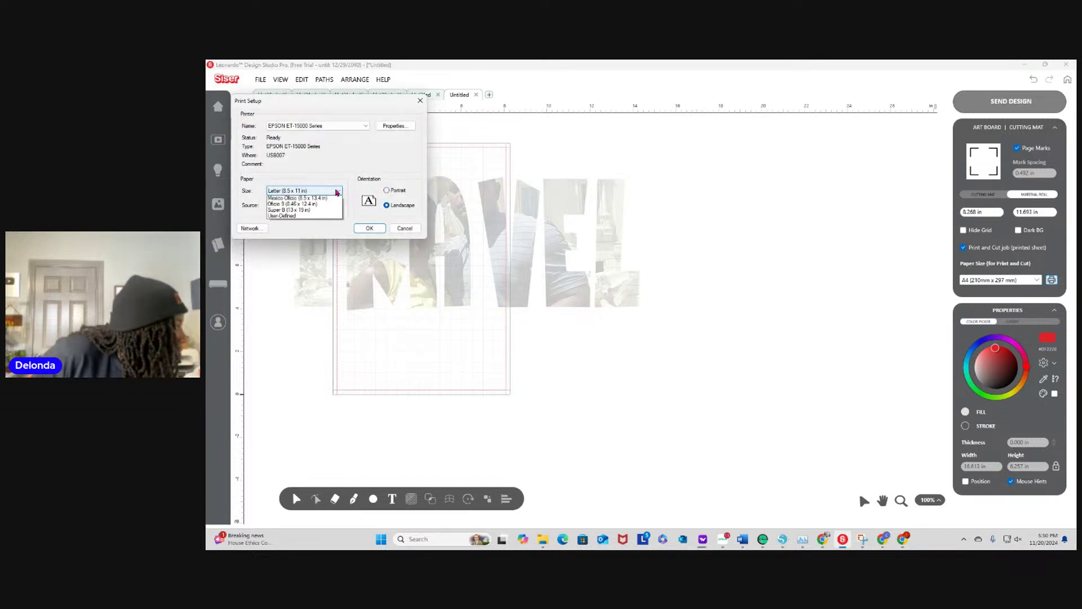
{"action": "left_click", "coordinate": [298, 312]}
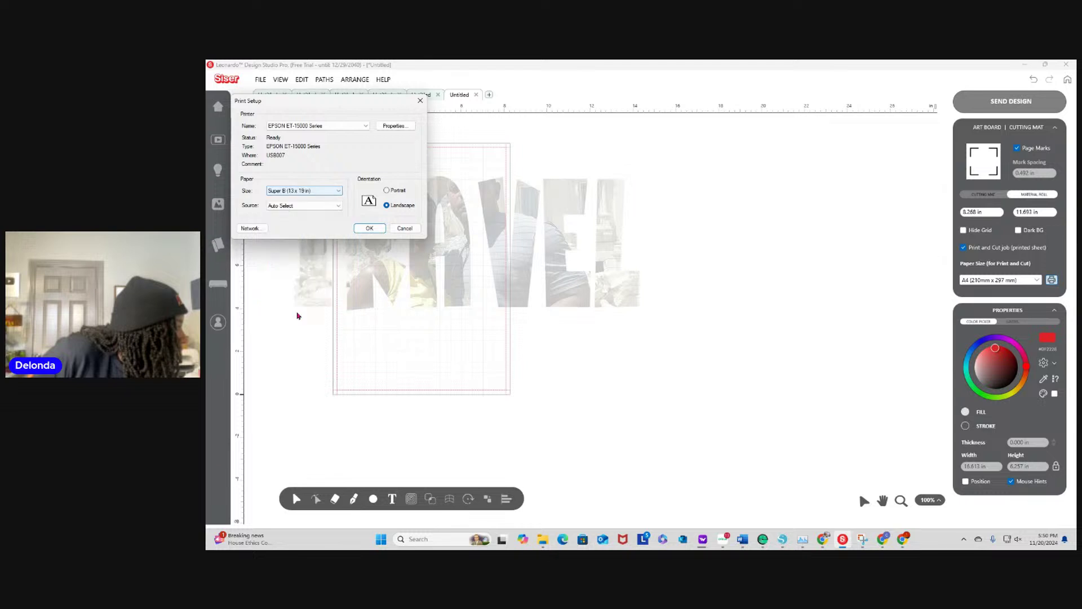
{"action": "left_click", "coordinate": [337, 207]}
{"action": "left_click", "coordinate": [335, 208]}
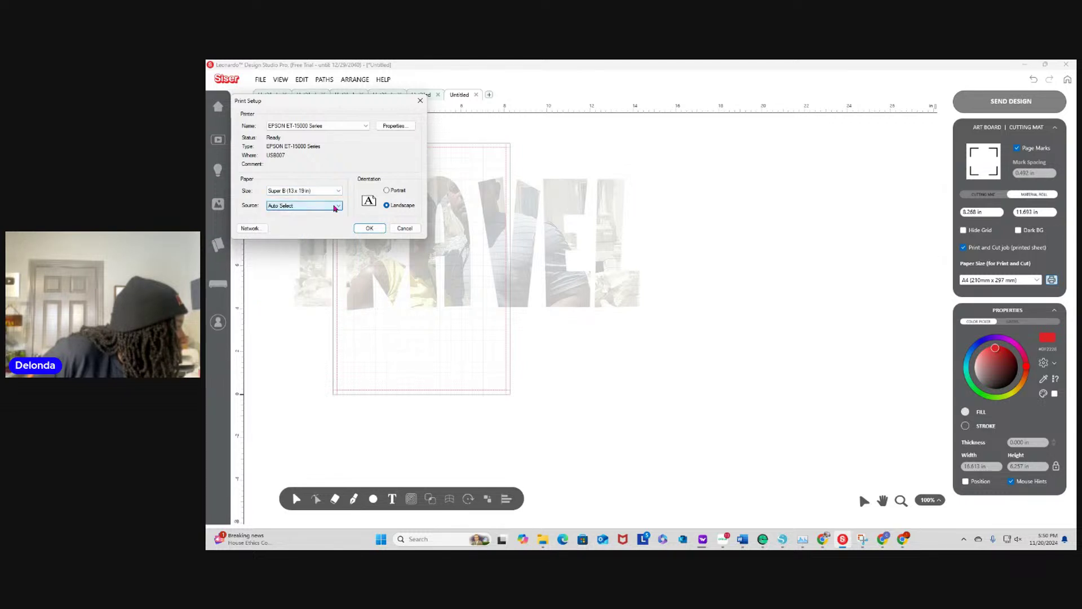
{"action": "left_click", "coordinate": [369, 229]}
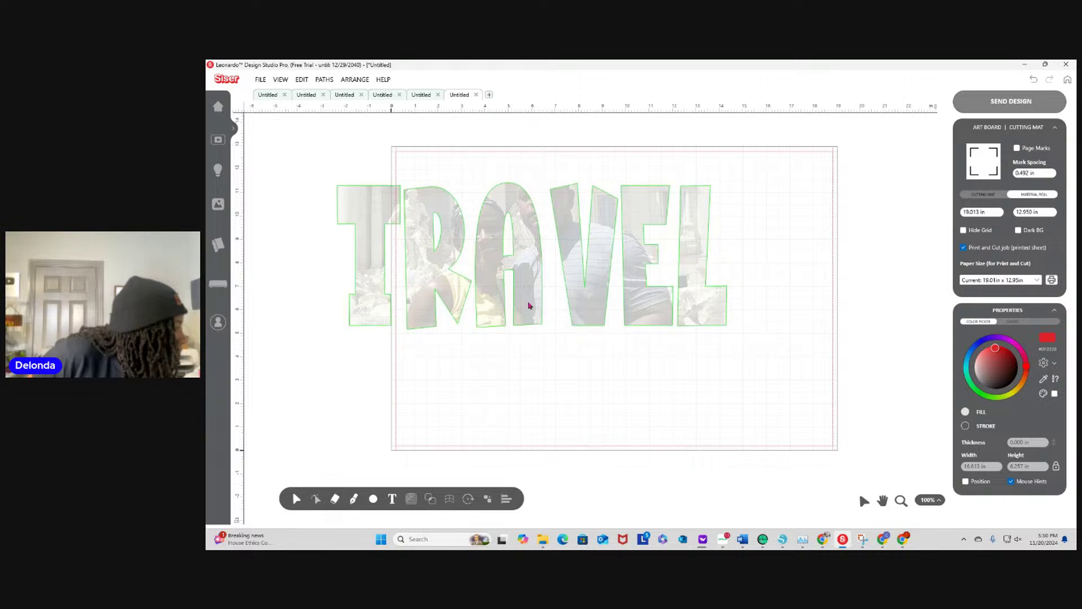
Move the photo-filled TRAVEL image to the middle of the page
{"action": "left_click", "coordinate": [514, 282]}
{"action": "left_click_drag", "start_coordinate": [530, 252], "coordinate": [617, 283]}
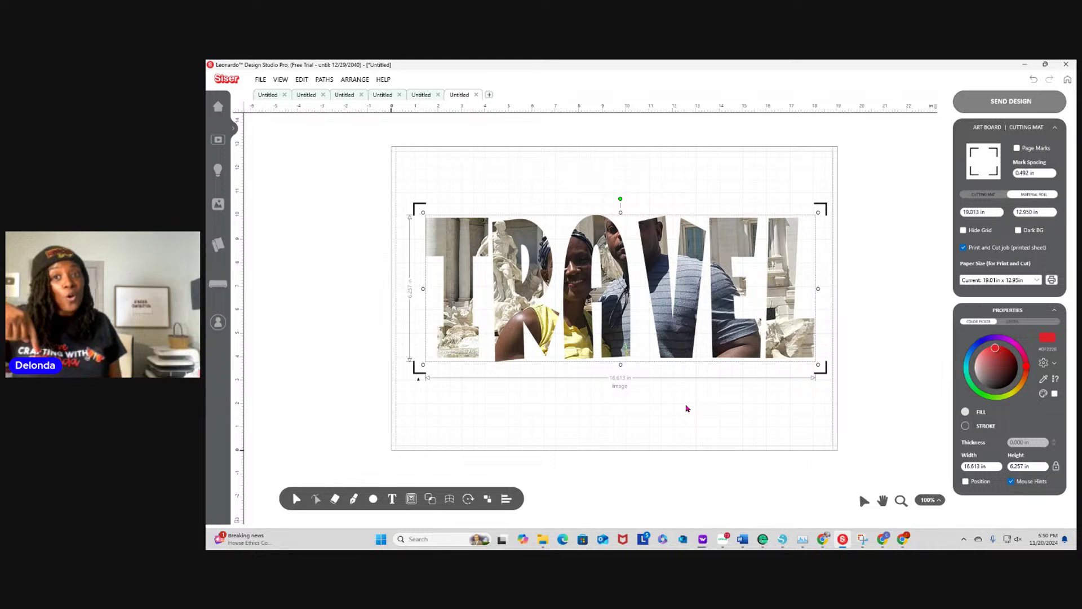
Build a Print and Cut Logo contour around the TRAVEL image with a 0.161 in offset, including holes
{"action": "left_click", "coordinate": [411, 501]}
{"action": "left_click", "coordinate": [419, 478]}
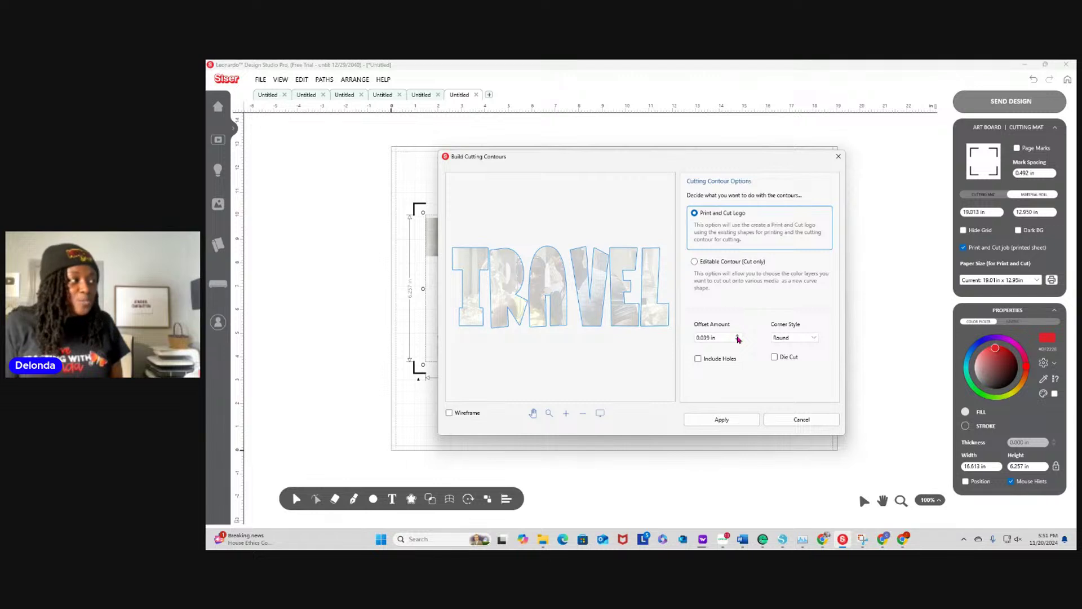
{"action": "left_click", "coordinate": [737, 335]}
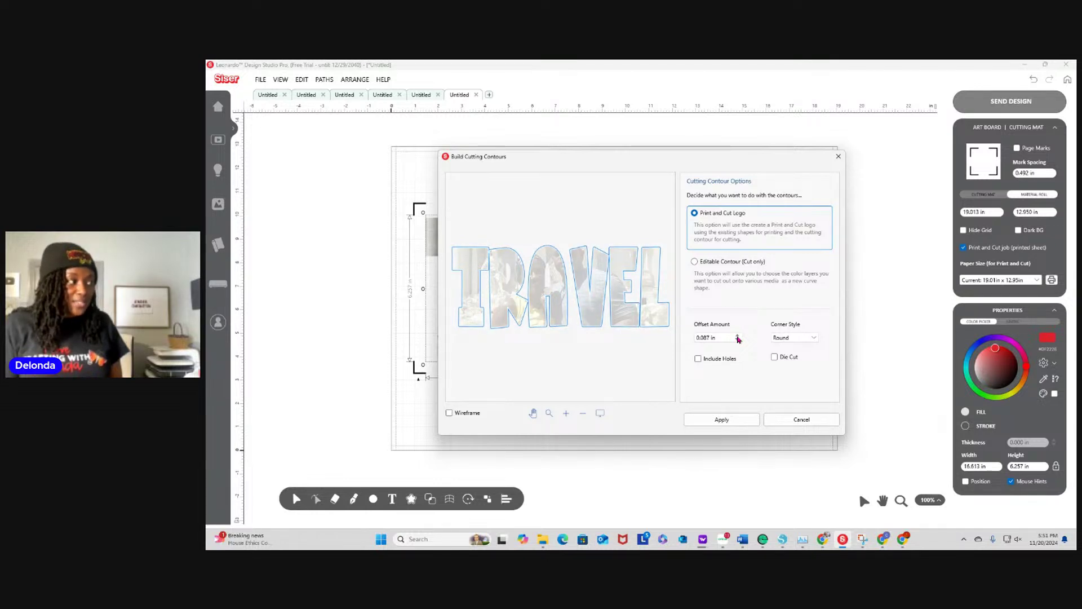
{"action": "left_click", "coordinate": [698, 359]}
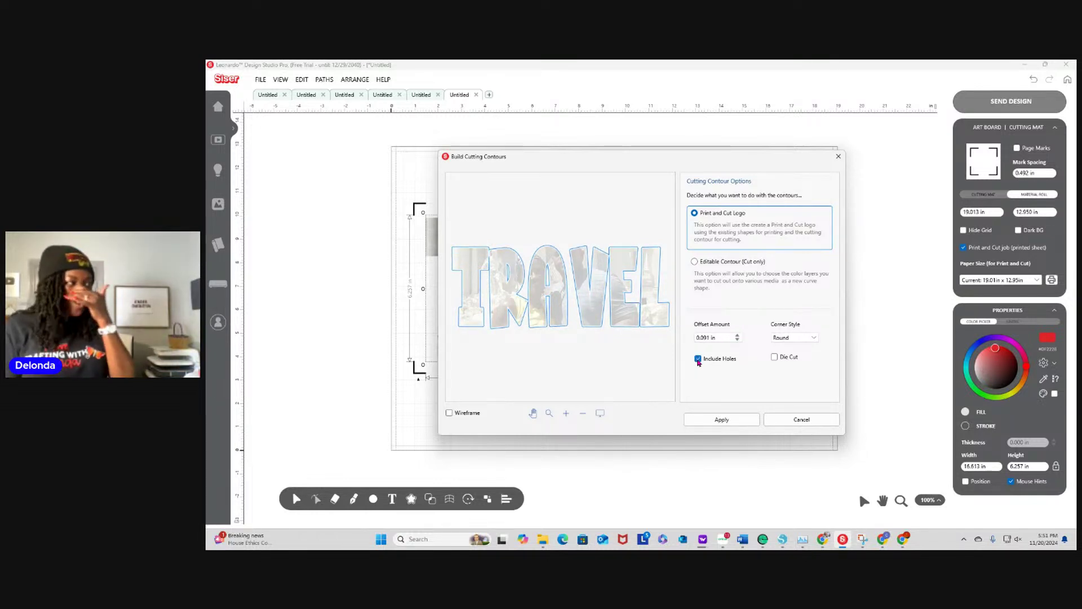
{"action": "left_click", "coordinate": [737, 336]}
{"action": "left_click", "coordinate": [738, 336]}
{"action": "left_click", "coordinate": [737, 336]}
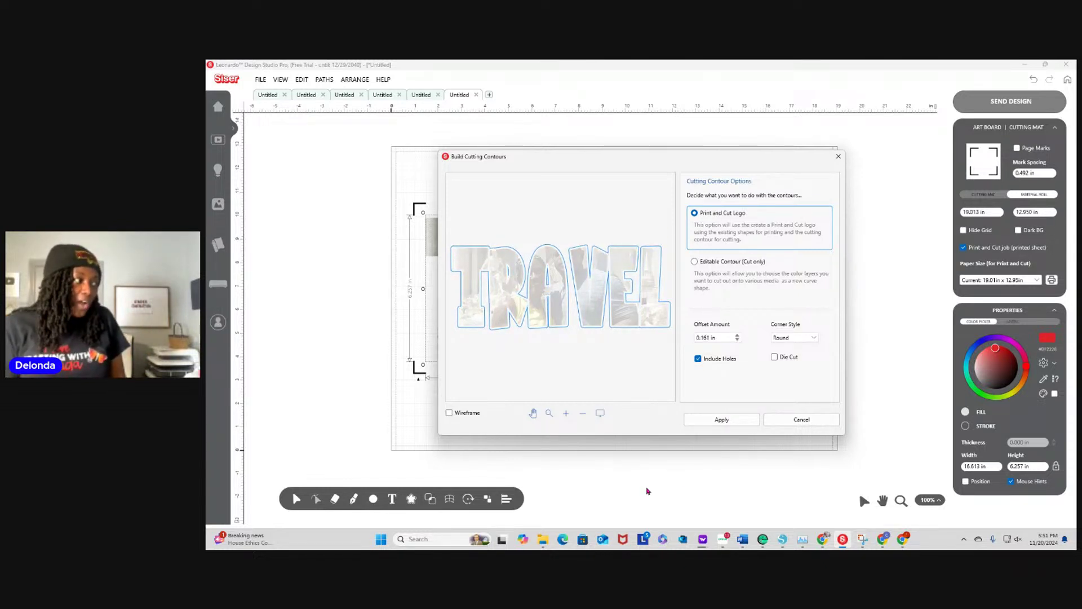
{"action": "left_click", "coordinate": [737, 423]}
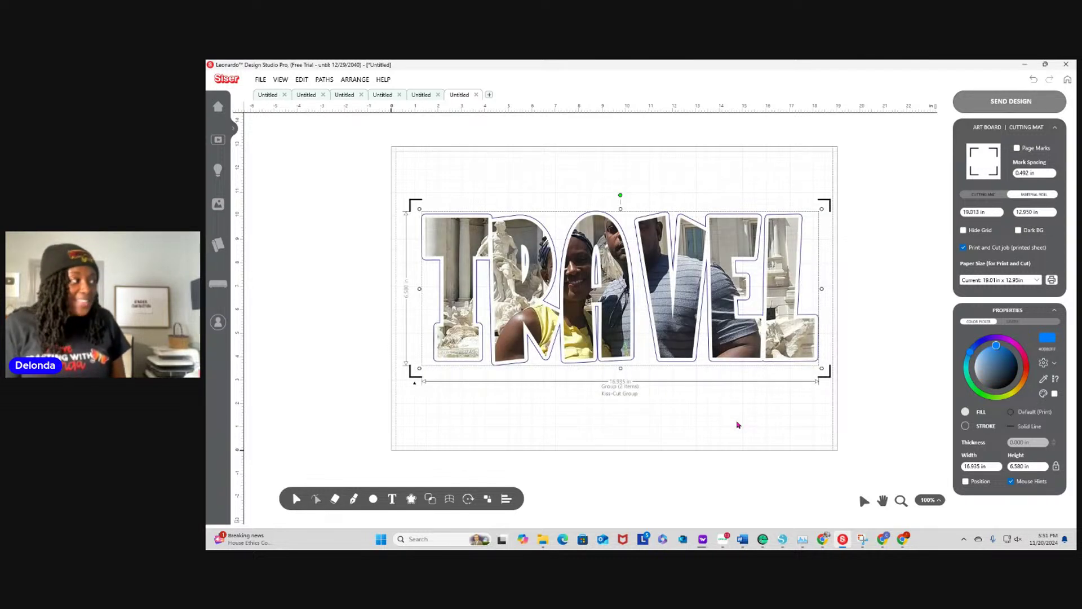
Try to recolor the kiss-cut contour around the TRAVEL image red
{"action": "left_click", "coordinate": [1047, 341]}
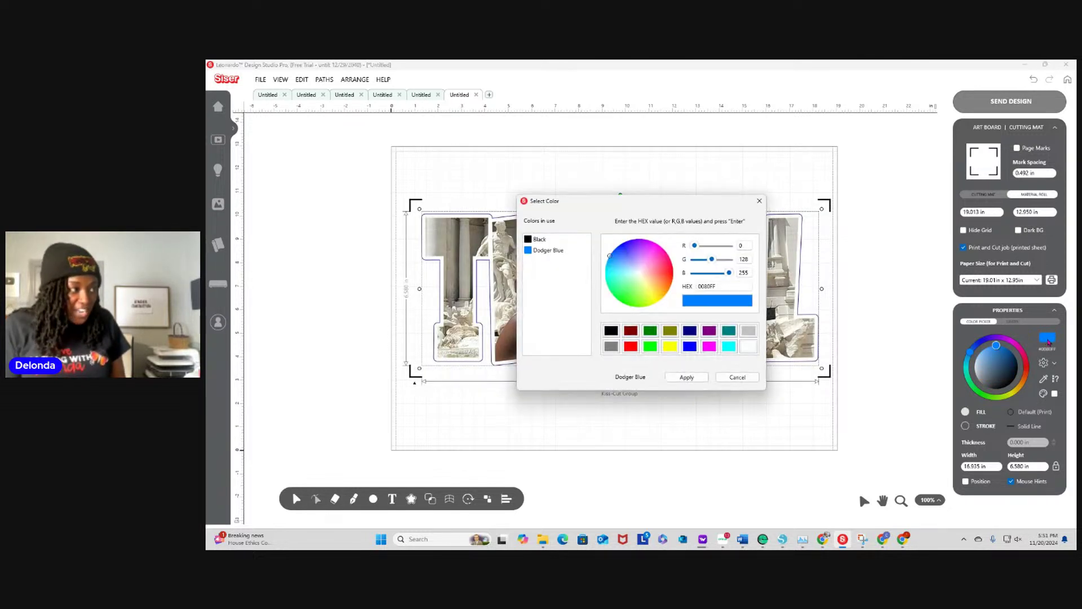
{"action": "left_click", "coordinate": [630, 347]}
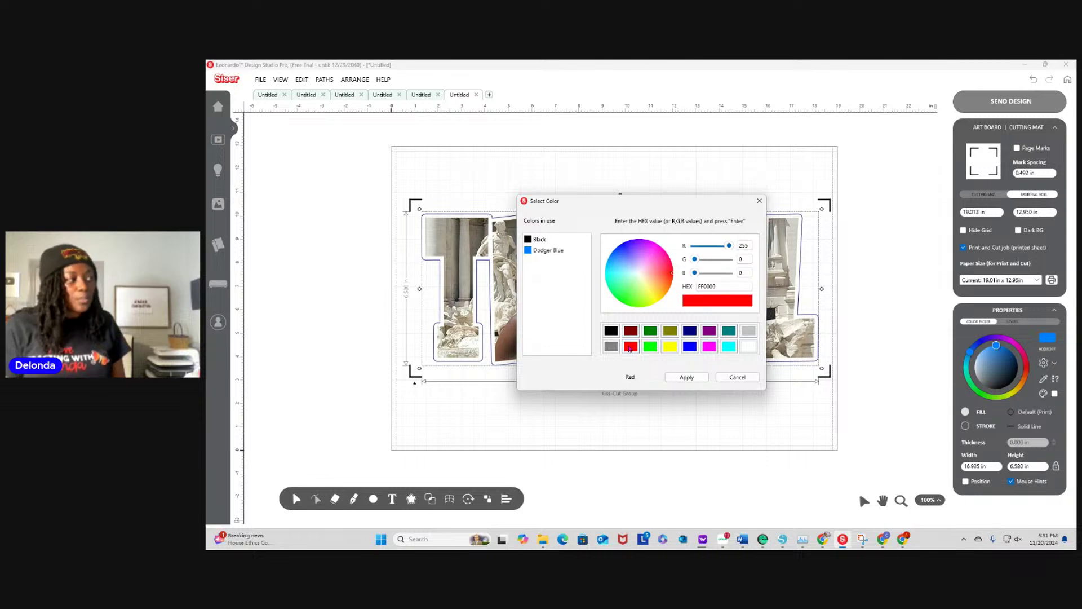
{"action": "left_click", "coordinate": [691, 378]}
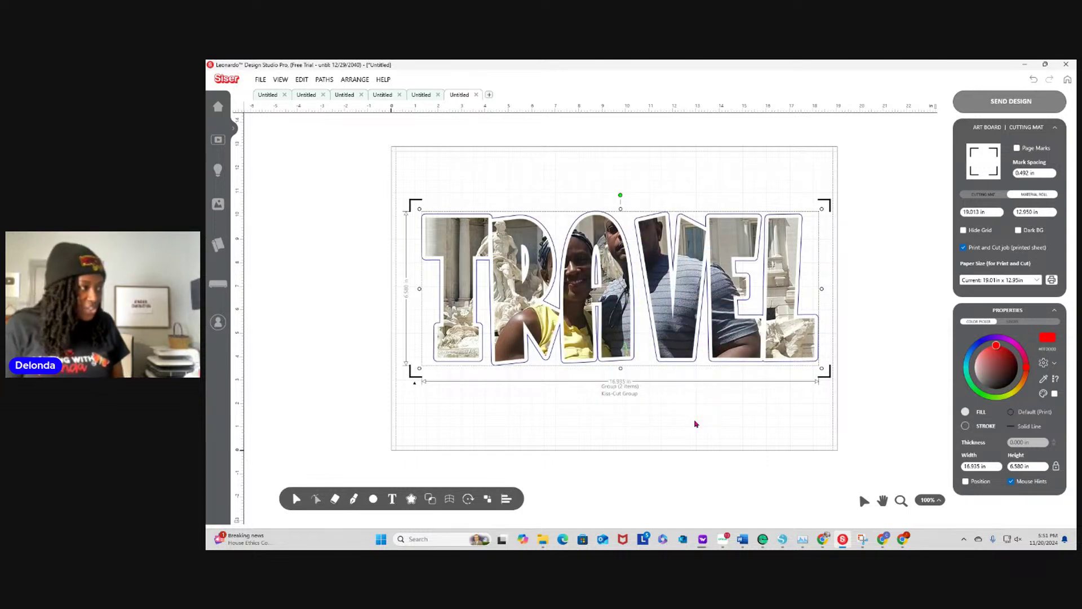
{"action": "left_click", "coordinate": [751, 472]}
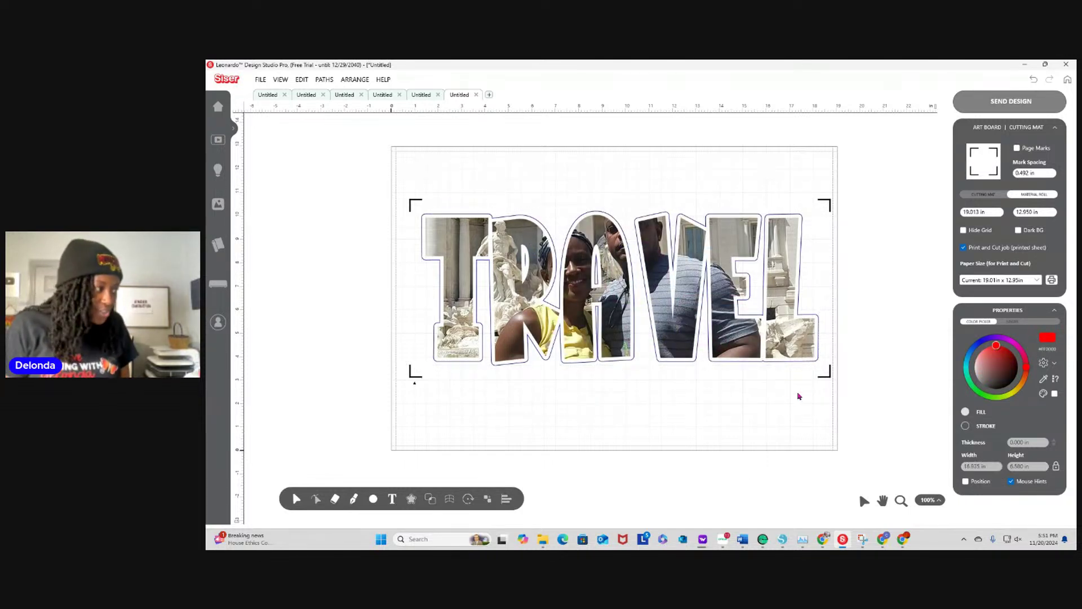
{"action": "left_click", "coordinate": [1013, 322]}
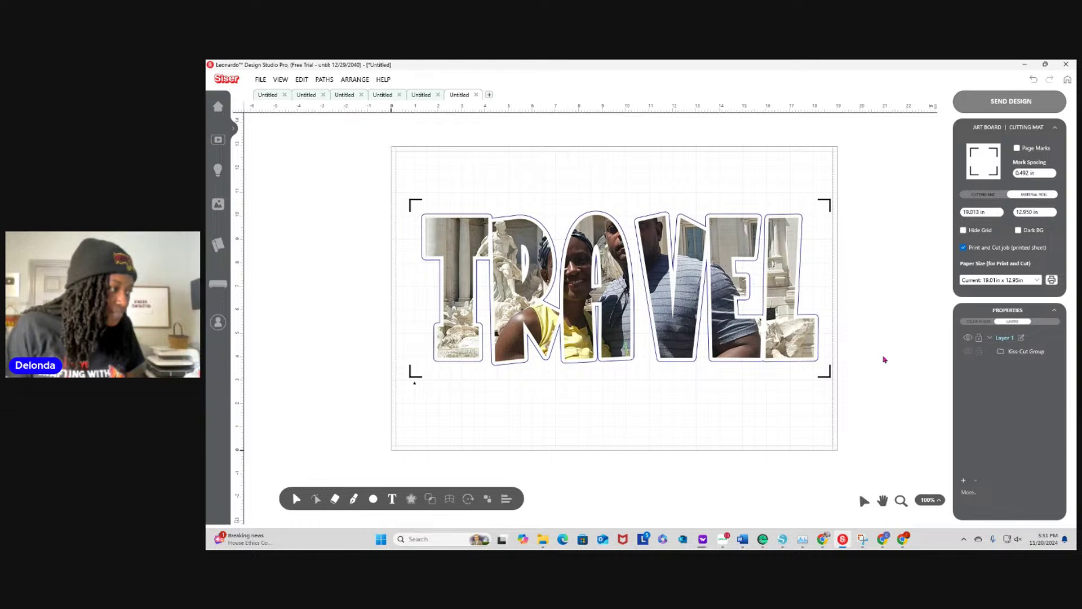
{"action": "left_click", "coordinate": [815, 363]}
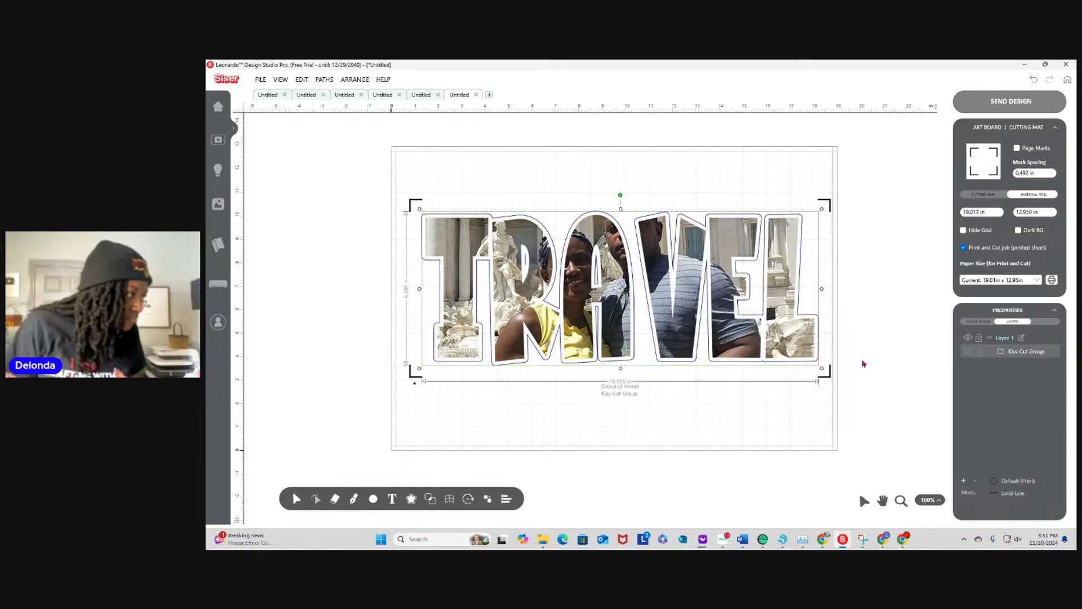
{"action": "left_click", "coordinate": [978, 322]}
{"action": "left_click", "coordinate": [1049, 339]}
{"action": "left_click", "coordinate": [688, 377]}
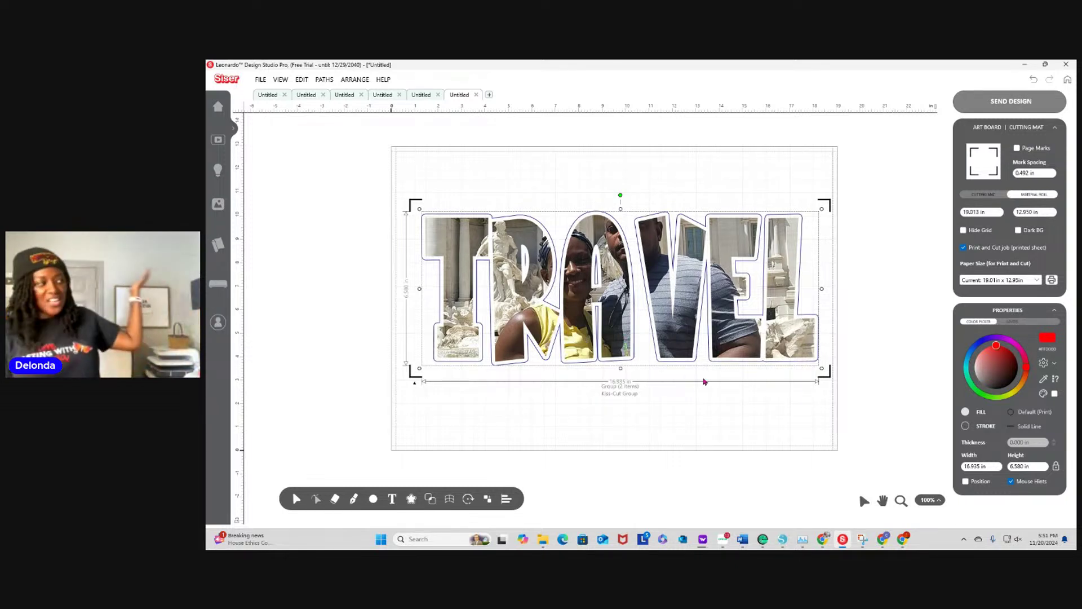
Build an editable cut-only contour for the TRAVEL group with 0.000 in offset, holes included and a light blue contour color
{"action": "left_click", "coordinate": [412, 498]}
{"action": "left_click", "coordinate": [418, 479]}
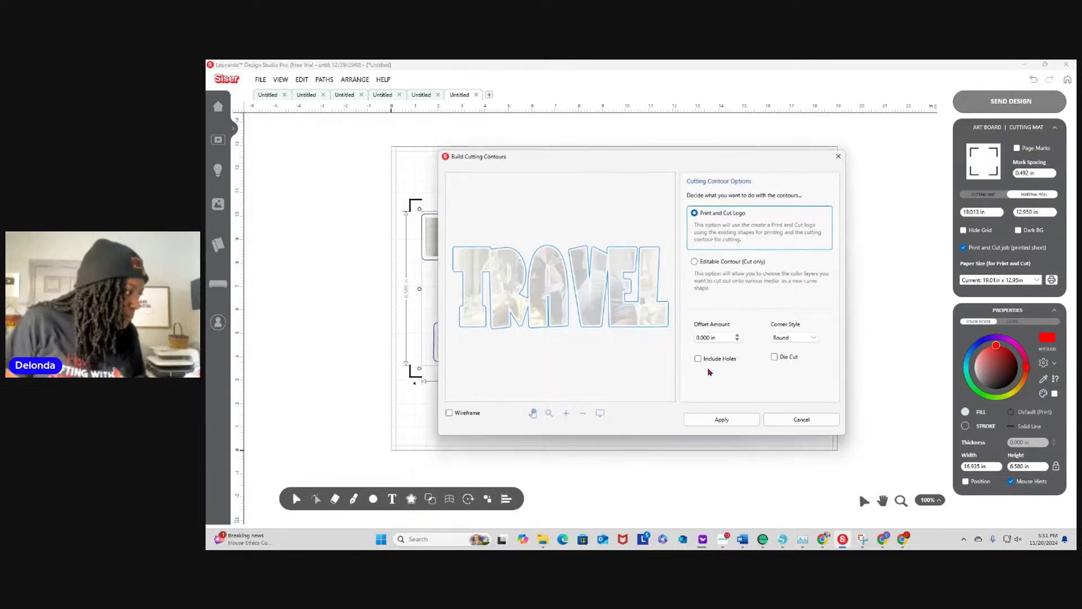
{"action": "left_click", "coordinate": [696, 262]}
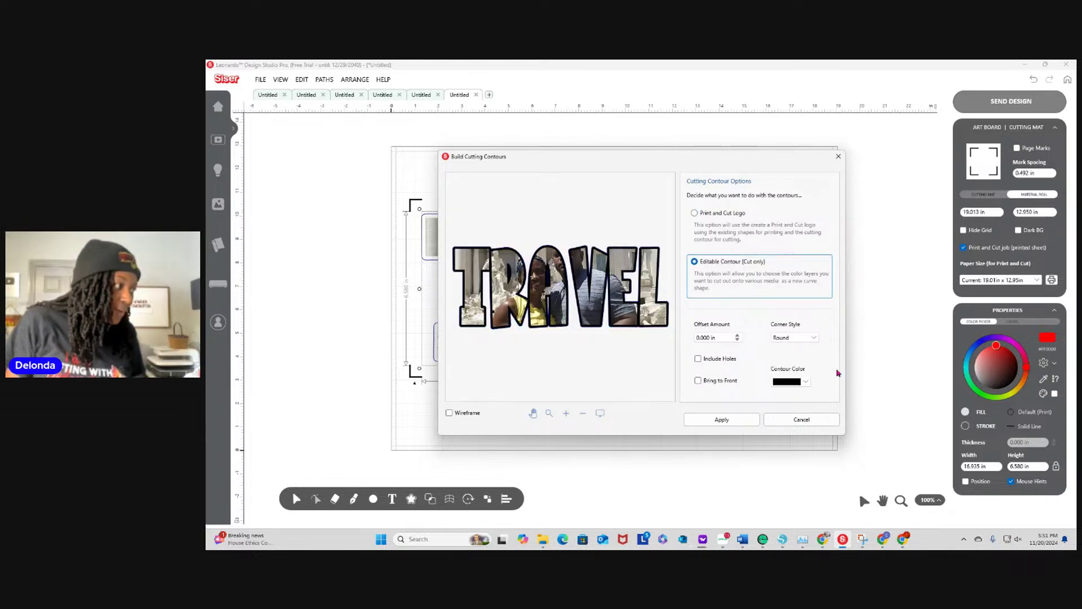
{"action": "left_click", "coordinate": [697, 359]}
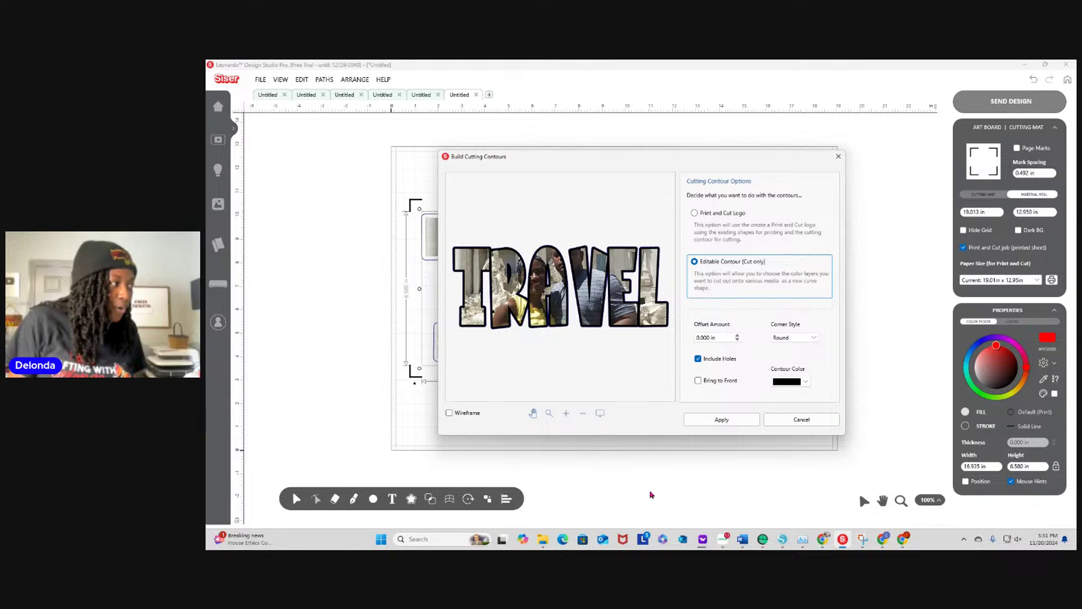
{"action": "left_click", "coordinate": [807, 384]}
{"action": "left_click_drag", "start_coordinate": [839, 393], "coordinate": [839, 418]}
{"action": "left_click", "coordinate": [818, 421]}
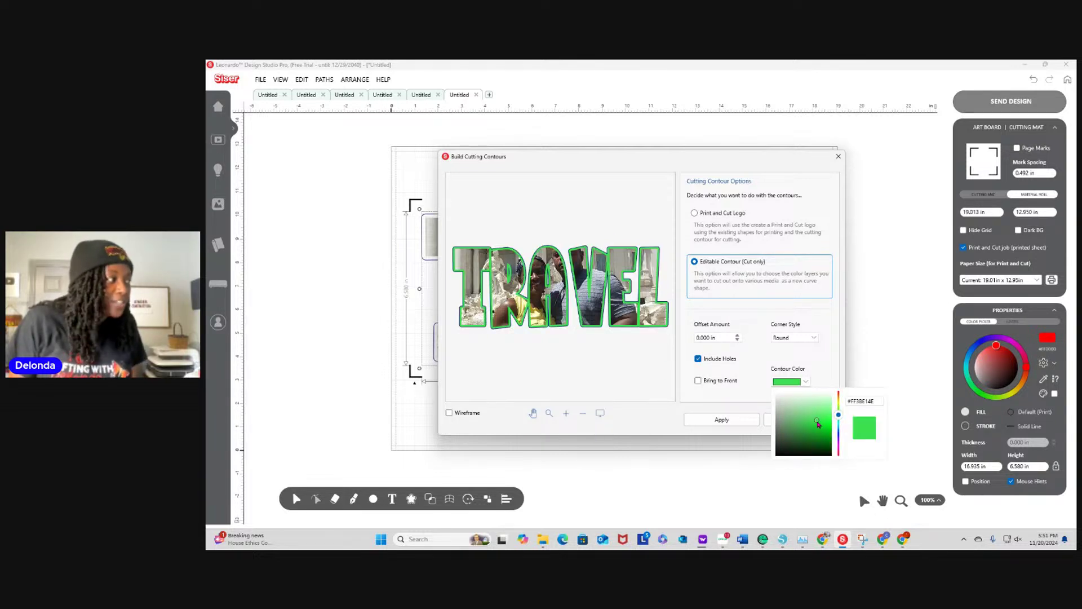
{"action": "left_click_drag", "start_coordinate": [839, 416], "coordinate": [840, 428]}
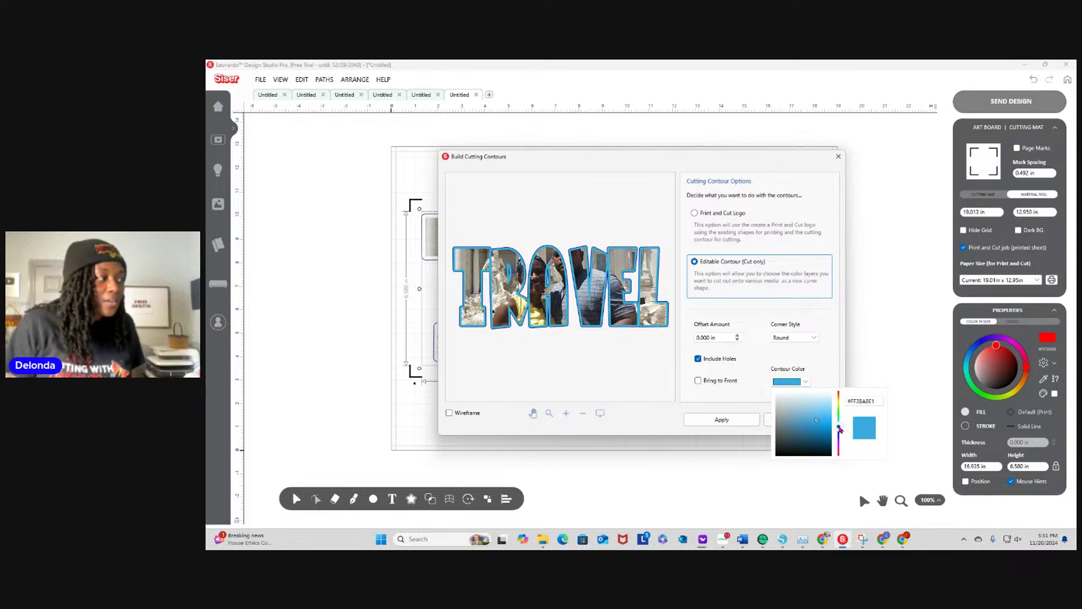
{"action": "left_click", "coordinate": [751, 399]}
{"action": "left_click", "coordinate": [720, 421]}
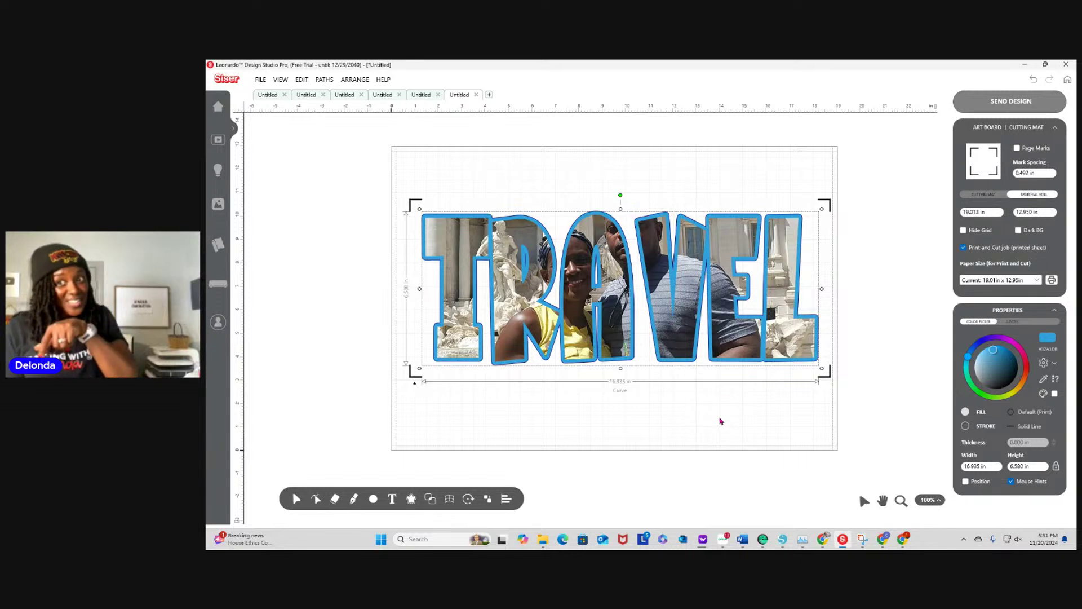
Export the selected TRAVEL artwork only, as a 300 DPI PNG image named TRAVEL in the Downloads folder
{"action": "left_click", "coordinate": [262, 81]}
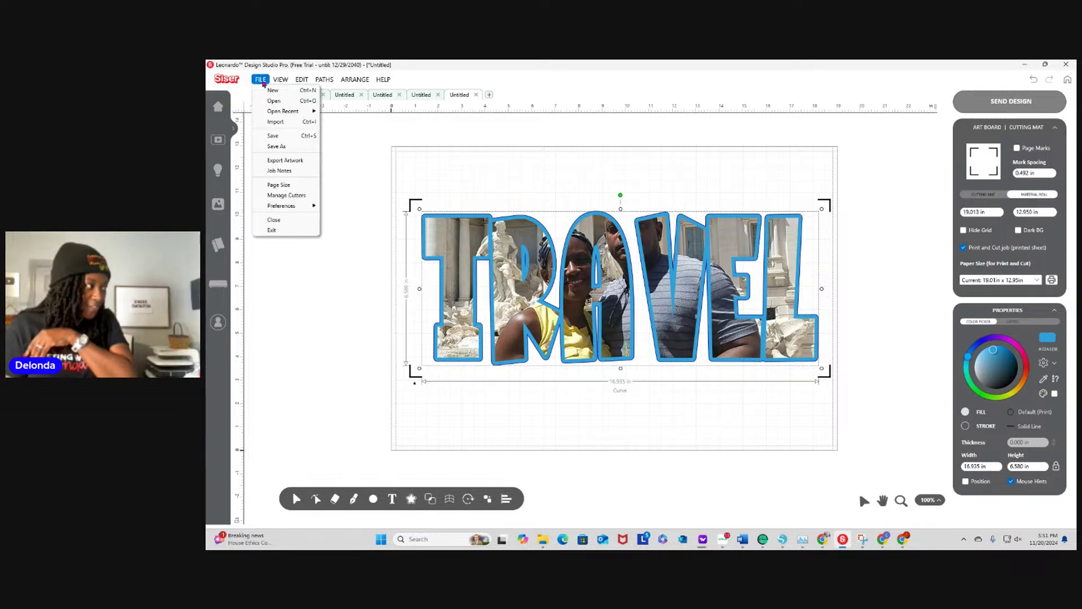
{"action": "left_click", "coordinate": [281, 162]}
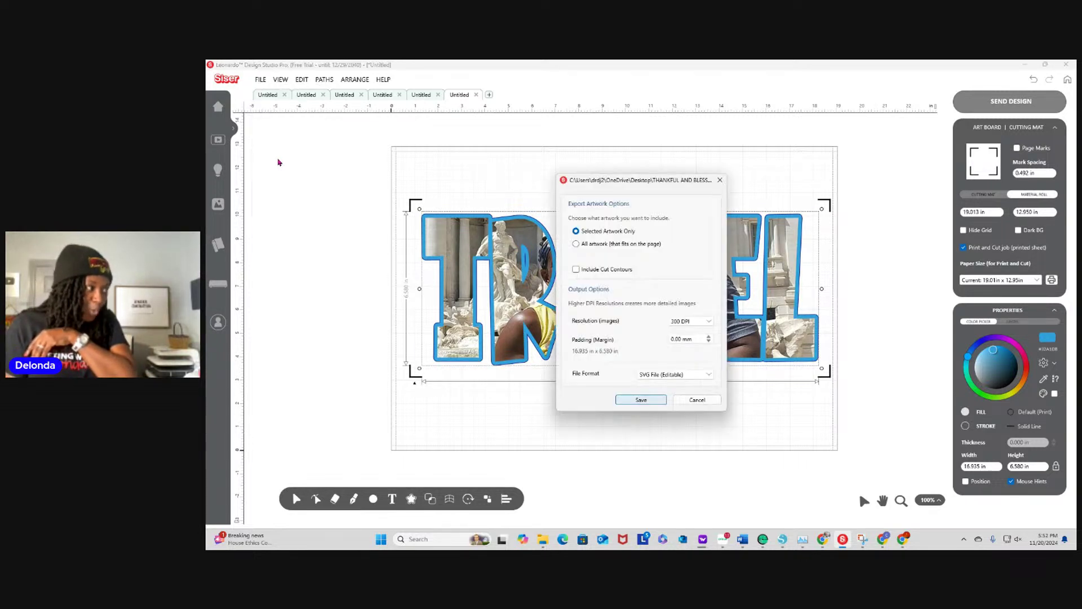
{"action": "left_click", "coordinate": [700, 375]}
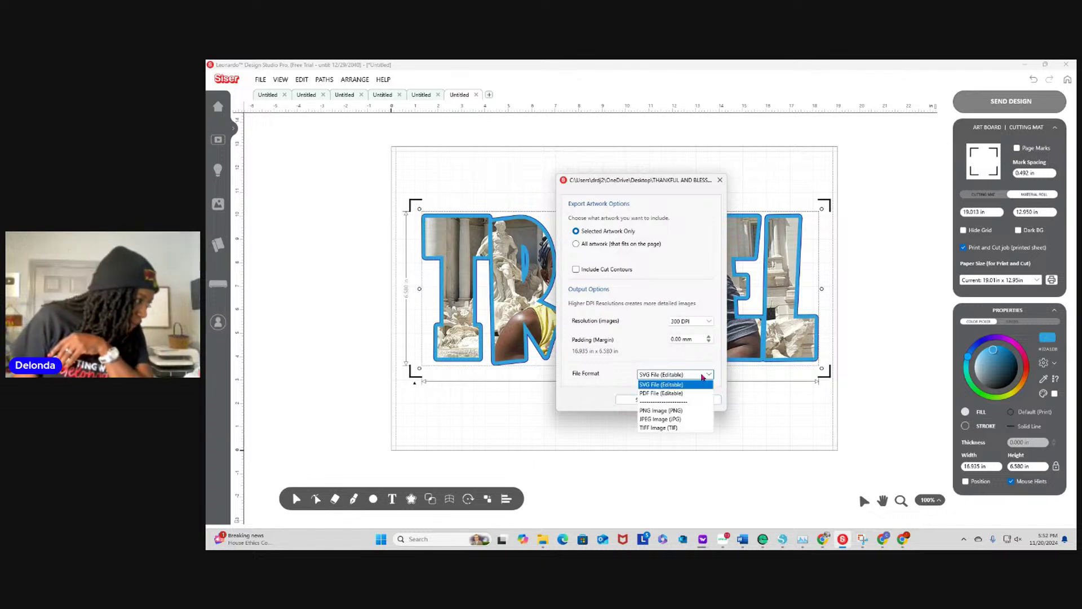
{"action": "left_click", "coordinate": [669, 412]}
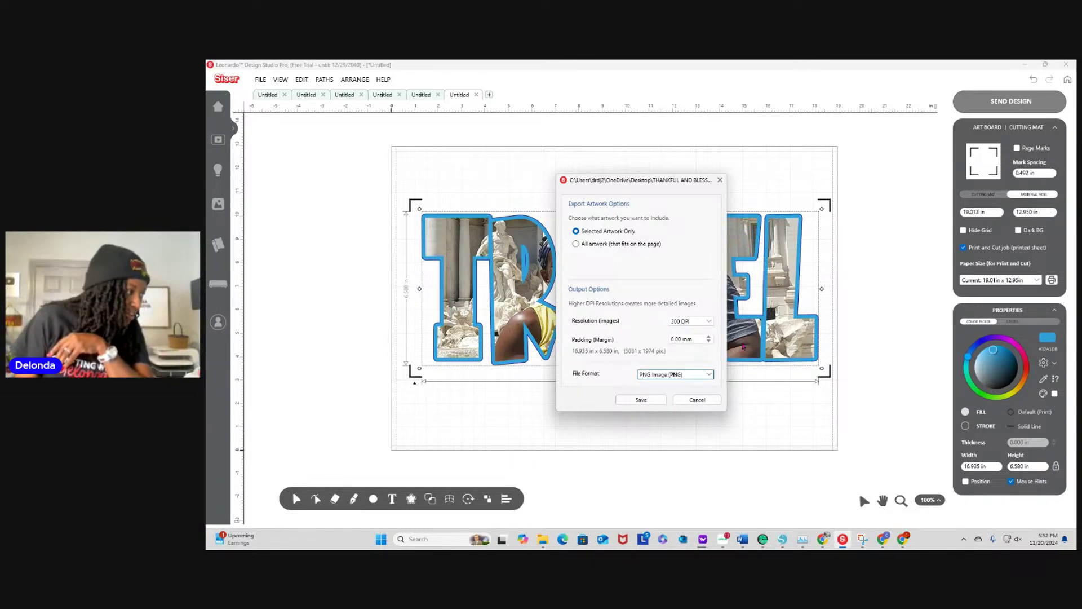
{"action": "left_click", "coordinate": [643, 402]}
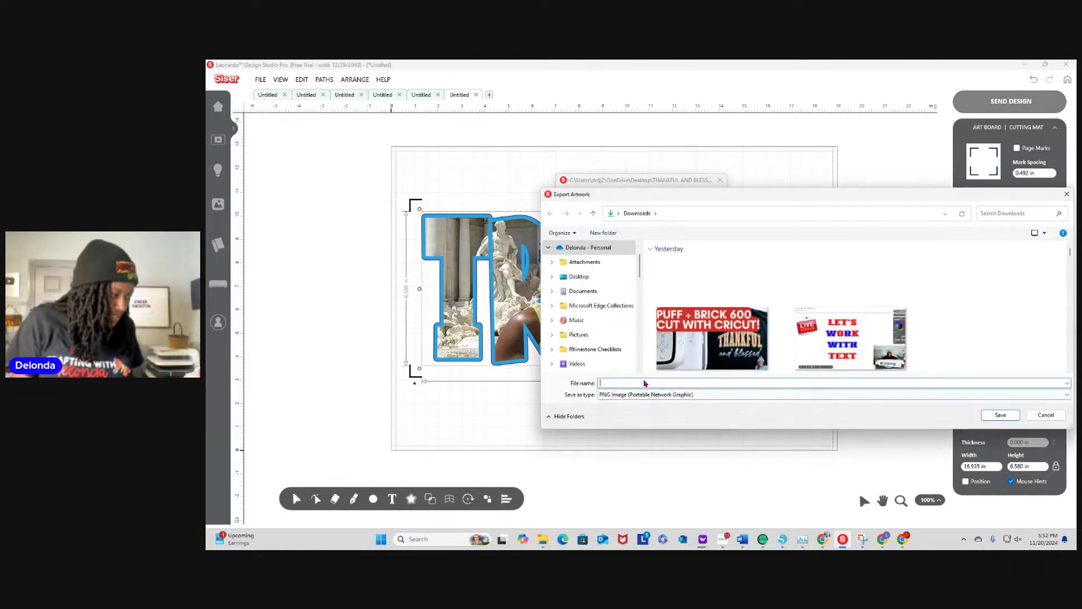
{"action": "type", "text": "TRAVEL"}
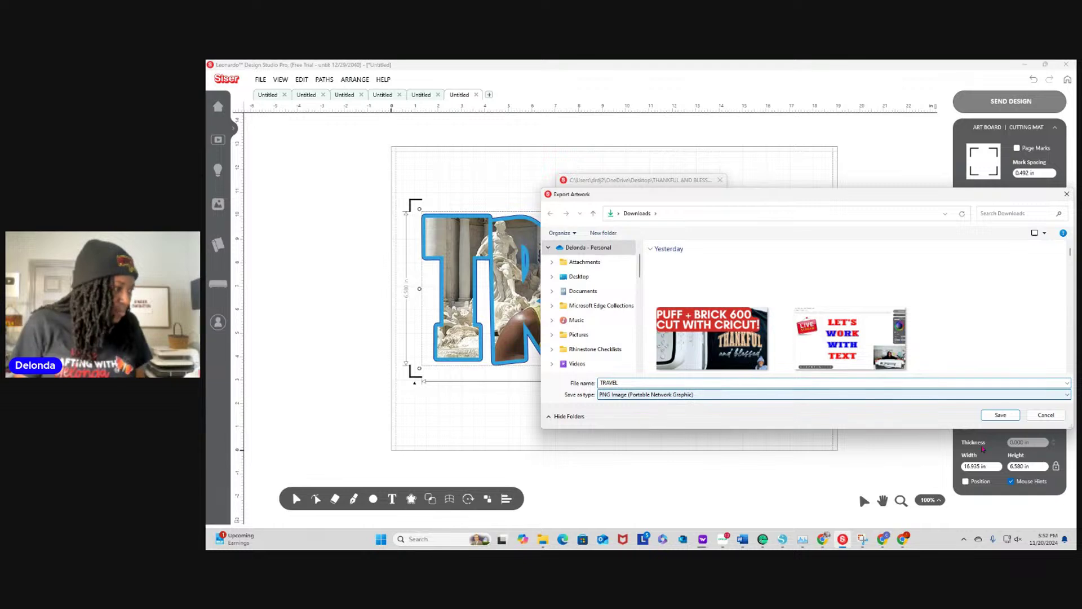
{"action": "left_click", "coordinate": [1001, 415]}
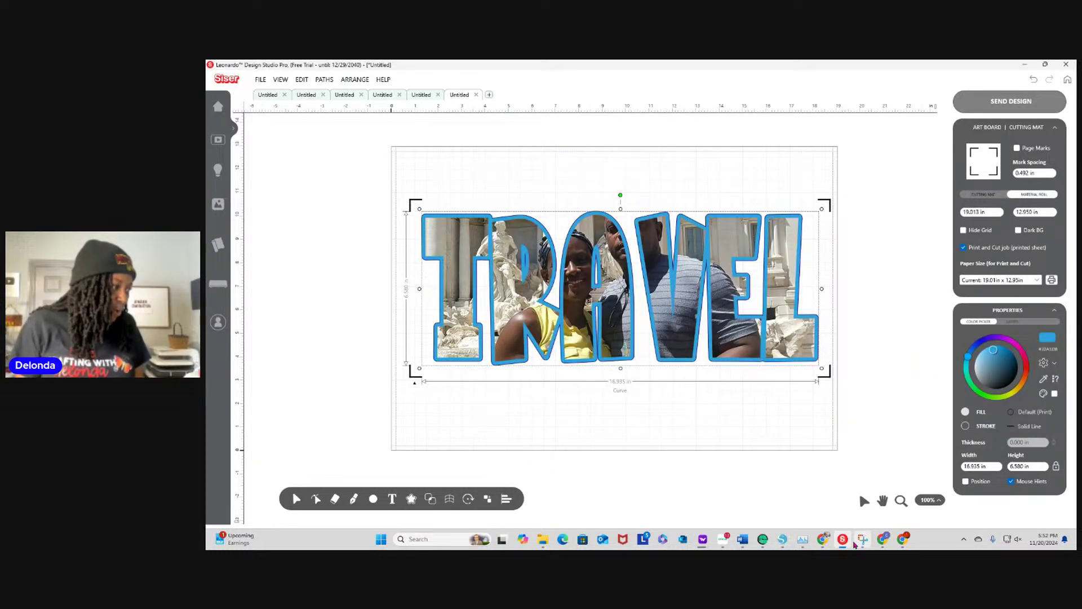
Switch to Cricut Design Space, leave the finished cut job, save the open stole project and start a new blank project
{"action": "left_click", "coordinate": [723, 541]}
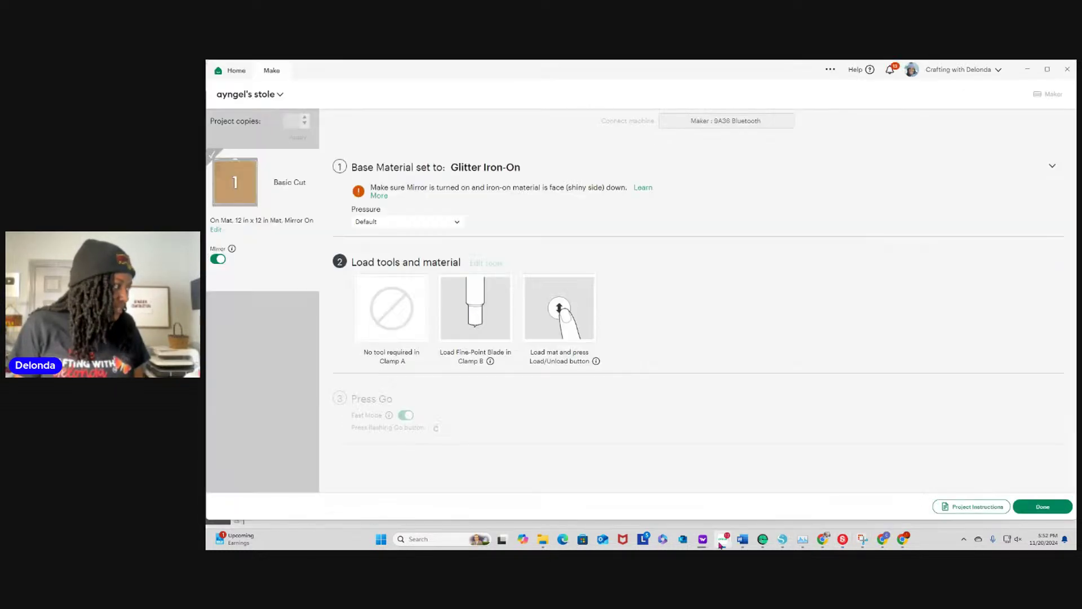
{"action": "left_click", "coordinate": [1042, 506]}
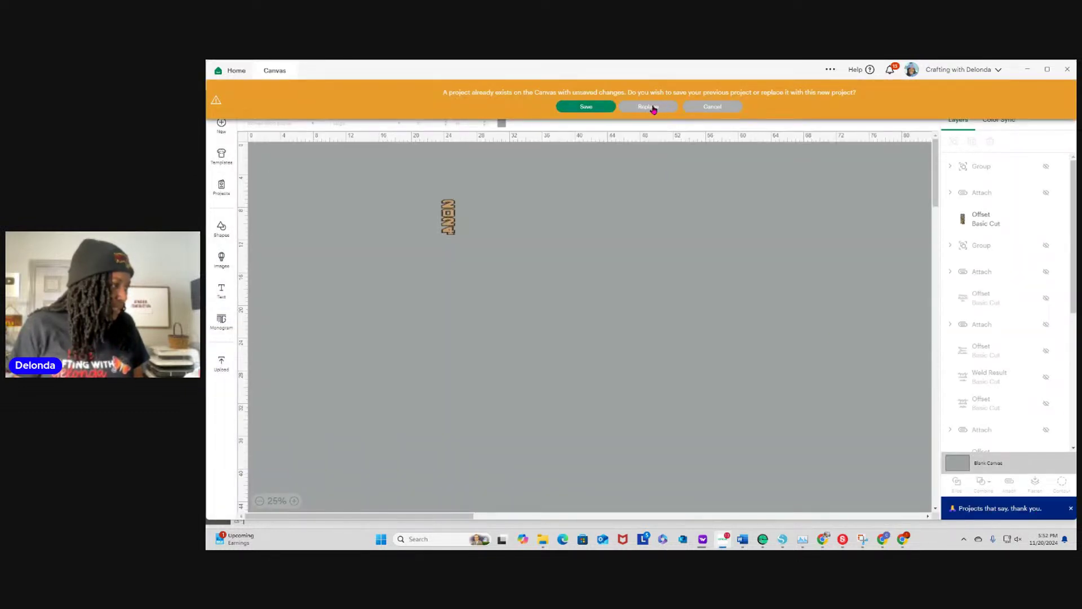
{"action": "left_click", "coordinate": [708, 107]}
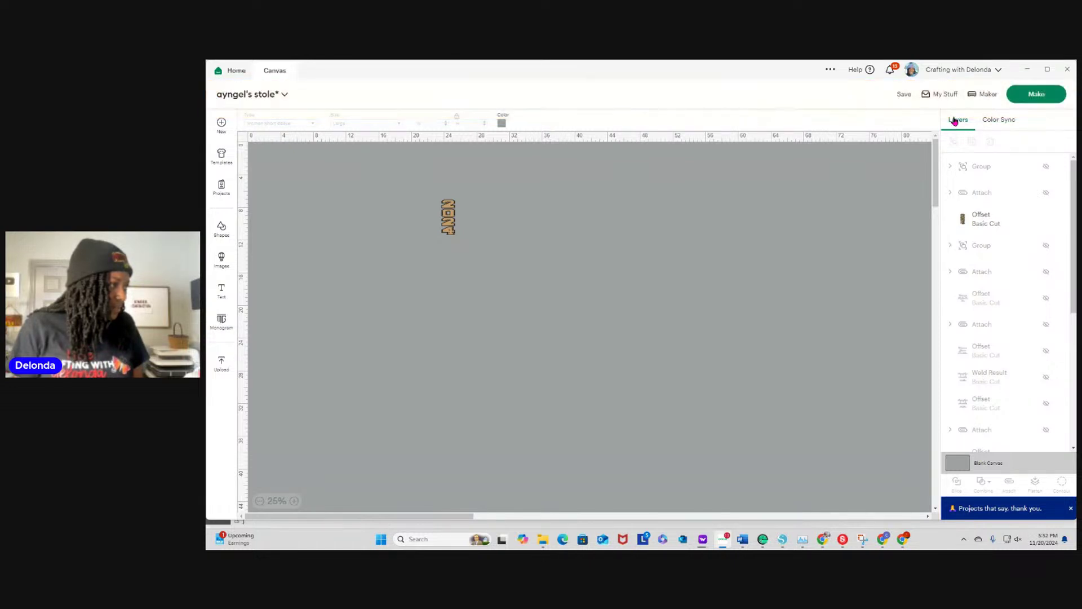
{"action": "left_click", "coordinate": [904, 96]}
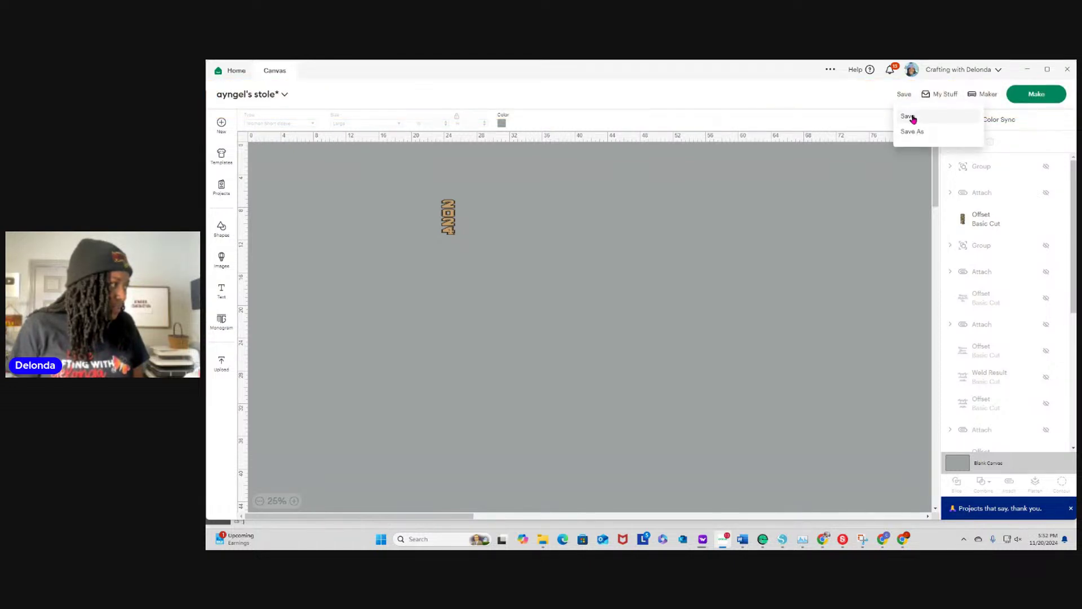
{"action": "left_click", "coordinate": [912, 119]}
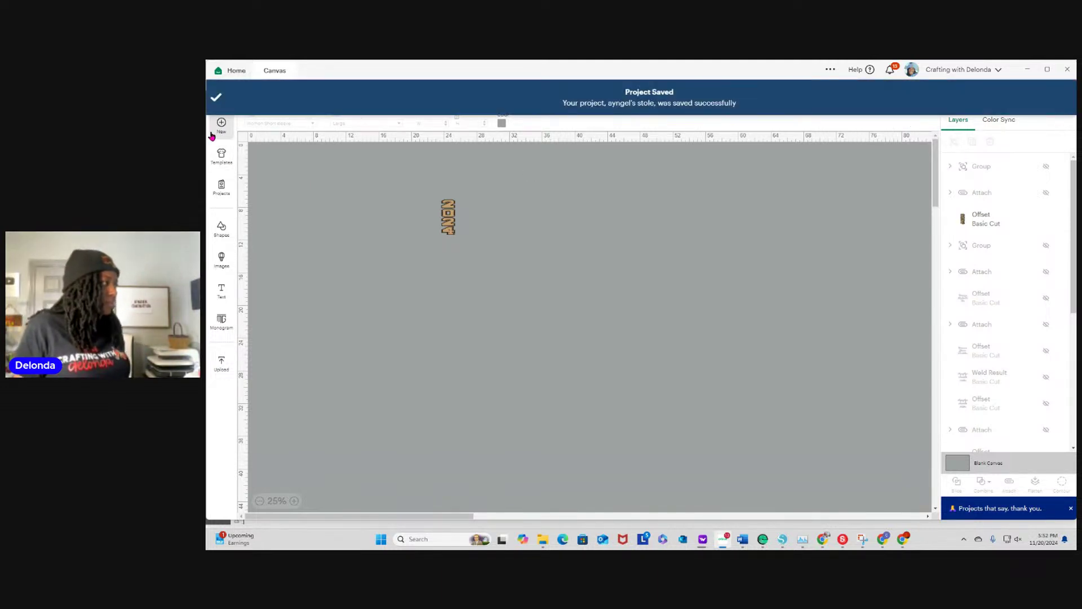
{"action": "left_click", "coordinate": [220, 125]}
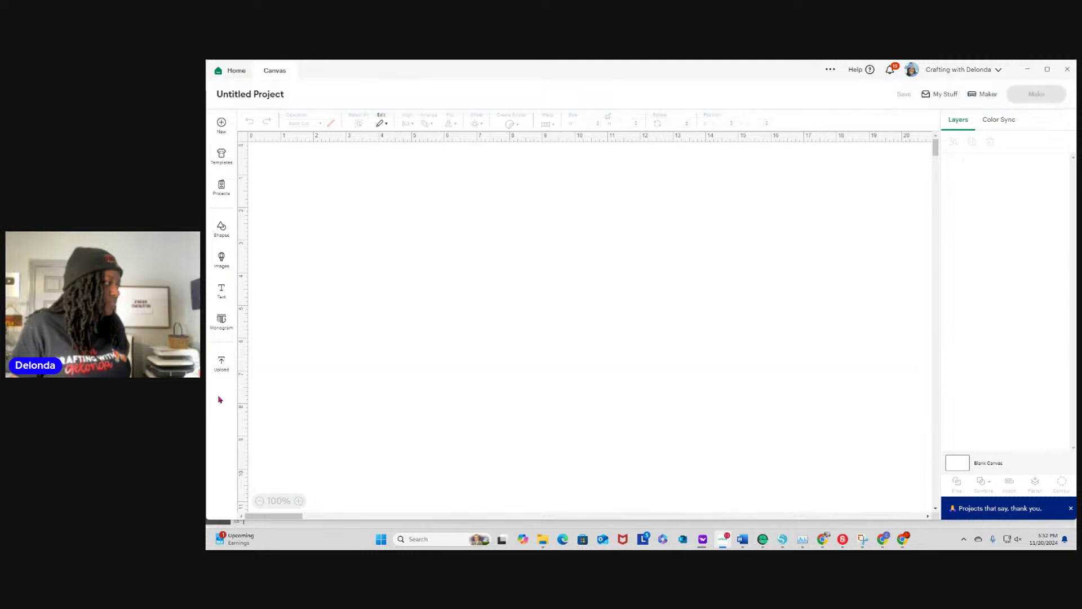
Upload the TRAVEL image from Downloads, convert it to a Flat Graphic and place it on the canvas
{"action": "left_click", "coordinate": [221, 364]}
{"action": "left_click", "coordinate": [293, 233]}
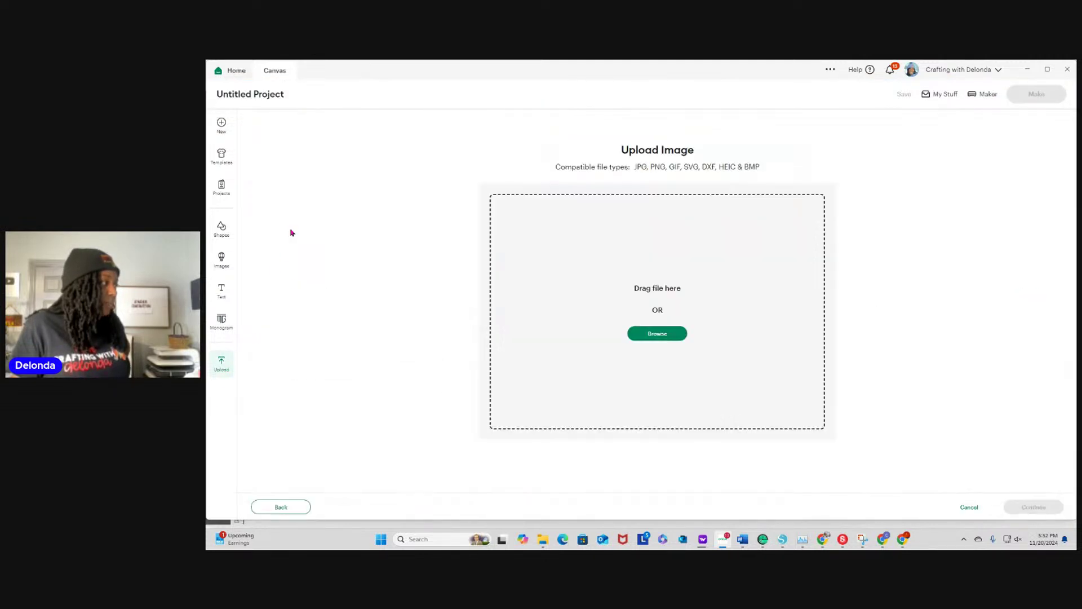
{"action": "left_click", "coordinate": [670, 338]}
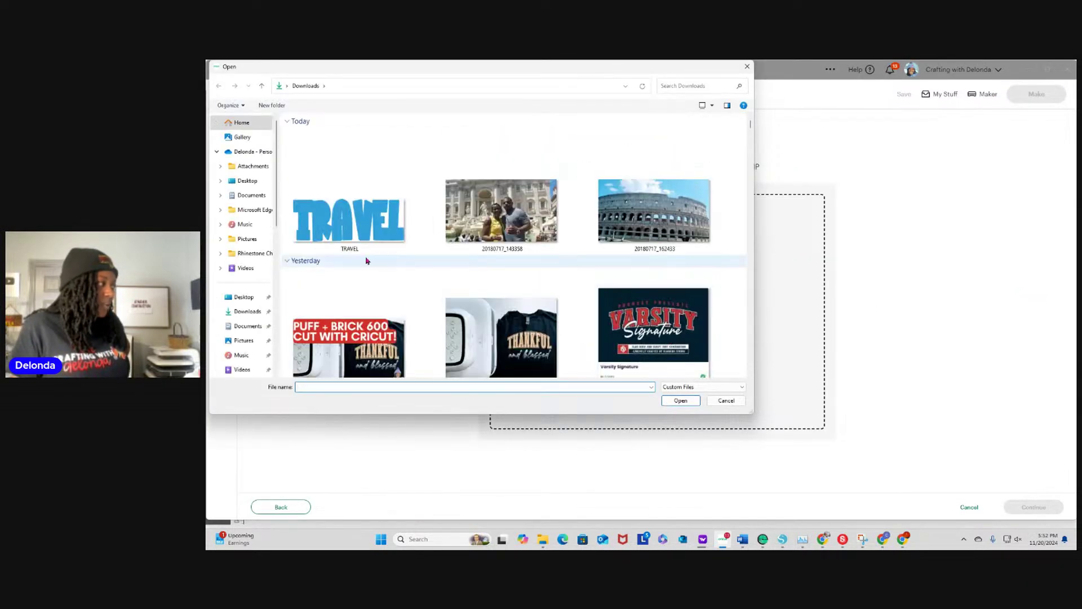
{"action": "left_click", "coordinate": [350, 191]}
{"action": "left_click", "coordinate": [685, 401]}
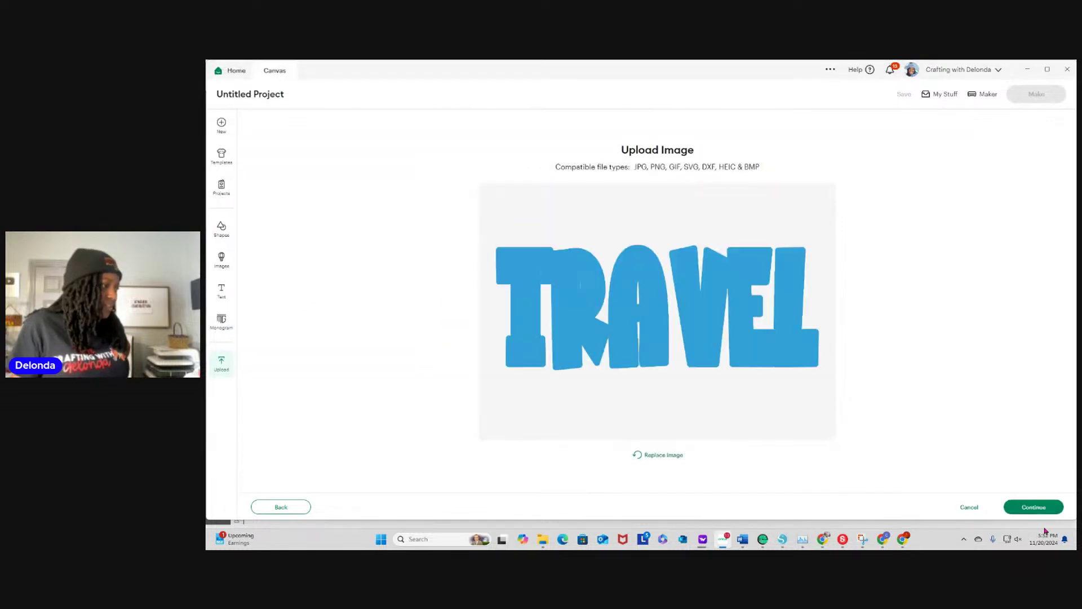
{"action": "left_click", "coordinate": [1034, 508]}
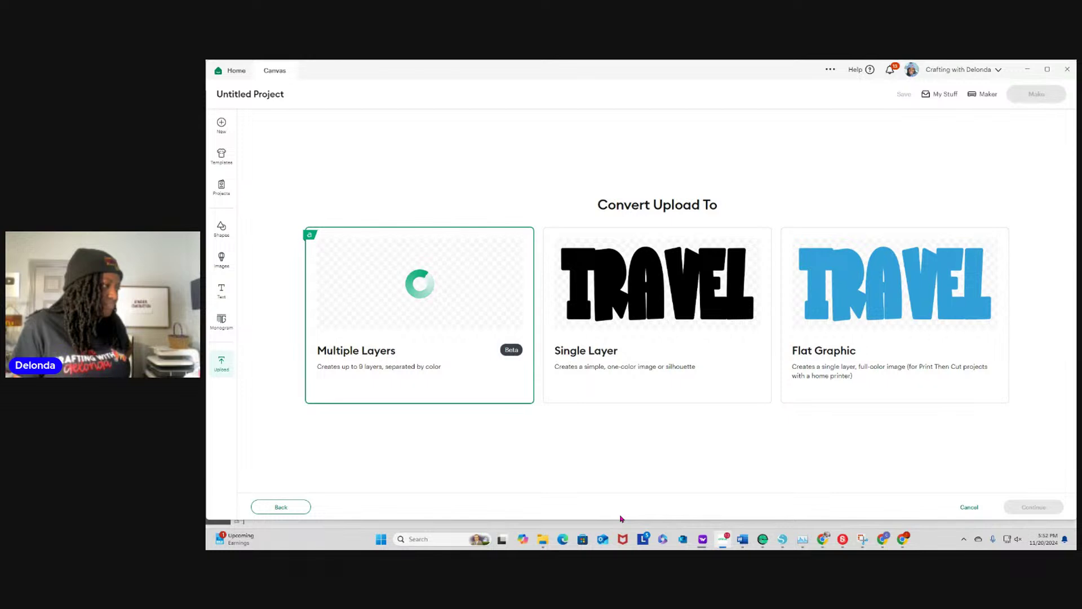
{"action": "left_click", "coordinate": [885, 329]}
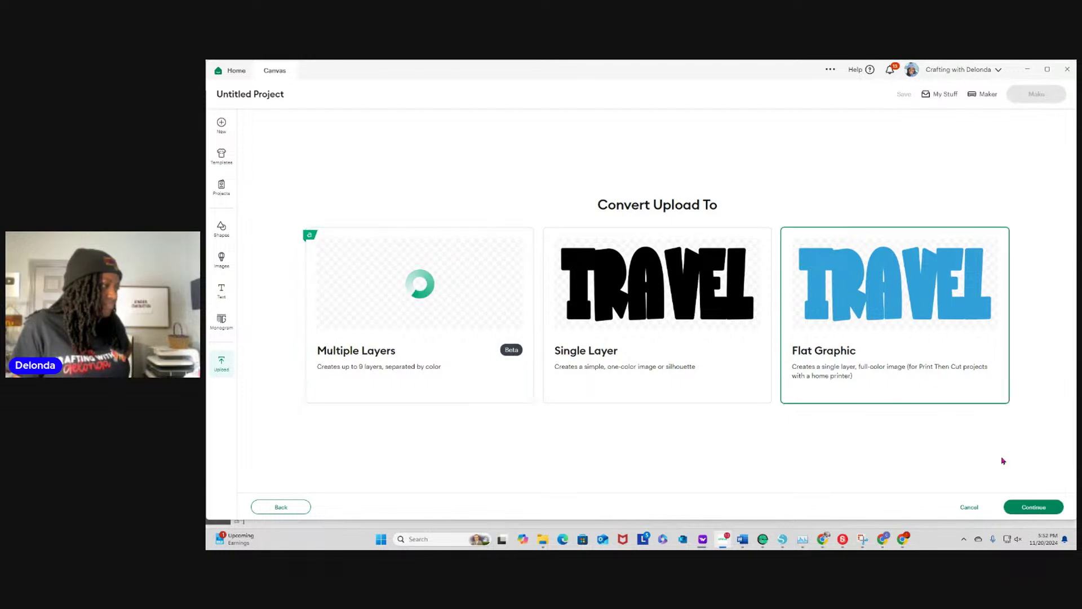
{"action": "left_click", "coordinate": [1039, 507]}
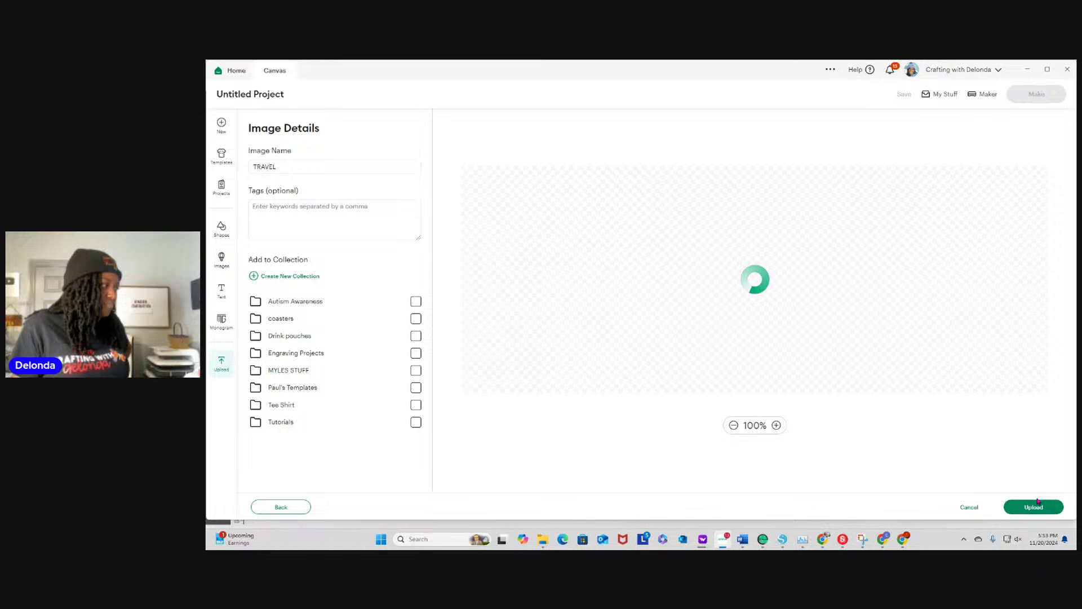
{"action": "left_click", "coordinate": [1027, 508]}
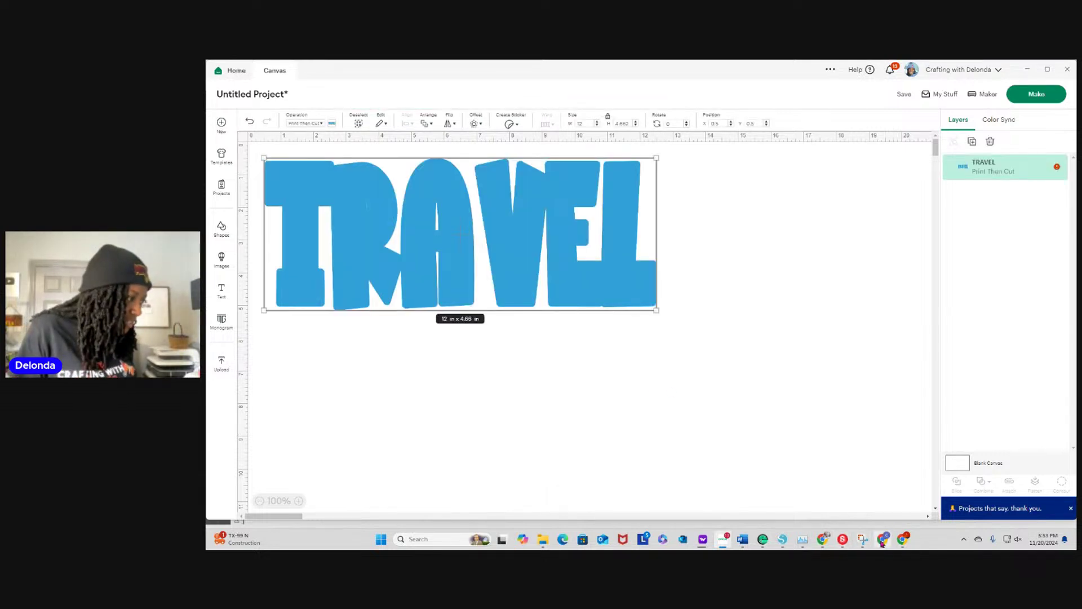
Switch back to Leonardo Design Studio and open the artwork export options for both TRAVEL items, the photo group and the blue shape
{"action": "left_click", "coordinate": [842, 541]}
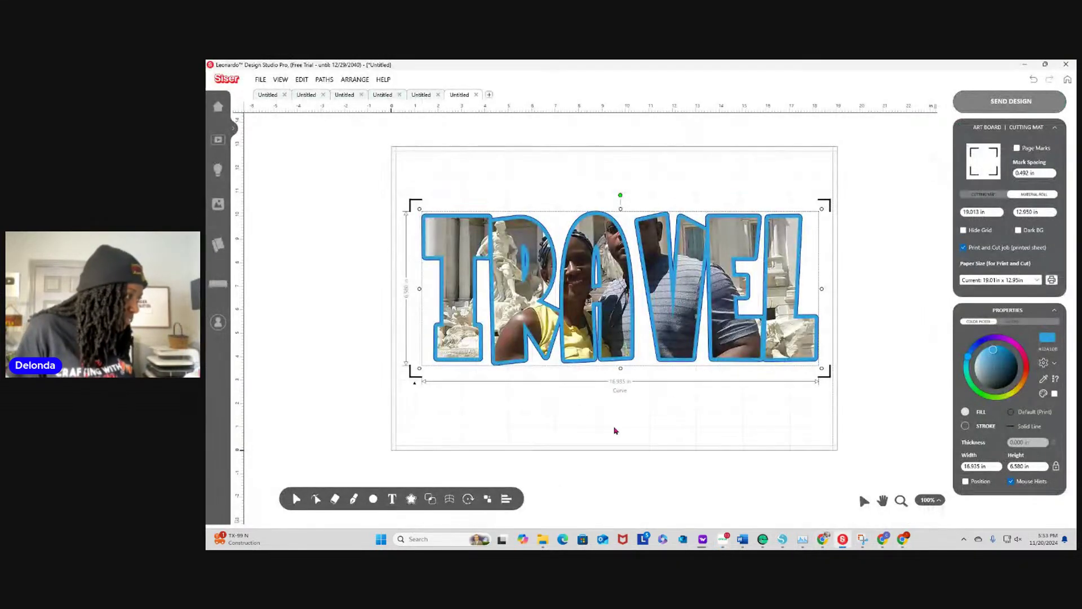
{"action": "left_click_drag", "start_coordinate": [444, 173], "coordinate": [824, 384]}
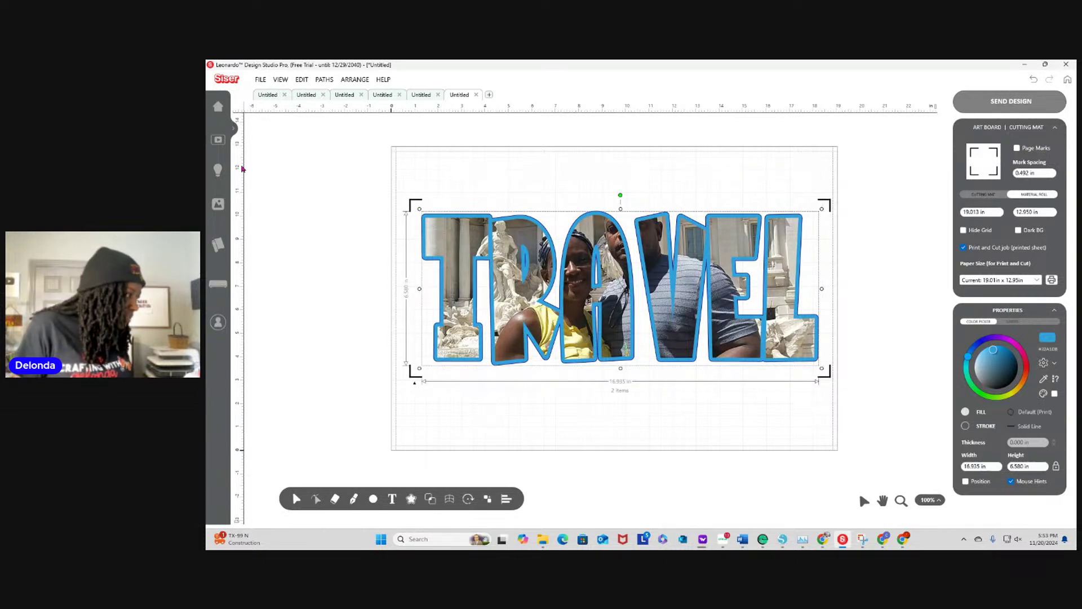
{"action": "left_click", "coordinate": [260, 80]}
{"action": "left_click", "coordinate": [299, 162]}
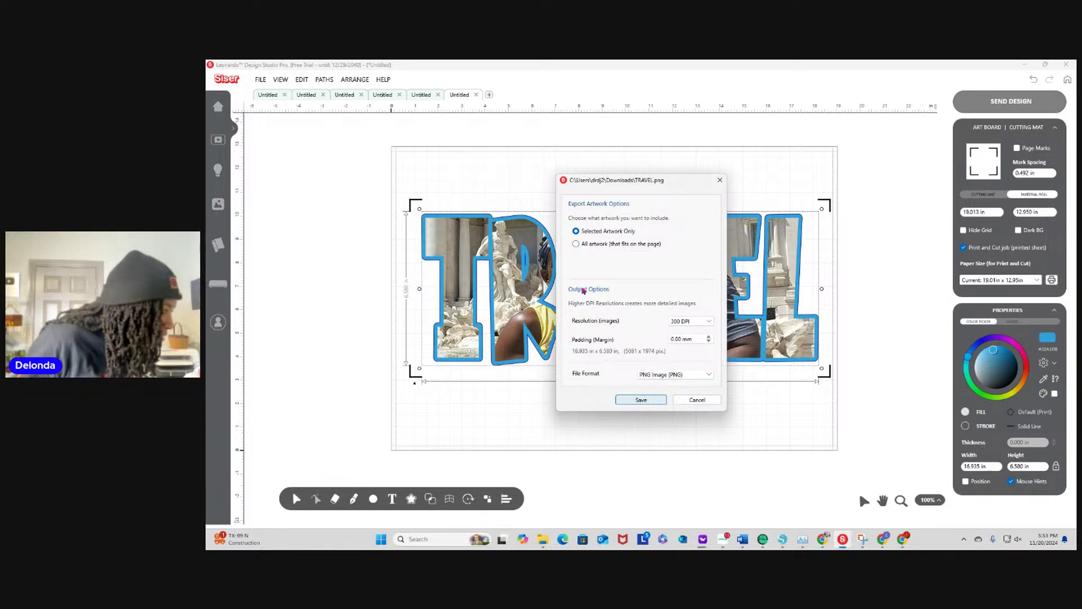
{"action": "left_click", "coordinate": [583, 246]}
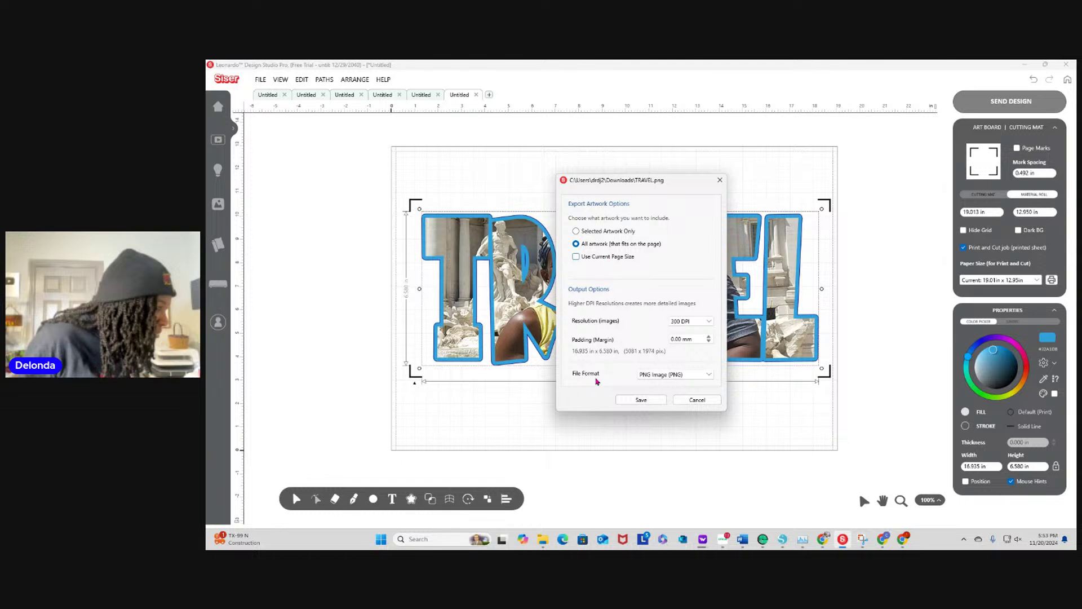
{"action": "left_click", "coordinate": [643, 400]}
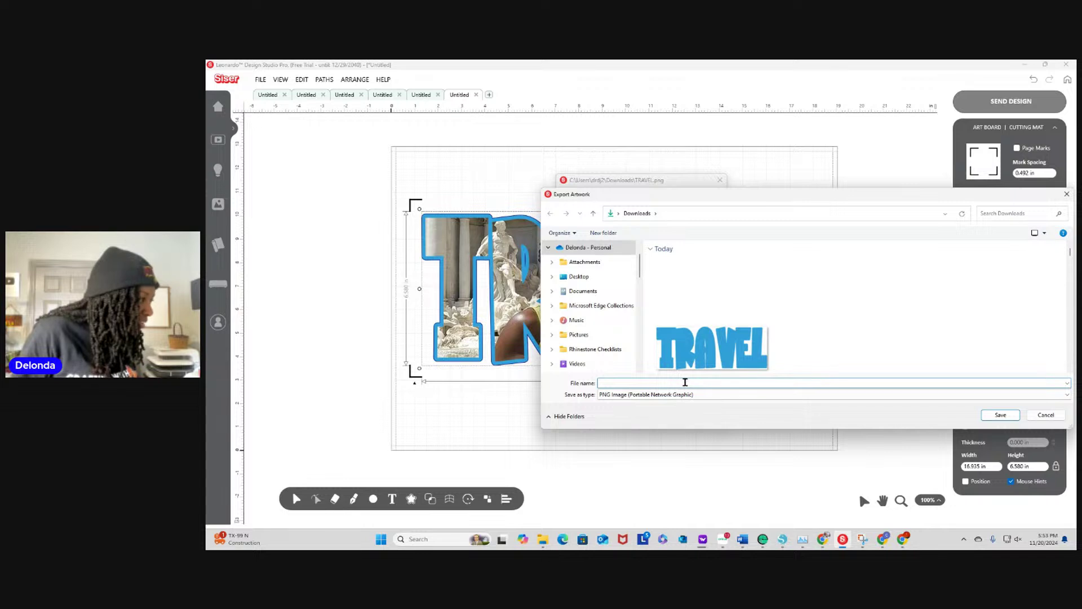
{"action": "left_click", "coordinate": [1046, 415]}
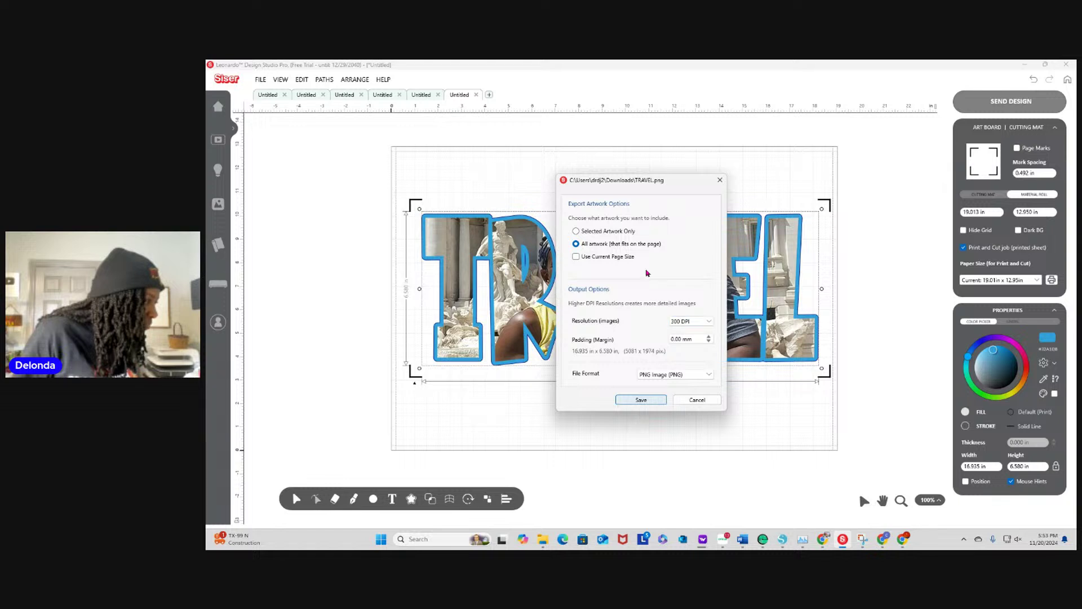
Export the selected artwork only, as a 300 DPI PNG image named TRAVEL 2 in the Downloads folder
{"action": "left_click", "coordinate": [600, 233]}
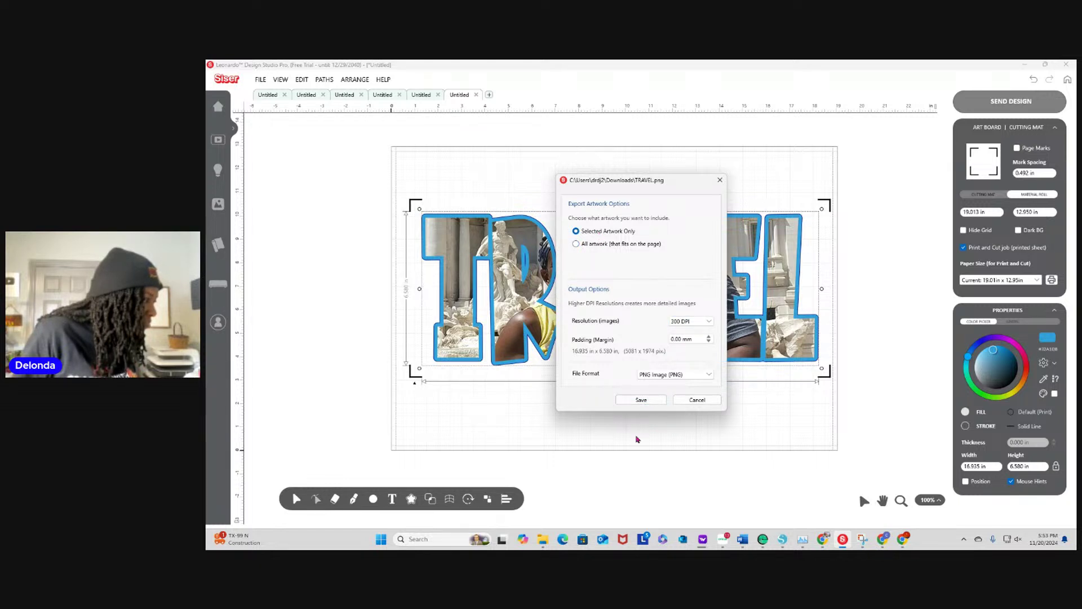
{"action": "left_click", "coordinate": [643, 400]}
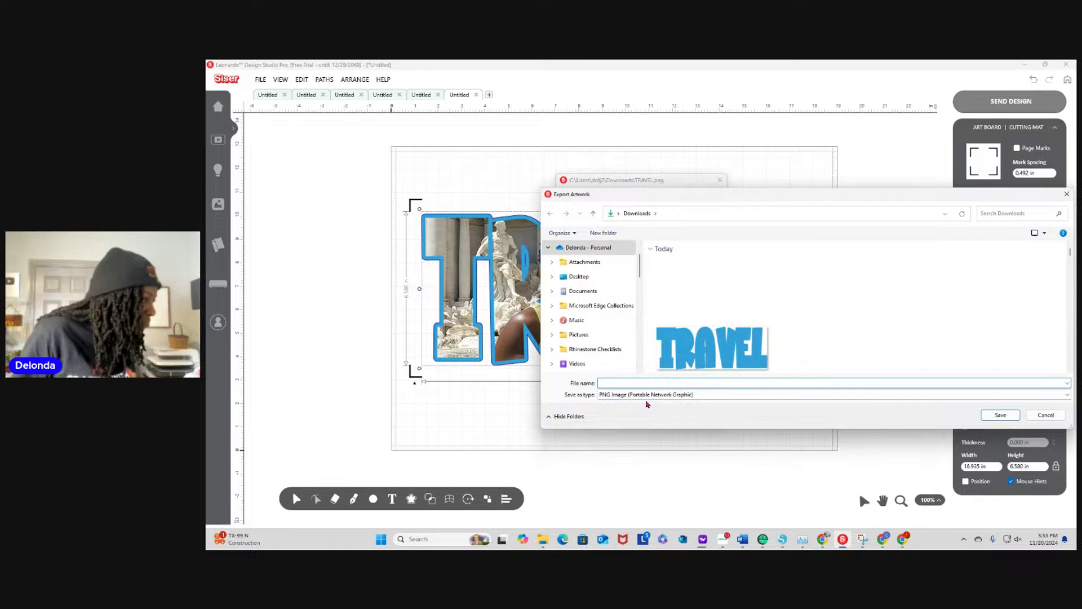
{"action": "scroll", "coordinate": [920, 310], "scroll_direction": "down", "scroll_amount": 10}
{"action": "scroll", "coordinate": [917, 315], "scroll_direction": "up", "scroll_amount": 10}
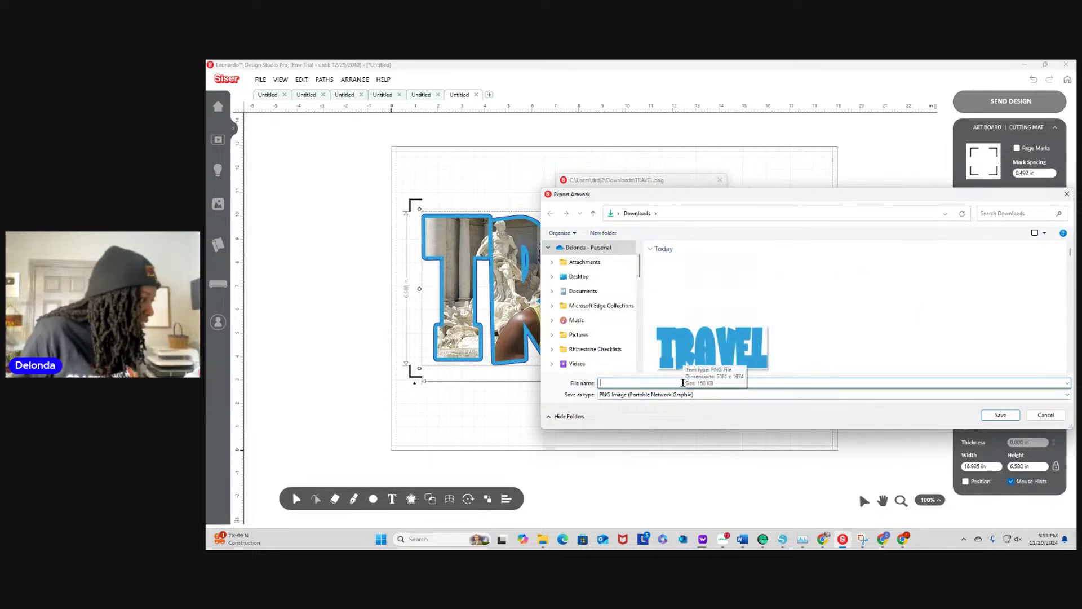
{"action": "type", "text": "TRAVEL 2"}
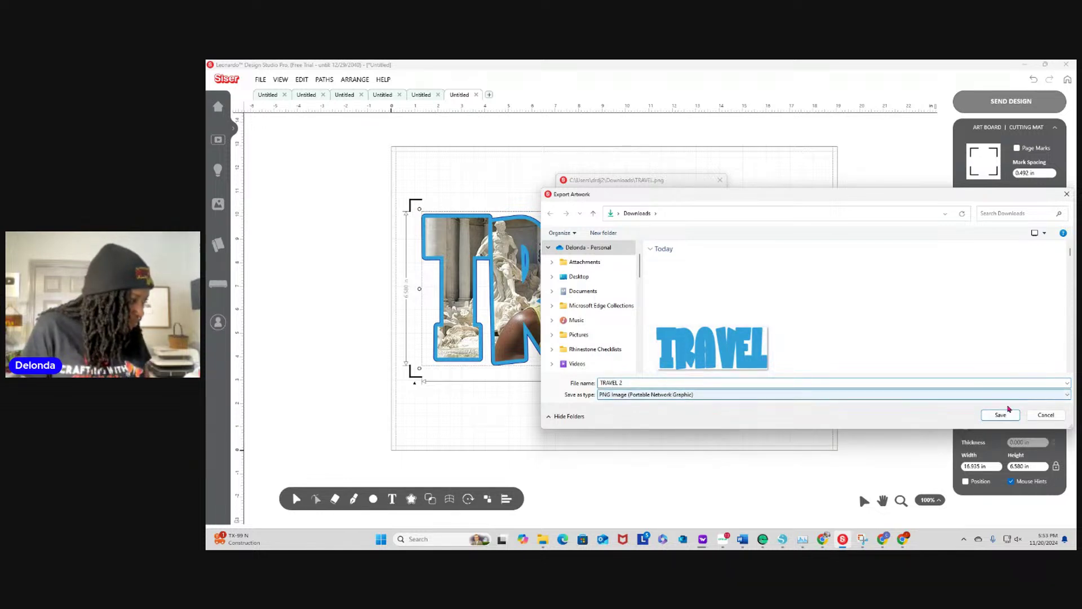
{"action": "left_click", "coordinate": [1001, 415]}
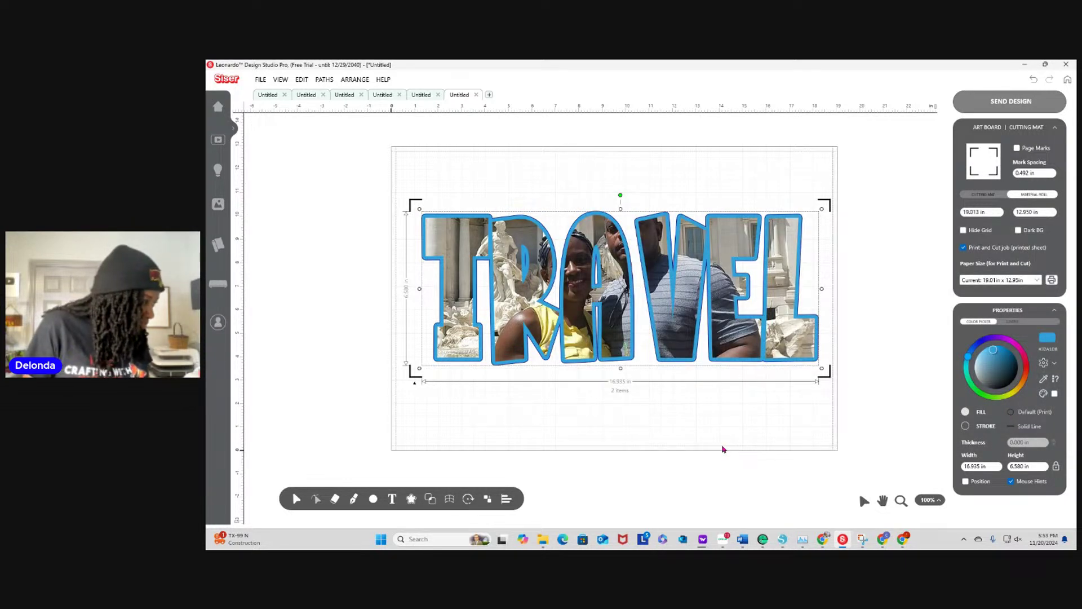
Separate the layered TRAVEL pieces: move the kiss-cut photo group partly off the page's lower-left corner and the blue shape up to the page's upper edge
{"action": "left_click", "coordinate": [792, 364]}
{"action": "left_click", "coordinate": [1014, 321]}
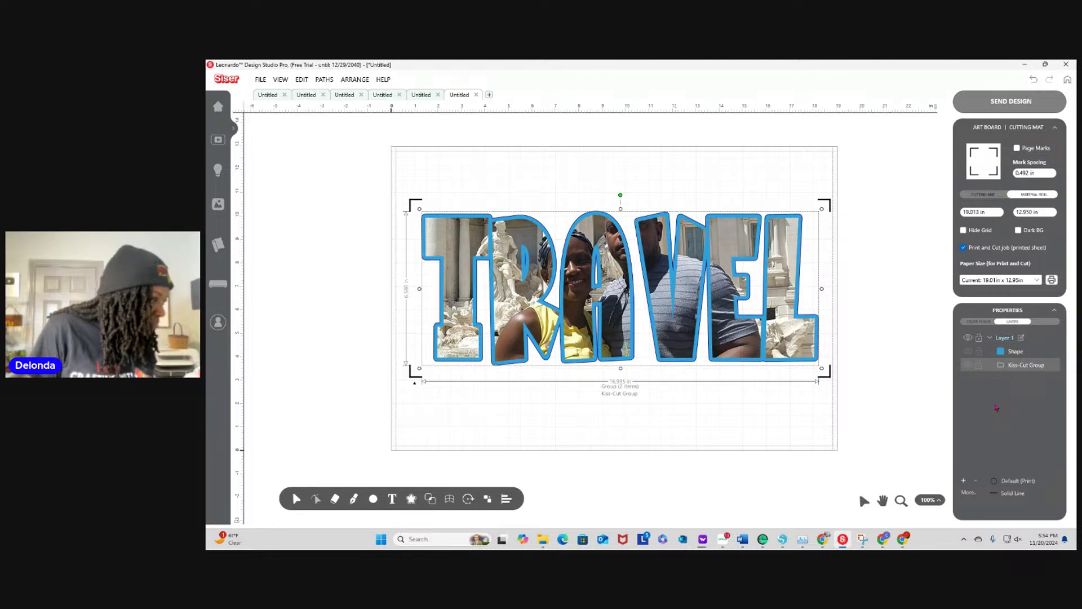
{"action": "left_click", "coordinate": [783, 391]}
{"action": "left_click_drag", "start_coordinate": [813, 381], "coordinate": [601, 504]}
{"action": "left_click", "coordinate": [767, 343]}
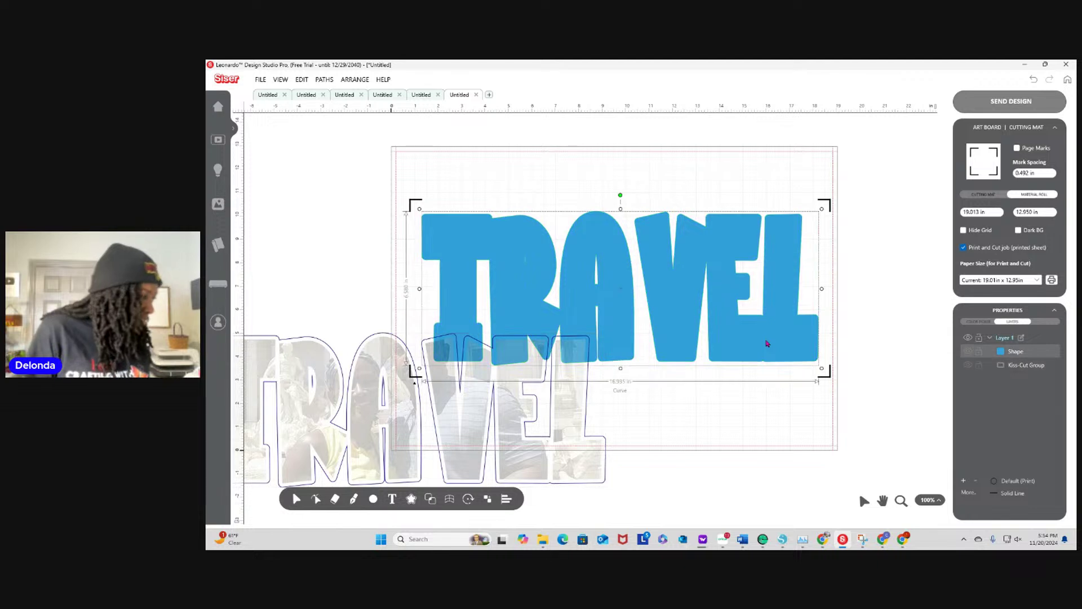
{"action": "left_click_drag", "start_coordinate": [767, 343], "coordinate": [757, 284]}
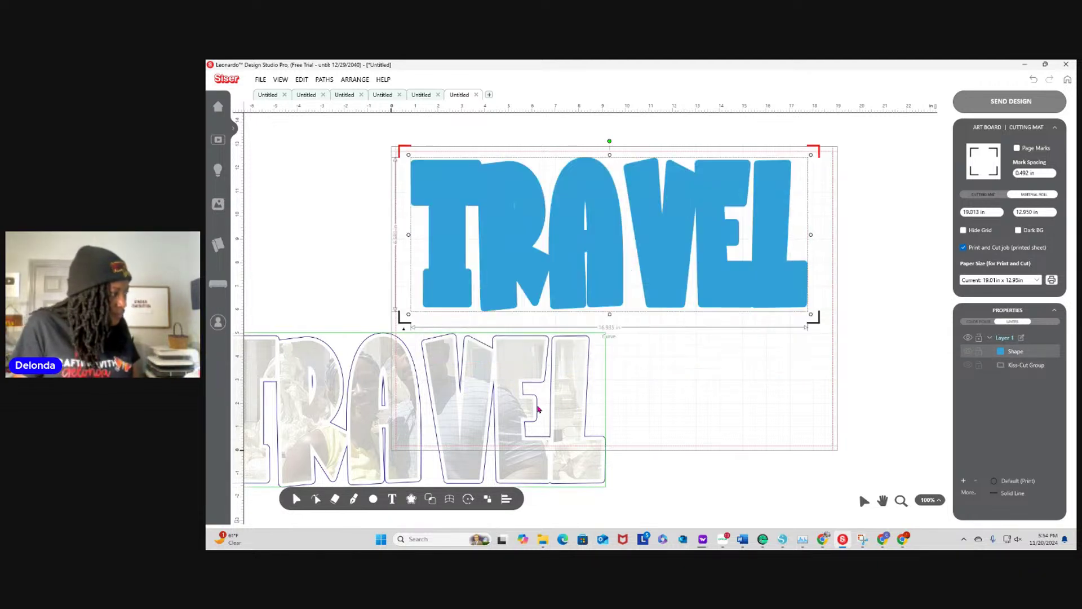
{"action": "left_click", "coordinate": [736, 273]}
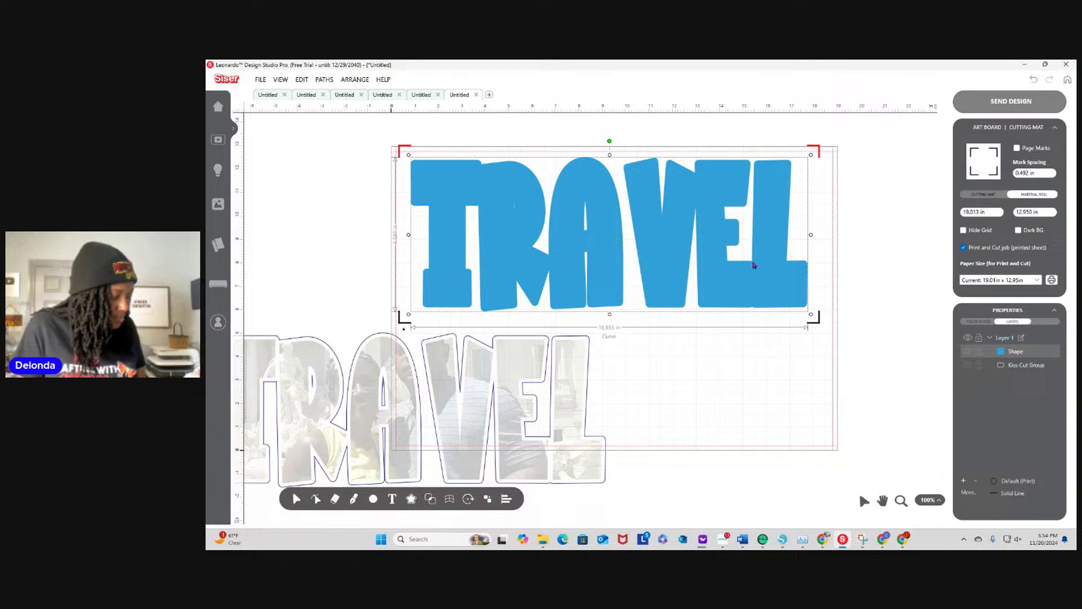
Delete the blue TRAVEL shape and move the kiss-cut photo group back onto the middle of the page
{"action": "key", "text": "Delete"}
{"action": "left_click_drag", "start_coordinate": [558, 429], "coordinate": [761, 294]}
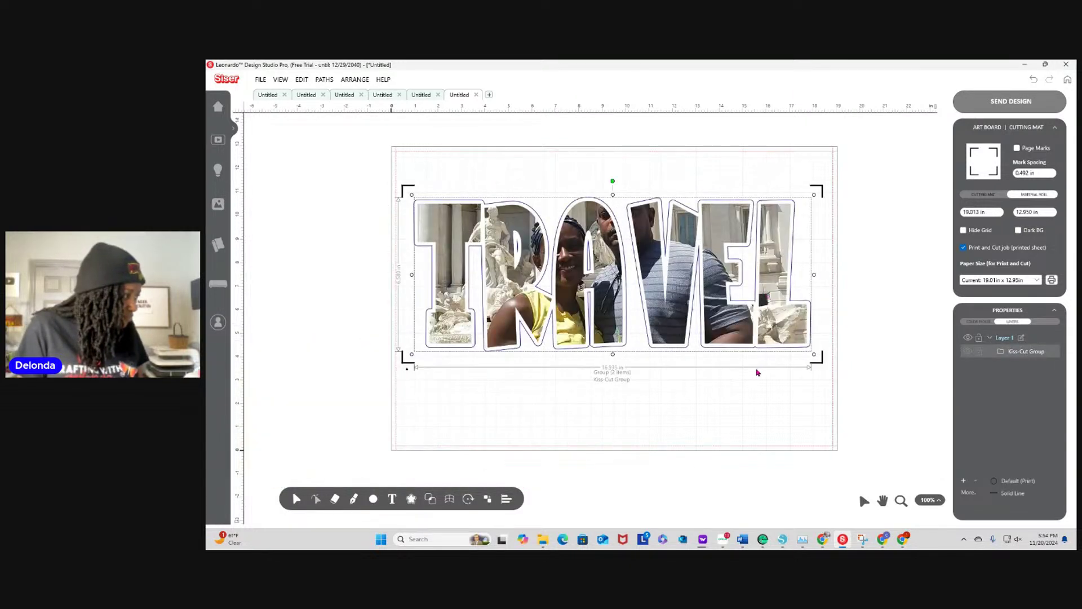
Export the selected artwork only as a 300 DPI PNG, overwriting TRAVEL 2 in Downloads, and switch to Cricut Design Space
{"action": "left_click", "coordinate": [261, 80]}
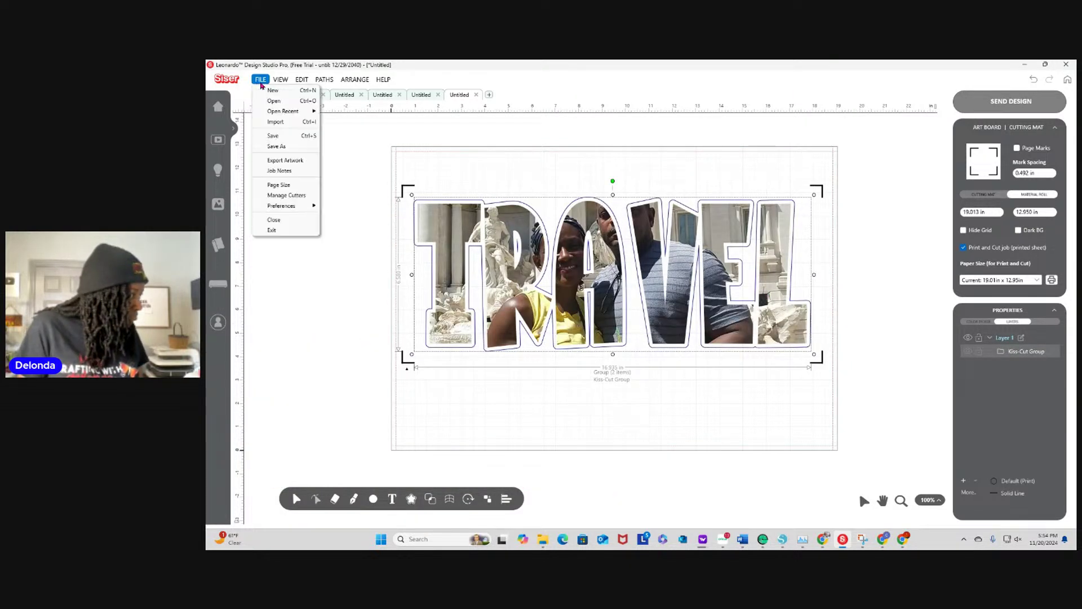
{"action": "left_click", "coordinate": [288, 162]}
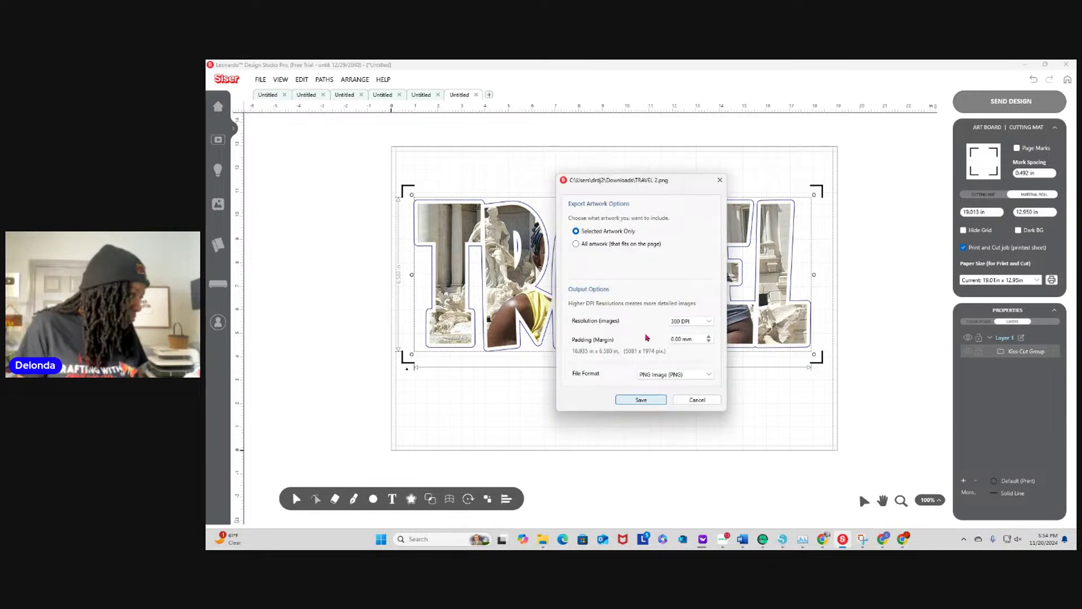
{"action": "left_click", "coordinate": [648, 401]}
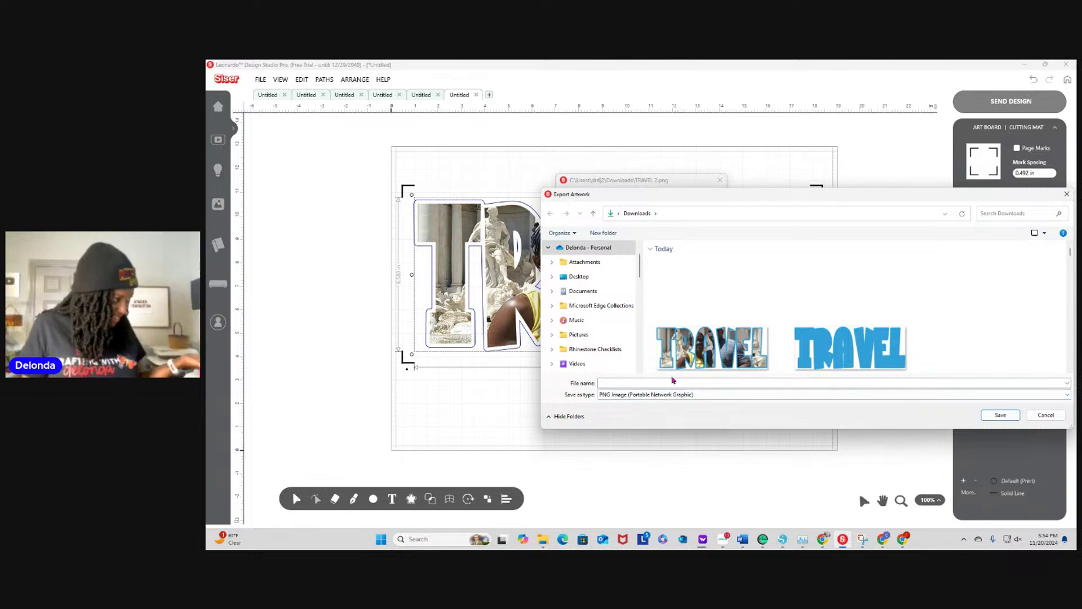
{"action": "left_click", "coordinate": [696, 340]}
{"action": "left_click", "coordinate": [1001, 415]}
{"action": "left_click", "coordinate": [671, 299]}
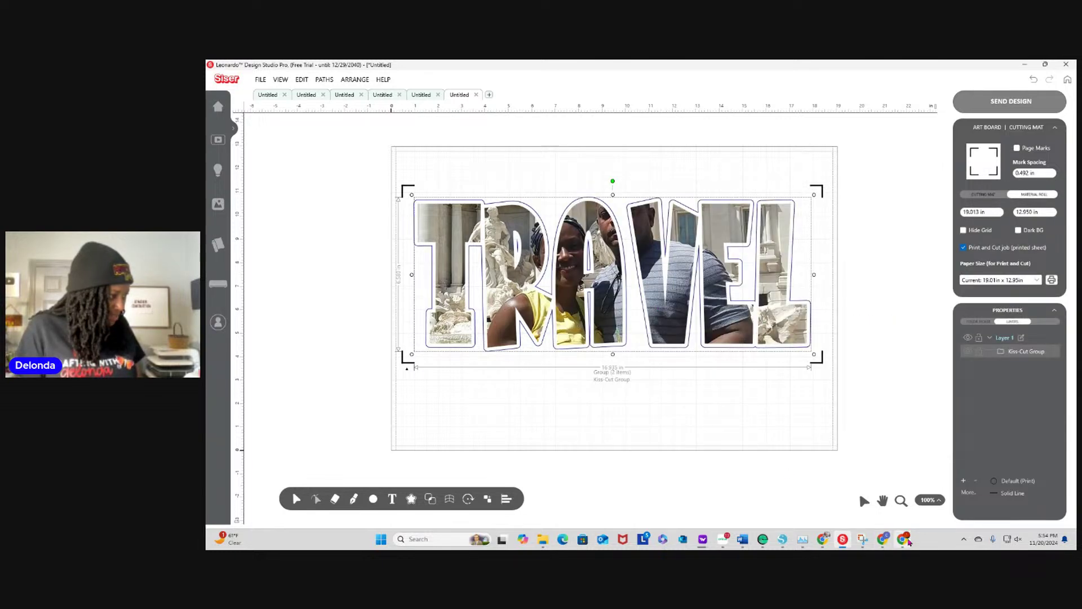
{"action": "left_click", "coordinate": [725, 540]}
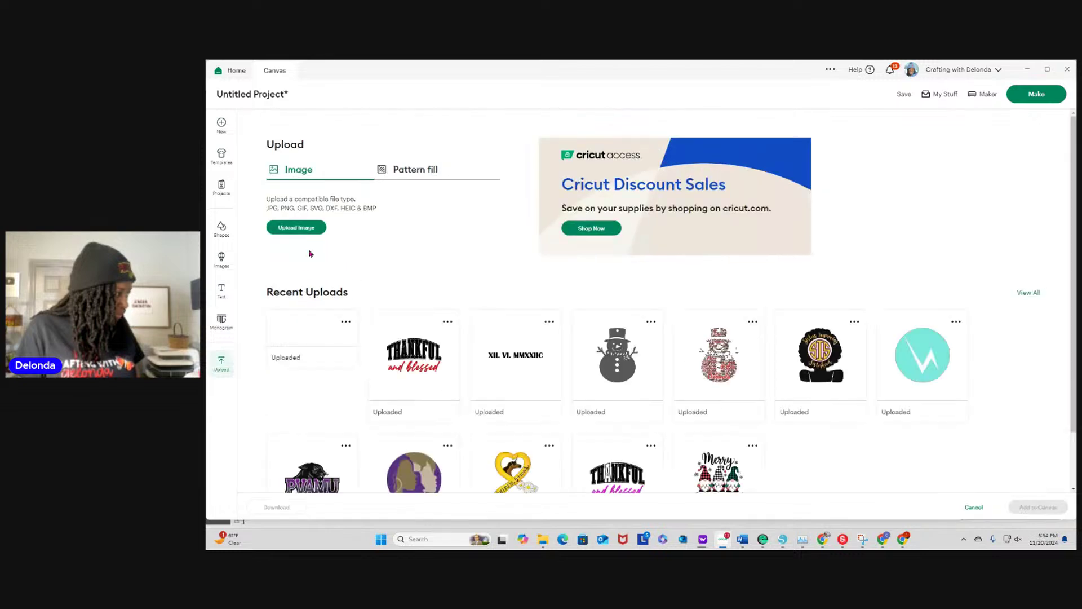
Try to upload the TRAVEL 2 image from Downloads without removing any background
{"action": "left_click", "coordinate": [311, 225]}
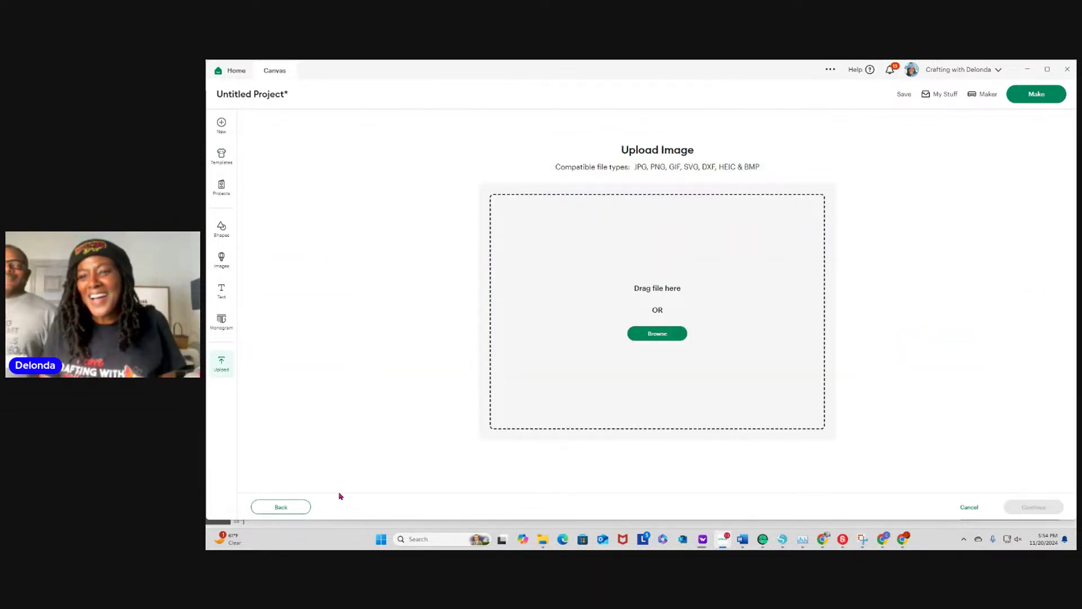
{"action": "left_click", "coordinate": [664, 334]}
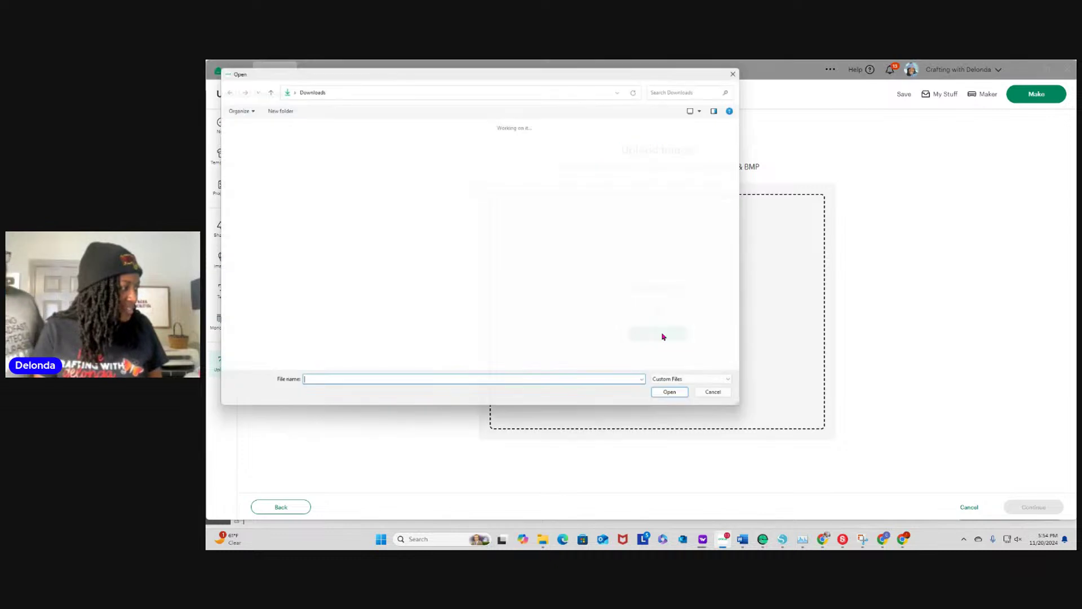
{"action": "left_click", "coordinate": [398, 211]}
{"action": "left_click", "coordinate": [682, 402]}
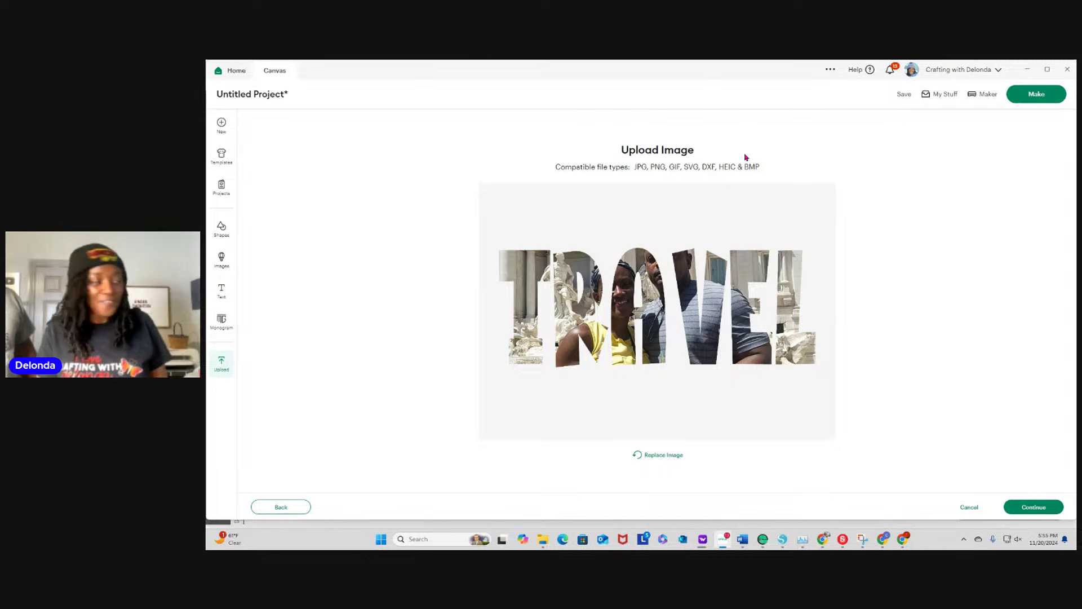
{"action": "left_click", "coordinate": [1038, 507]}
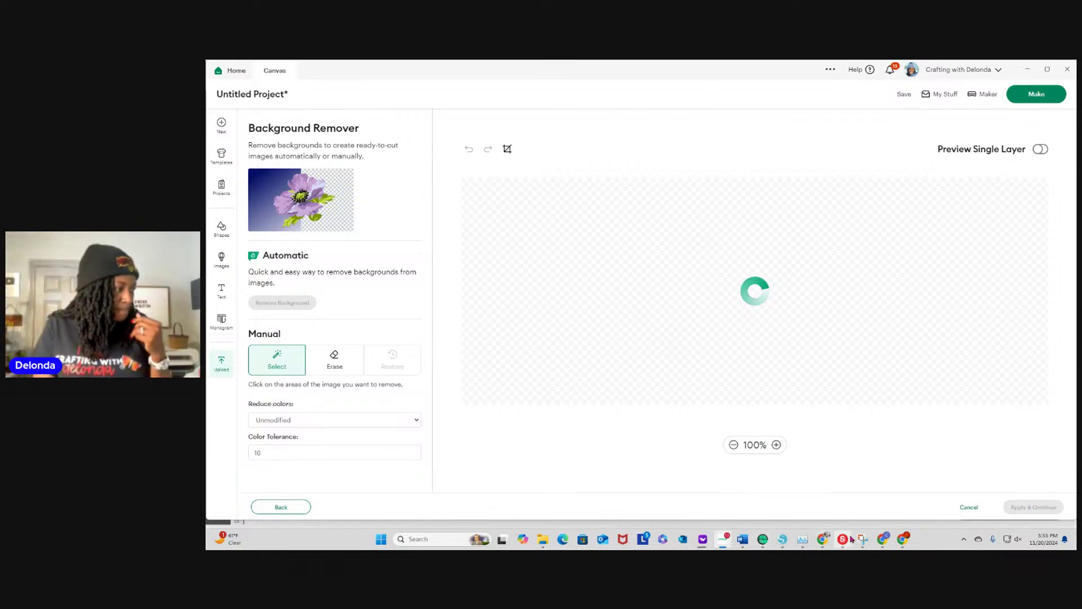
{"action": "mouse_move", "coordinate": [861, 541]}
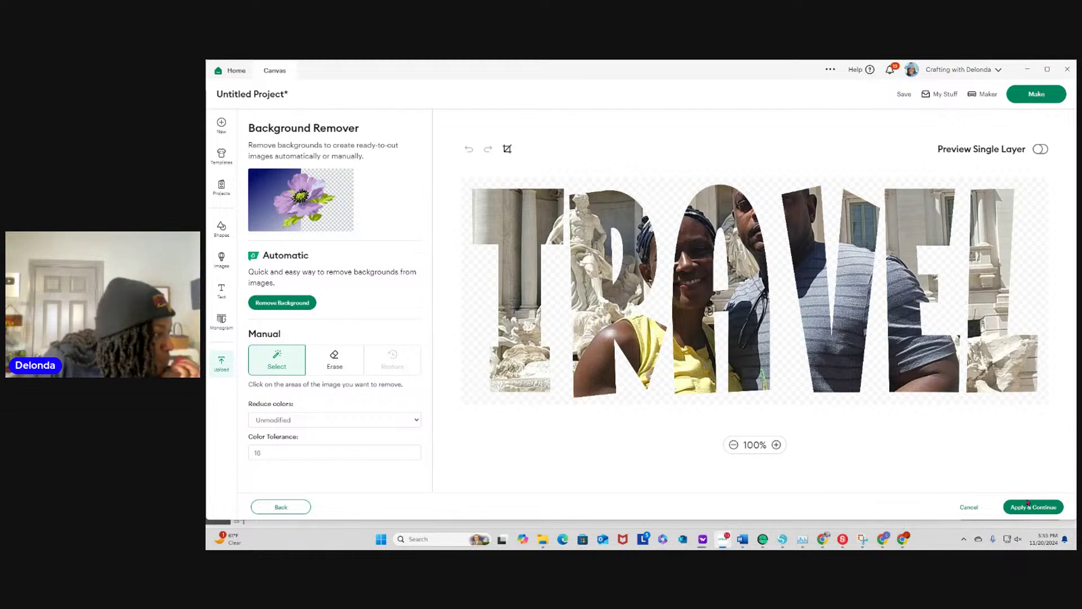
{"action": "left_click", "coordinate": [1028, 511]}
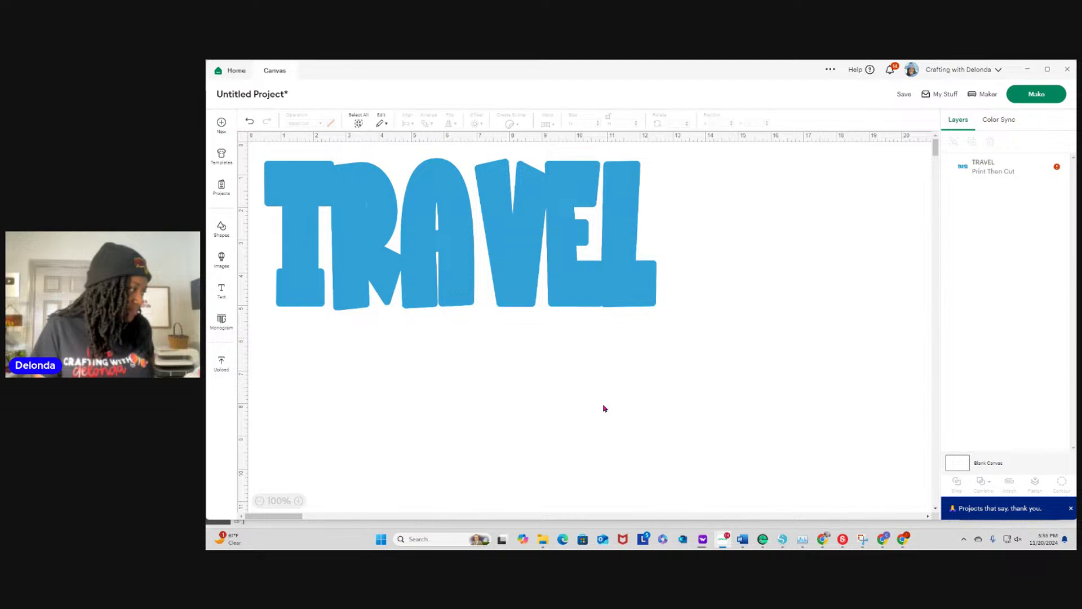
Move the blue TRAVEL image toward the middle of the canvas and load TRAVEL 2 from Downloads as a new image upload
{"action": "left_click_drag", "start_coordinate": [601, 274], "coordinate": [743, 331]}
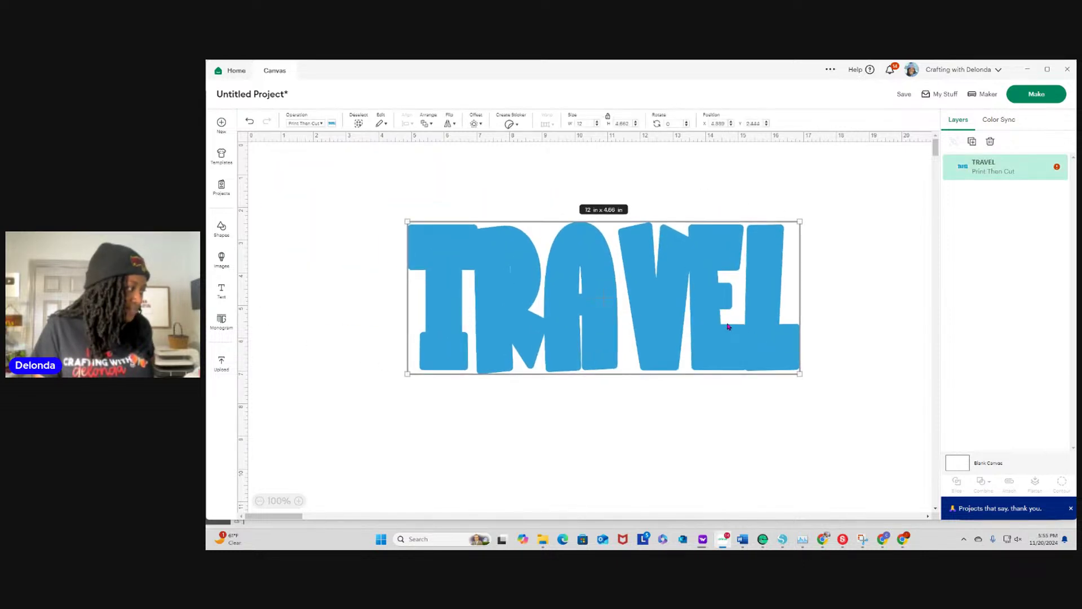
{"action": "left_click", "coordinate": [220, 367]}
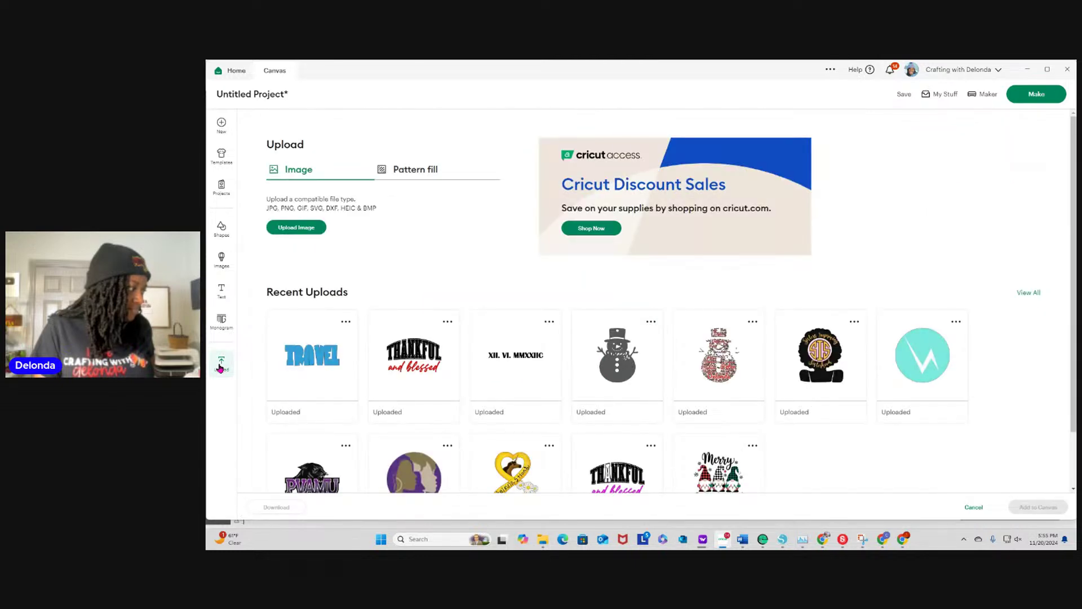
{"action": "left_click", "coordinate": [294, 228]}
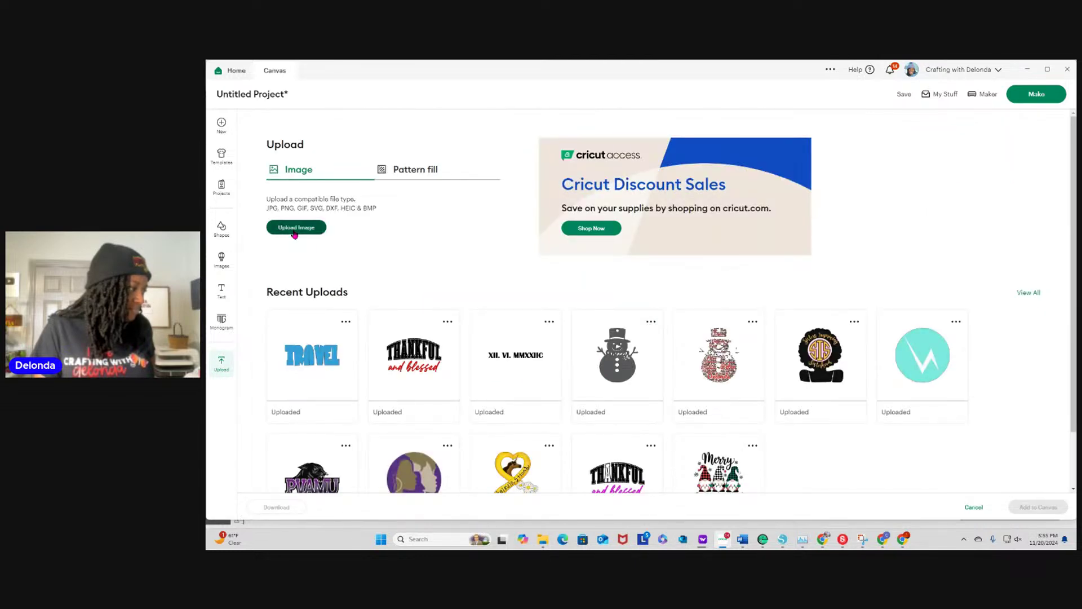
{"action": "left_click", "coordinate": [657, 336]}
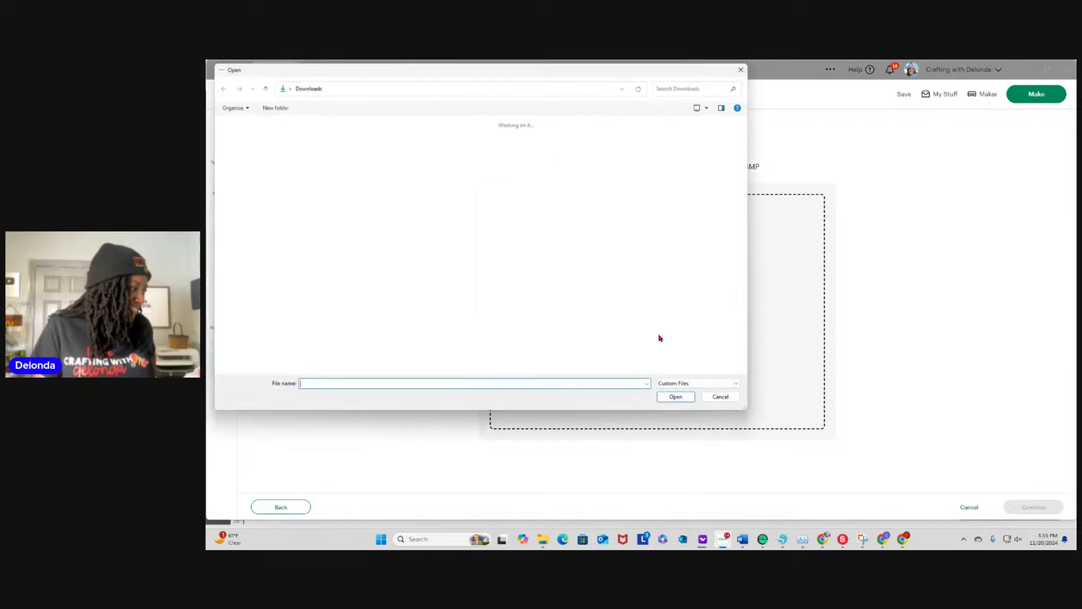
{"action": "left_click", "coordinate": [359, 222]}
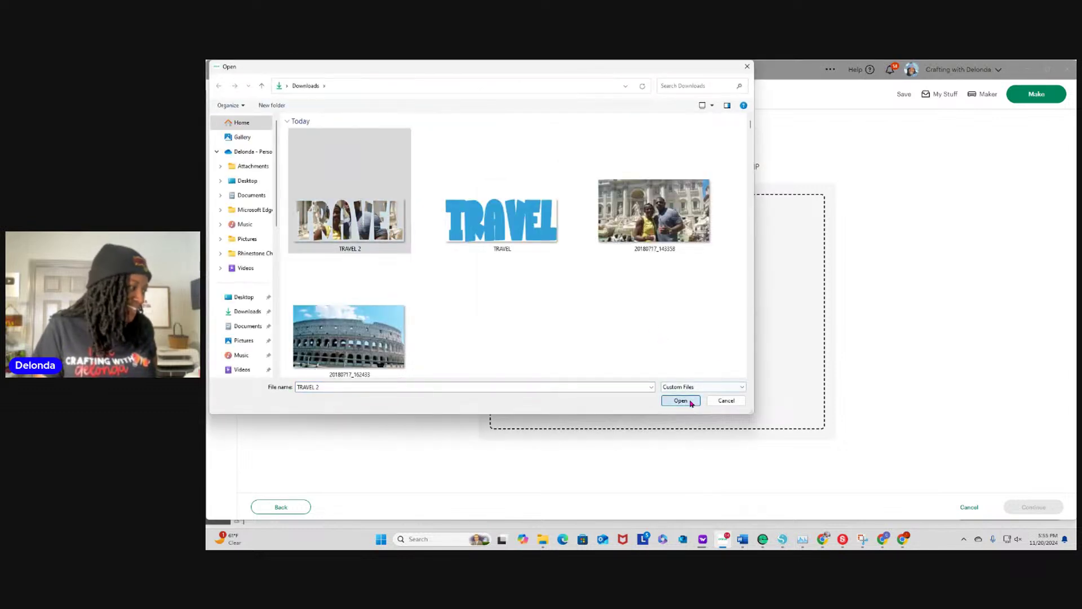
{"action": "left_click", "coordinate": [683, 400]}
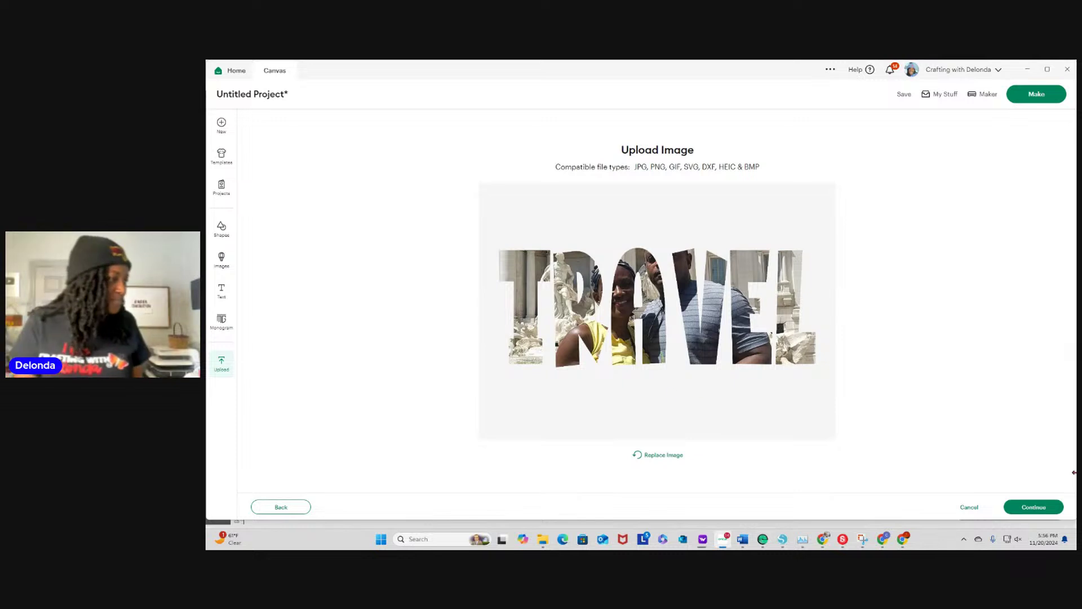
Apply TRAVEL 2 without background edits, convert it to a Flat Graphic and upload it to the canvas
{"action": "left_click", "coordinate": [1021, 507]}
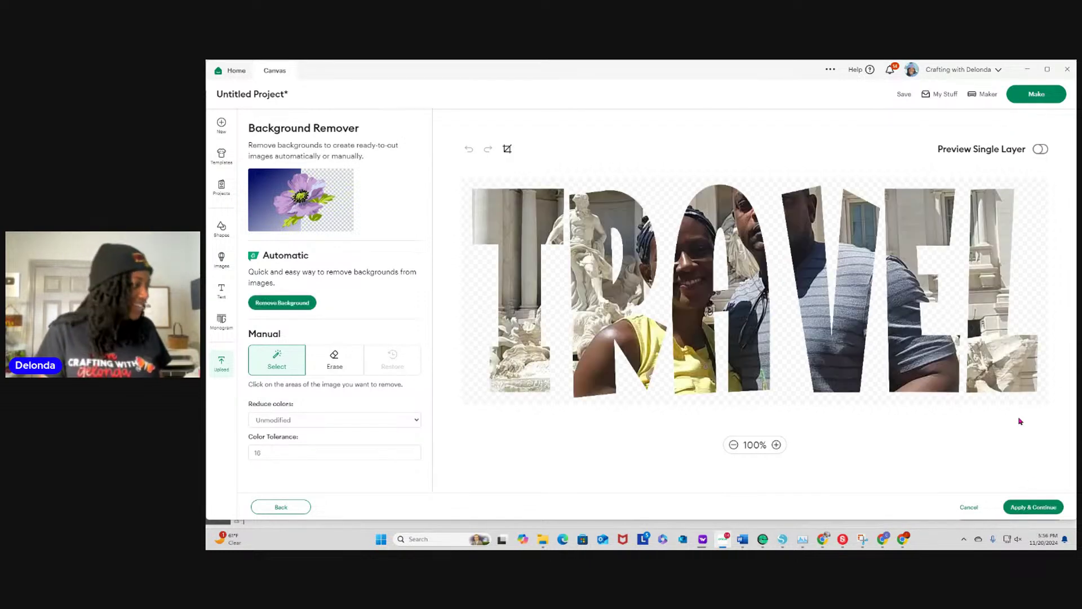
{"action": "left_click", "coordinate": [1046, 508]}
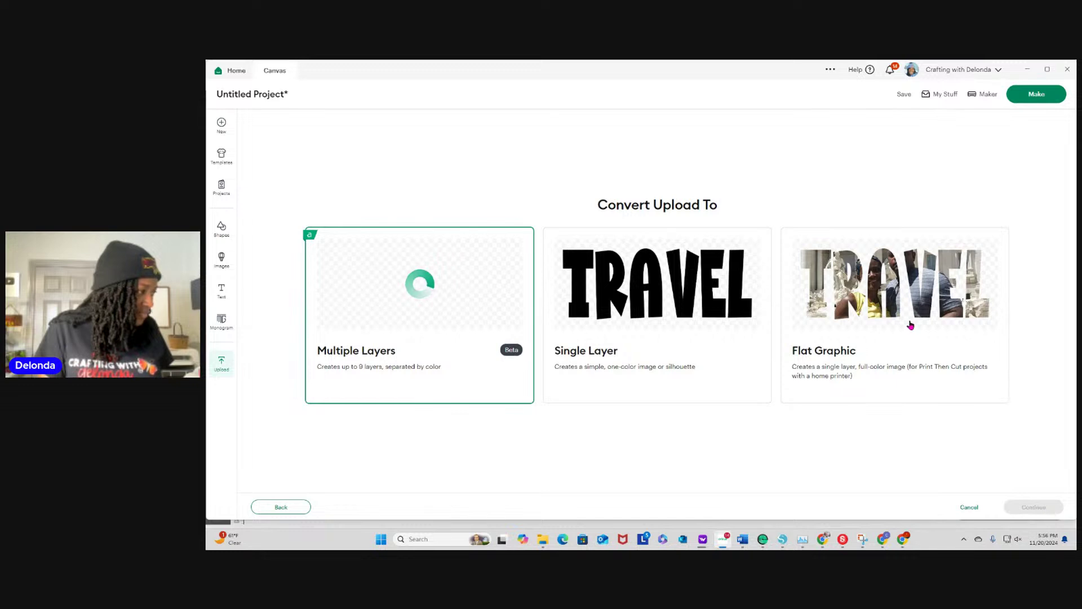
{"action": "left_click", "coordinate": [910, 326]}
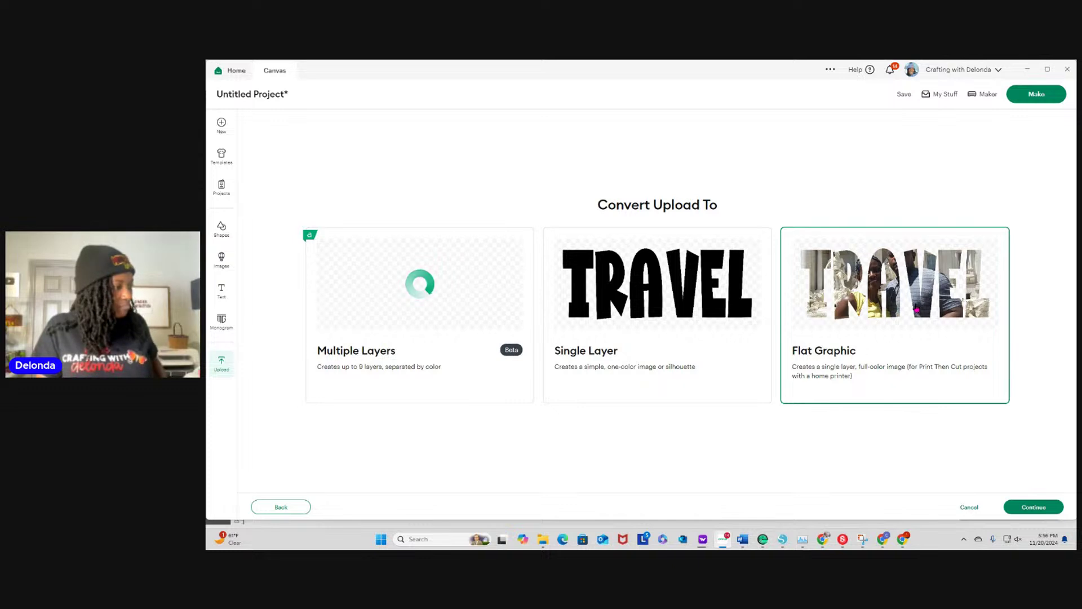
{"action": "left_click", "coordinate": [1048, 507]}
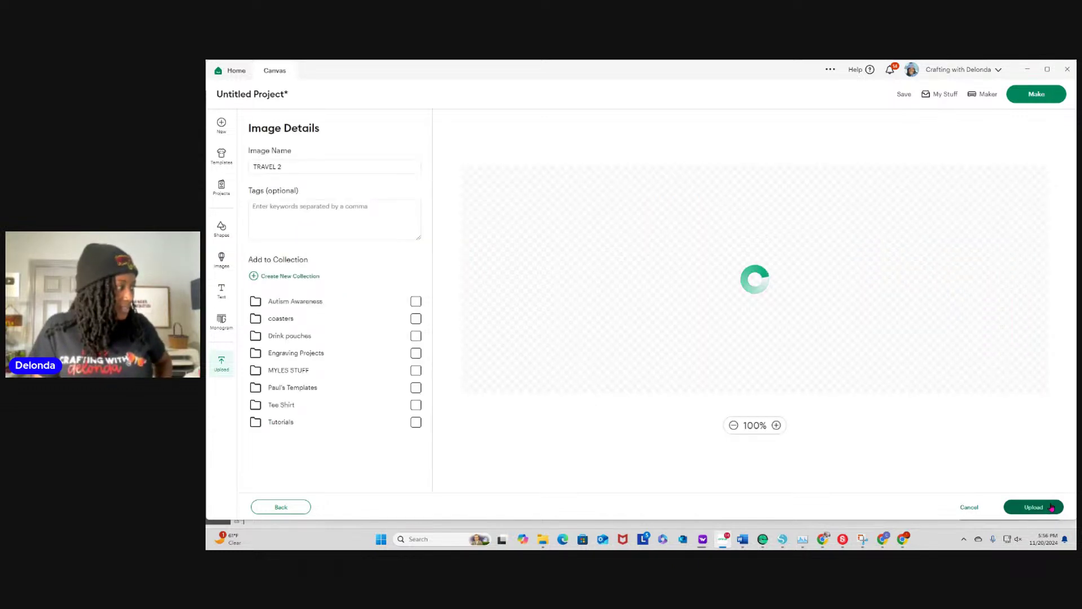
{"action": "left_click", "coordinate": [1034, 507]}
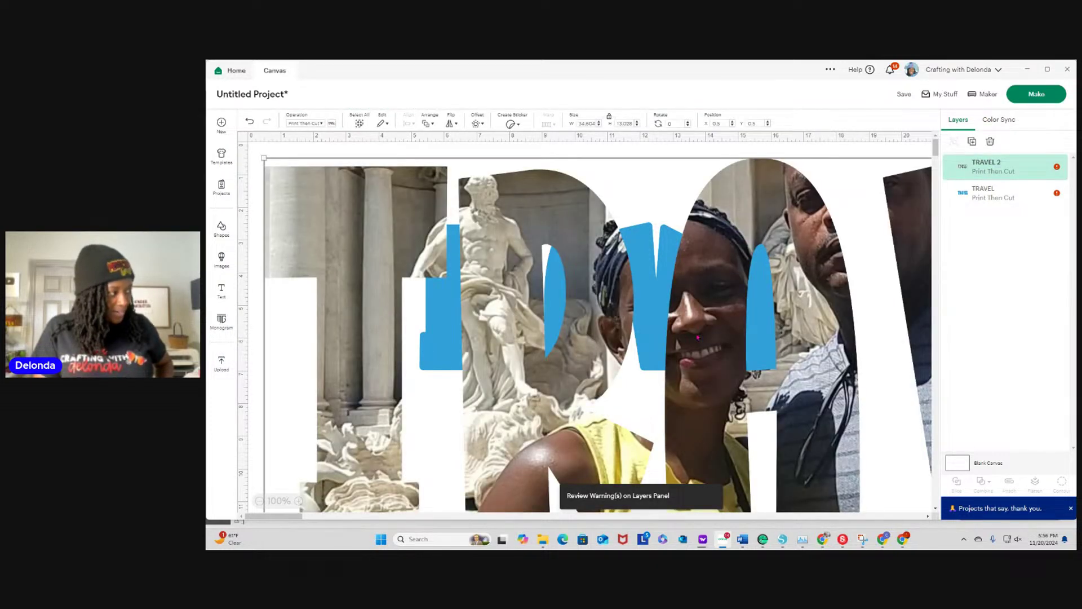
Move and shrink the TRAVEL 2 photo image clear of the blue TRAVEL image, and delete the blue one
{"action": "left_click_drag", "start_coordinate": [698, 337], "coordinate": [812, 521]}
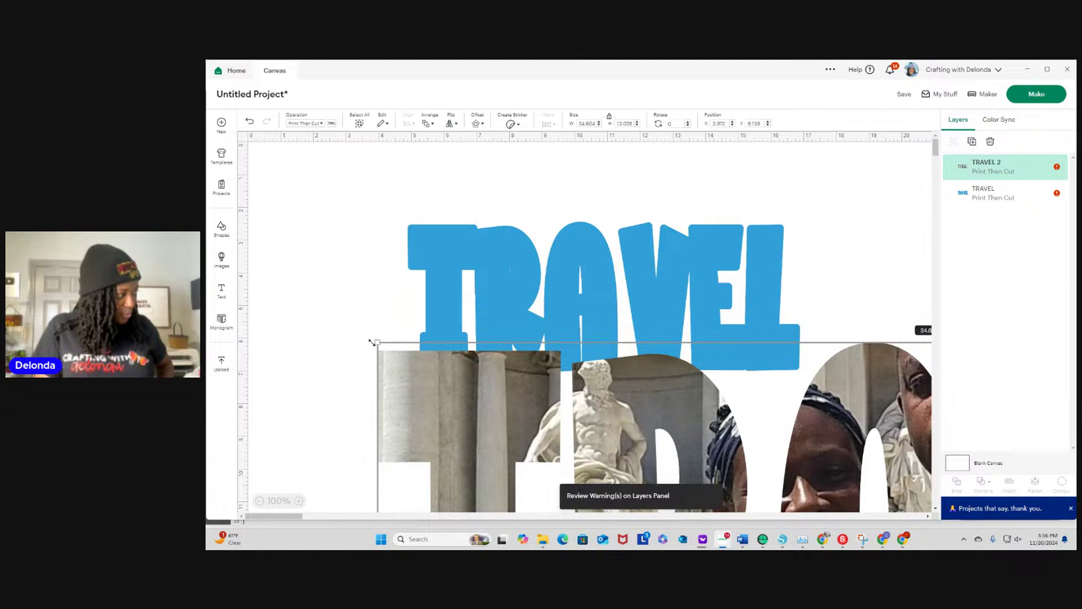
{"action": "left_click_drag", "start_coordinate": [380, 353], "coordinate": [702, 483]}
{"action": "left_click", "coordinate": [679, 276]}
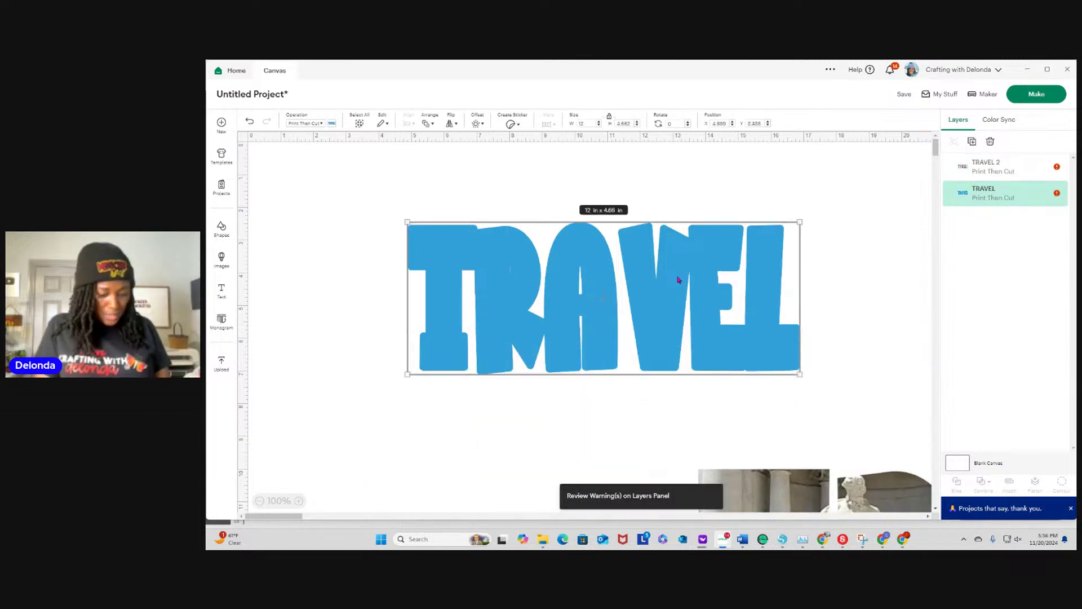
{"action": "key", "text": "Delete"}
Set the TRAVEL 2 image's width to 10 in and move it up into the middle of the visible canvas
{"action": "key", "text": "ctrl+a"}
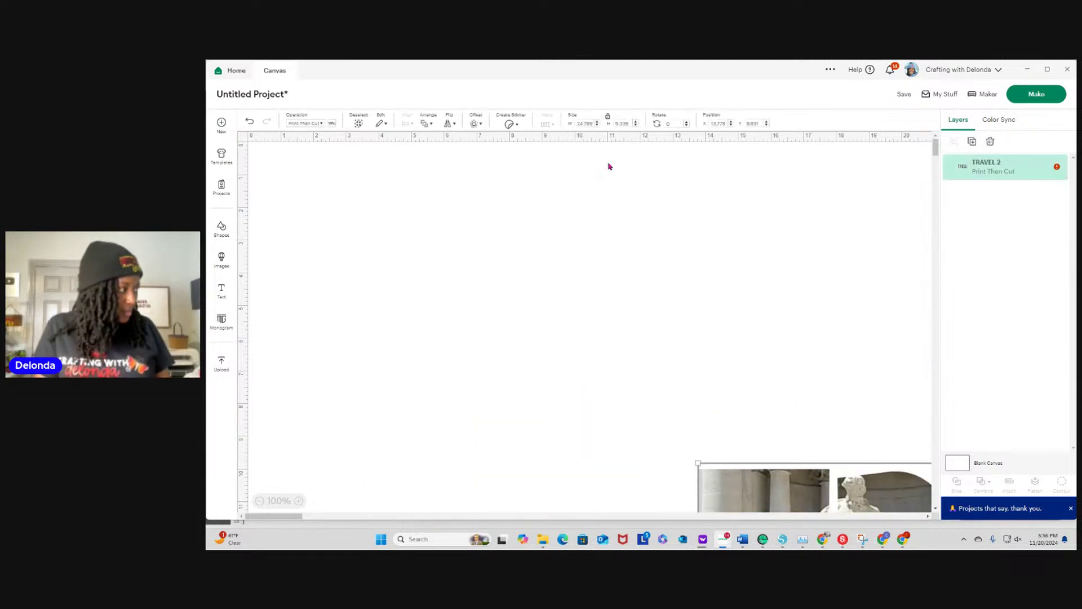
{"action": "double_click", "coordinate": [587, 123]}
{"action": "type", "text": "10"}
{"action": "key", "text": "Return"}
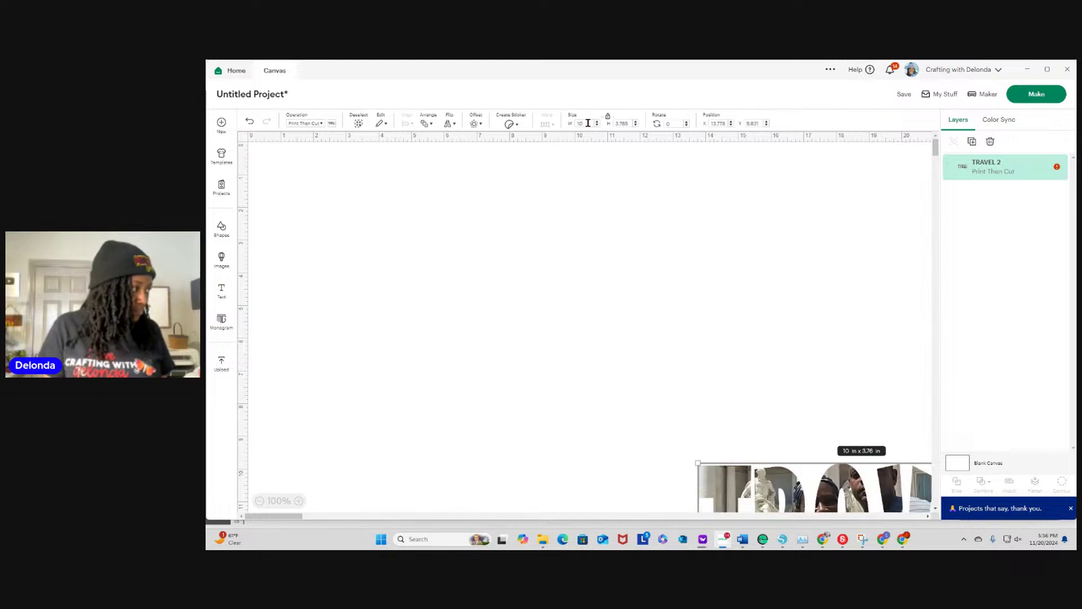
{"action": "left_click_drag", "start_coordinate": [810, 498], "coordinate": [481, 256]}
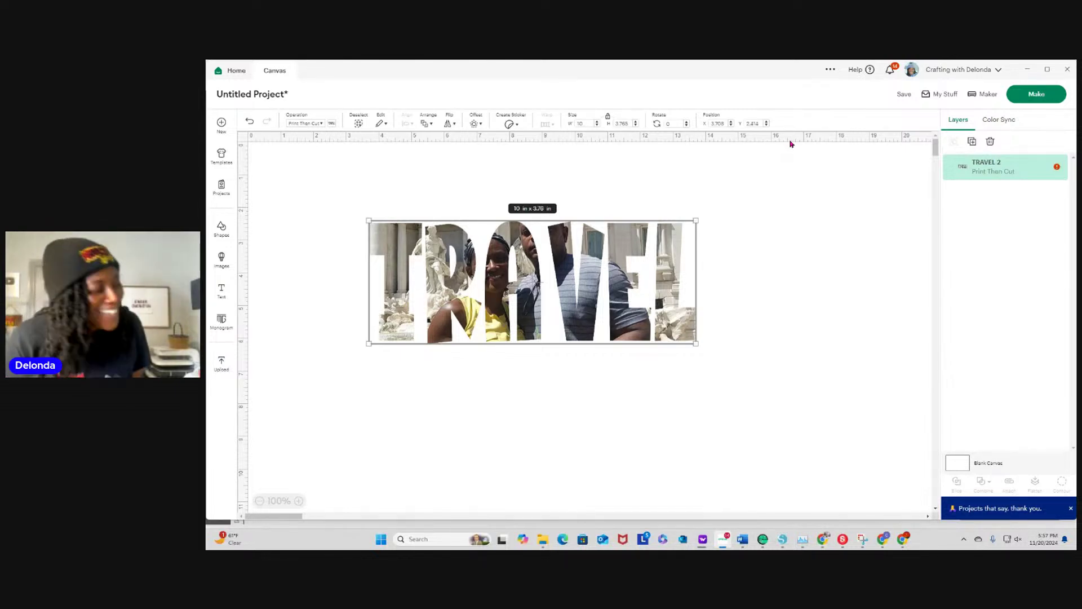
{"action": "left_click", "coordinate": [826, 543]}
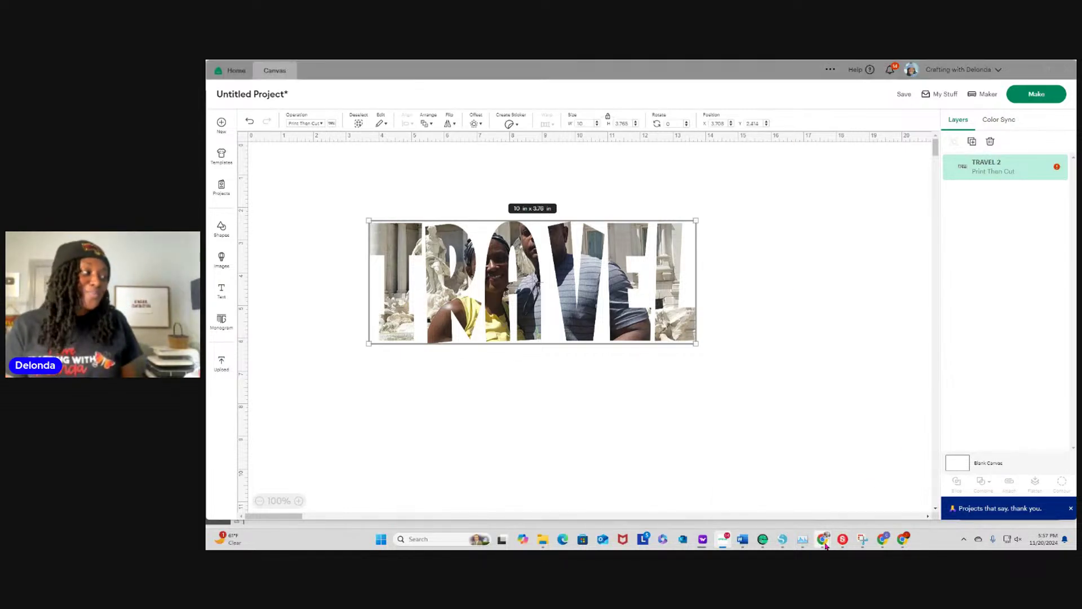
{"action": "left_click", "coordinate": [848, 512]}
{"action": "left_click", "coordinate": [689, 514]}
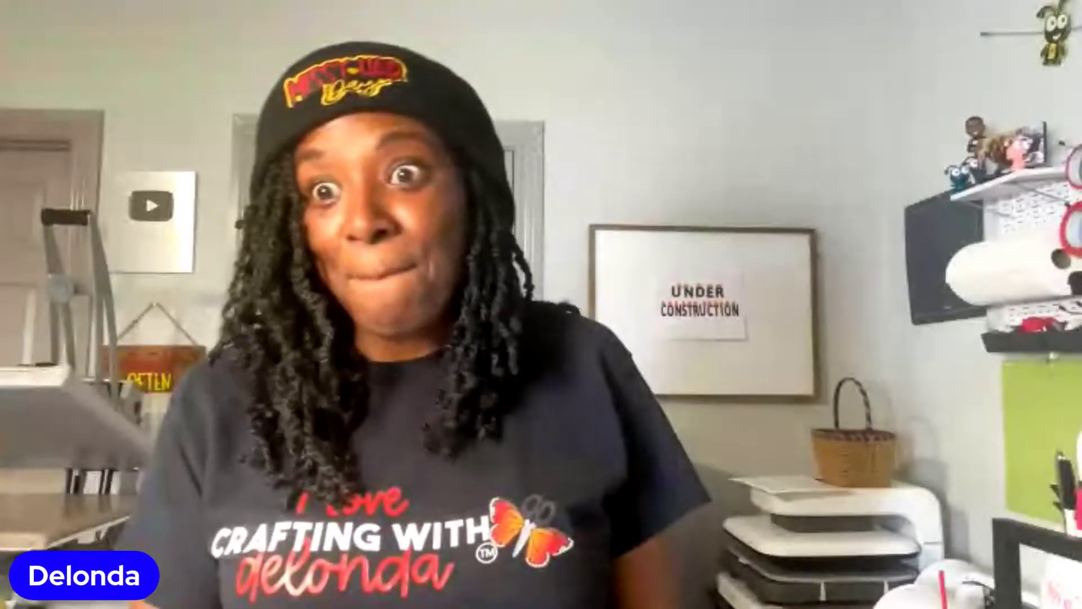